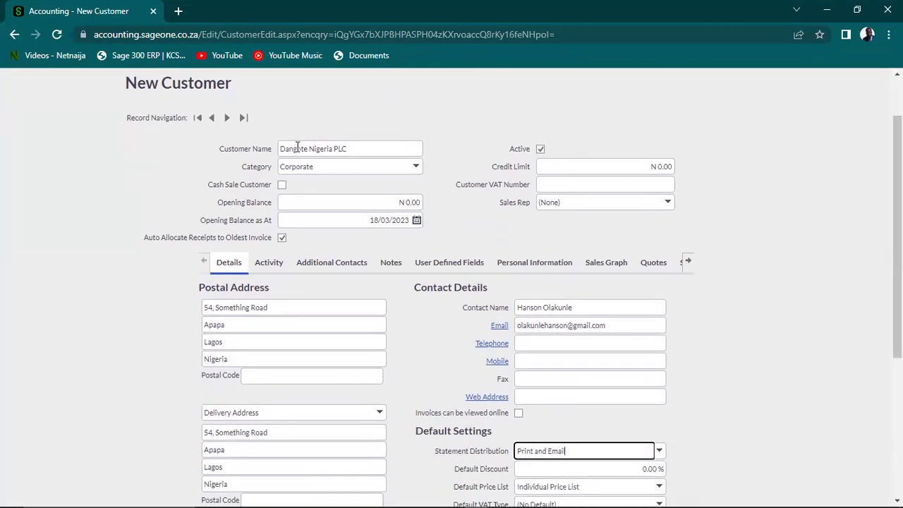
Keep Corporate as the customer category, cancelling the new-category dialog
left_click(296, 148)
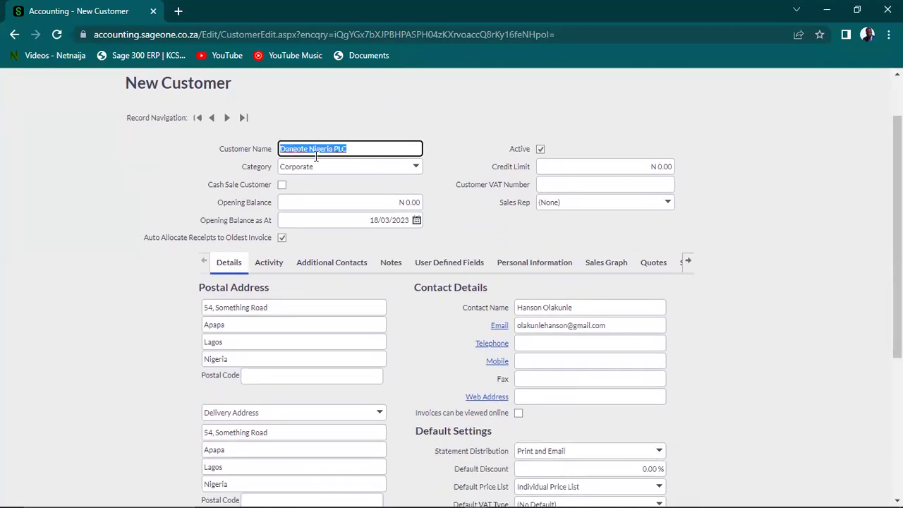
left_click(326, 166)
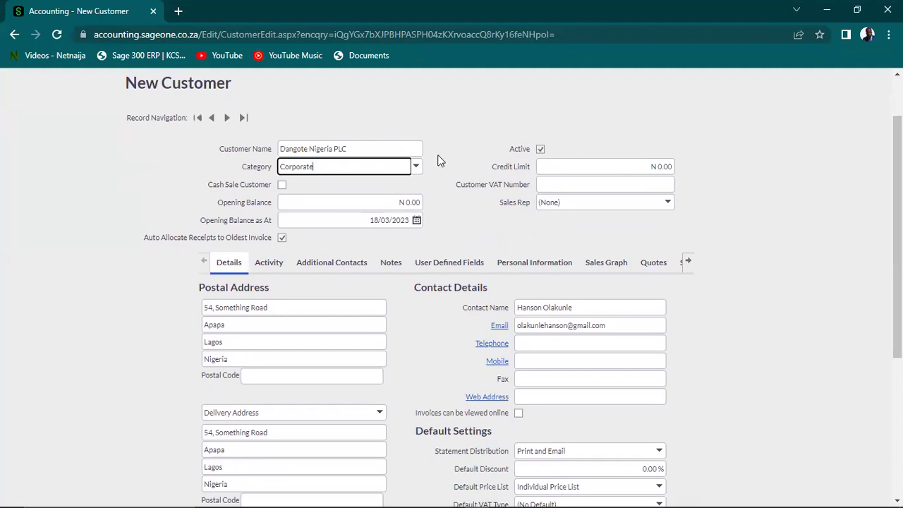
left_click(416, 170)
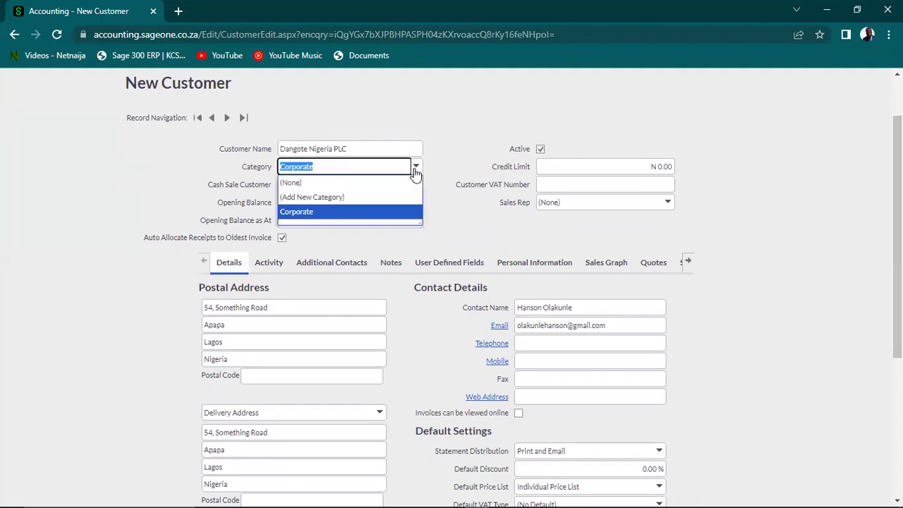
left_click(328, 216)
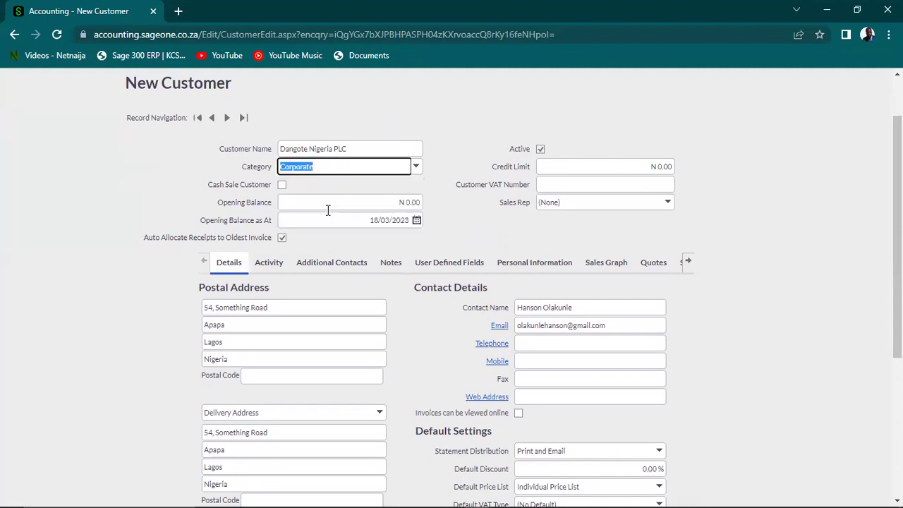
left_click(416, 169)
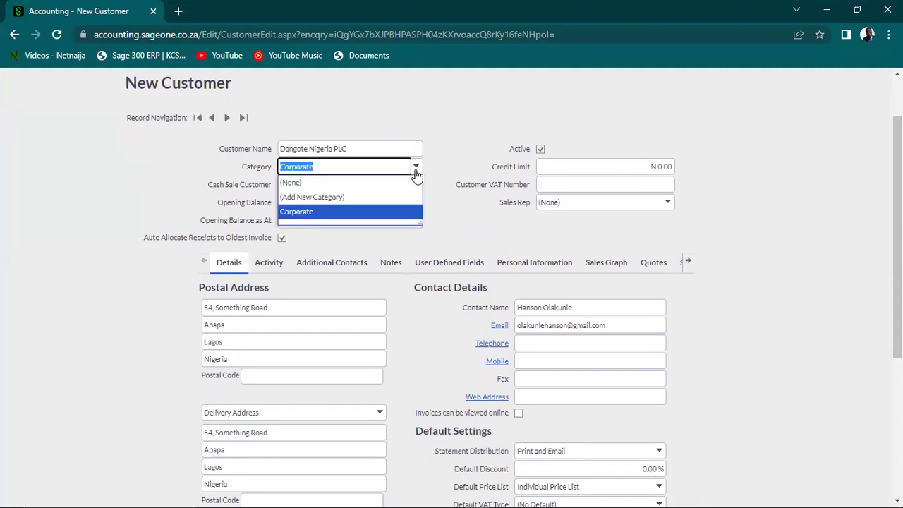
left_click(303, 199)
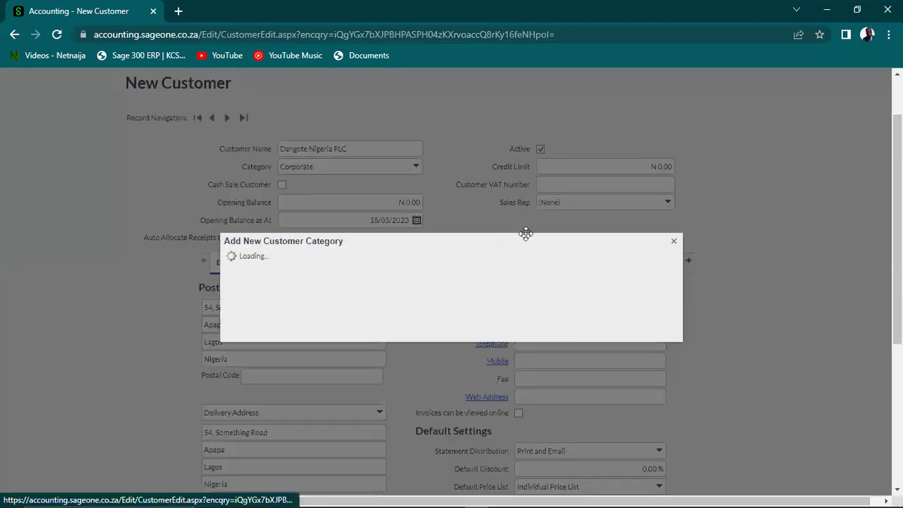
left_click(674, 242)
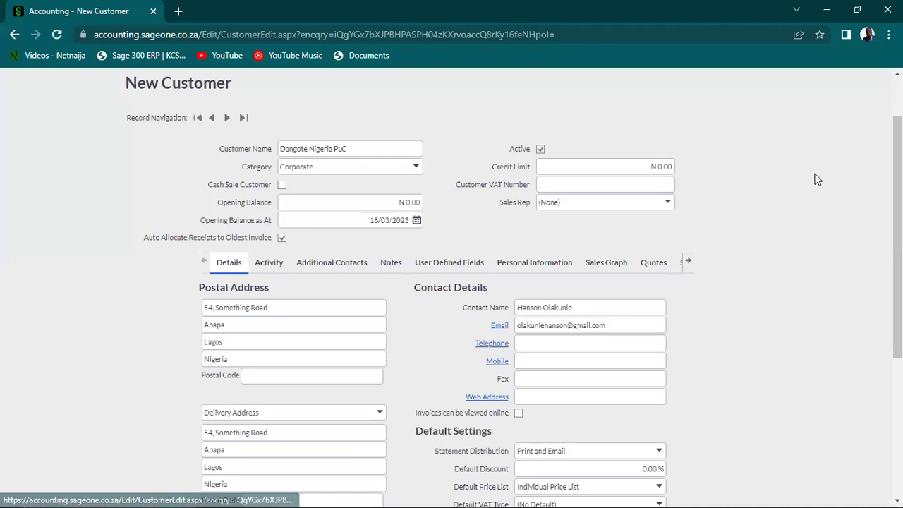
scroll(452, 282, "down", 1)
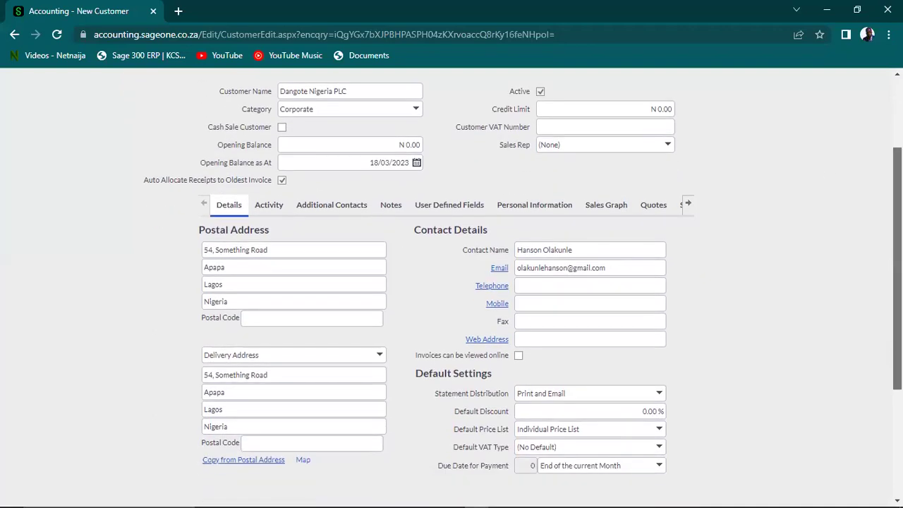
Review the opening balance and move between the postal and delivery address lines
left_click(390, 144)
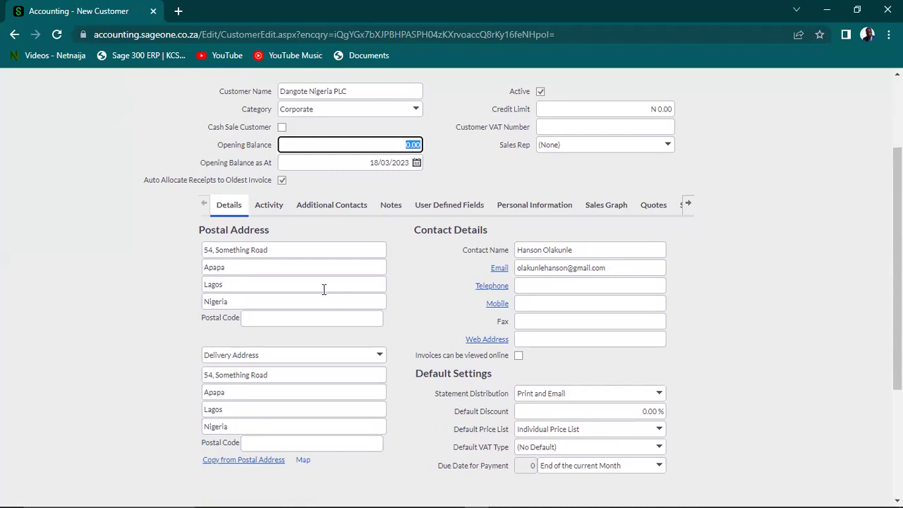
left_click(312, 249)
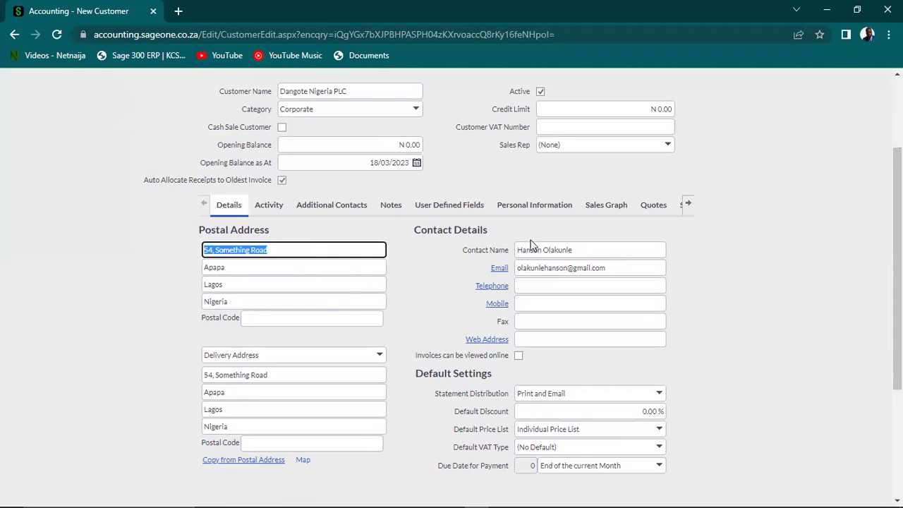
left_click_drag(898, 217, 897, 257)
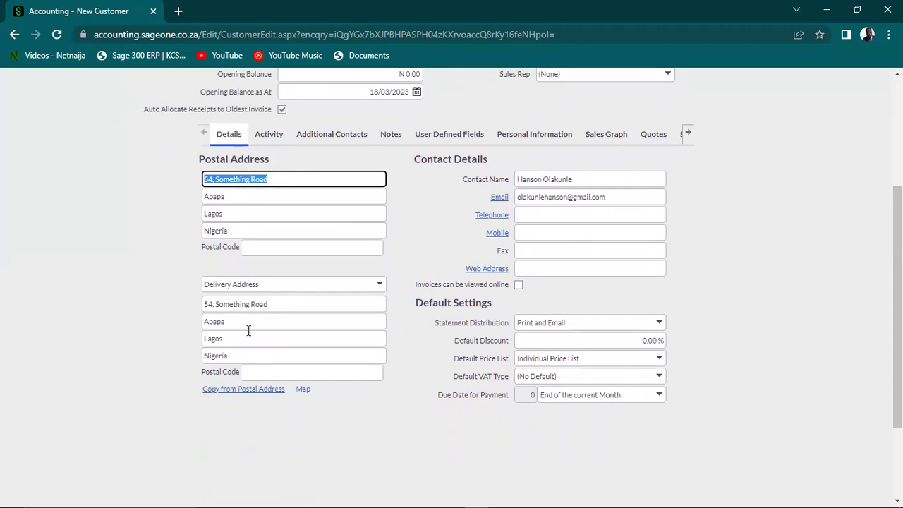
left_click(250, 304)
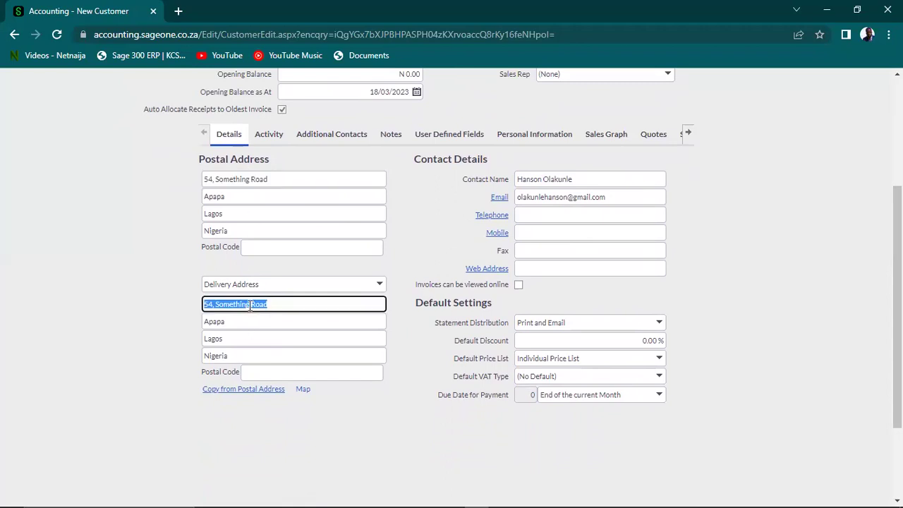
left_click(257, 180)
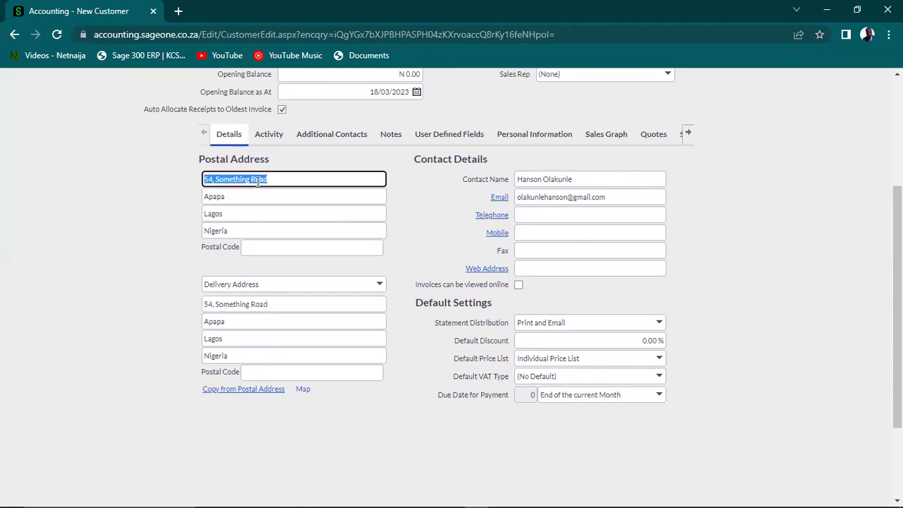
left_click(243, 304)
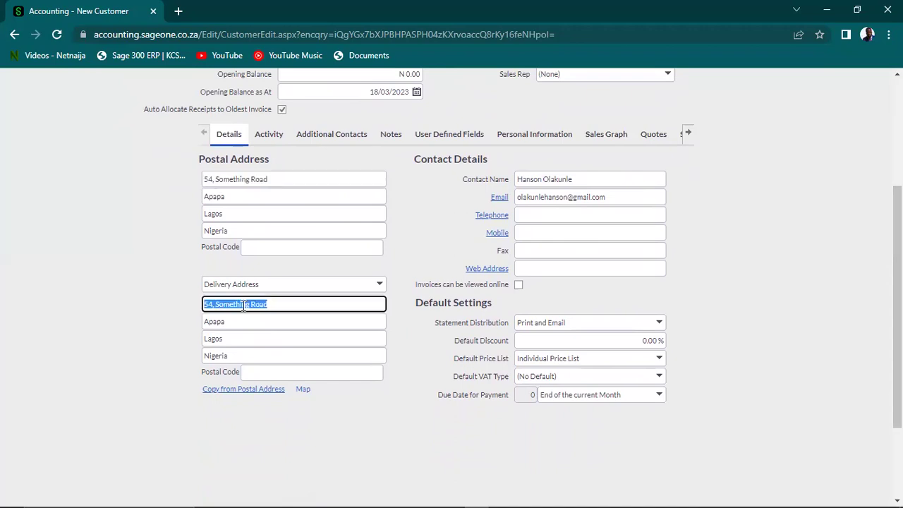
left_click(272, 180)
left_click(272, 180)
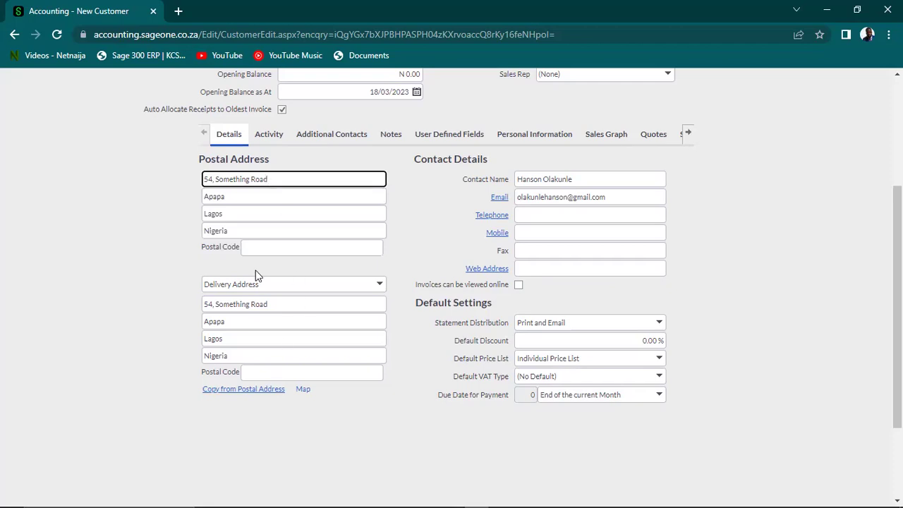
Select the delivery street line and keep Delivery Address as the address type
triple_click(272, 304)
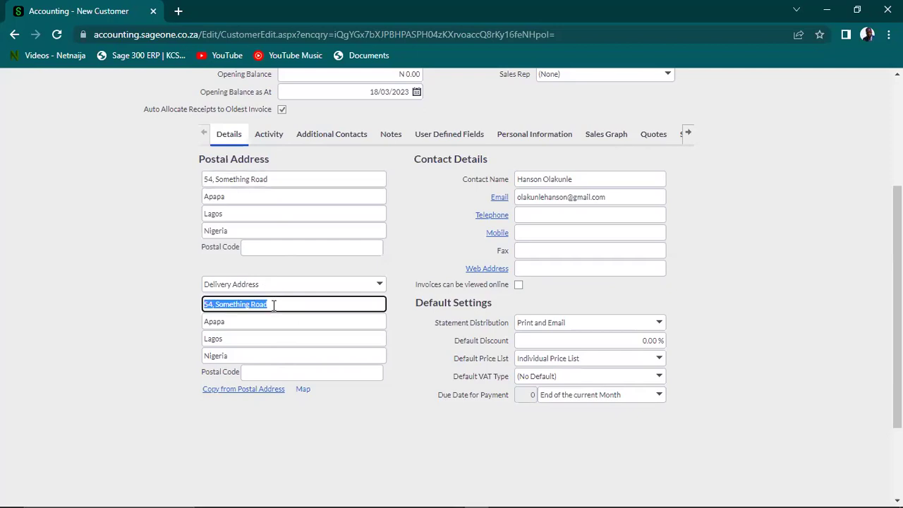
left_click(380, 286)
left_click(381, 288)
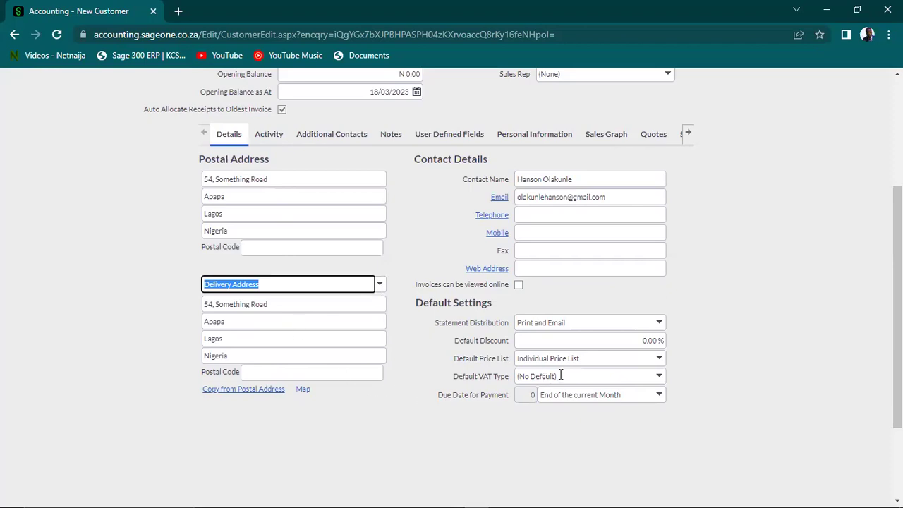
left_click(275, 179)
left_click(269, 179)
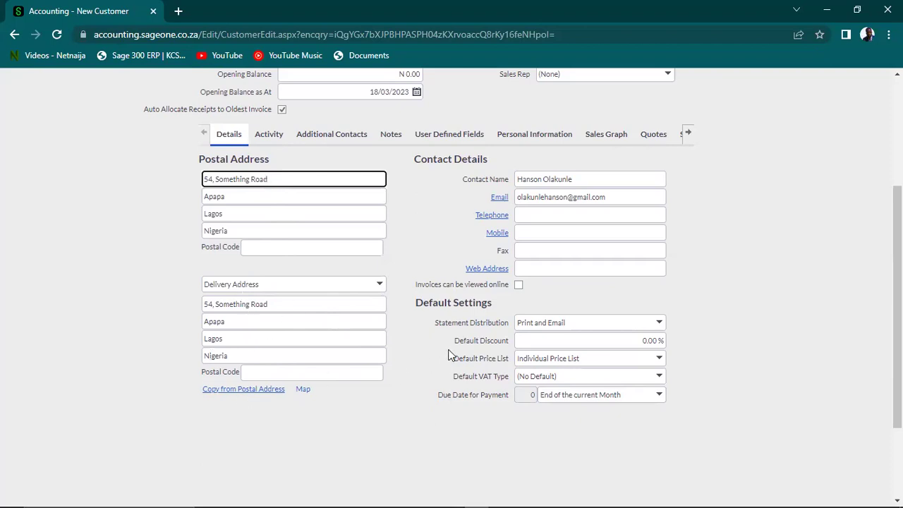
Step through the contact fields and keep Print and Email for statement distribution
left_click(578, 178)
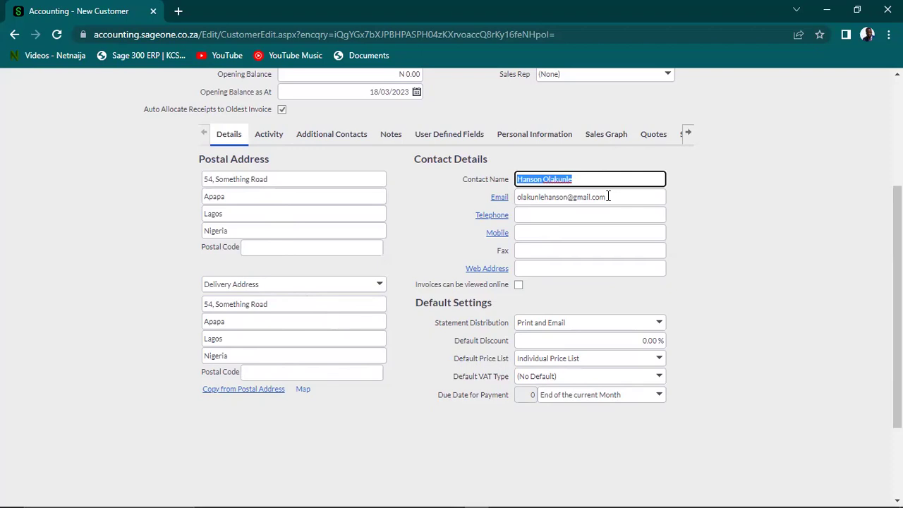
key("Tab")
left_click(581, 214)
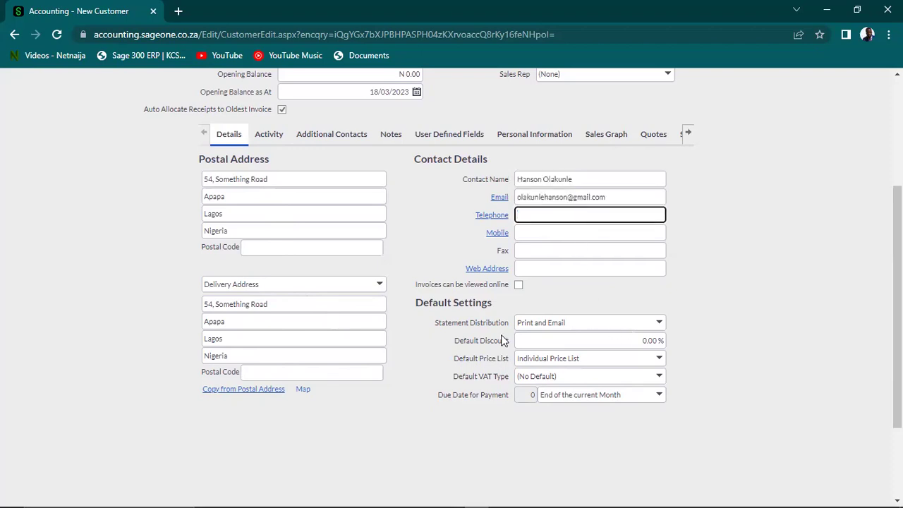
left_click(658, 324)
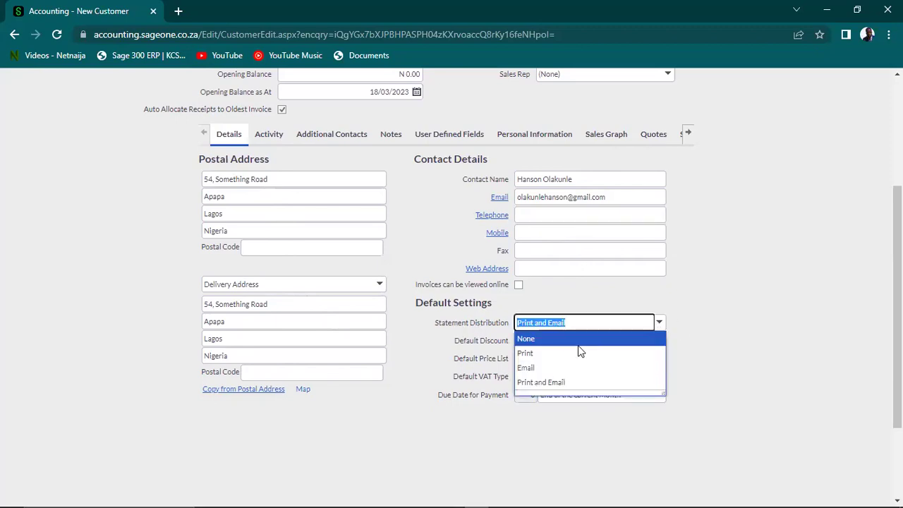
left_click(570, 382)
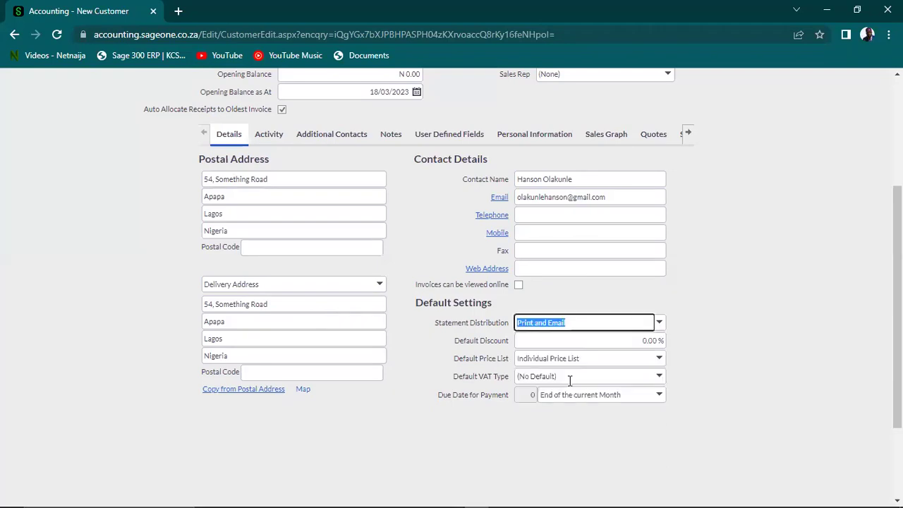
left_click(729, 342)
scroll(728, 341, "down", 2)
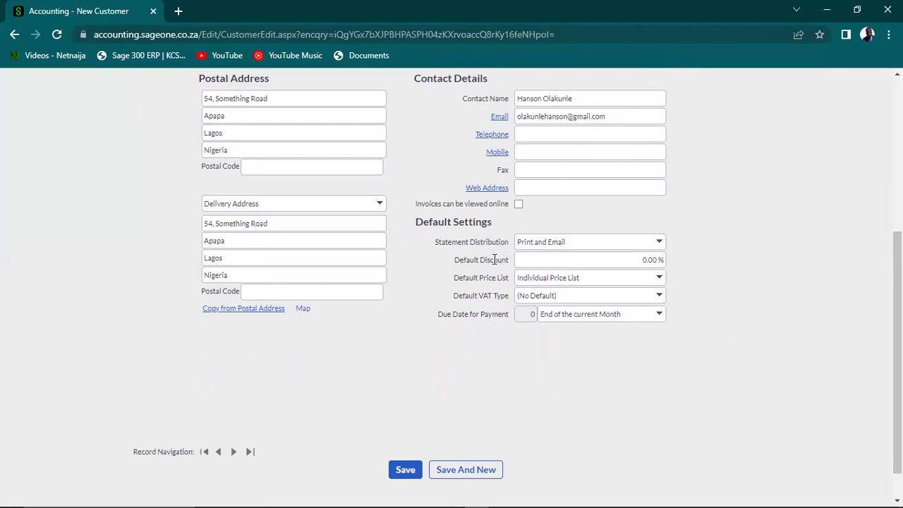
Set the default discount to 5% and the default price list to Corporate Price List
left_click(568, 260)
type("5")
key("Tab")
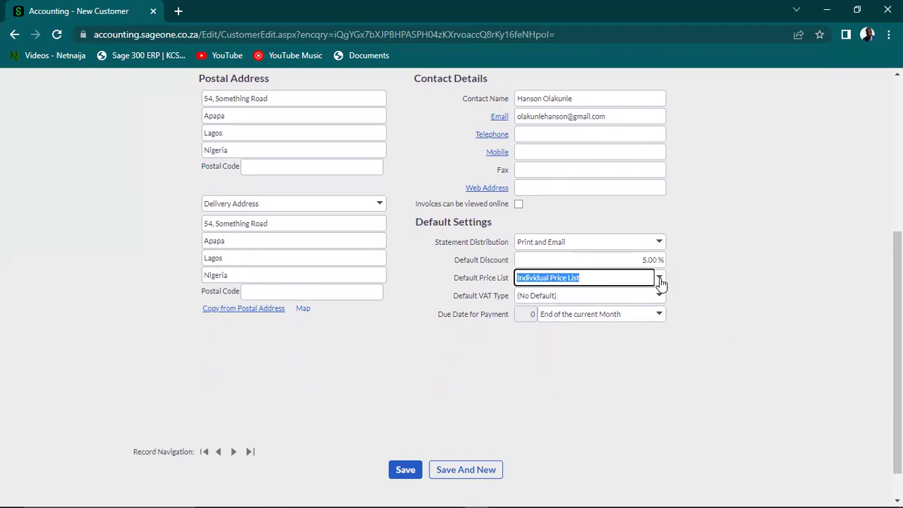
left_click(659, 279)
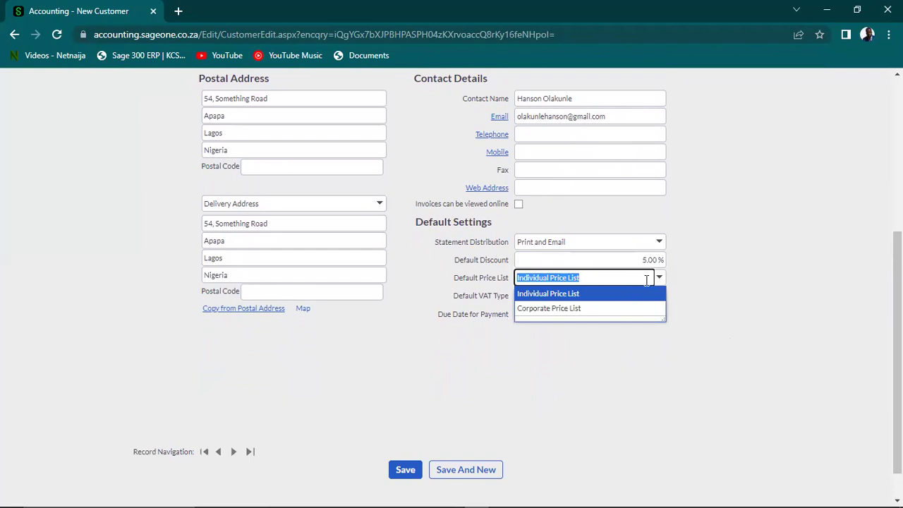
left_click(693, 268)
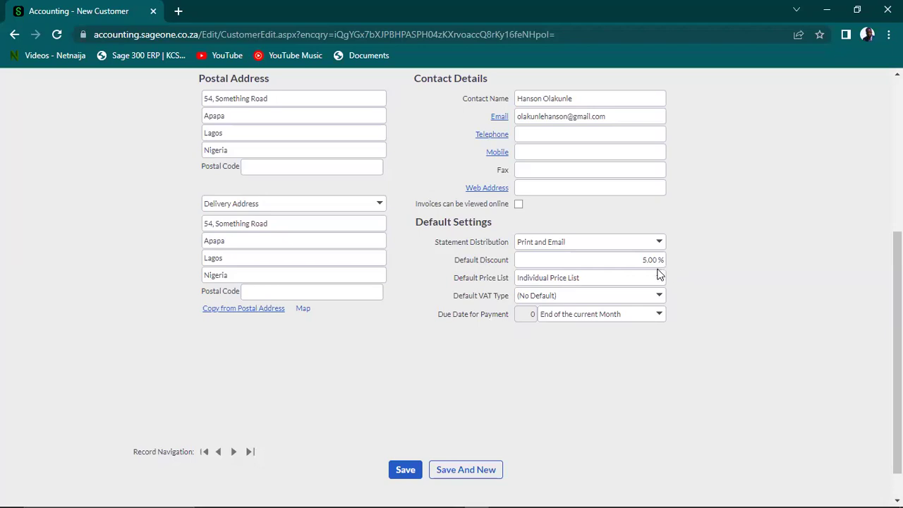
left_click(659, 280)
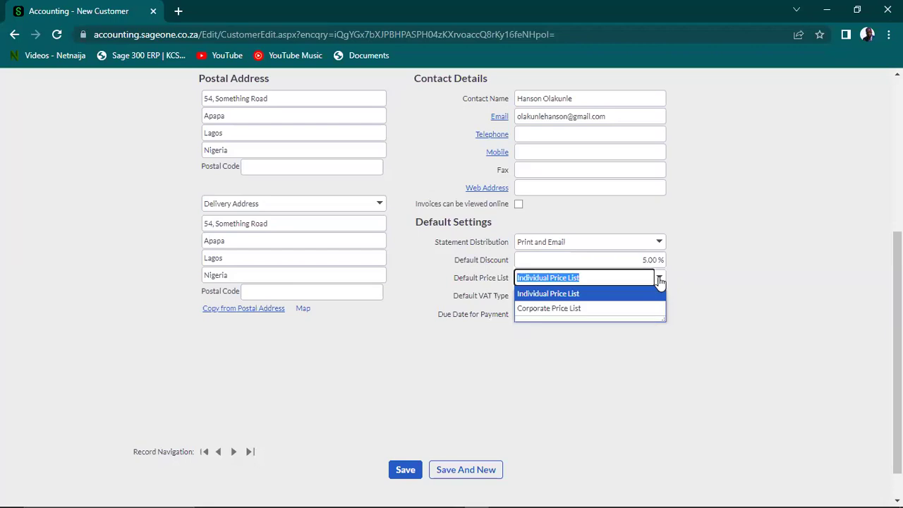
left_click(578, 309)
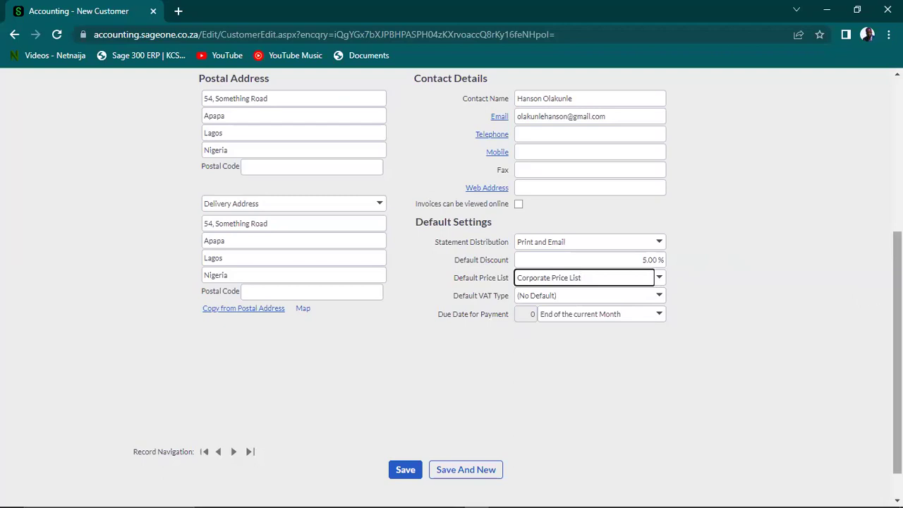
scroll(897, 353, "up", 1)
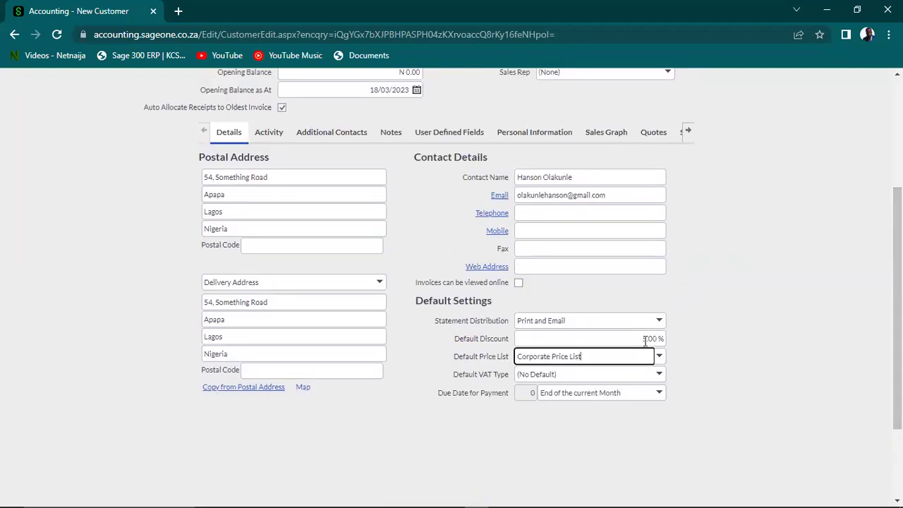
Choose Standard Rate (7.50%) as the default VAT type and save the customer
left_click(661, 376)
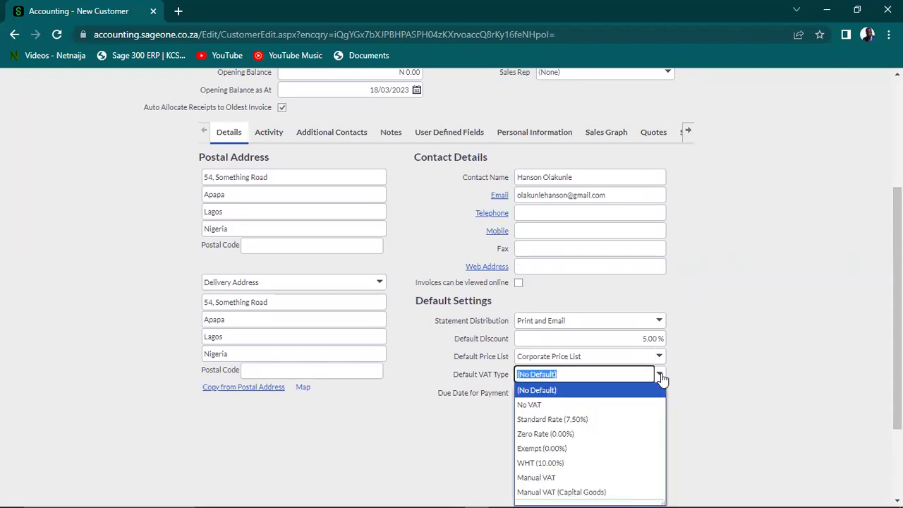
left_click(575, 419)
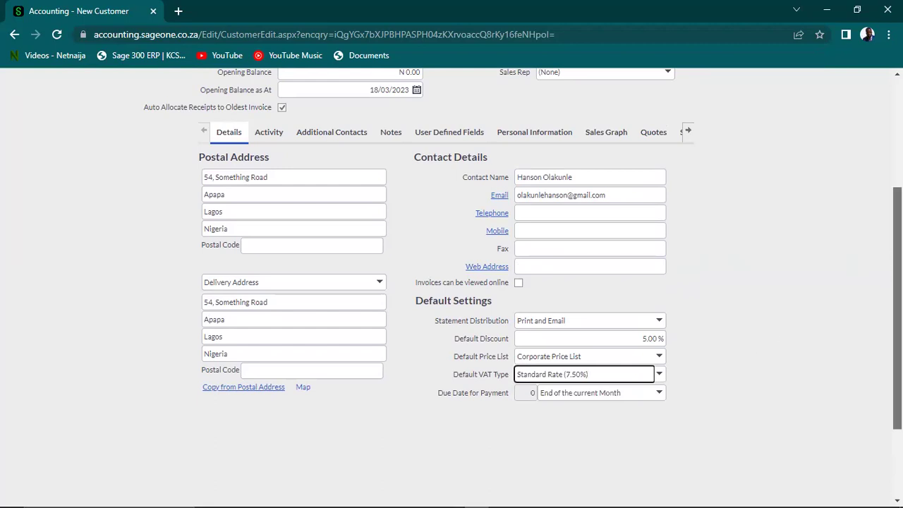
scroll(451, 282, "down", 2)
left_click(406, 428)
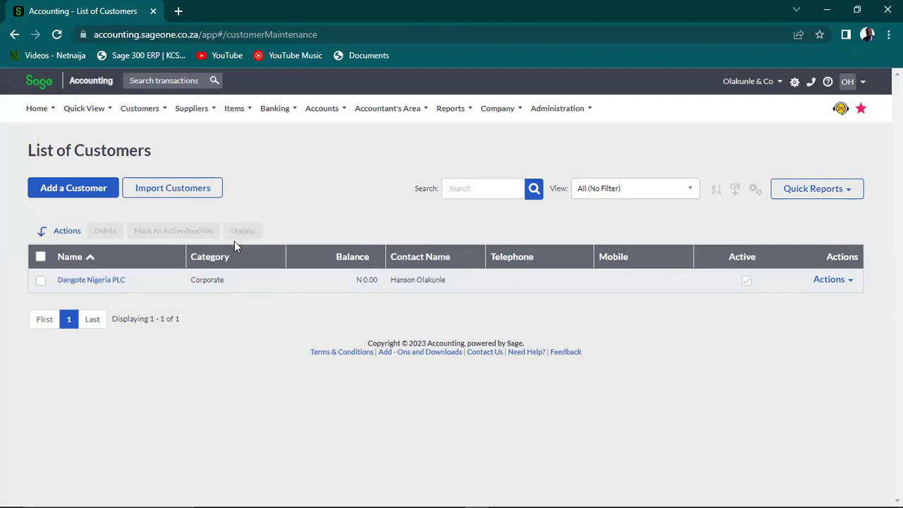
Return to the List of Customers from the Customers menu, then open the Suppliers menu
mouse_move(151, 108)
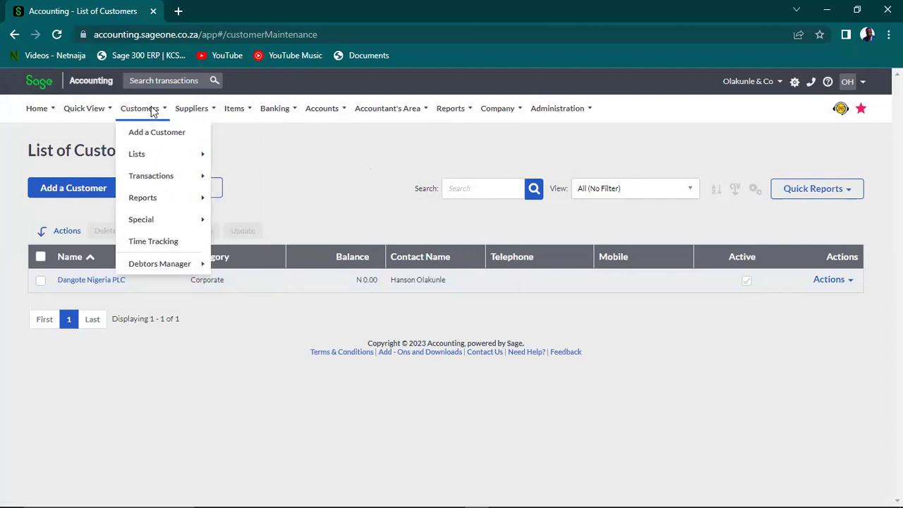
mouse_move(169, 194)
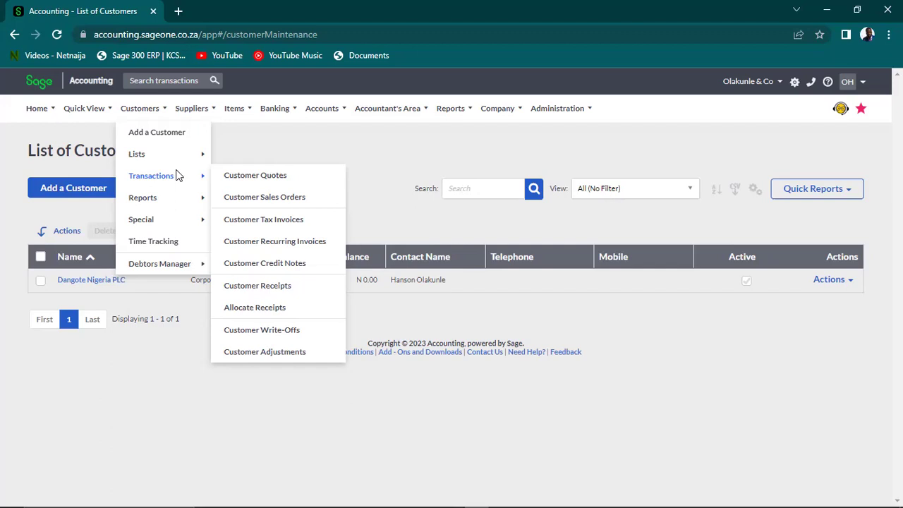
left_click(288, 148)
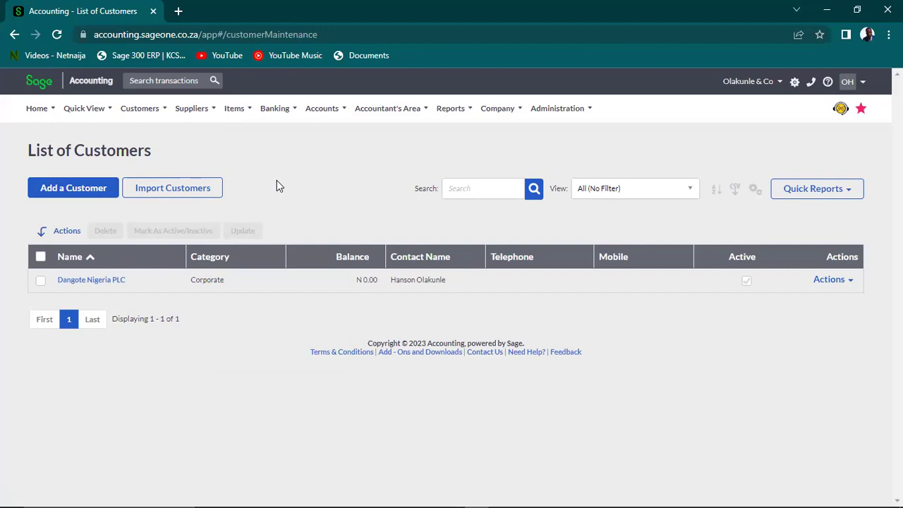
left_click(197, 109)
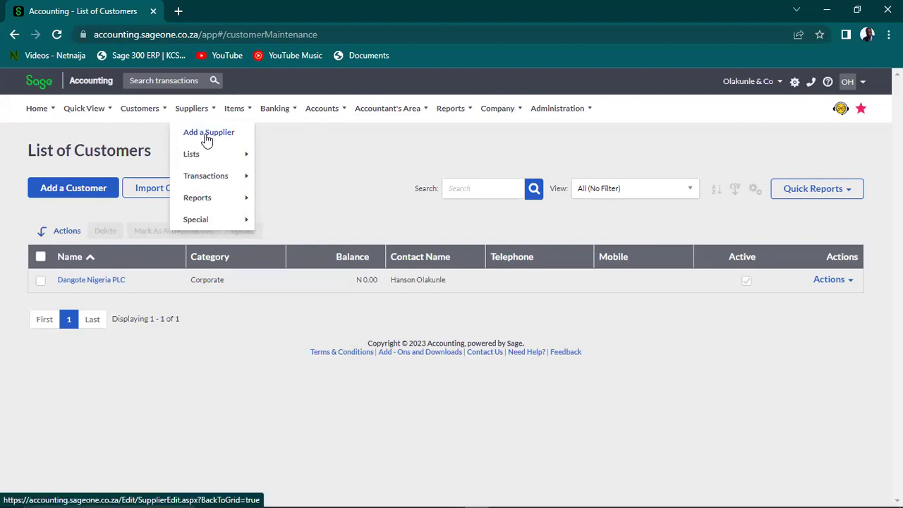
Add a new supplier and enter Shoprite as its name
left_click(207, 139)
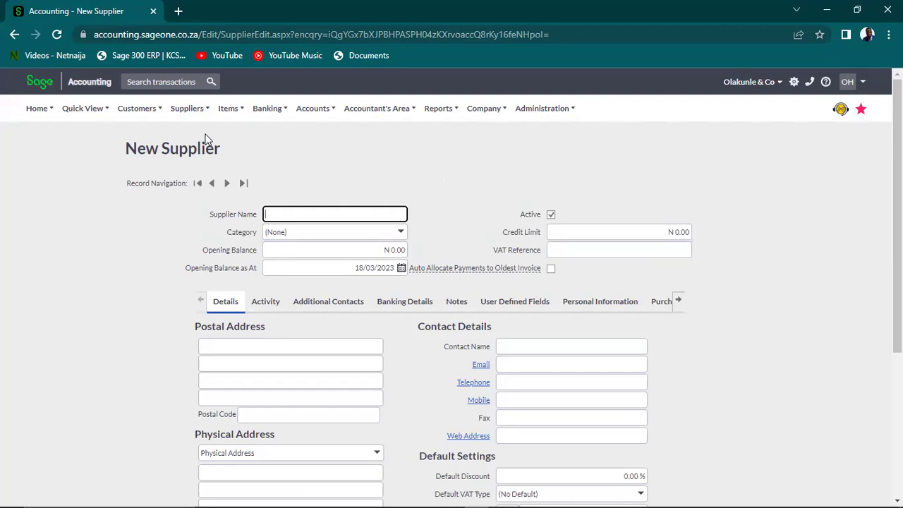
type("shope")
key("BackSpace")
type("rite")
key("BackSpace")
type("S")
Create the supplier category Mall for Shoprite, then move past opening balance and date
left_click(400, 233)
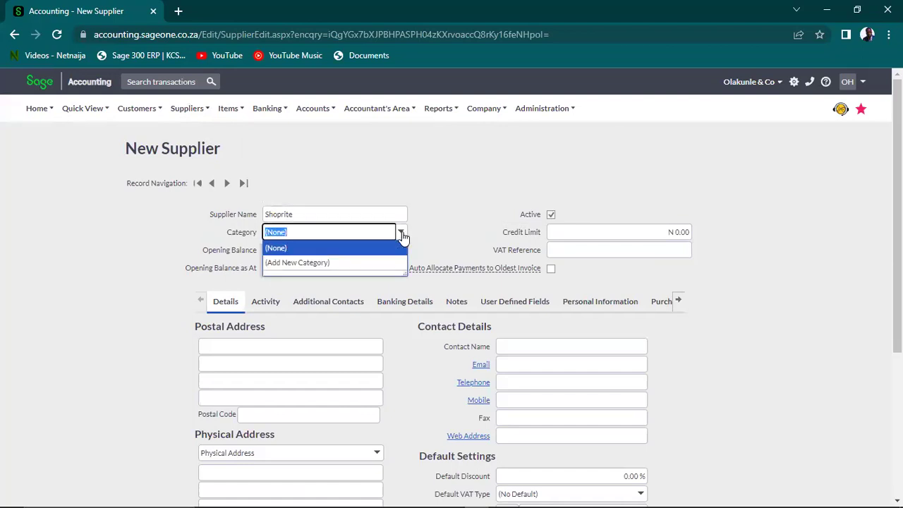
left_click(359, 262)
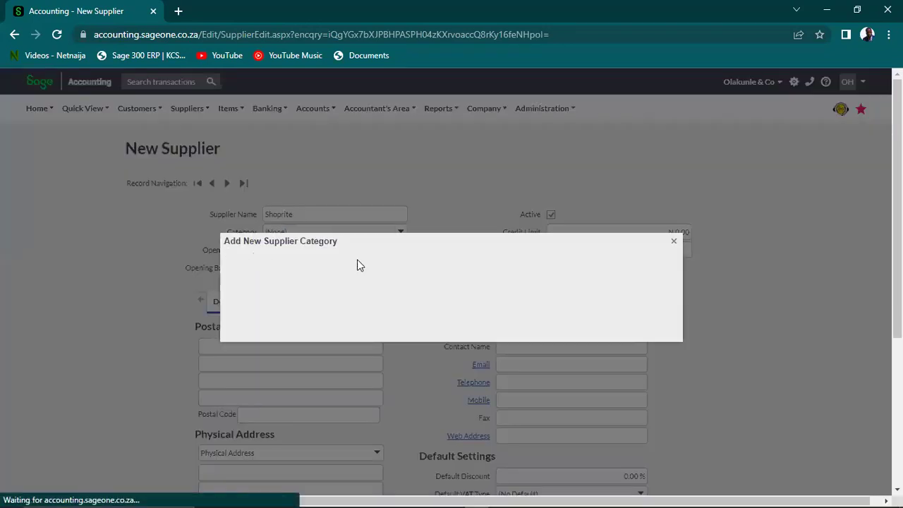
type("Mall")
left_click(442, 300)
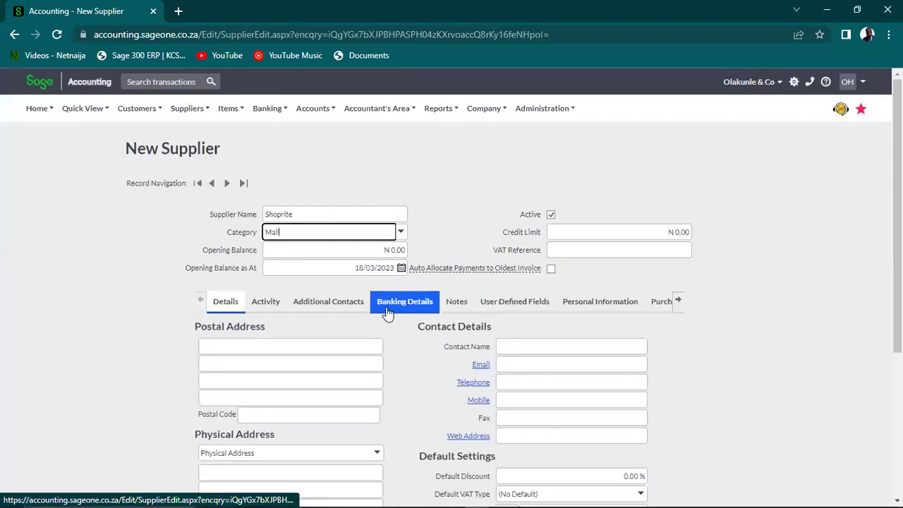
left_click(375, 252)
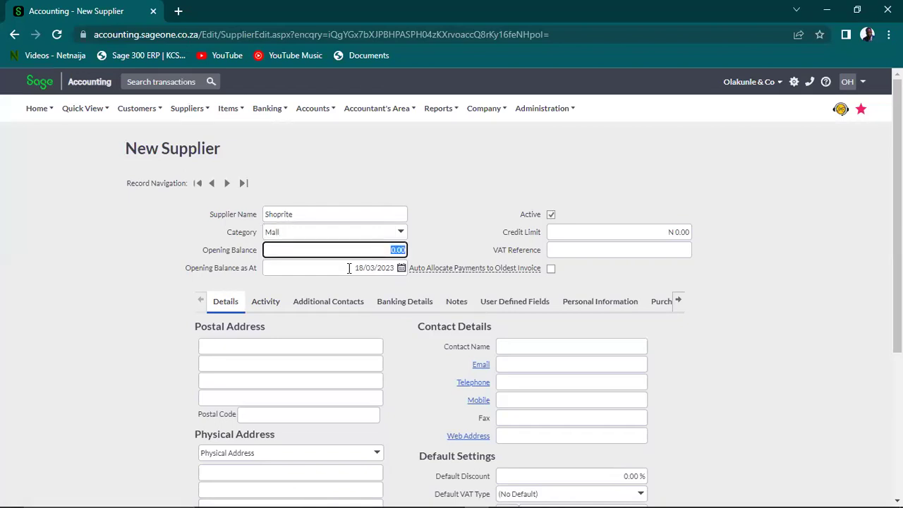
left_click(348, 268)
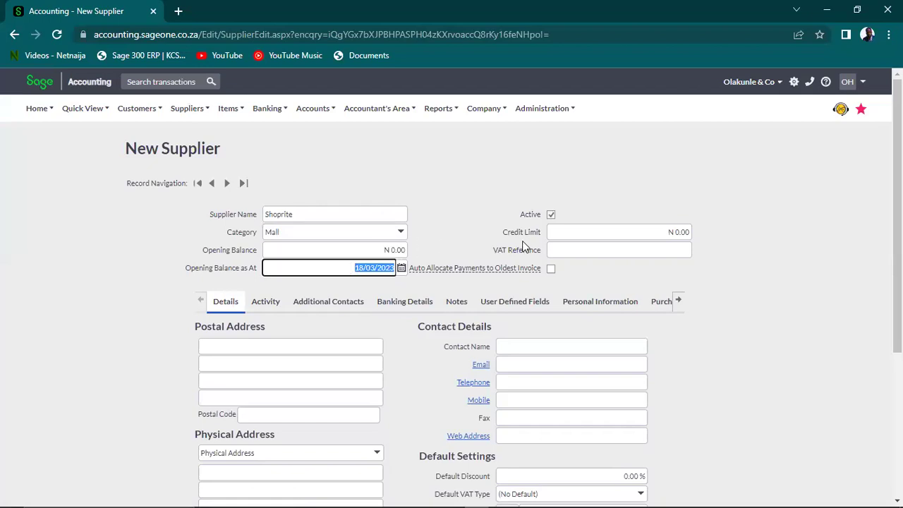
left_click(570, 228)
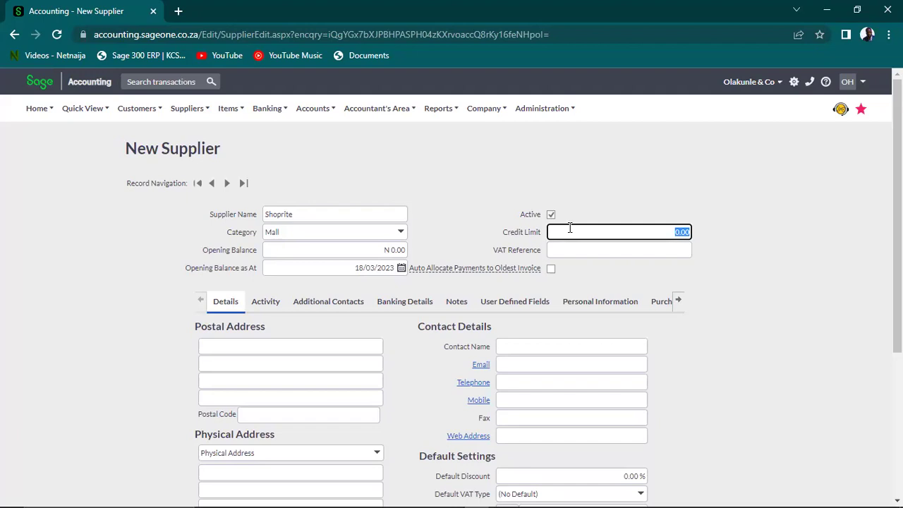
Set the credit limit to 500000 and enter the street on the first postal address line
type("500000")
key("Tab")
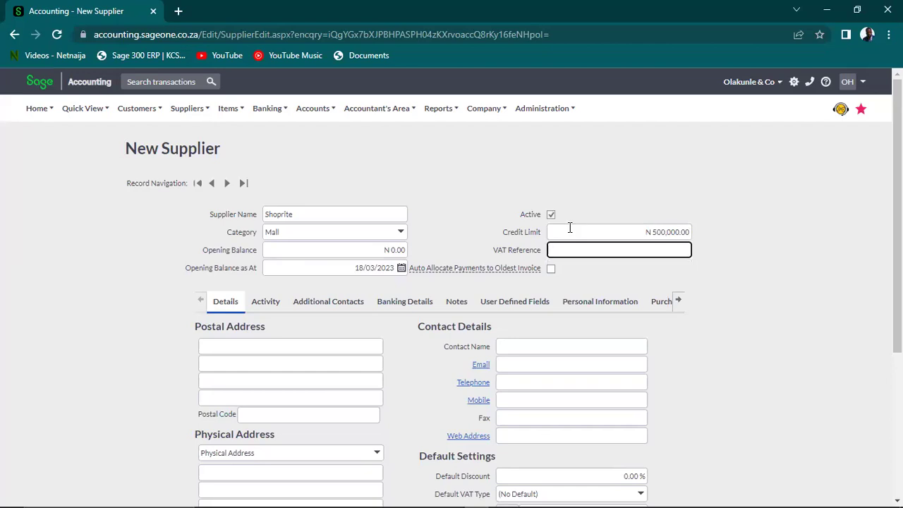
left_click(279, 346)
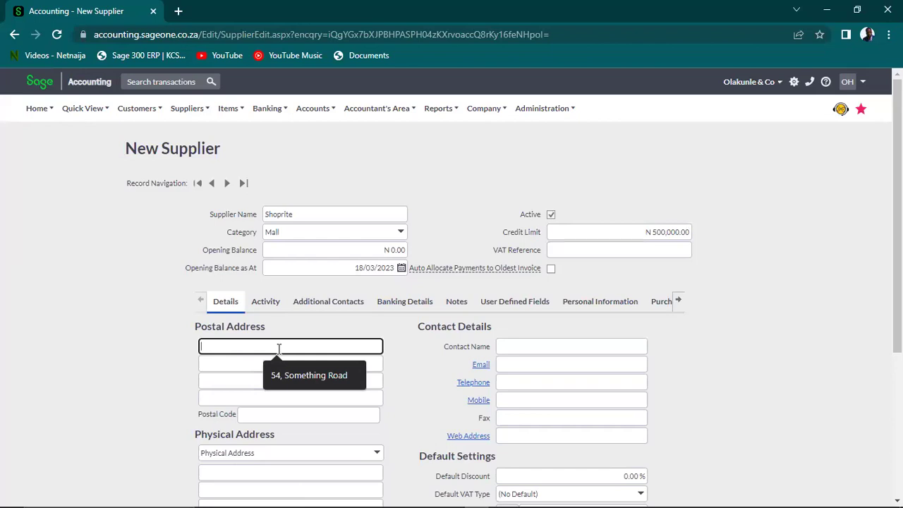
type("32")
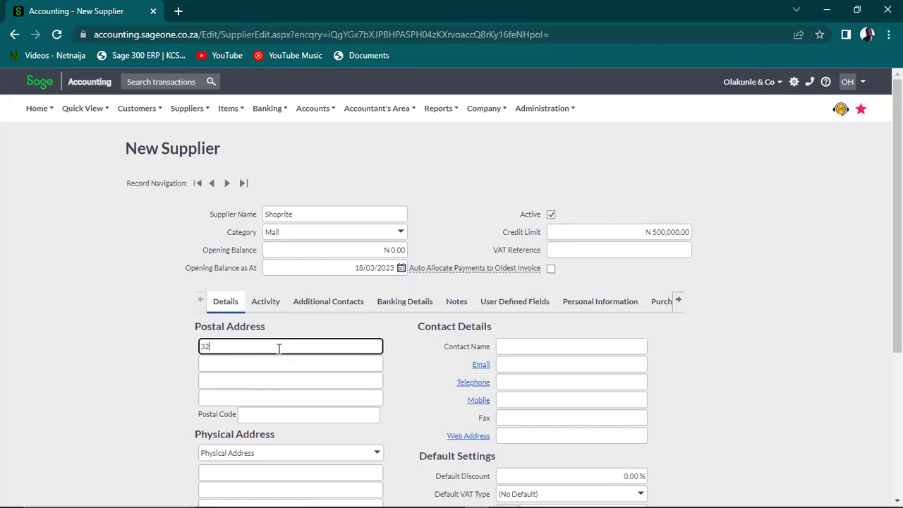
key("BackSpace")
key("BackSpace")
key("BackSpace")
Fill the remaining postal address lines with the area, city and country
left_click(272, 364)
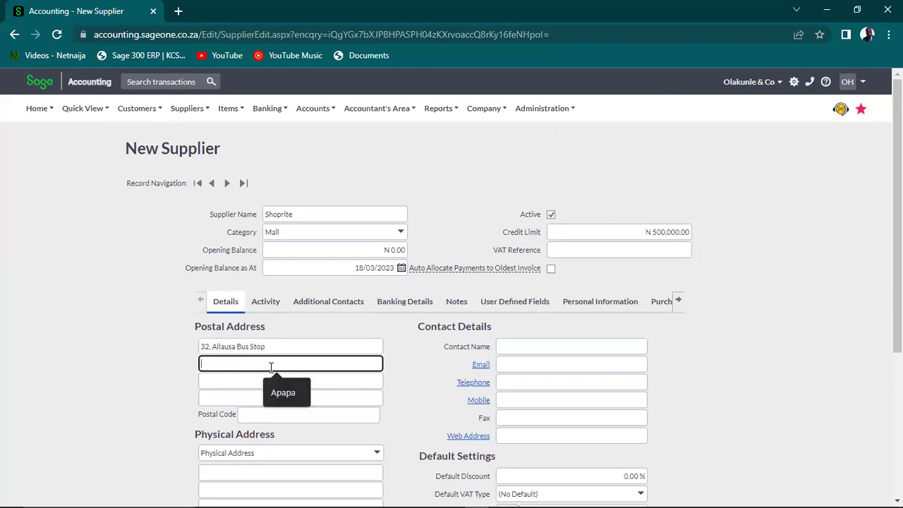
type("Ikeja")
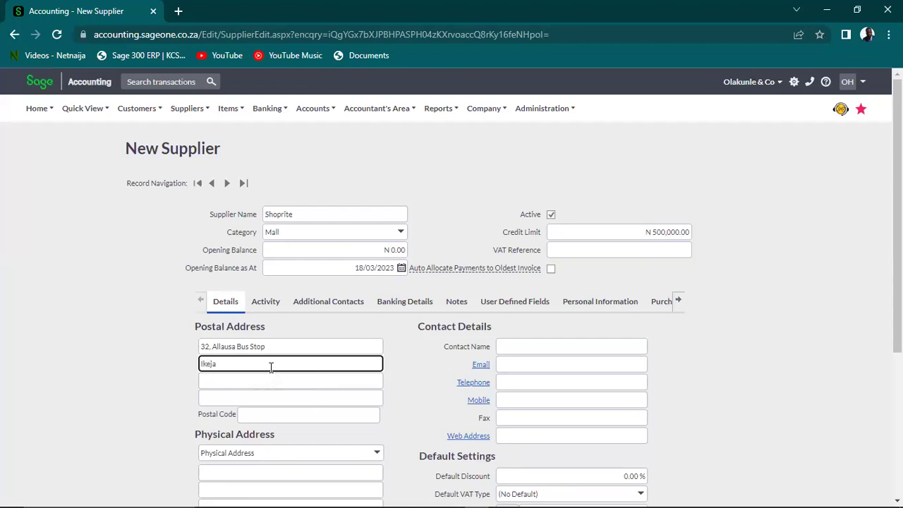
left_click(266, 381)
type("Lagos")
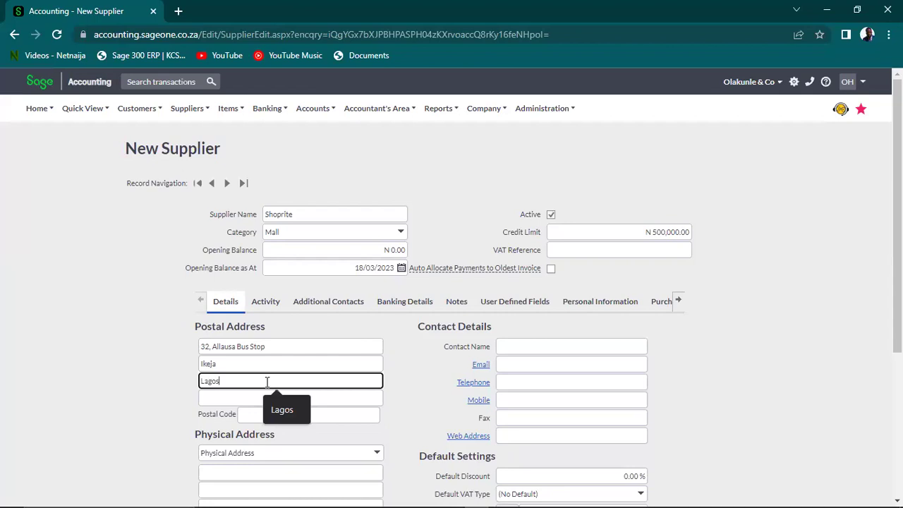
left_click(259, 403)
type("Nigeria")
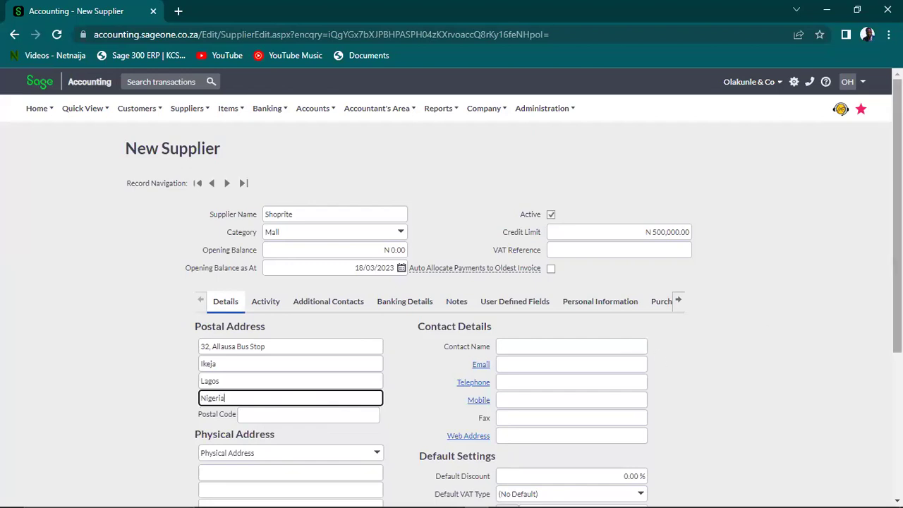
scroll(402, 453, "down", 3)
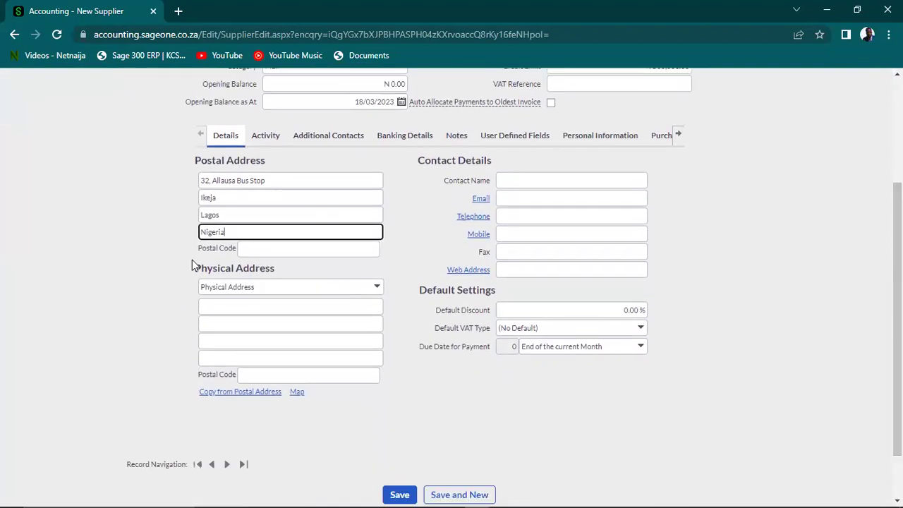
left_click(240, 395)
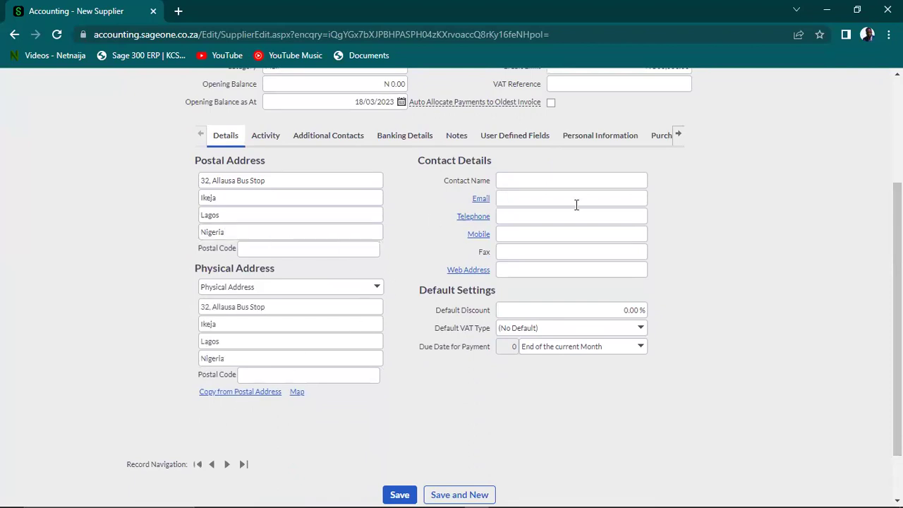
scroll(515, 286, "up", 1)
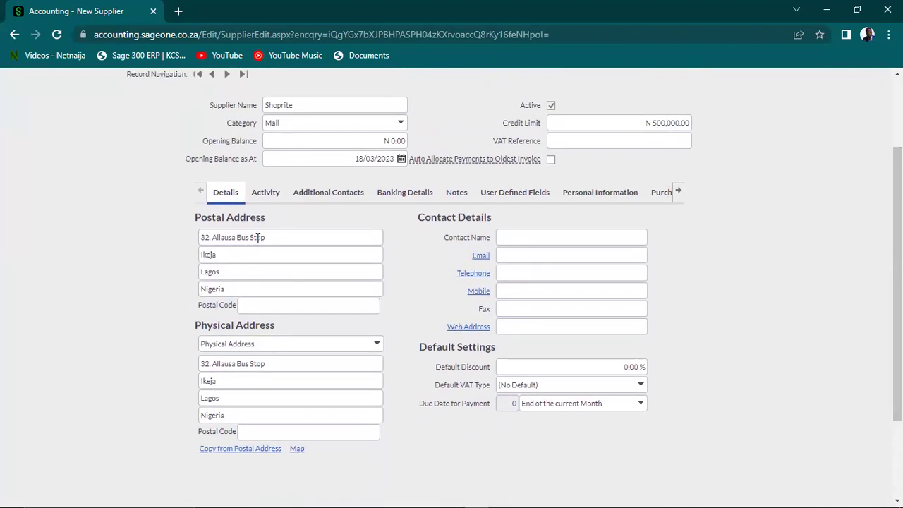
left_click(259, 237)
left_click(244, 365)
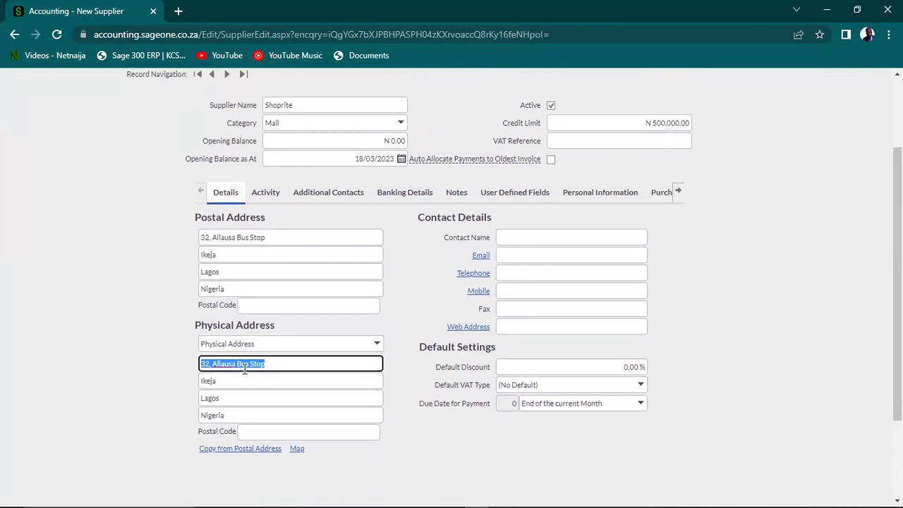
left_click(245, 365)
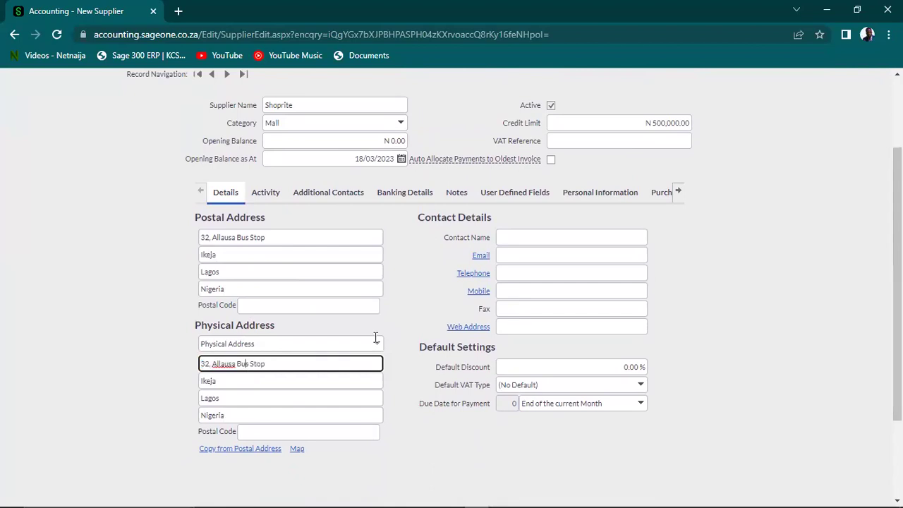
left_click(523, 237)
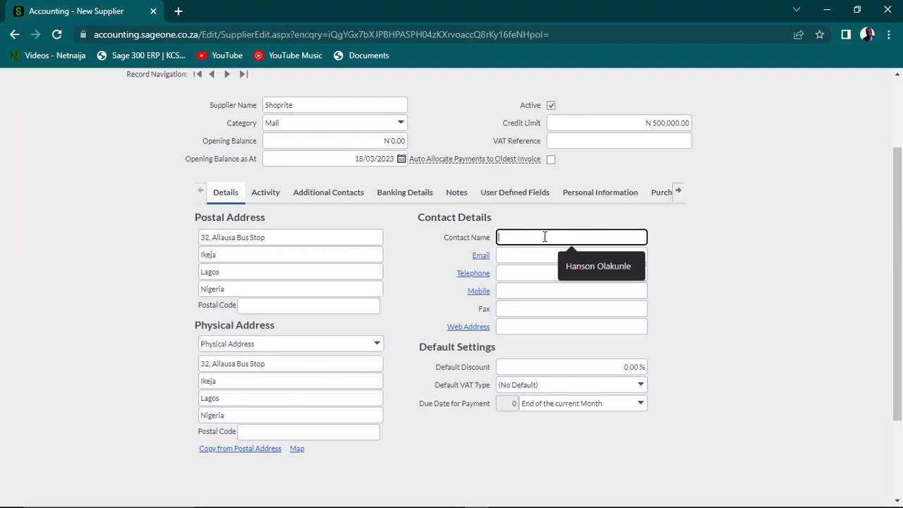
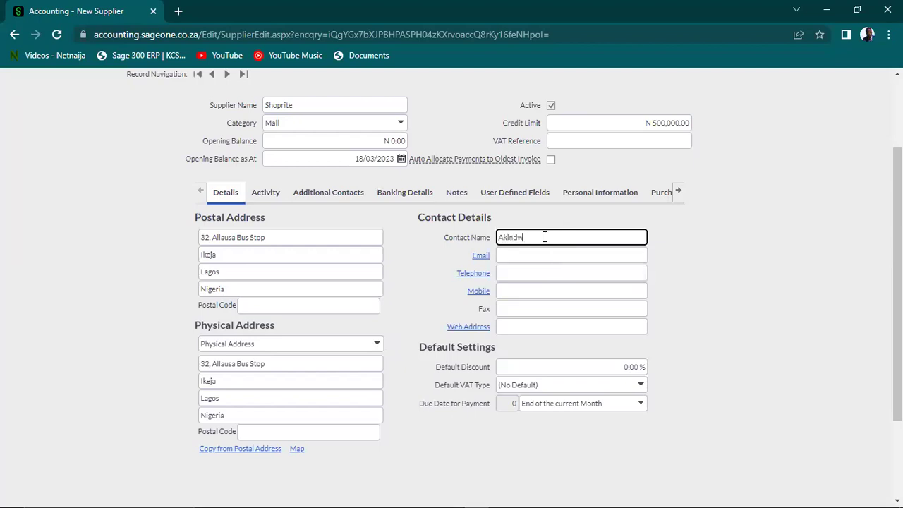
Enter the contact's full name and fill in the contact's e-mail from suggestions
left_click(539, 256)
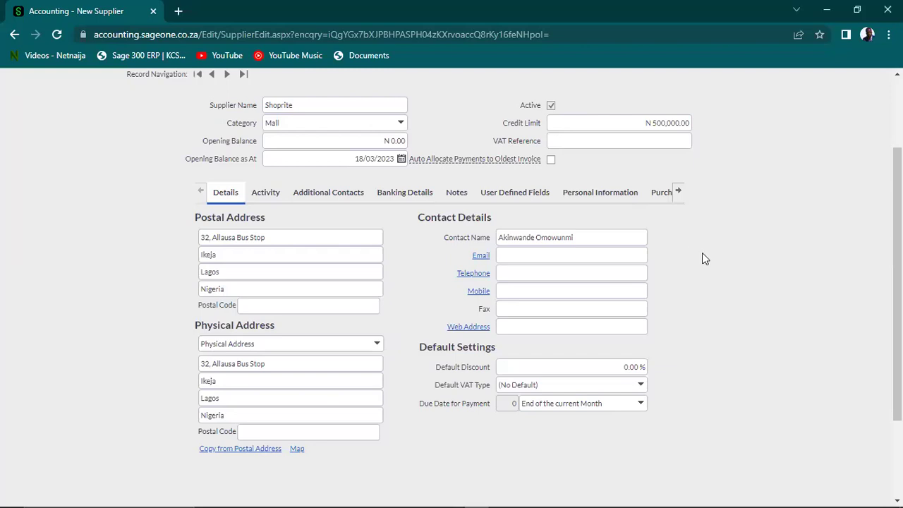
left_click(561, 257)
key("ctrl+v")
left_click(542, 274)
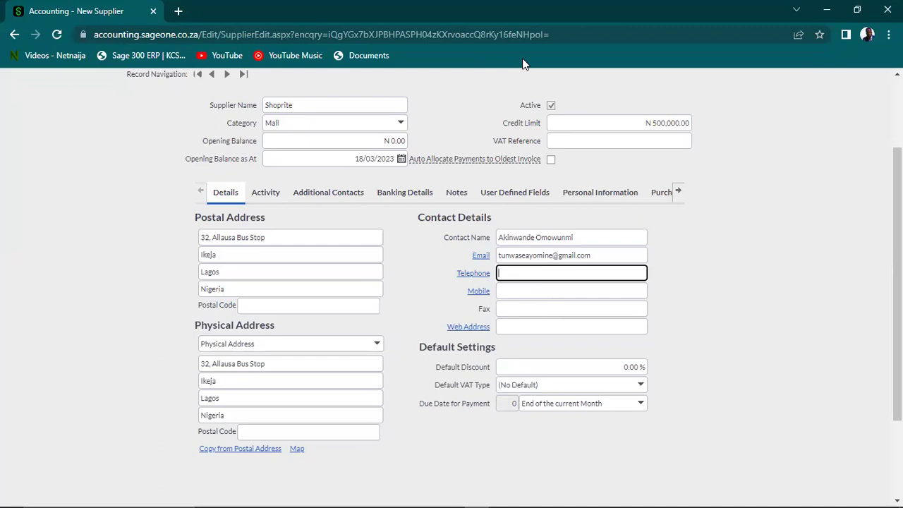
Enter the contact's telephone number and move past Mobile, Fax and Web Address
left_click(551, 121)
left_click(535, 276)
left_click(524, 293)
left_click(533, 313)
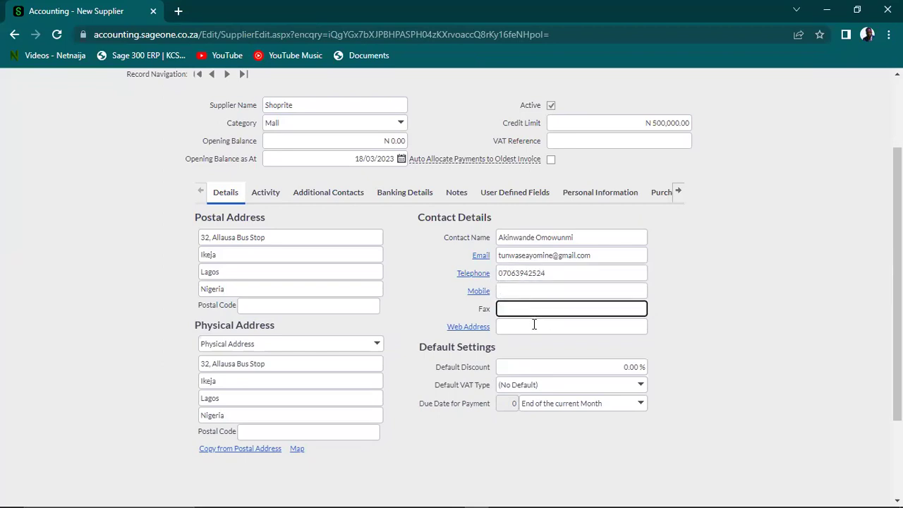
left_click(534, 327)
left_click_drag(897, 217, 897, 263)
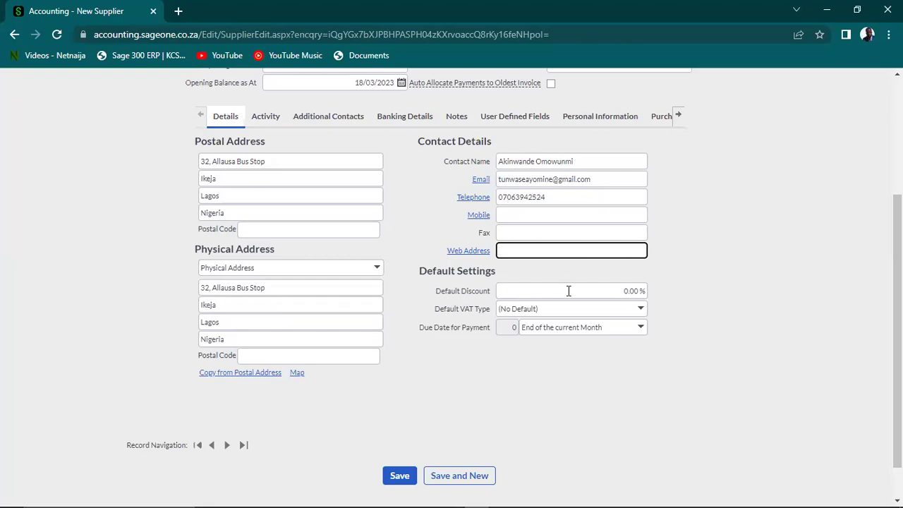
left_click(568, 290)
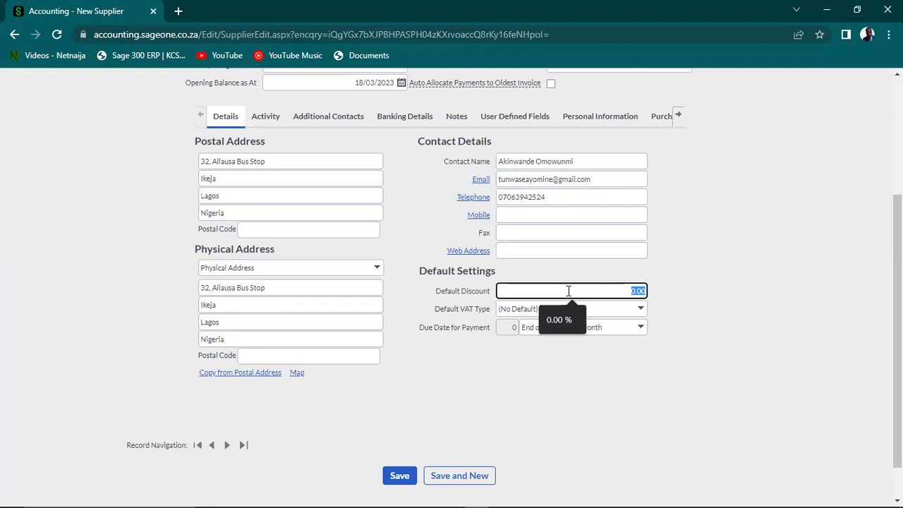
Leave discount at 0.00% and set default VAT to Standard Rate (7.50%)
left_click(739, 285)
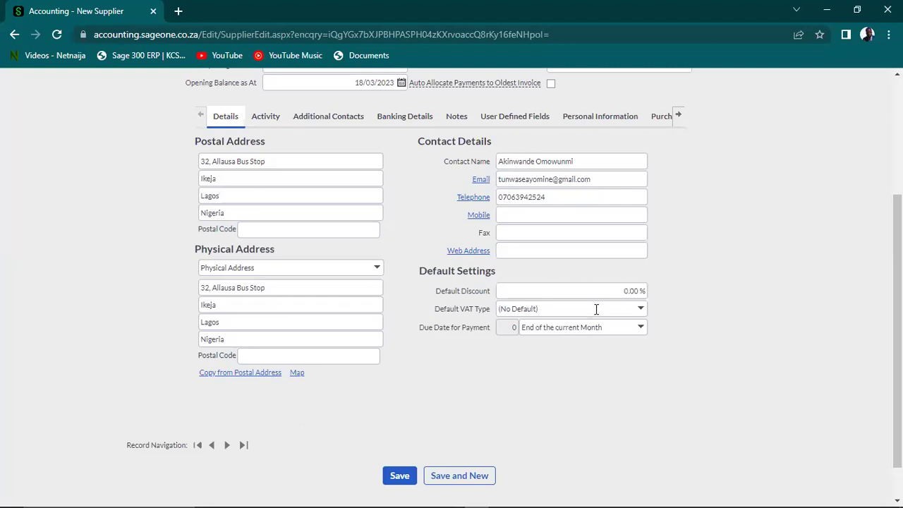
left_click(640, 310)
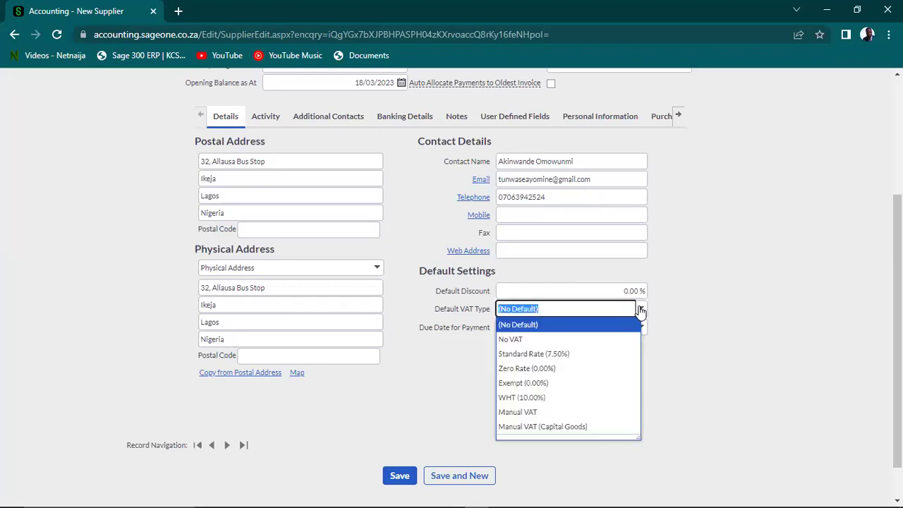
left_click(548, 356)
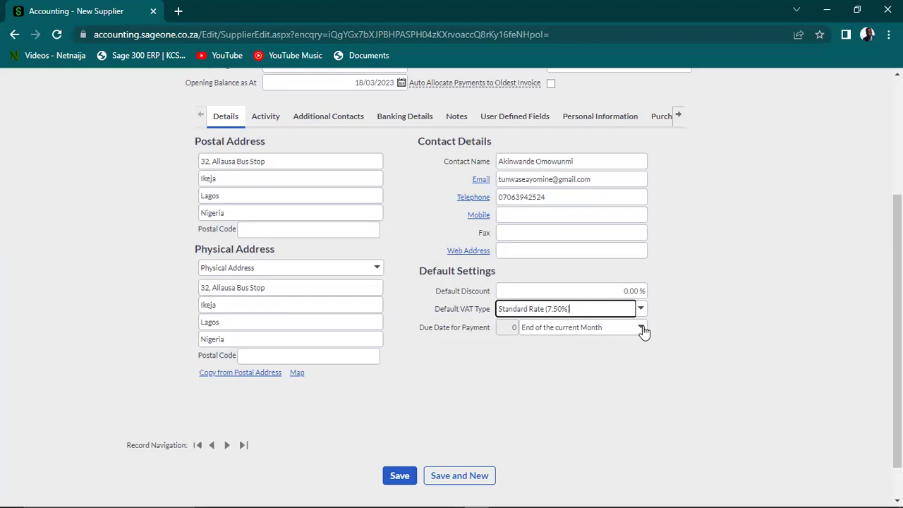
Change the payment due date type to Days from date of Invoice
left_click(640, 328)
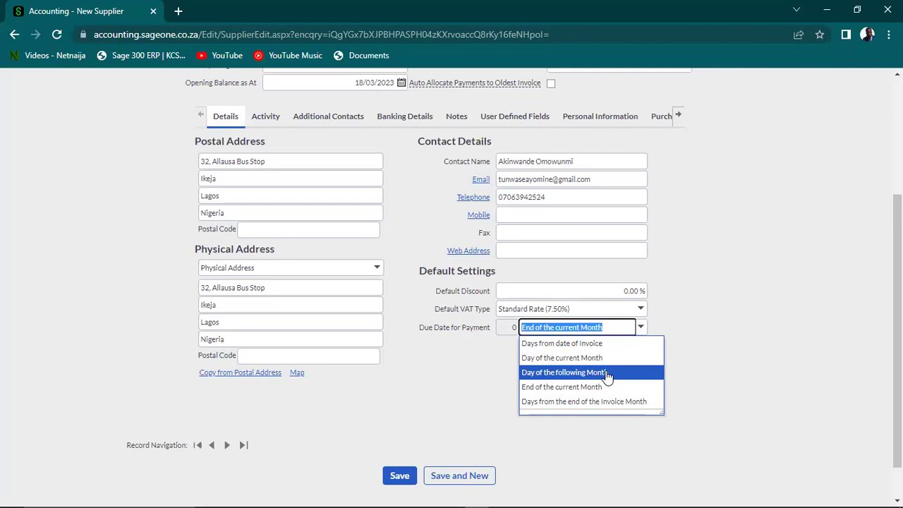
left_click(607, 374)
left_click(602, 380)
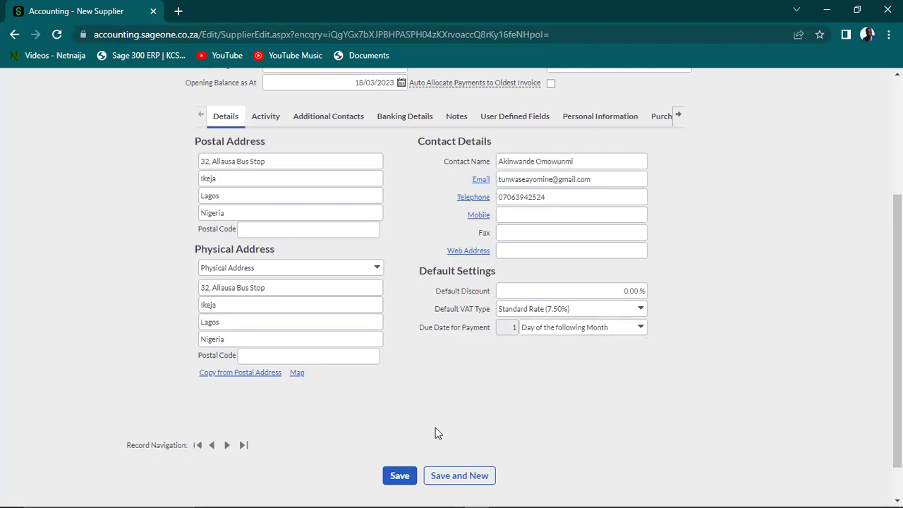
left_click(399, 476)
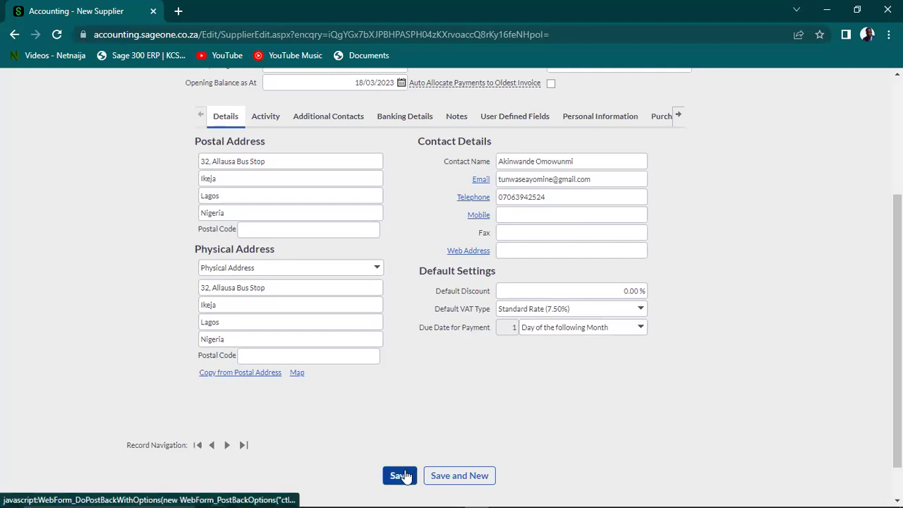
left_click(514, 329)
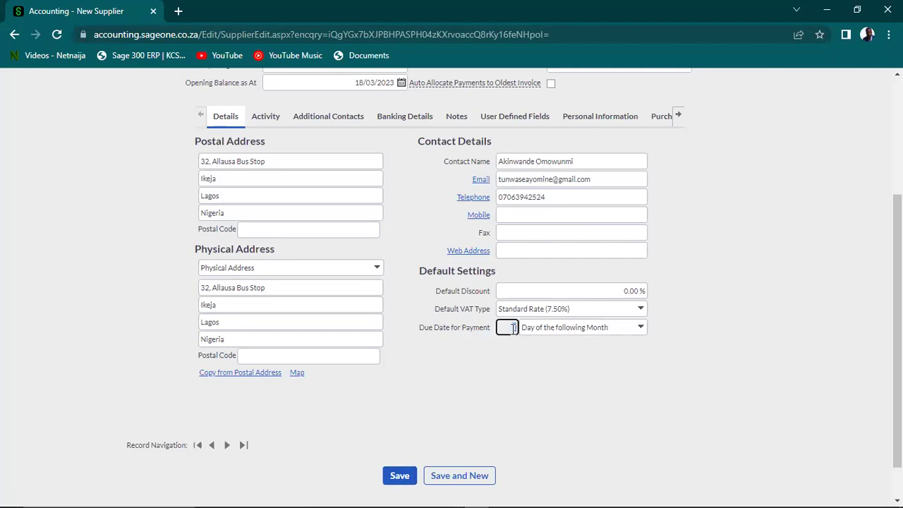
key("Tab")
left_click(640, 327)
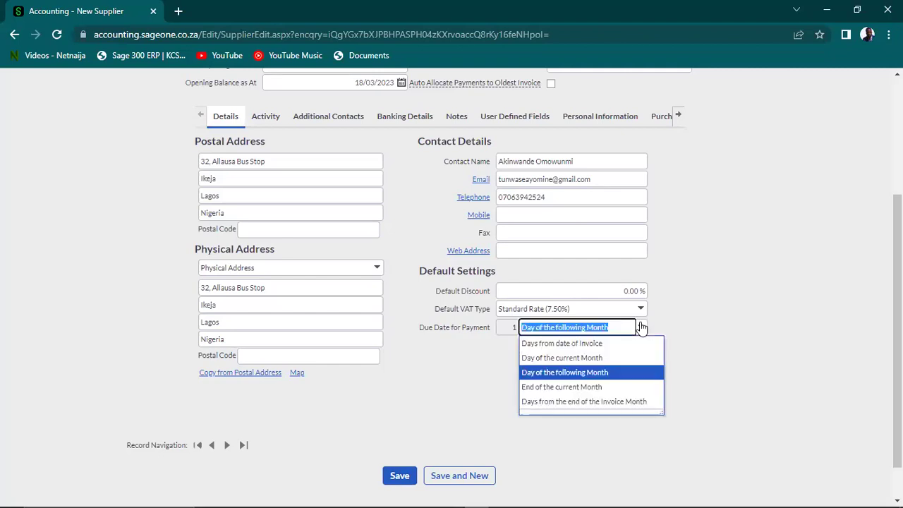
left_click(577, 344)
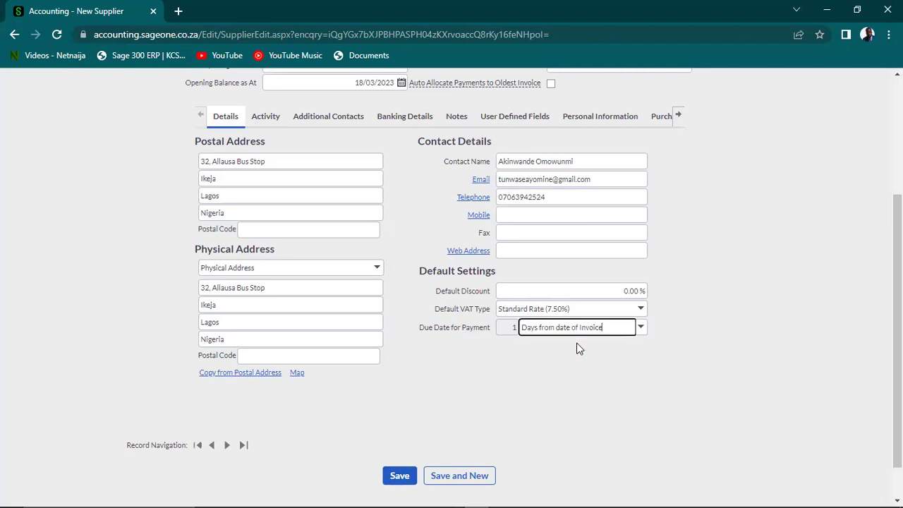
Set payment due to 30 days from invoice date and save Shoprite
left_click(514, 328)
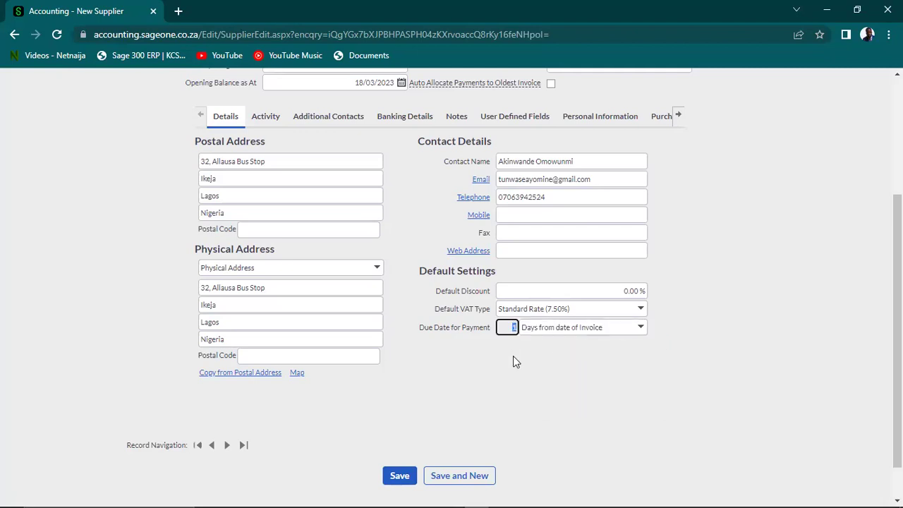
type("32")
key("BackSpace")
type("0")
left_click(513, 355)
left_click(641, 329)
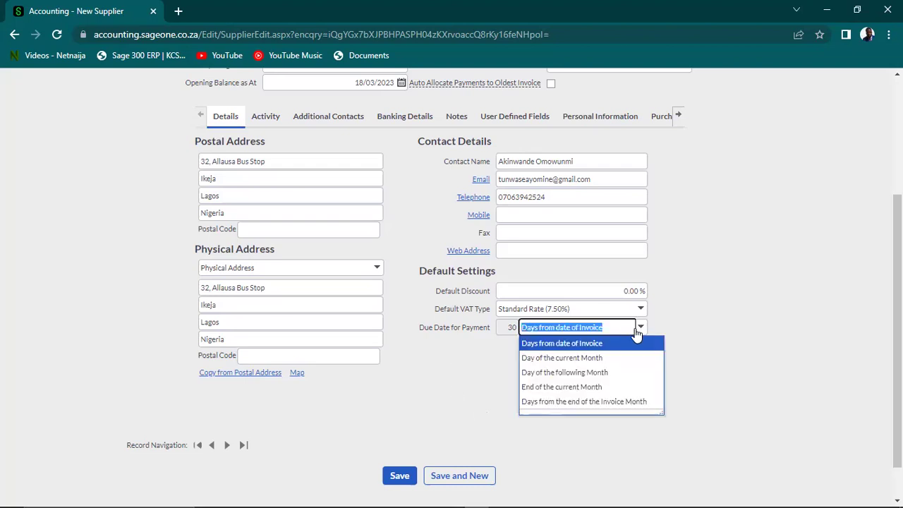
left_click(444, 404)
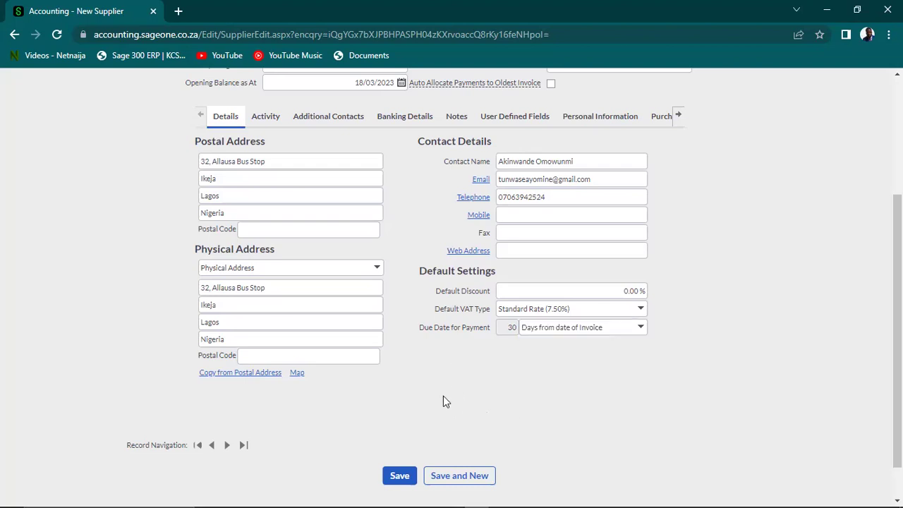
left_click(400, 476)
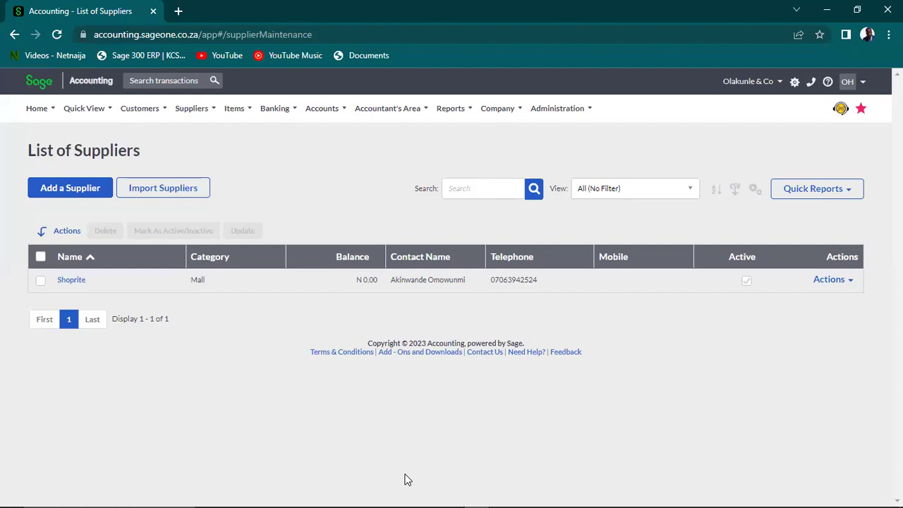
Browse the Items, Customers and Suppliers menus, then start a new stock item
left_click(242, 107)
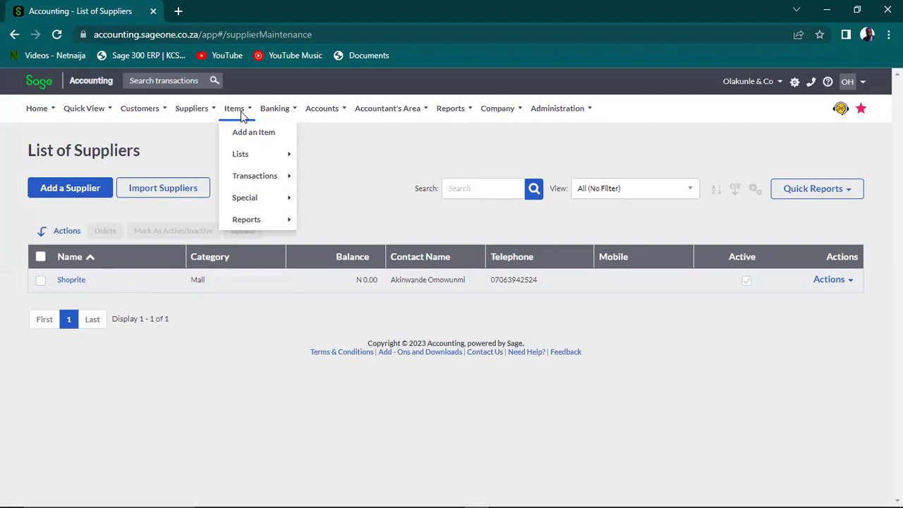
left_click(132, 109)
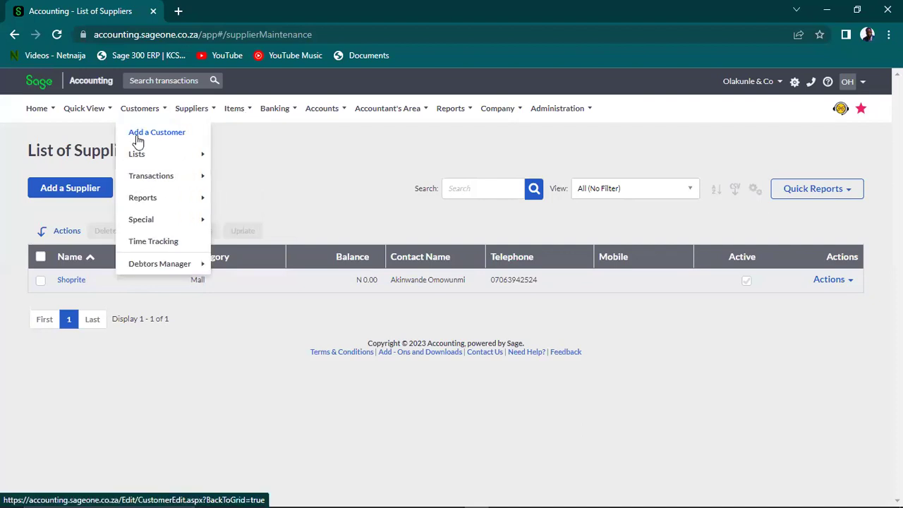
left_click(187, 108)
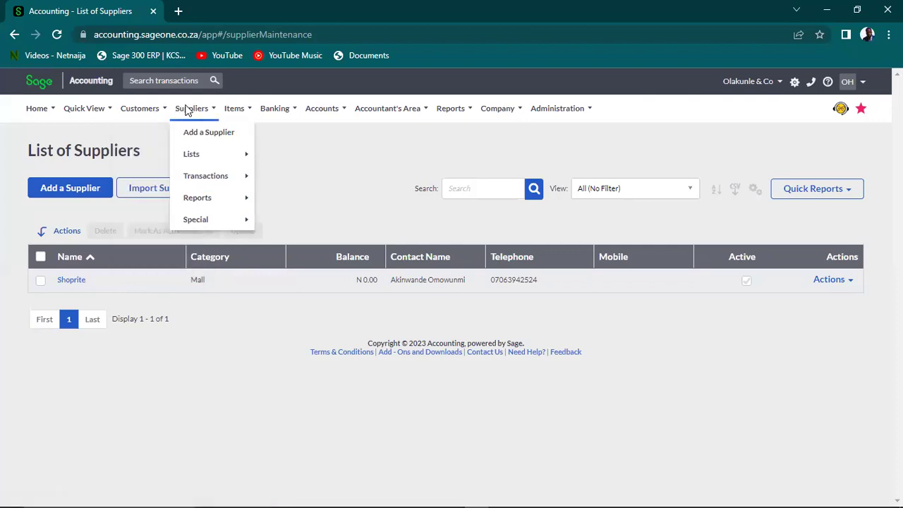
left_click(235, 108)
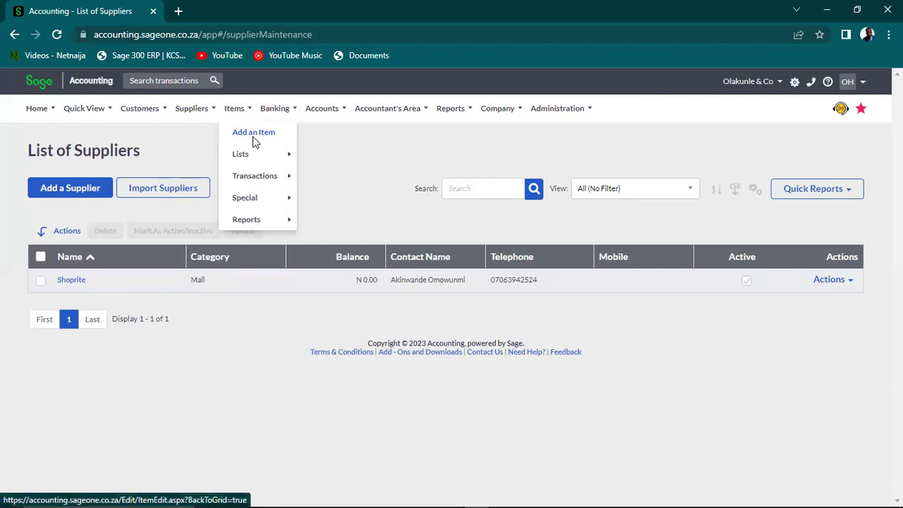
left_click(255, 136)
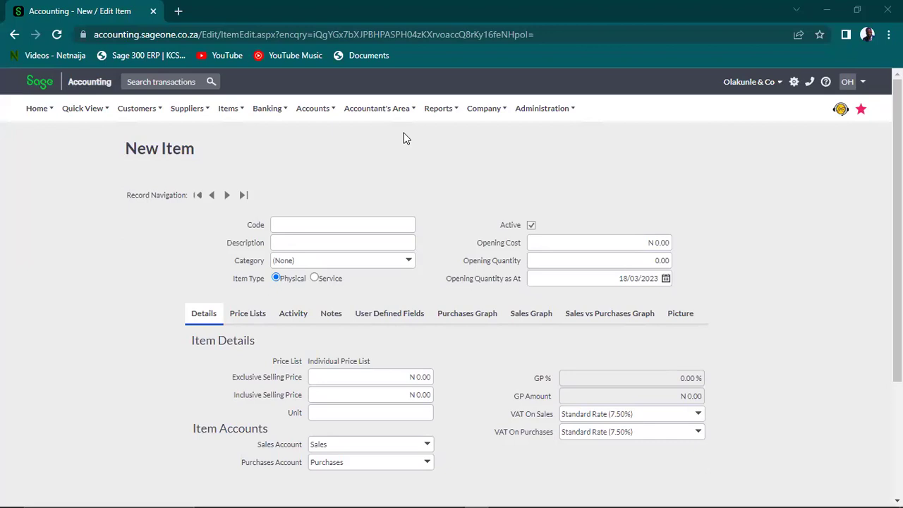
Enter code HP001 and description HP Pavilion, then choose to add a new item category
left_click(347, 225)
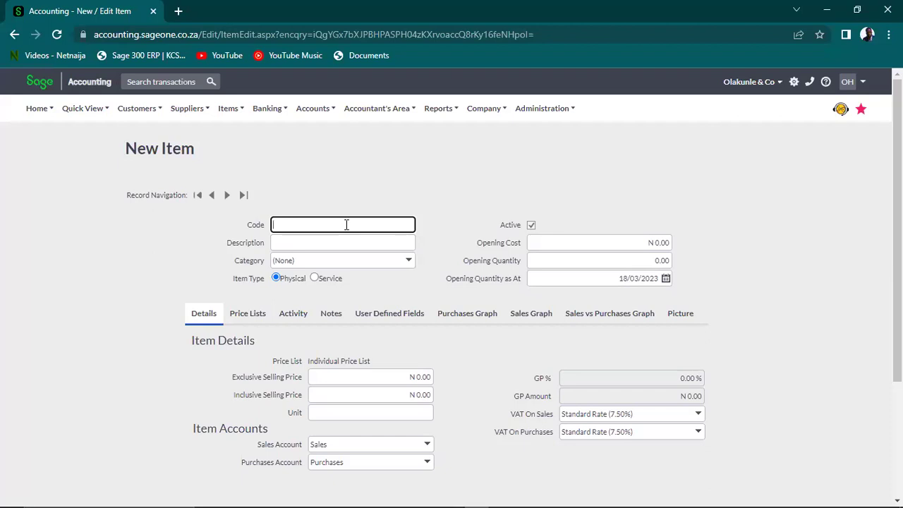
type("HP001")
key("Tab")
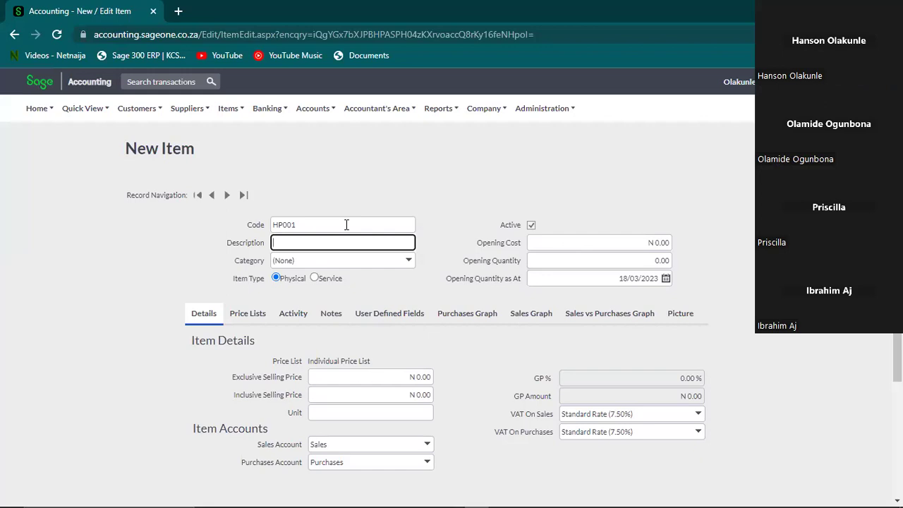
type("HP Pavilion")
left_click(409, 263)
left_click(371, 290)
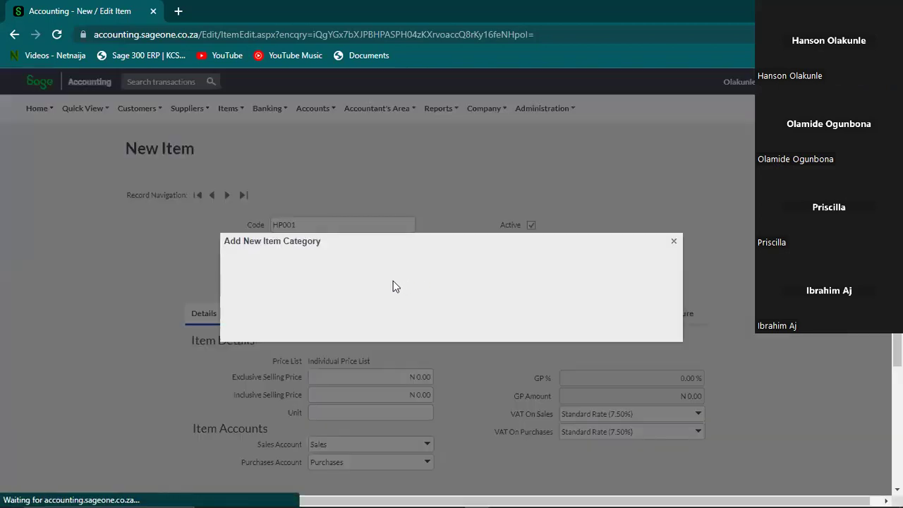
Save a new 'Computer' item category for HP Pavillion, then set the item type to Service
type("Computer")
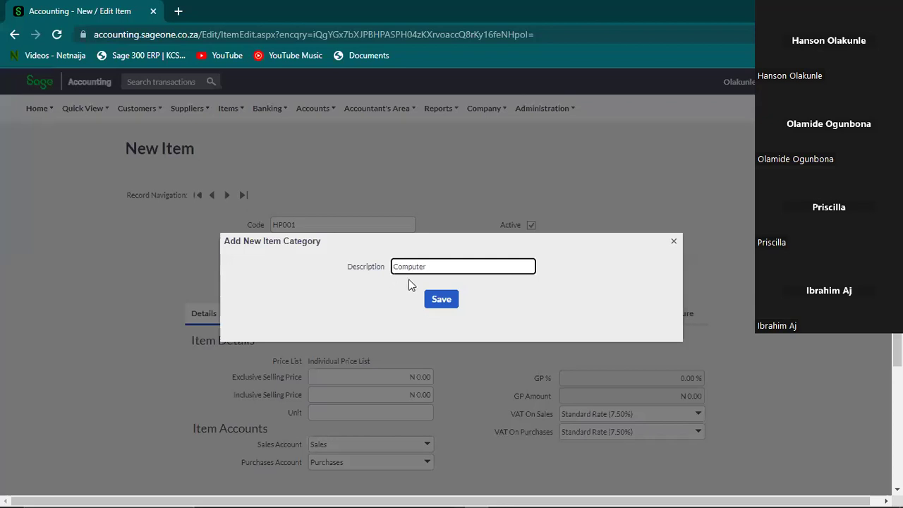
left_click(440, 301)
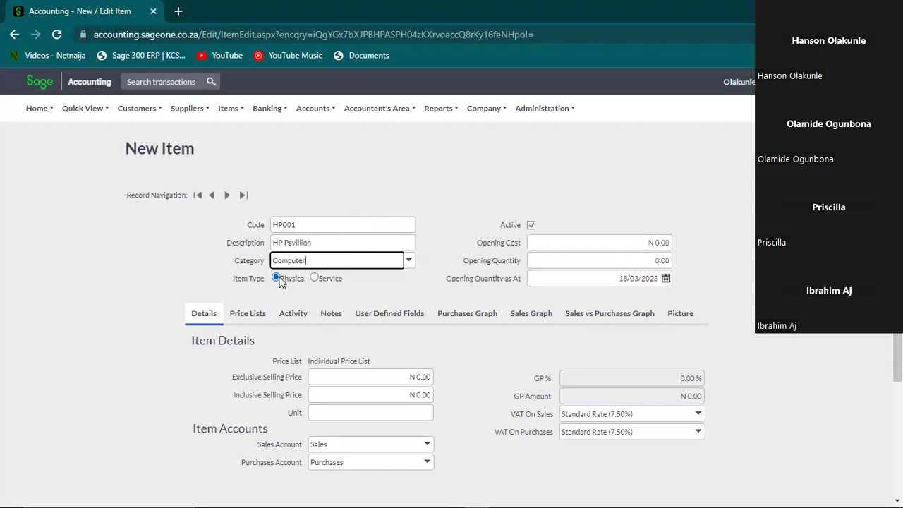
left_click(314, 278)
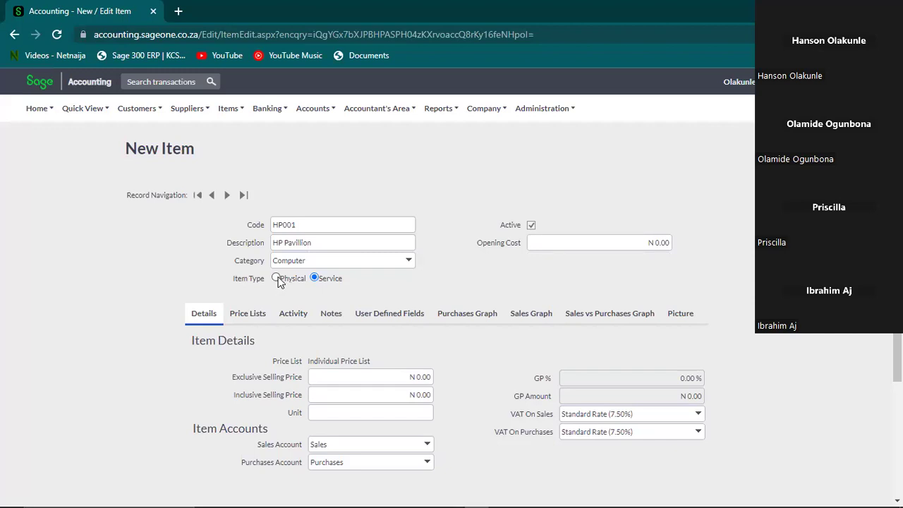
Compare the Service and Physical item types, ending on Physical so the opening quantity and date fields show
left_click(278, 278)
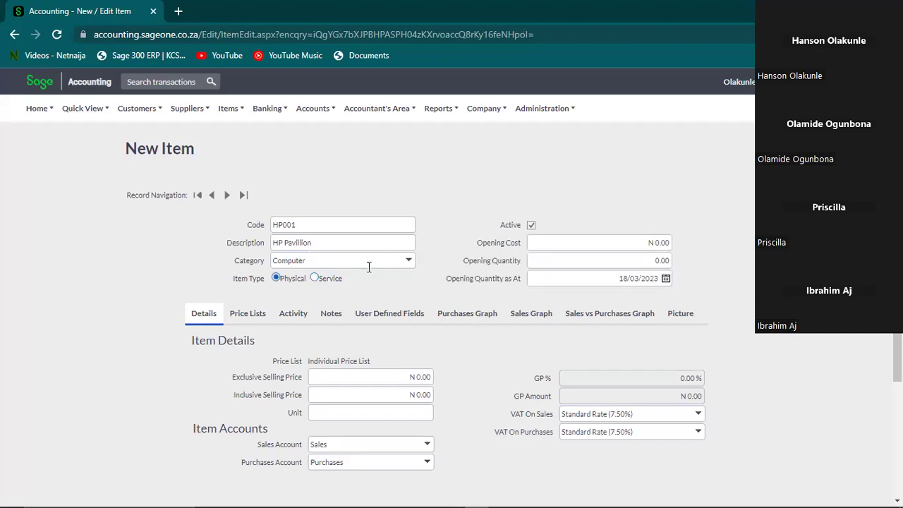
left_click(550, 261)
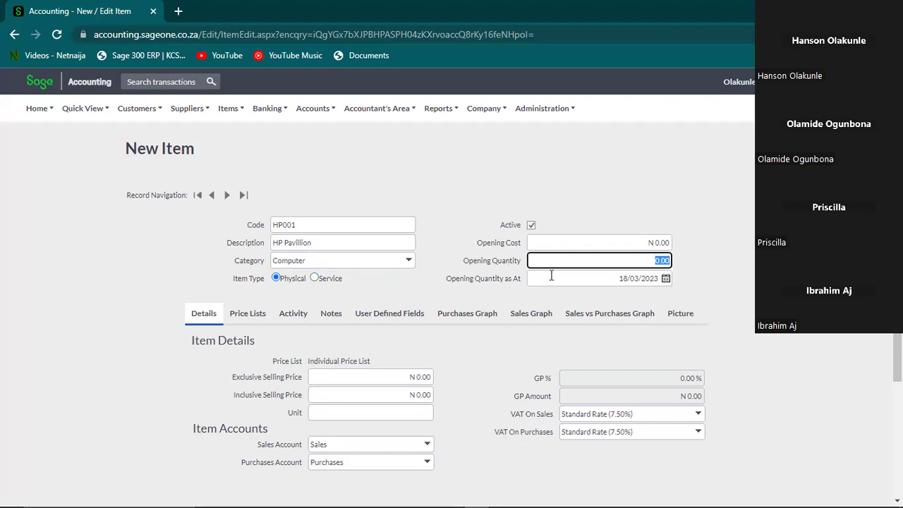
left_click(605, 278)
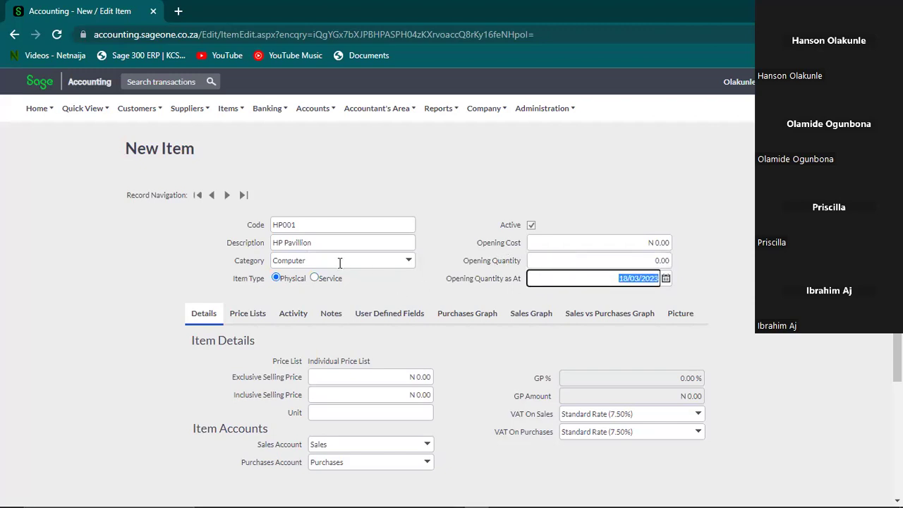
left_click(315, 278)
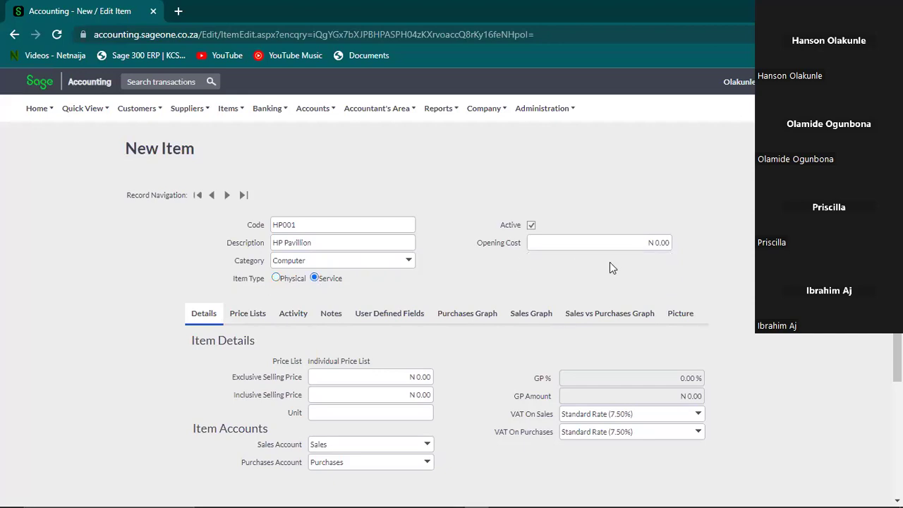
left_click(618, 243)
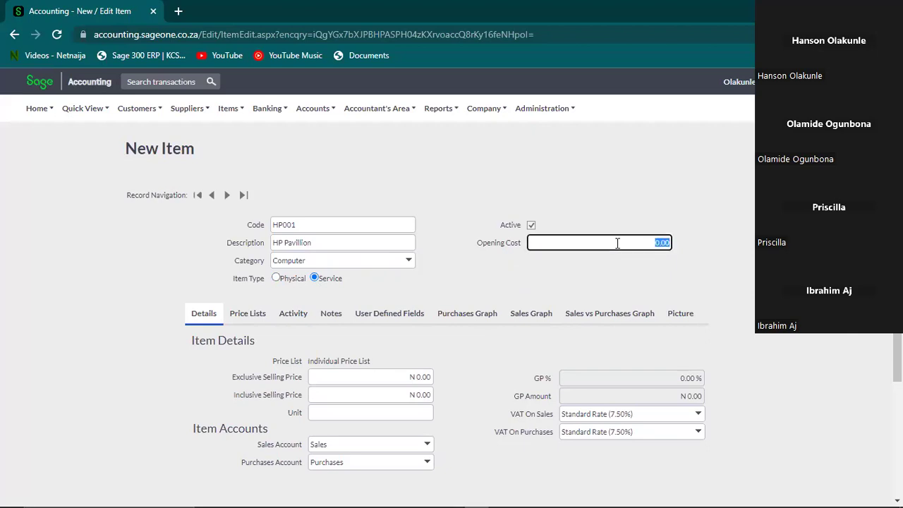
left_click(277, 278)
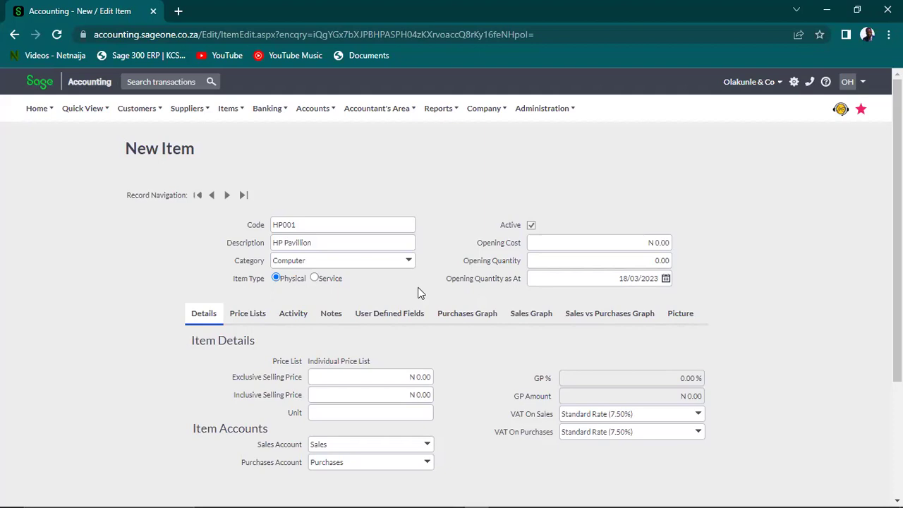
Extend the item description to 'HP Pavillion Core i7 1TB HD', trimming the extra D
left_click(395, 375)
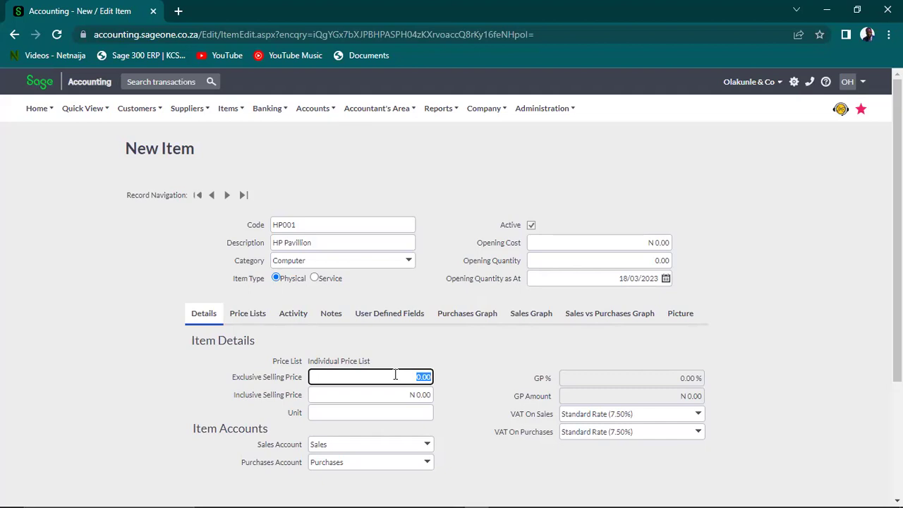
left_click(347, 249)
left_click(348, 249)
type("Core ")
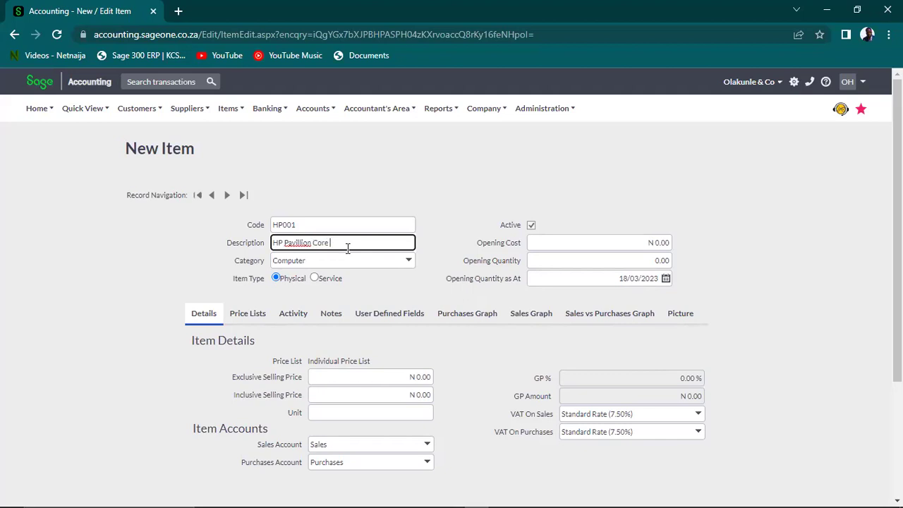
type("i7")
double_click(347, 248)
type("1TB HDD")
left_click(440, 198)
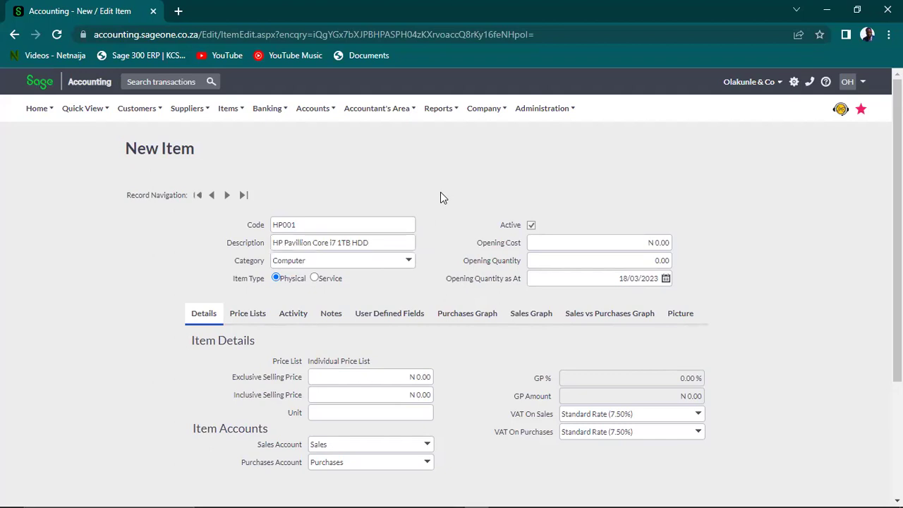
left_click(375, 240)
left_click(376, 240)
key("BackSpace")
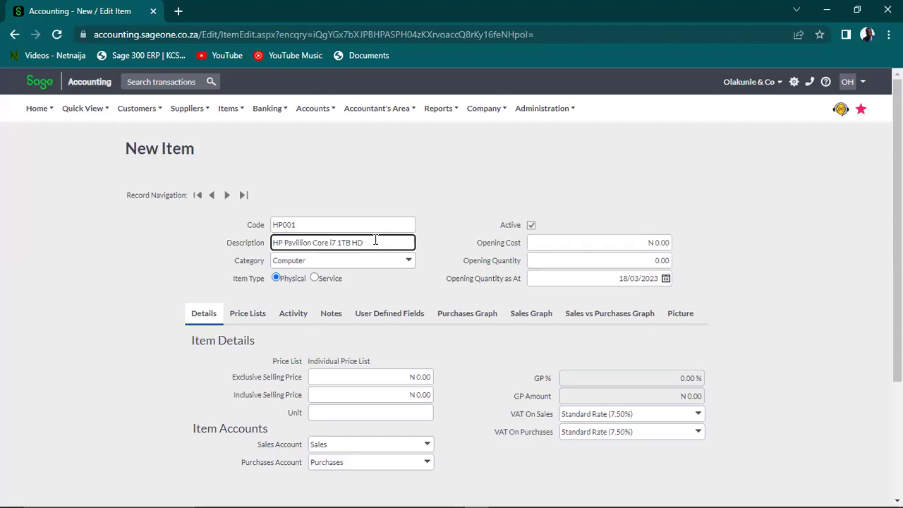
left_click(440, 225)
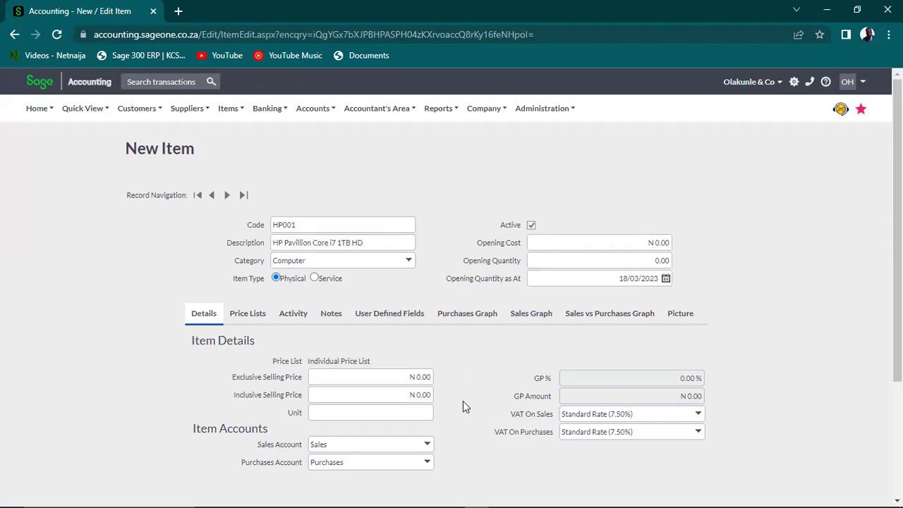
left_click(404, 379)
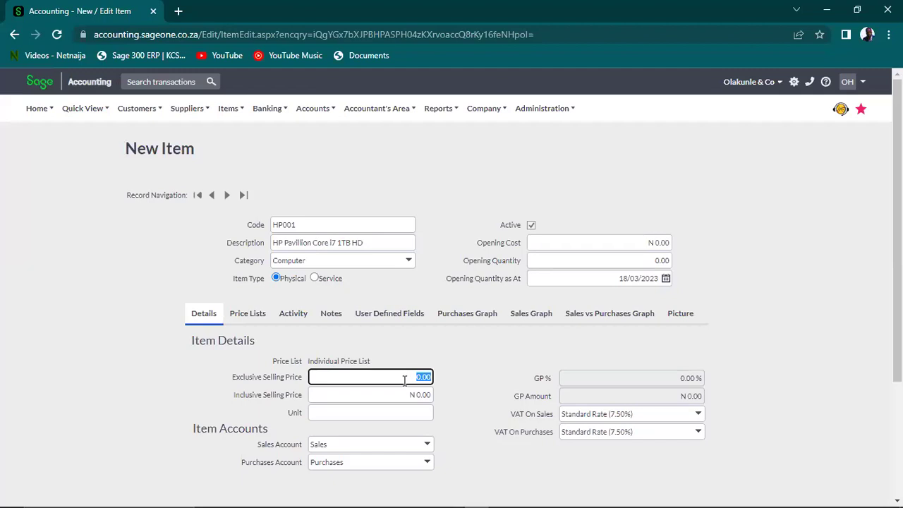
Enter 350000 as the exclusive selling price, removing an extra zero
type("350000")
key("Tab")
left_click(406, 377)
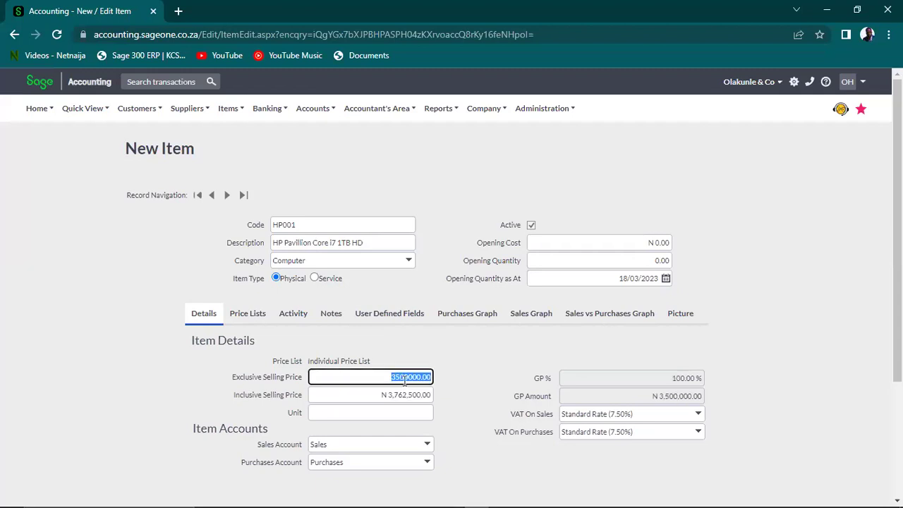
left_click(406, 378)
key("BackSpace")
key("Tab")
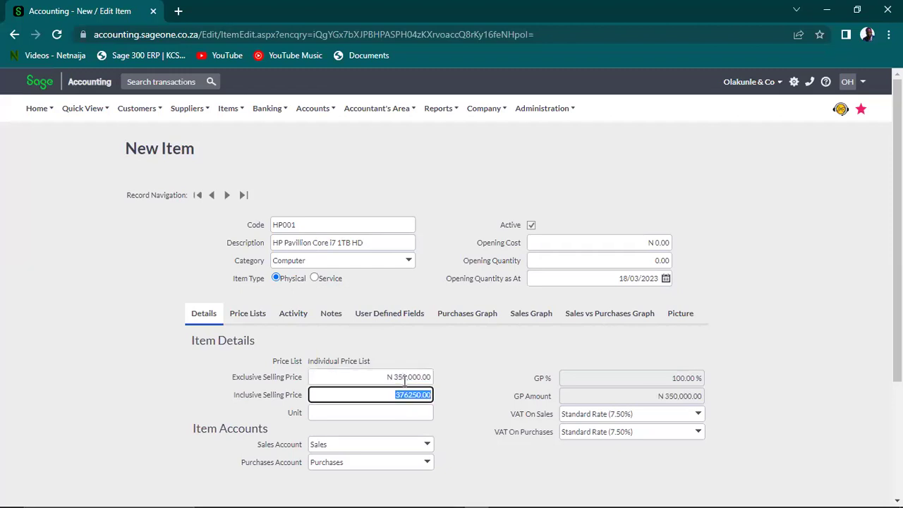
left_click_drag(302, 377, 233, 379)
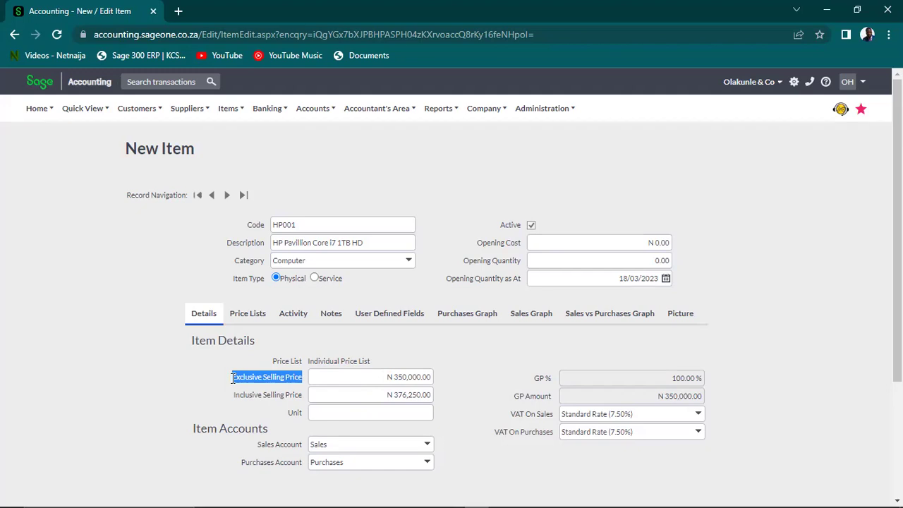
Paste 350000 into the inclusive selling price so the exclusive price recalculates to N 325,581.40
left_click(381, 376)
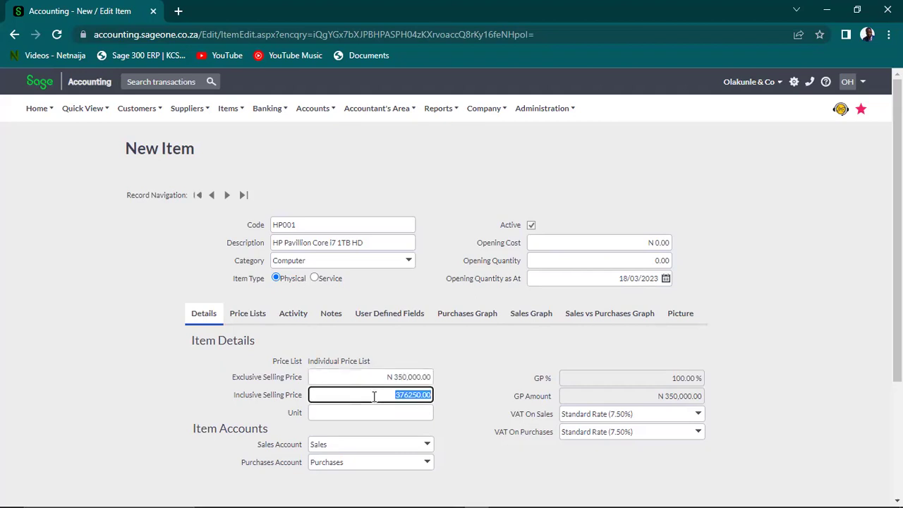
type("350000.00")
key("Tab")
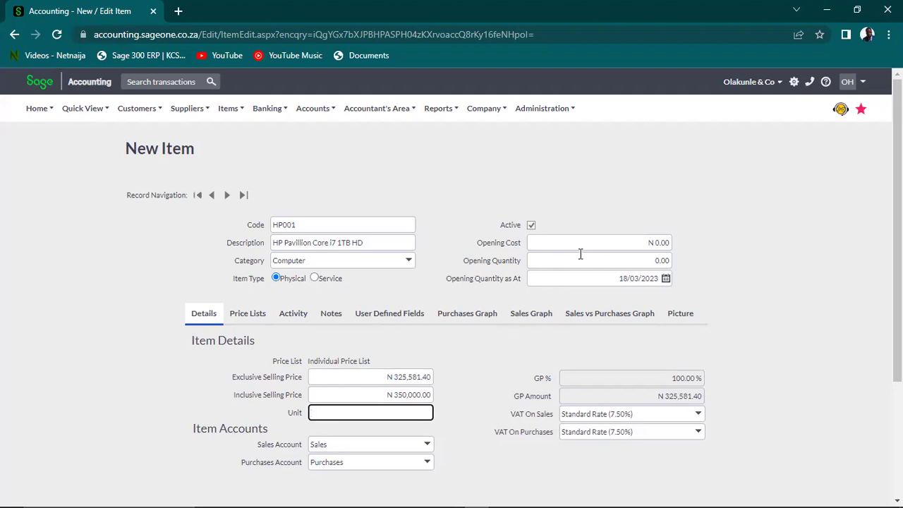
Enter an opening cost of 250000 for the item
left_click(615, 240)
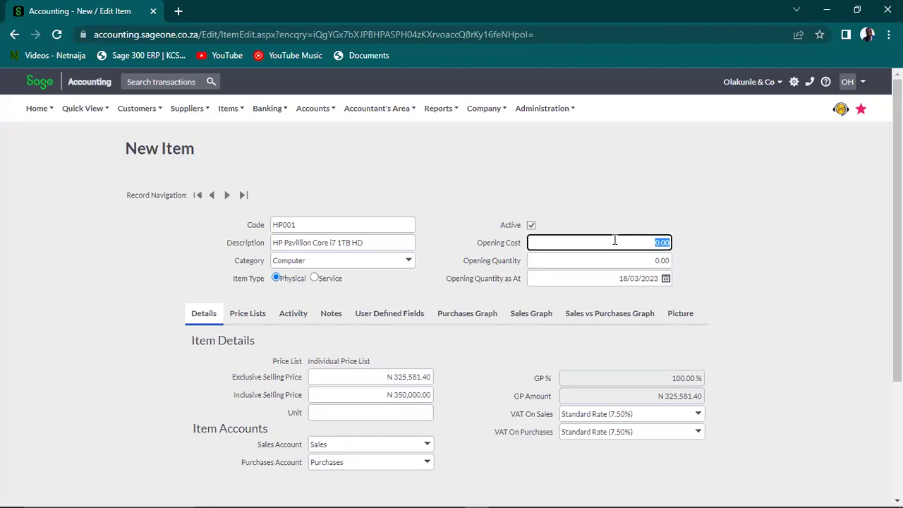
type("250000")
key("Tab")
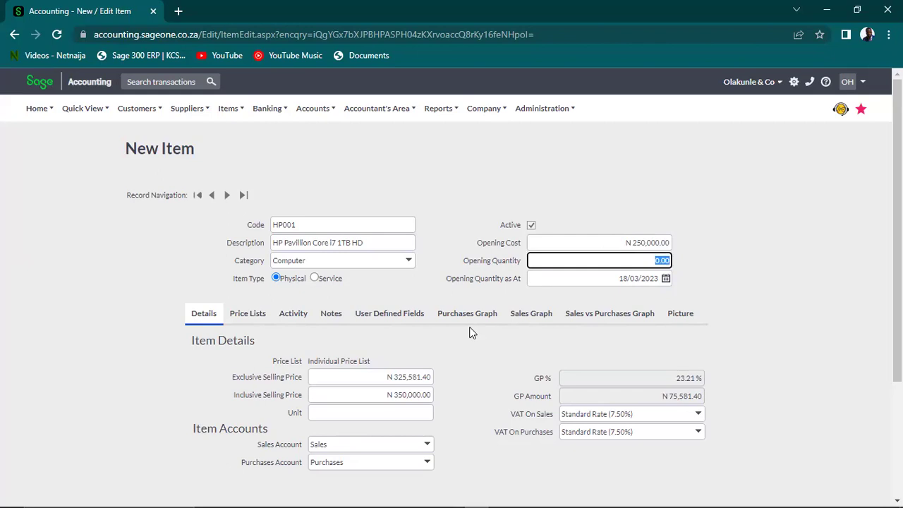
left_click(624, 242)
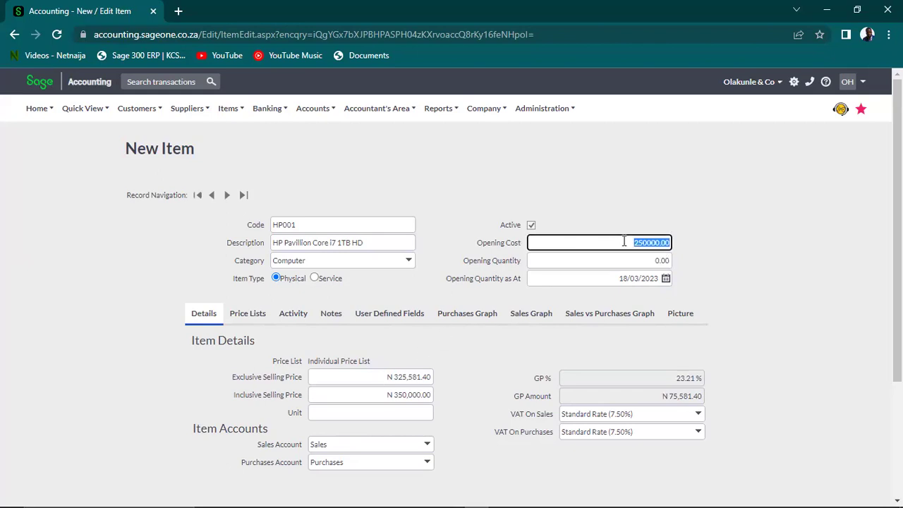
Confirm selling prices of N 325,581.40 excluding VAT and N 350,000.00 including VAT
left_click(364, 377)
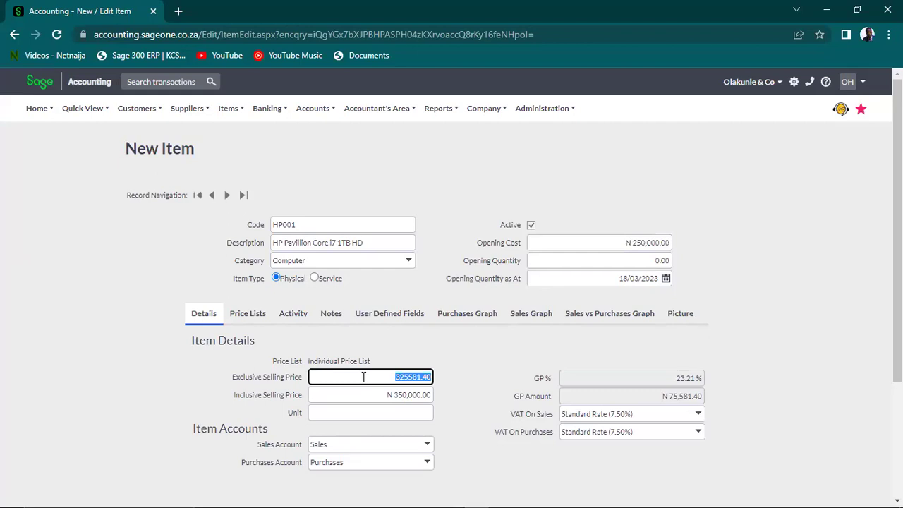
left_click(373, 376)
double_click(409, 377)
left_click(386, 396)
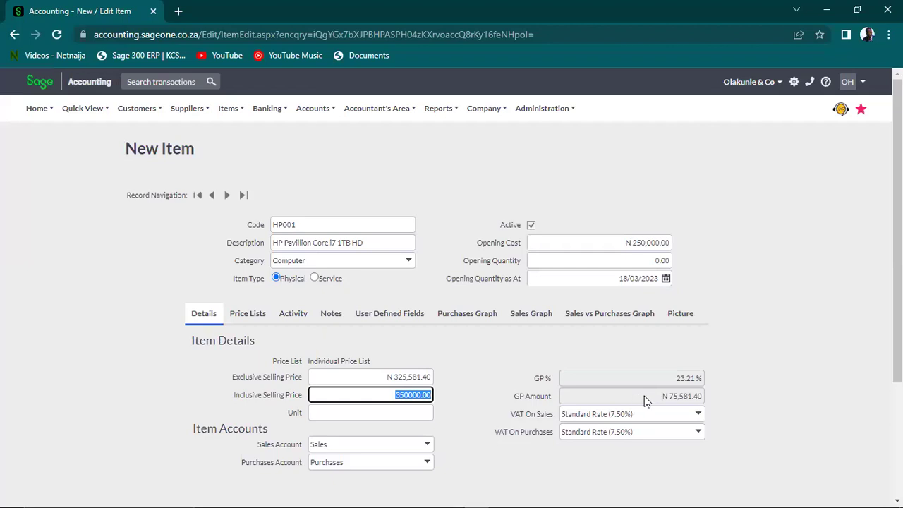
left_click(603, 396)
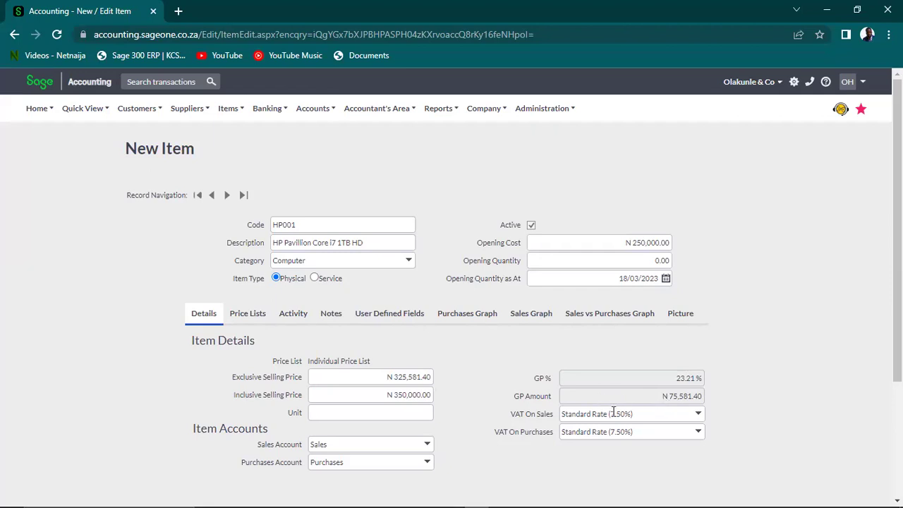
Keep VAT on sales at Standard Rate (7.50%), making the inclusive price N 350,000.01
left_click(698, 416)
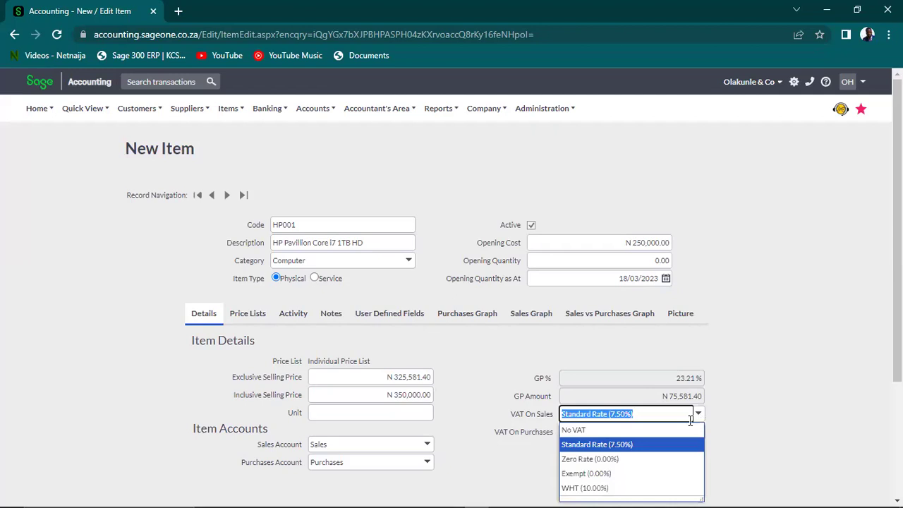
left_click(637, 445)
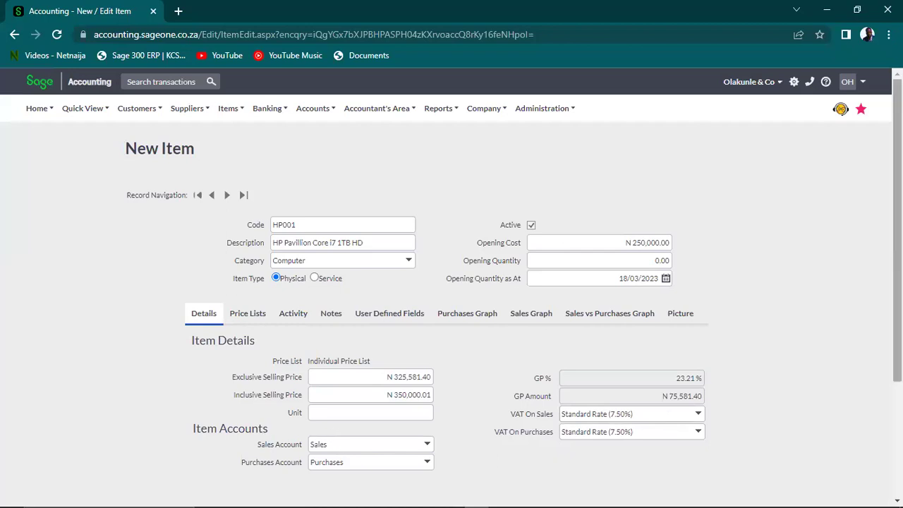
scroll(452, 268, "down", 2)
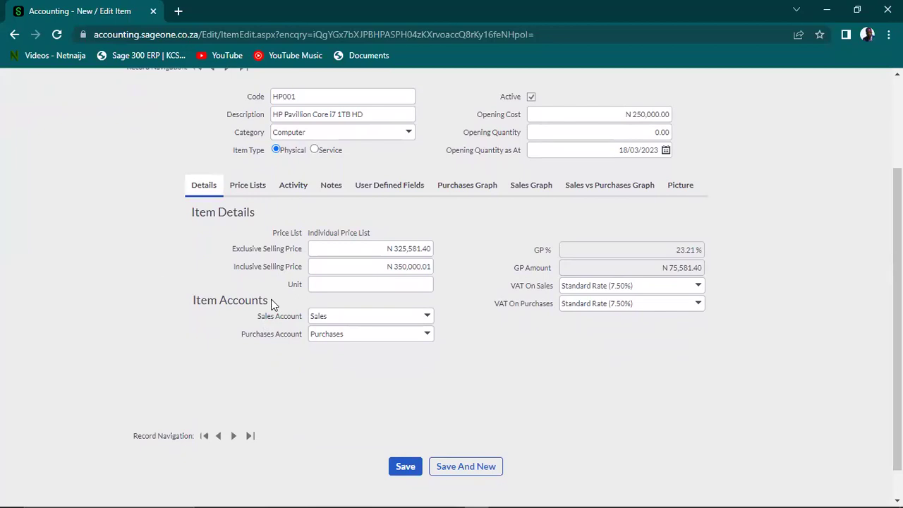
mouse_move(193, 313)
left_mouse_down()
mouse_move(190, 300)
mouse_move(217, 301)
mouse_move(195, 299)
left_mouse_up()
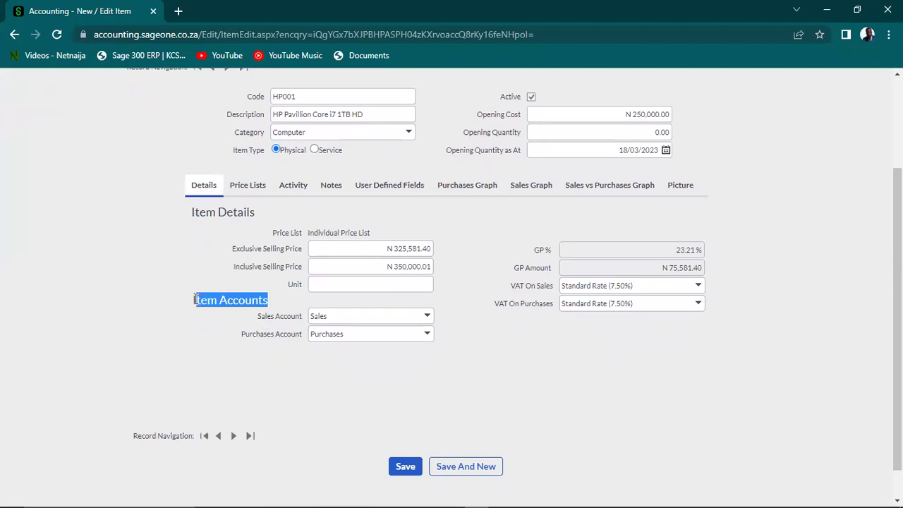
left_click(206, 300)
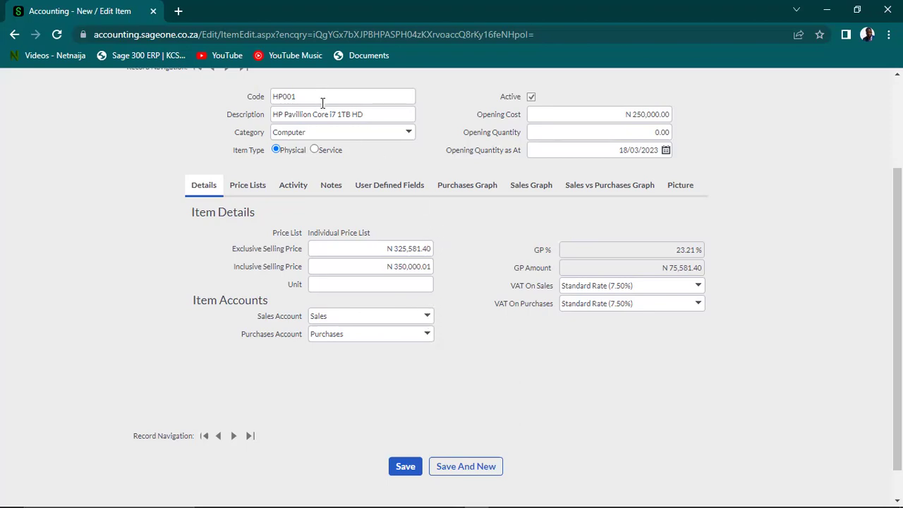
Add a new sales account named 'HP Computers Sales' and assign it to HP001
left_click(428, 318)
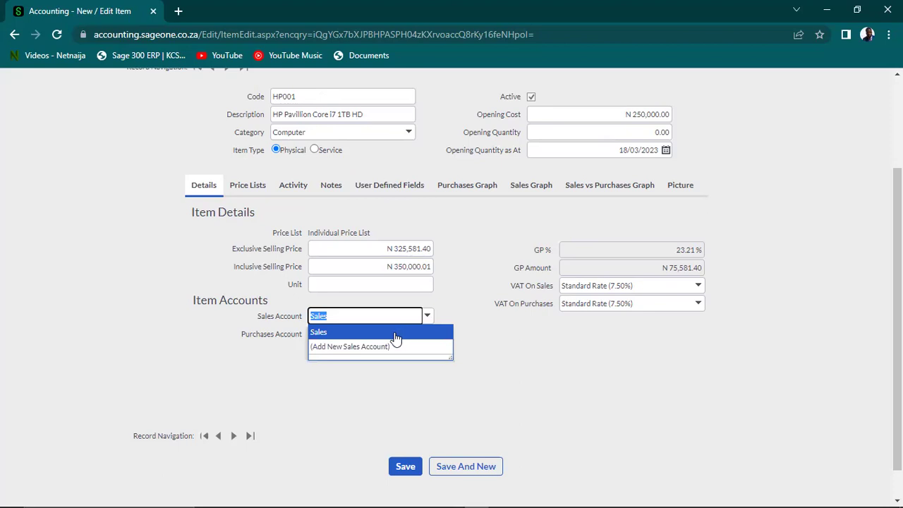
left_click(409, 332)
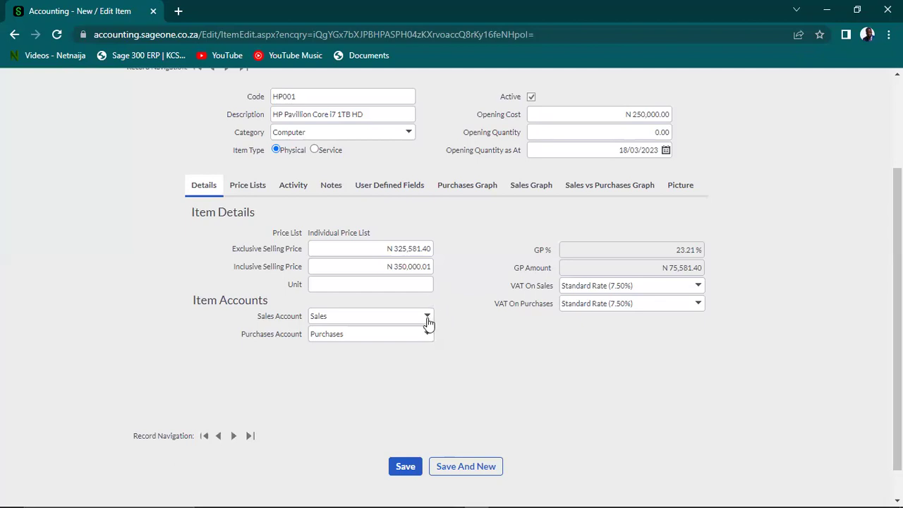
left_click(427, 316)
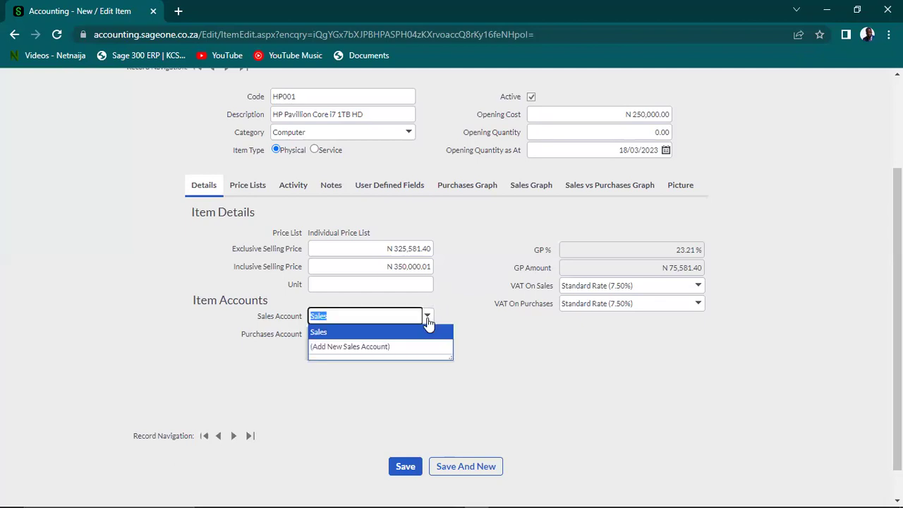
left_click(389, 347)
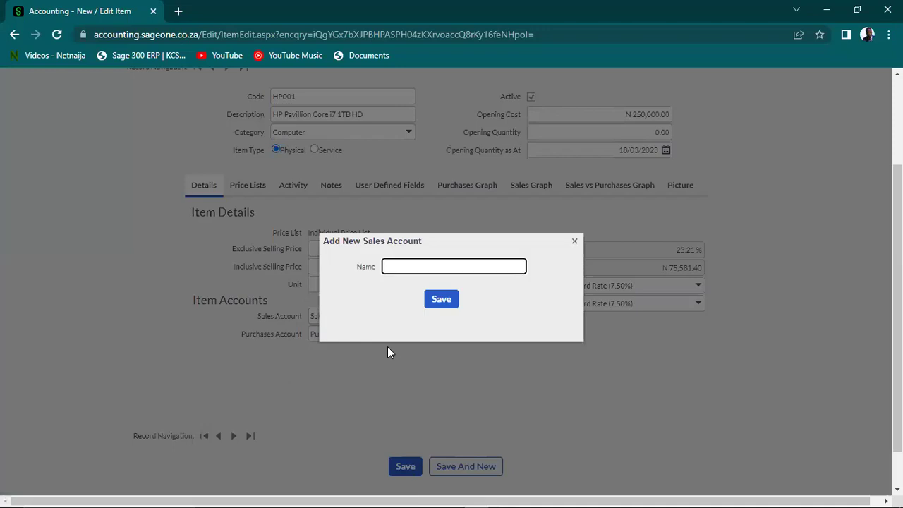
type("HP Computers Sales")
left_click(440, 301)
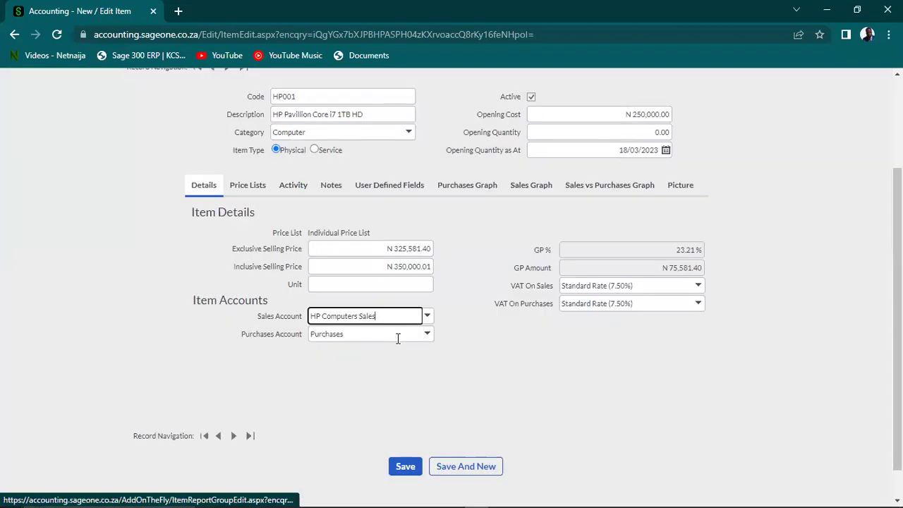
left_click(409, 336)
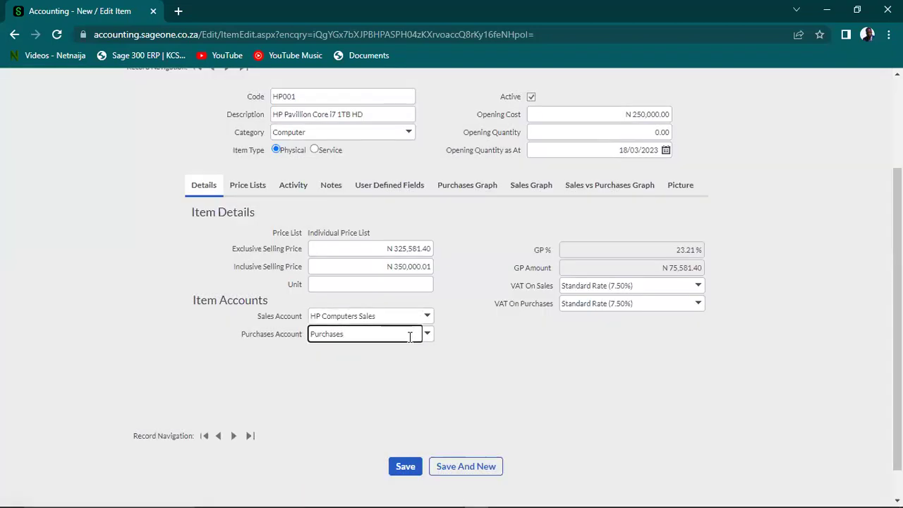
Add a new purchases account 'HP Computers Inventory (Purchase)' and assign it to HP001
left_click(428, 336)
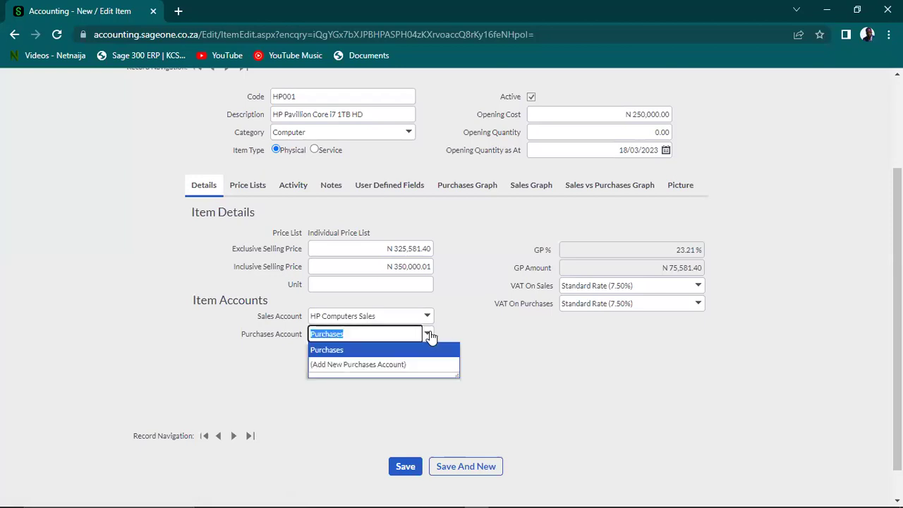
left_click(401, 362)
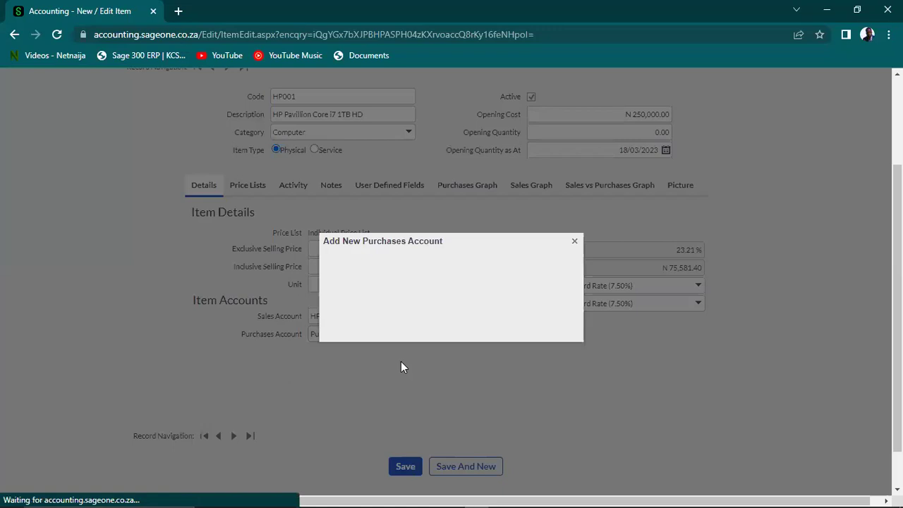
type("HP")
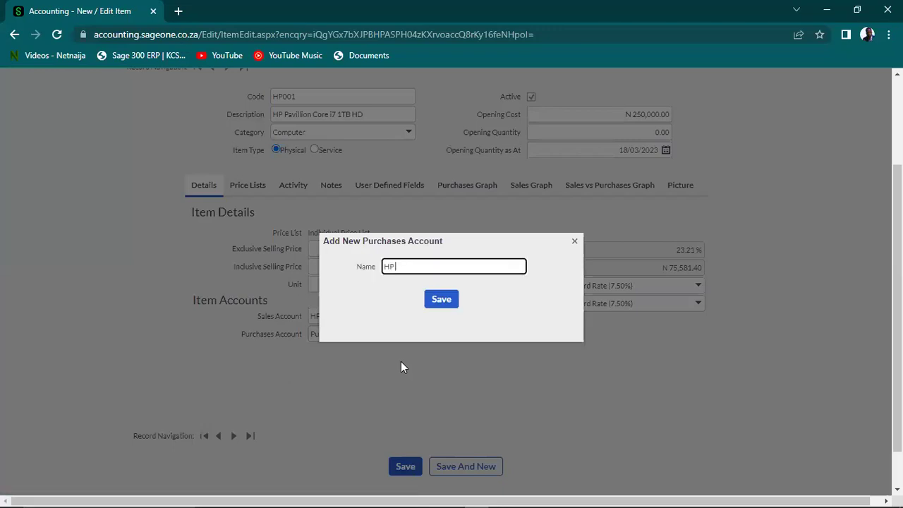
type(" Computers Inventory (Purchase)")
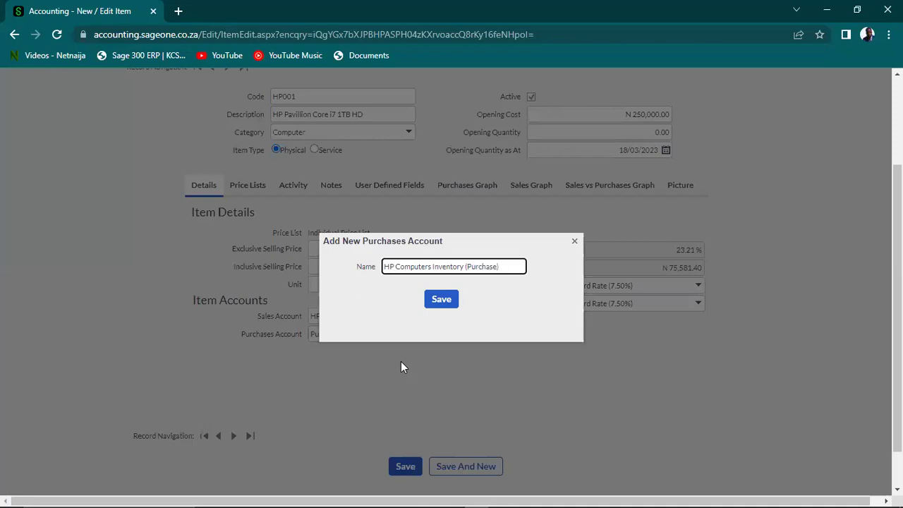
left_click(440, 302)
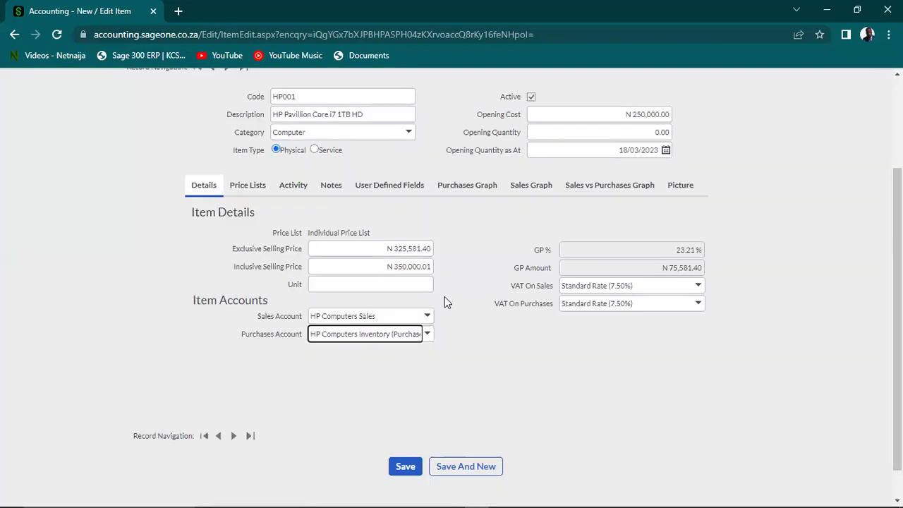
left_click(482, 370)
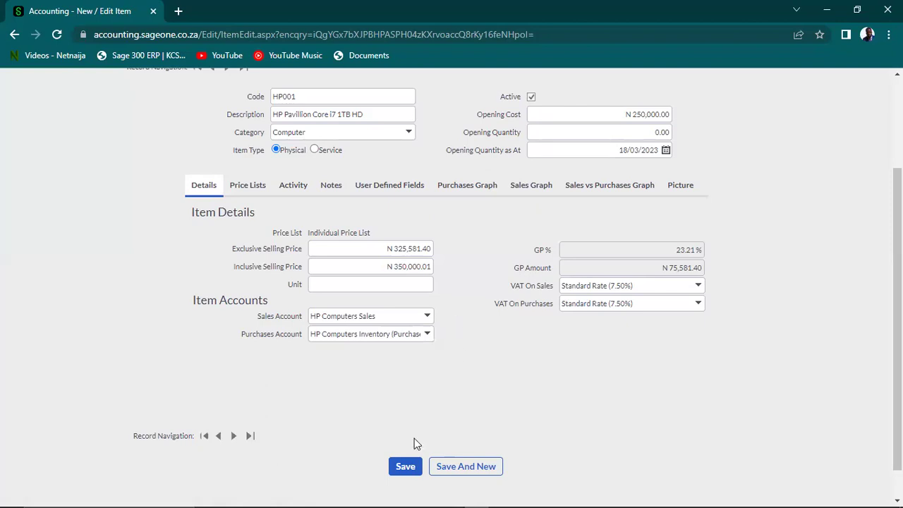
Clear the opening cost after the save warning, then save HP001 with N 0.00 opening cost
left_click(404, 467)
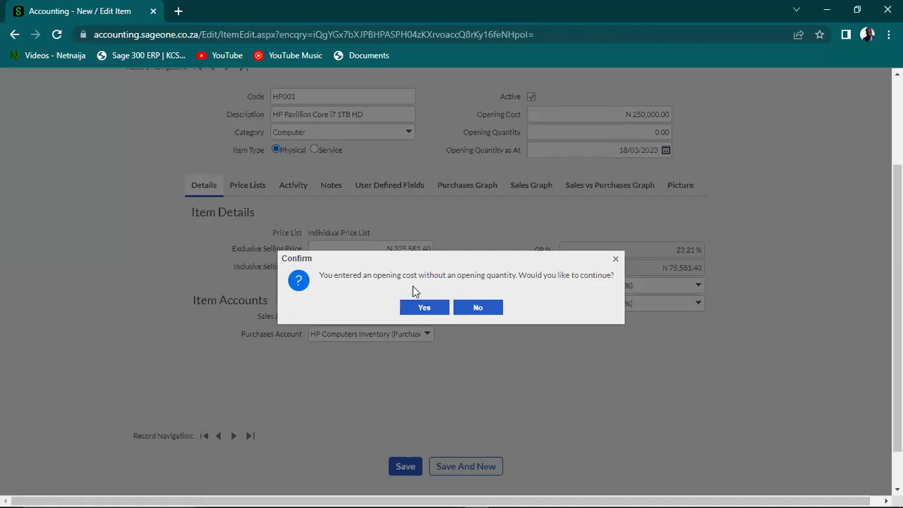
left_click(475, 309)
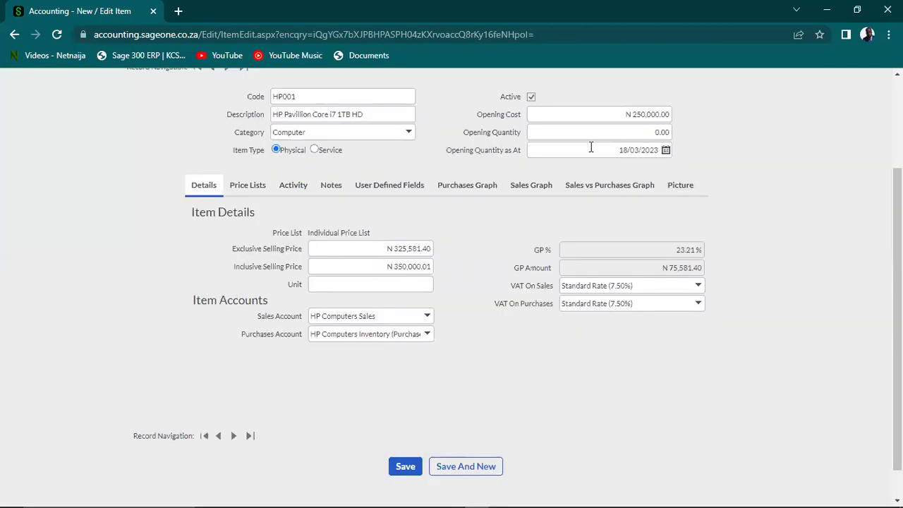
left_click(627, 114)
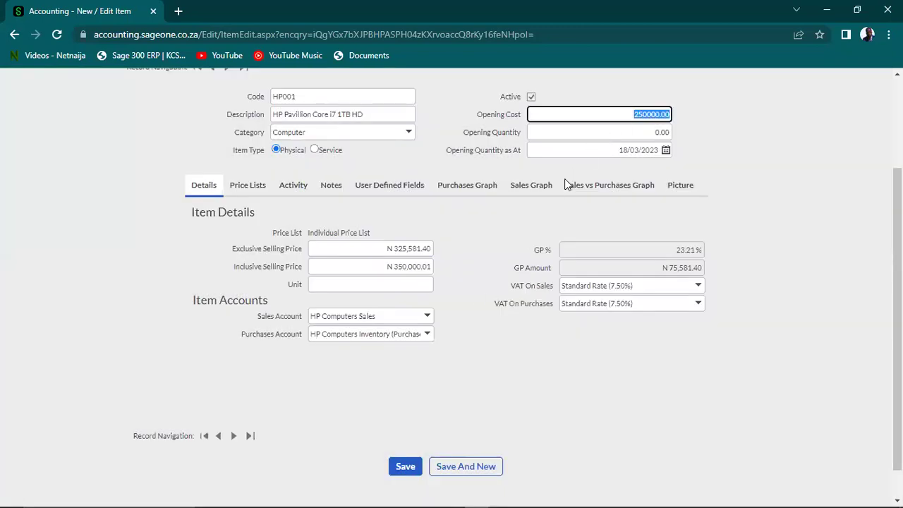
key("BackSpace")
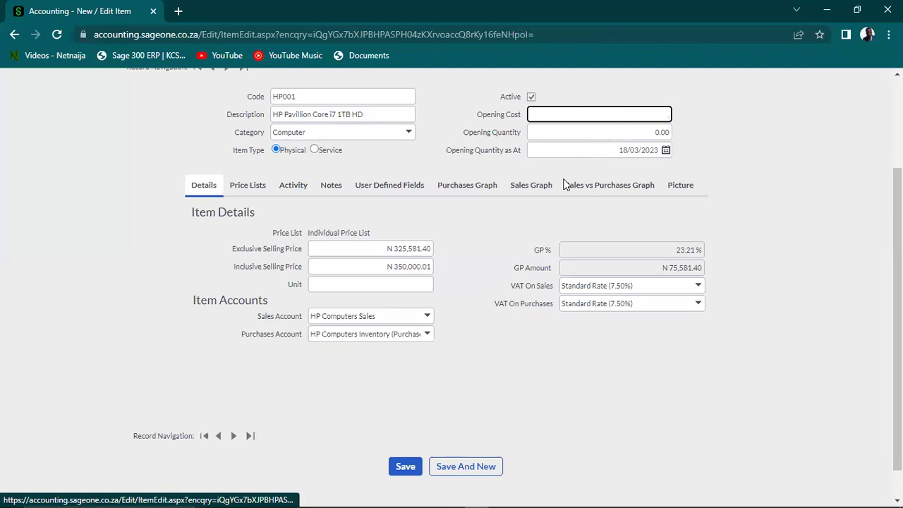
left_click(405, 468)
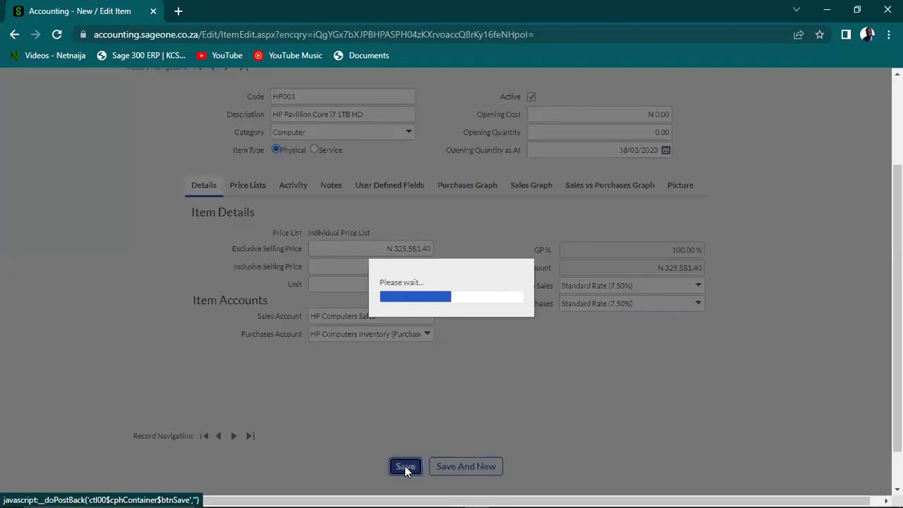
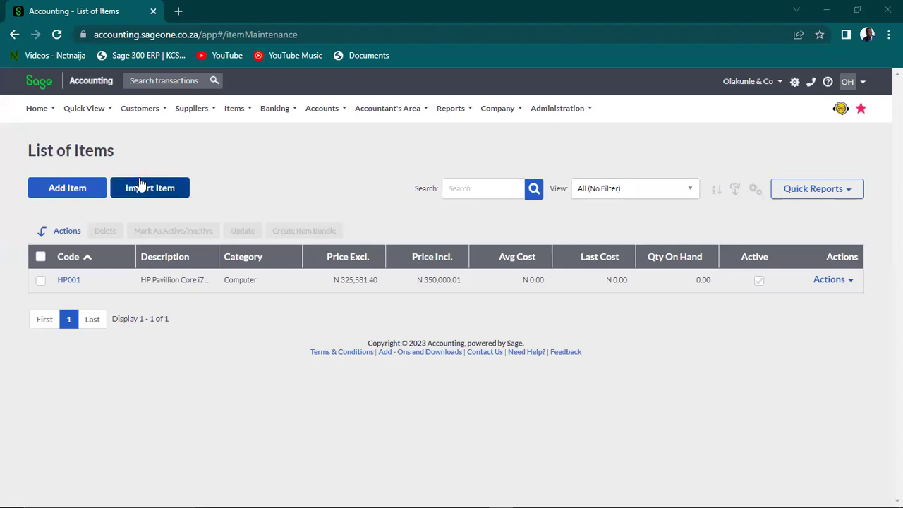
Add a new bank account from Banking and enter 'Scale up Ng' as its name
left_click(275, 108)
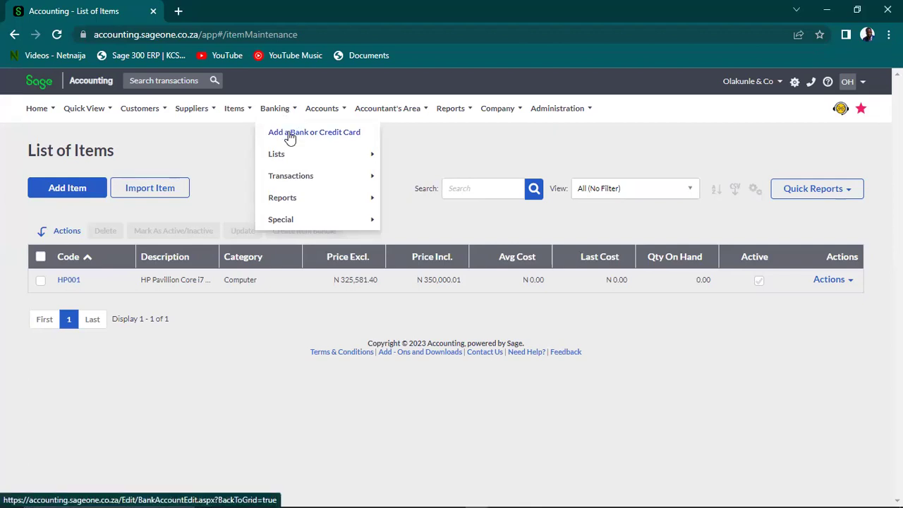
left_click(290, 136)
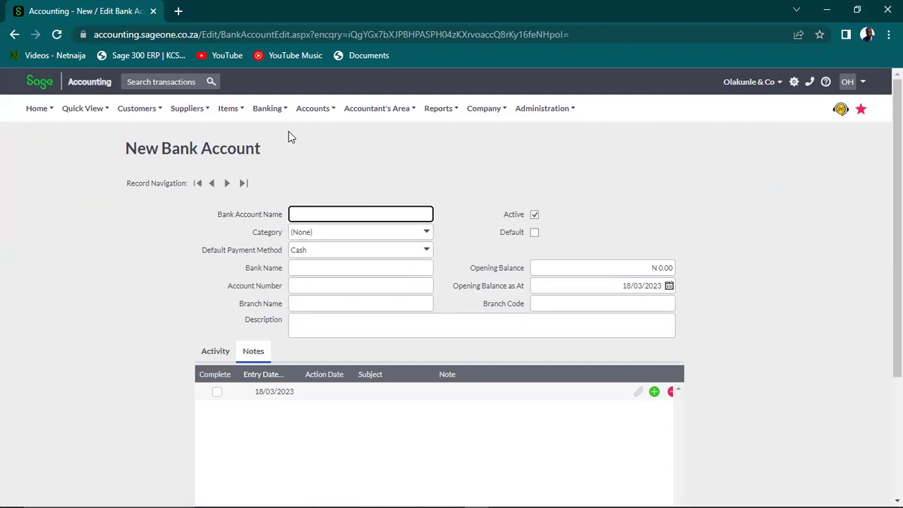
type("Scale up Ng")
Create a 'Corporate' bank account category and set it as Scale up Ng's category
left_click(428, 238)
left_click(386, 263)
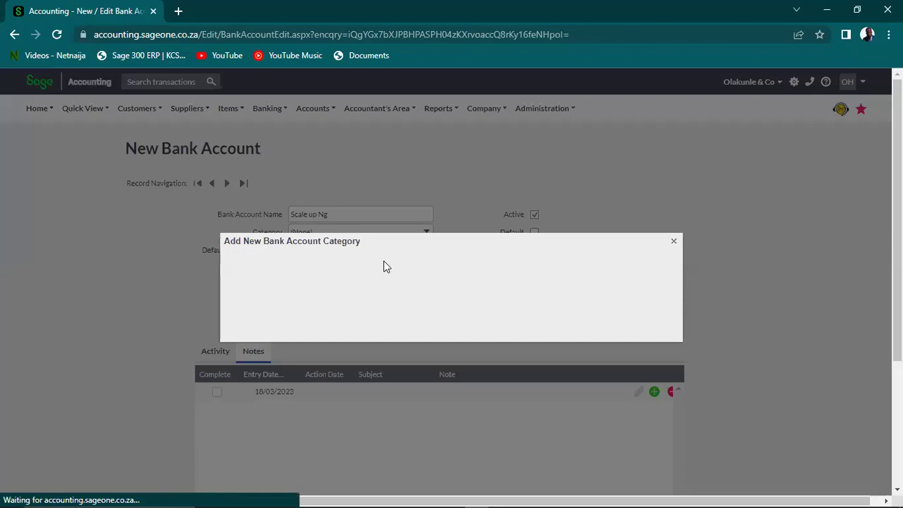
type("Corporate")
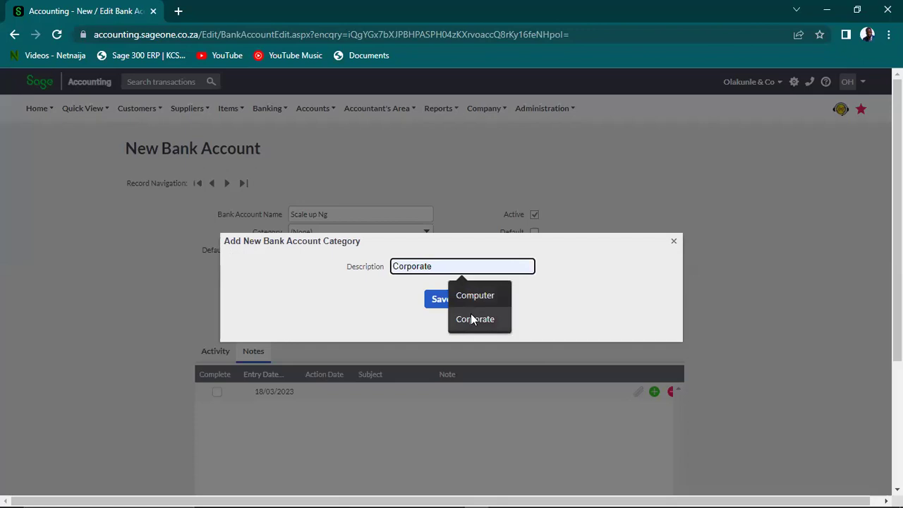
left_click(478, 316)
left_click(450, 300)
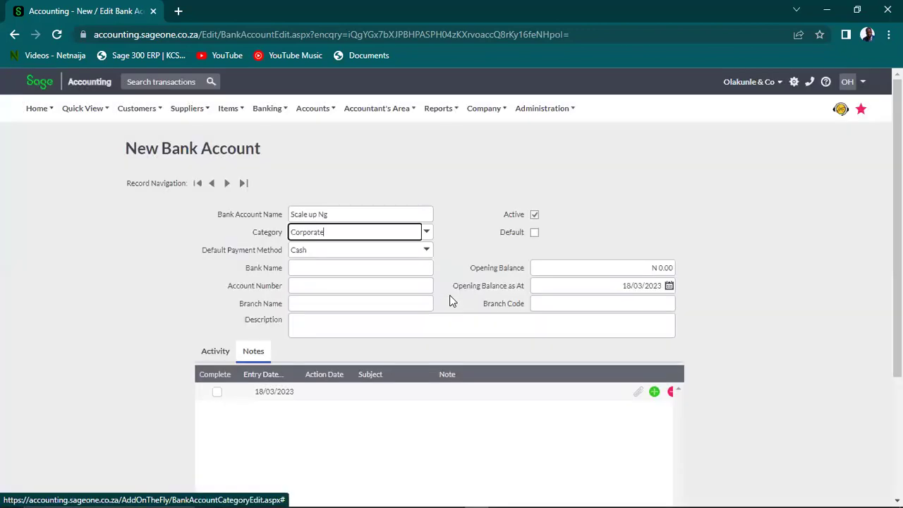
left_click(427, 250)
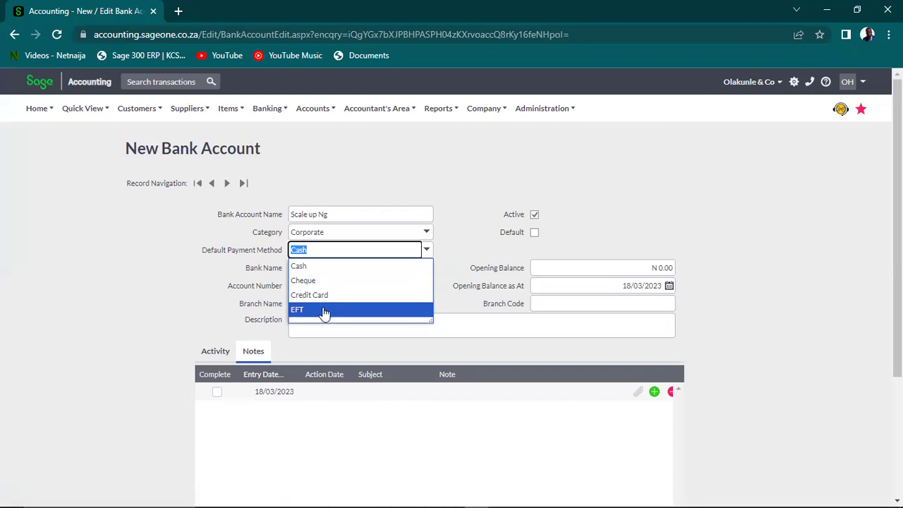
Choose EFT as default payment method, enter Zenith Bank as bank name, and an account number
left_click(325, 311)
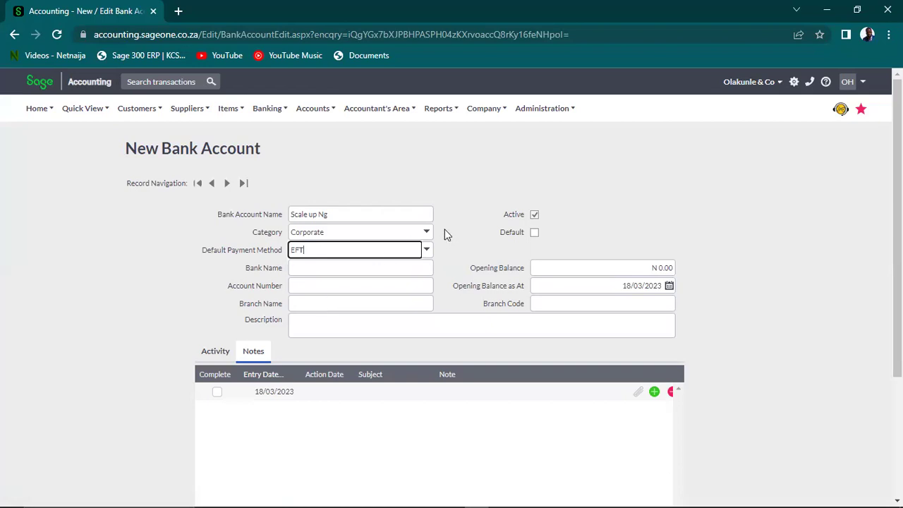
left_click(473, 236)
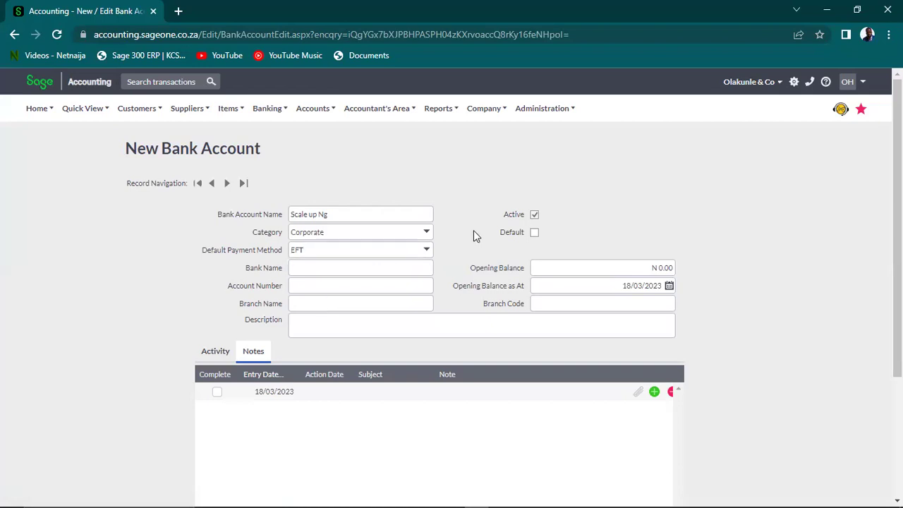
left_click(382, 273)
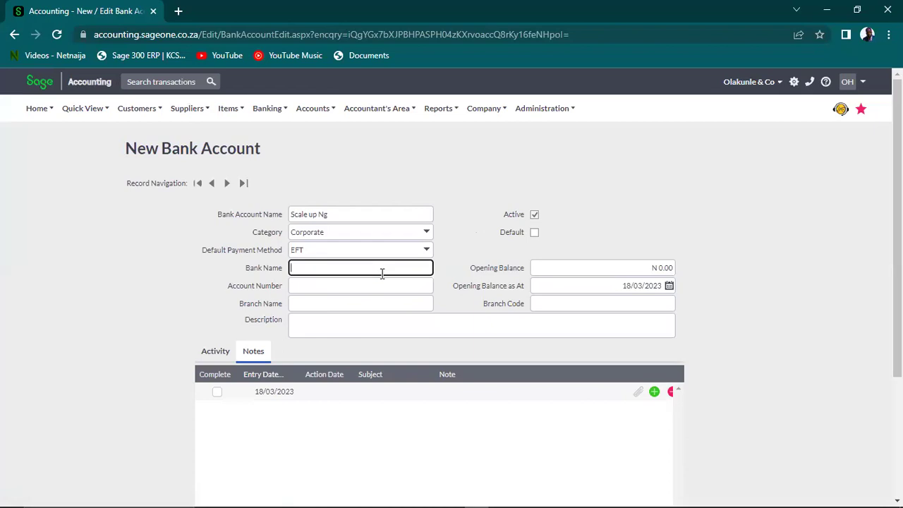
type("Zenith Bank")
left_click(346, 285)
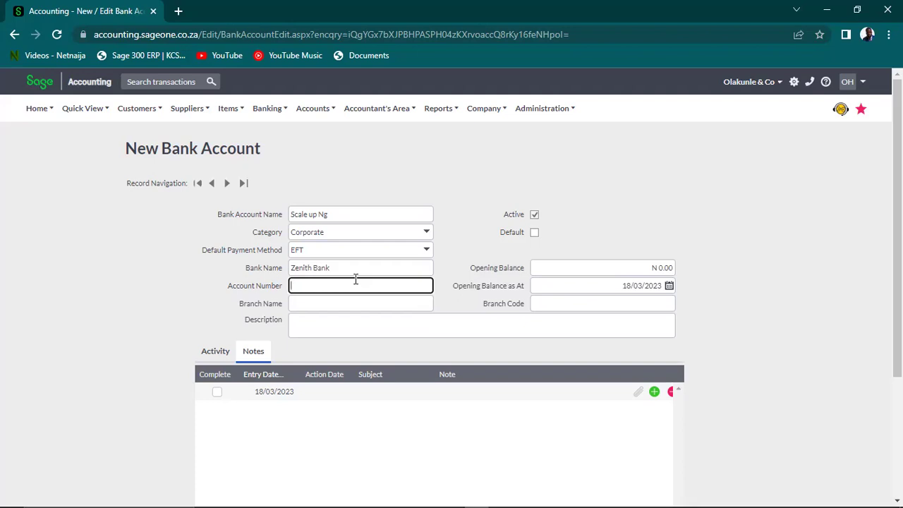
Fill in the branch name, correct the account number, and mark the account as Default
left_click(364, 304)
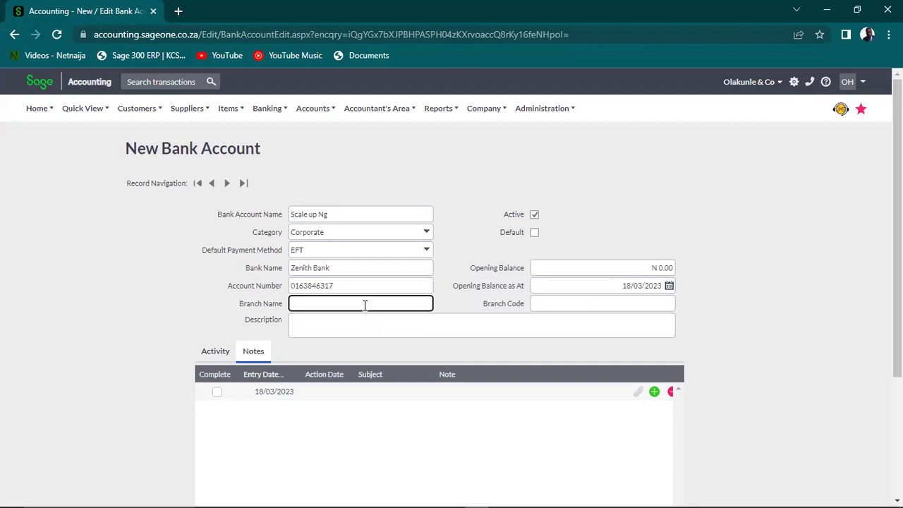
left_click(368, 285)
key("BackSpace")
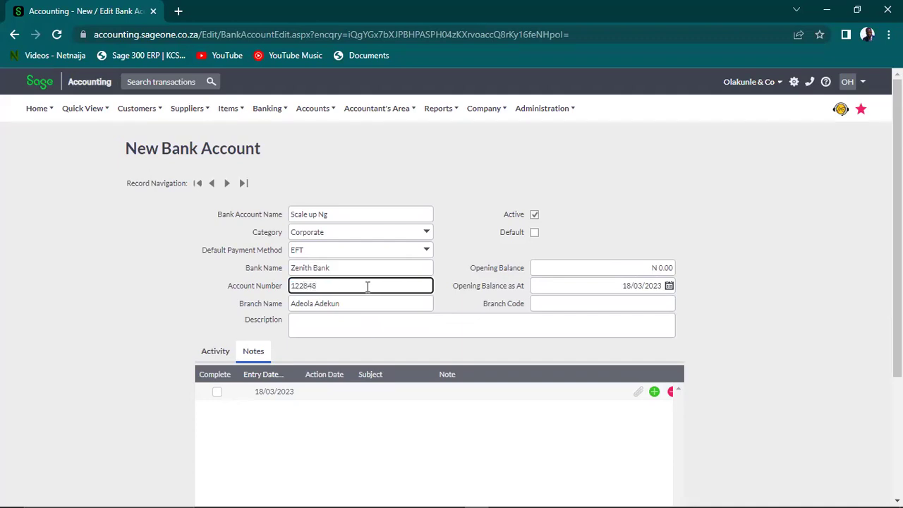
left_click(646, 268)
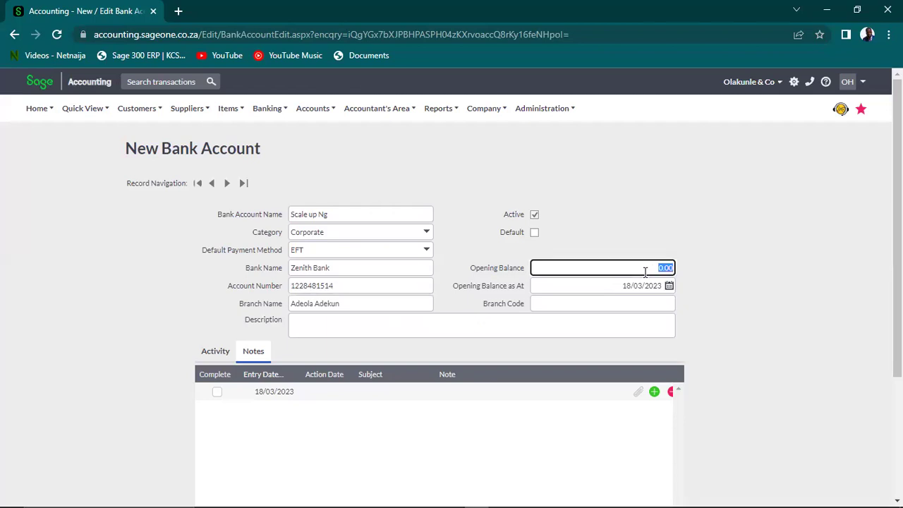
left_click(534, 233)
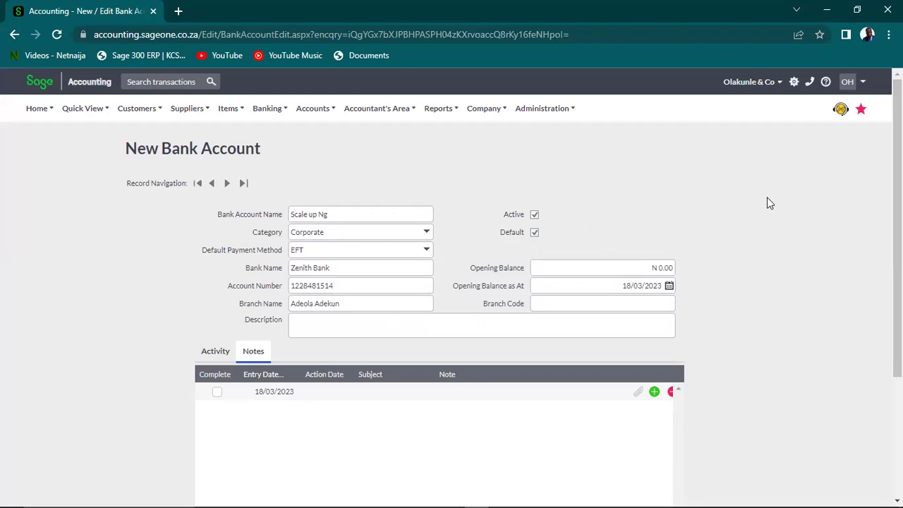
Save the Scale up Ng bank account from the bottom of the New Bank Account form
scroll(451, 283, "down", 3)
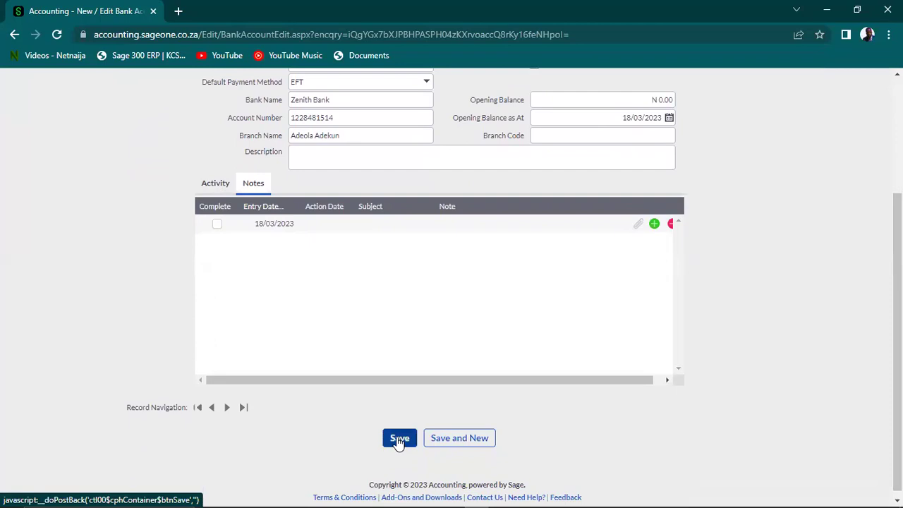
scroll(840, 308, "up", 2)
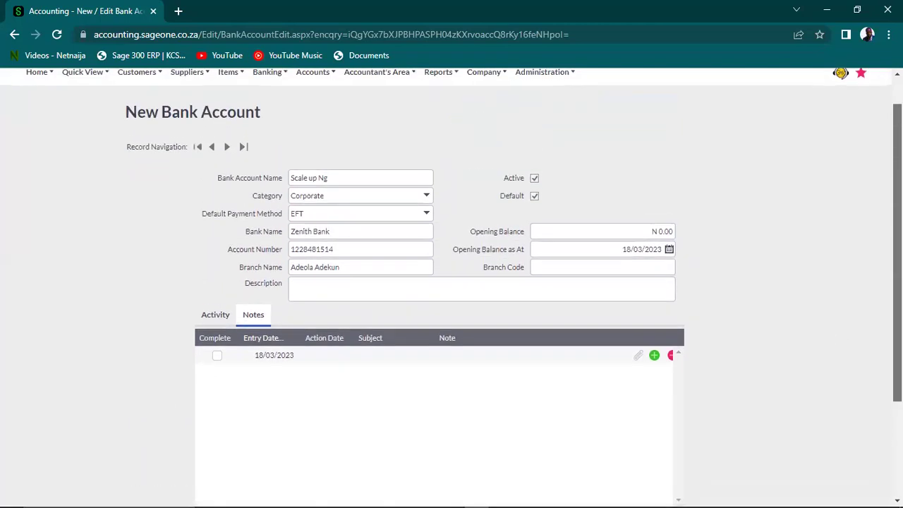
scroll(452, 405, "down", 2)
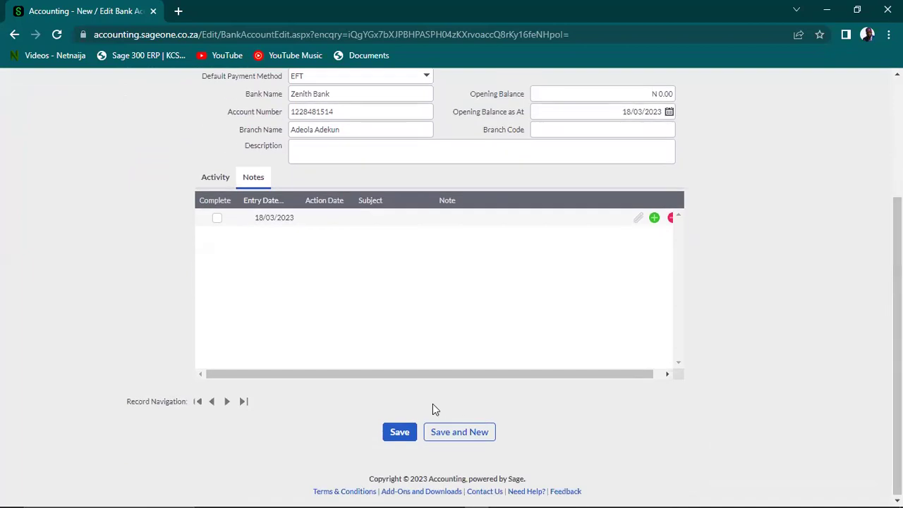
left_click(402, 433)
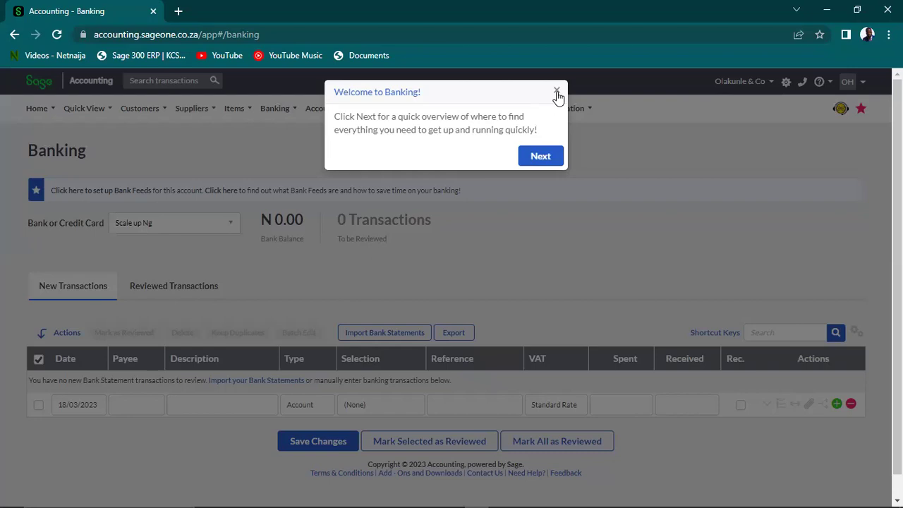
Close the Welcome to Banking tour and show the Accounts > Lists menu
left_click(556, 93)
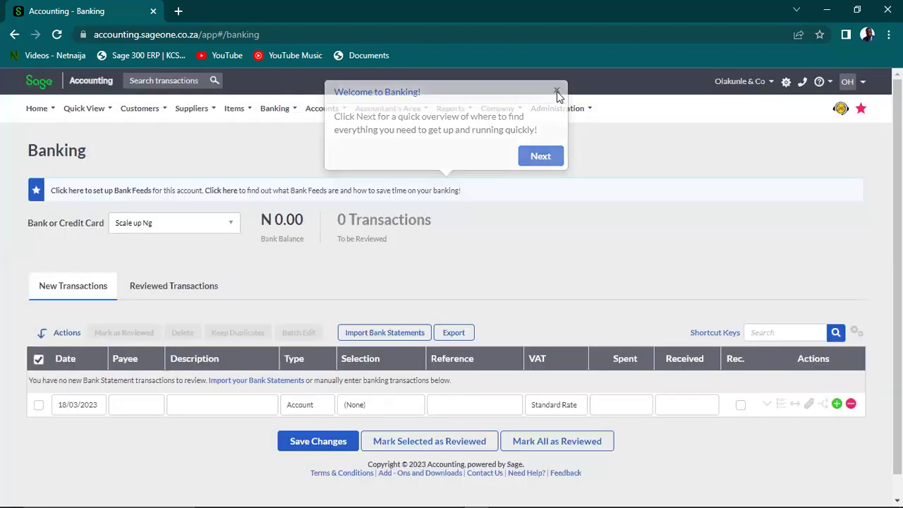
left_click(497, 108)
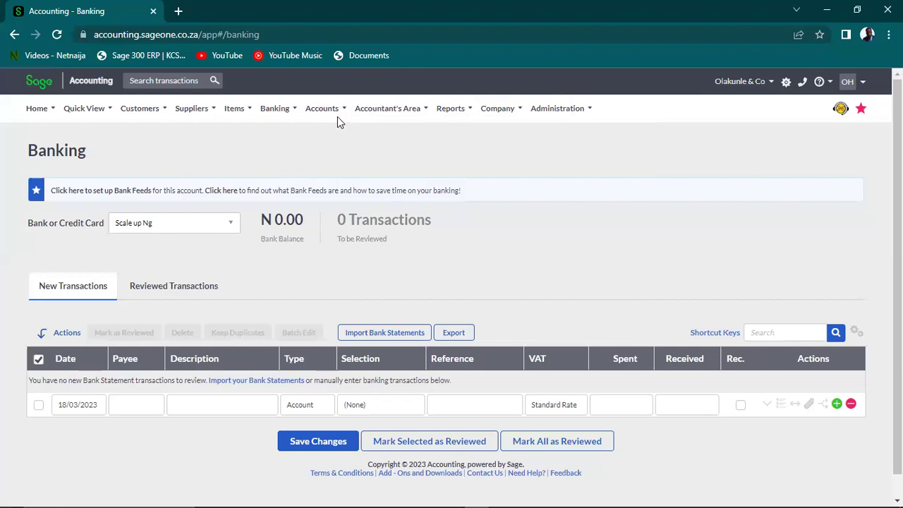
mouse_move(308, 120)
left_click(337, 107)
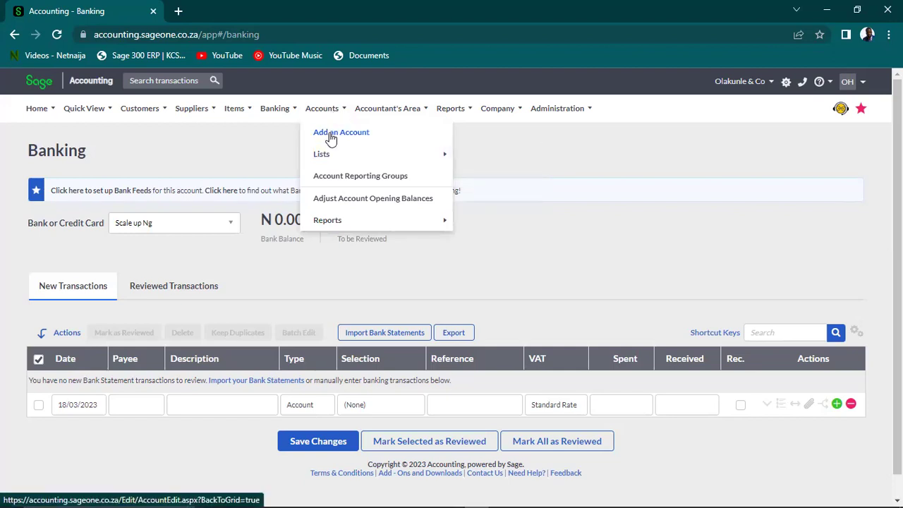
mouse_move(343, 161)
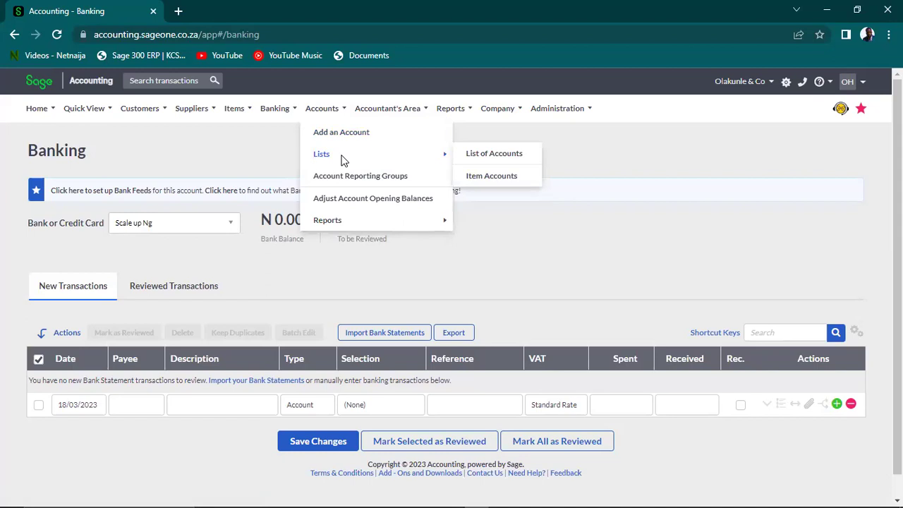
Open the List of Accounts and scroll through its first page
left_click(482, 156)
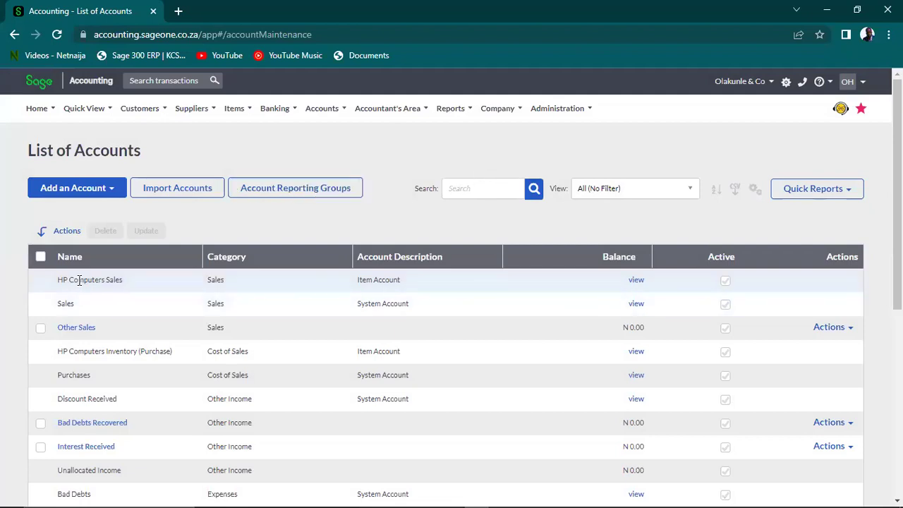
left_click(246, 109)
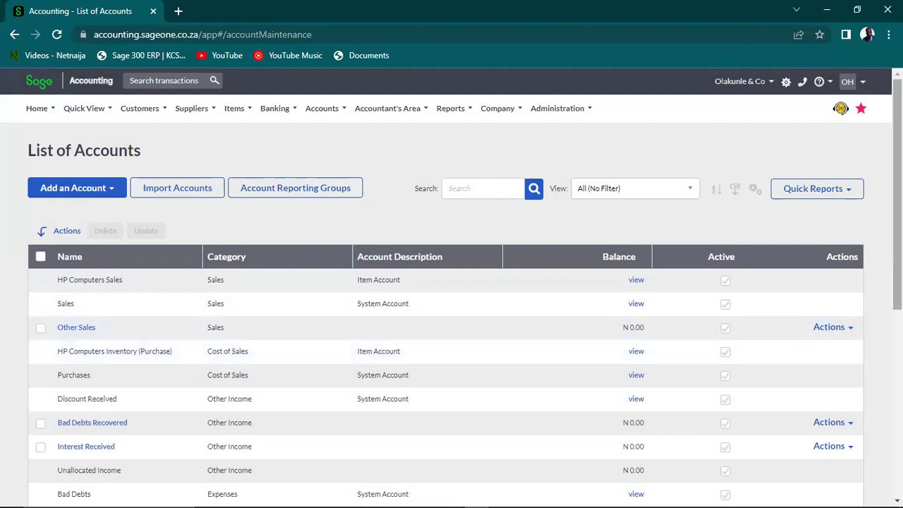
scroll(873, 324, "down", 2)
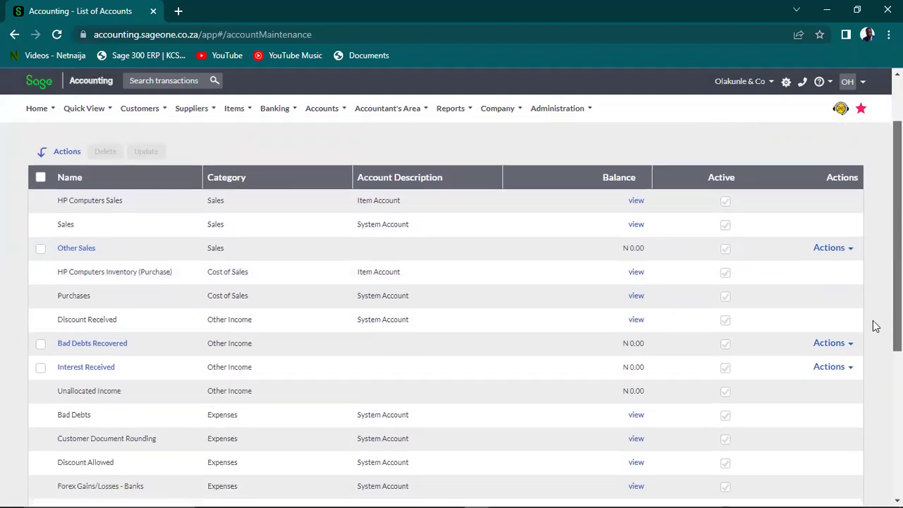
scroll(871, 326, "down", 2)
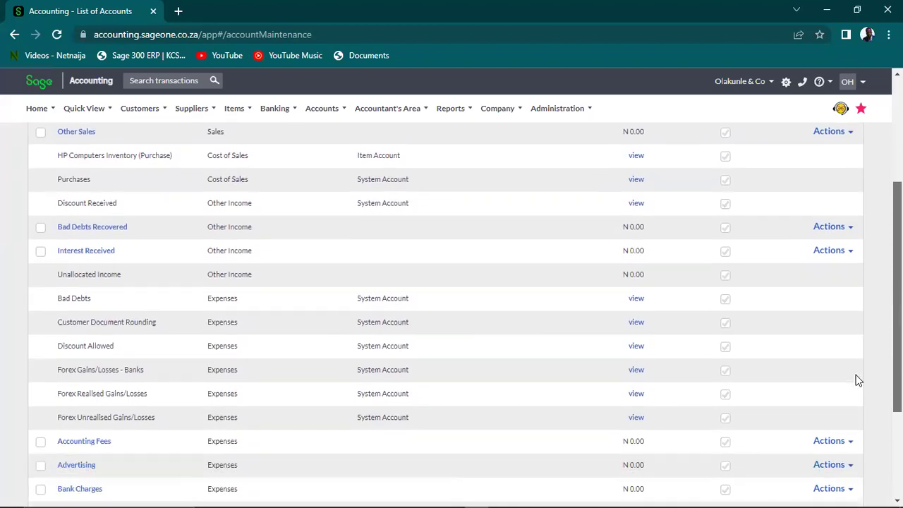
scroll(850, 405, "down", 2)
scroll(846, 423, "up", 1)
scroll(846, 407, "down", 2)
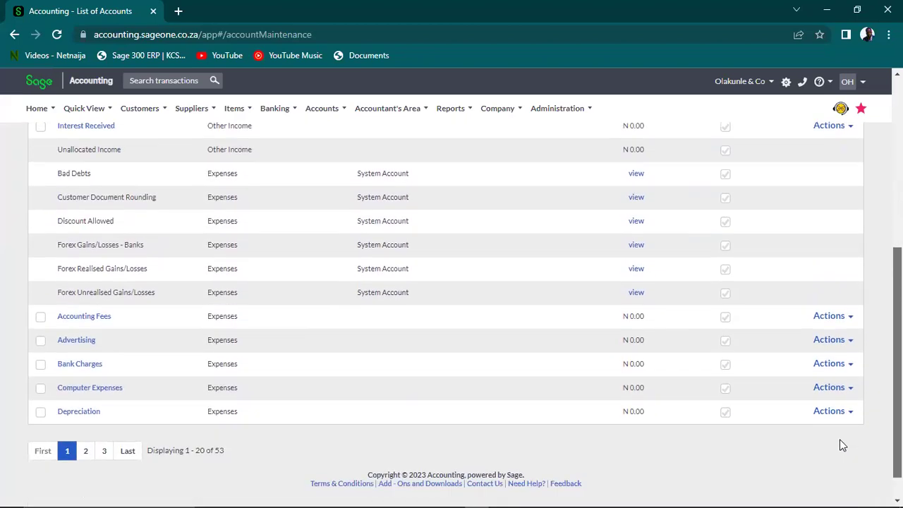
Page through the accounts list, going to pages 2, 1, then 2 and 3
left_click(87, 452)
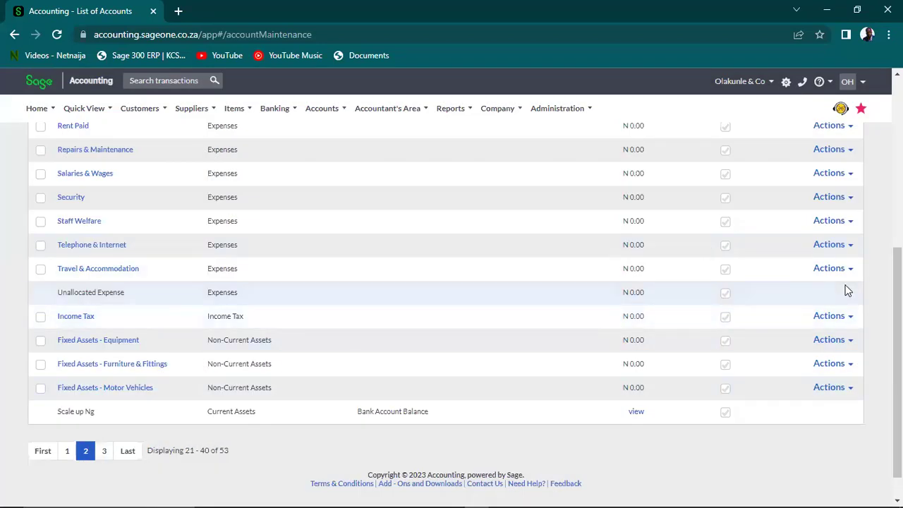
left_click_drag(897, 363, 897, 237)
scroll(870, 301, "down", 4)
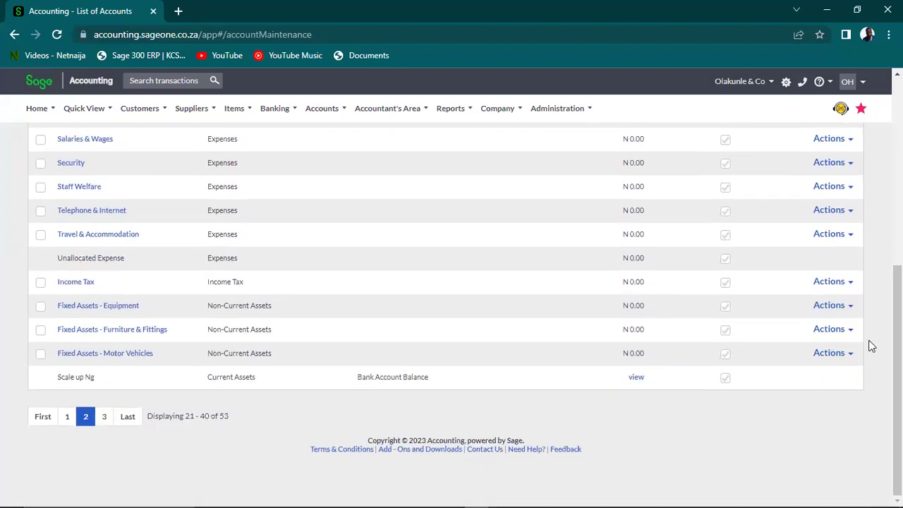
left_click(67, 417)
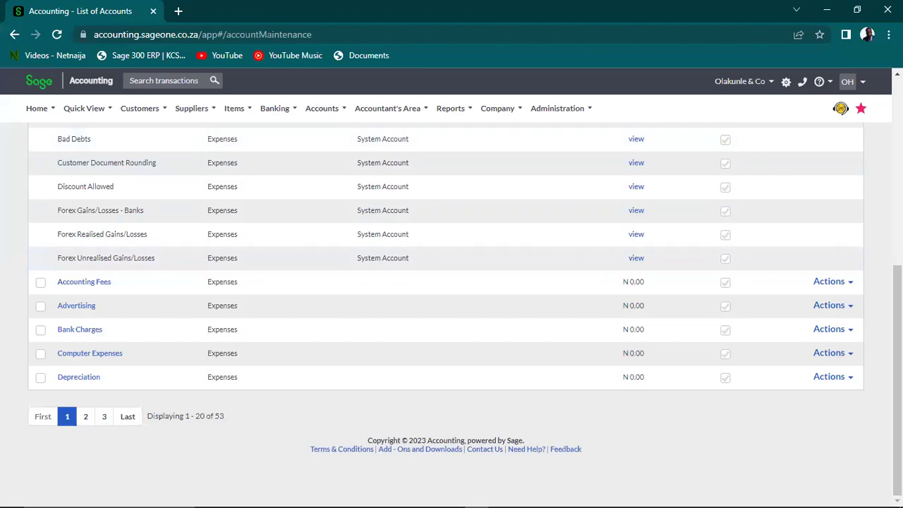
left_click_drag(898, 338, 897, 216)
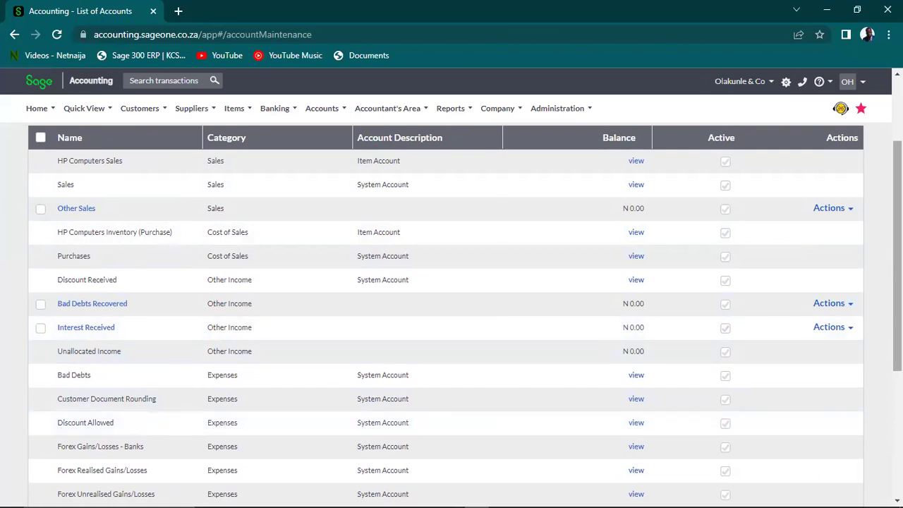
scroll(862, 351, "down", 4)
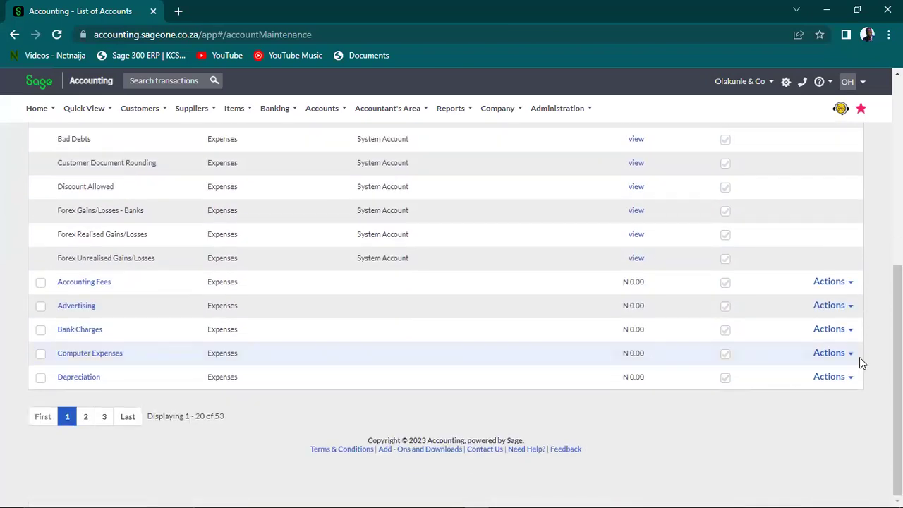
left_click(84, 417)
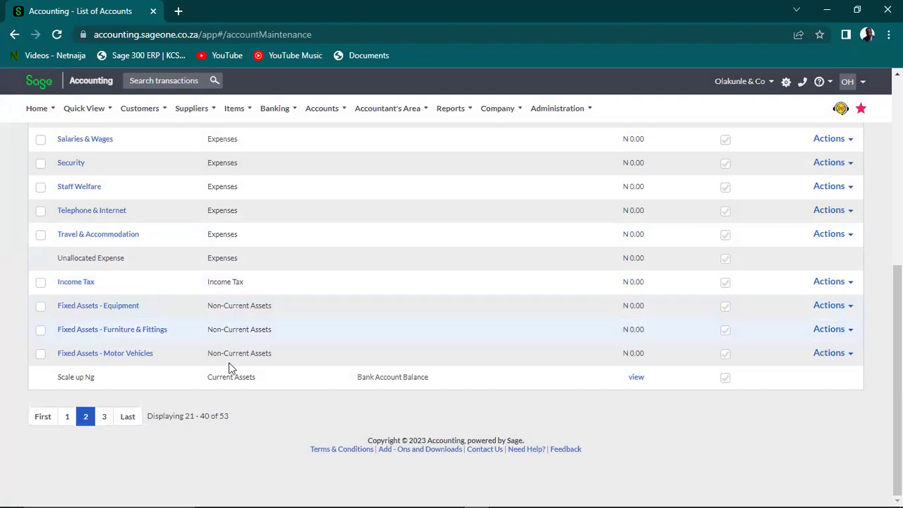
left_click(105, 418)
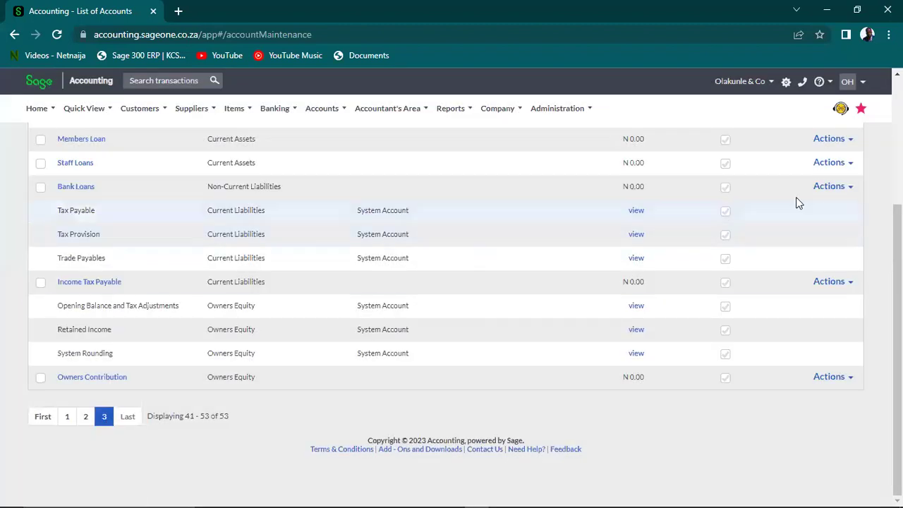
scroll(567, 268, "up", 3)
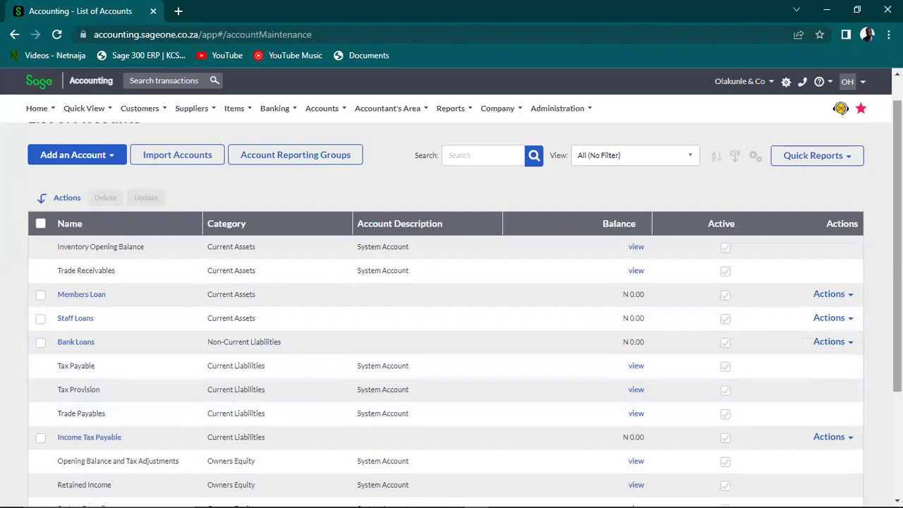
scroll(451, 303, "down", 3)
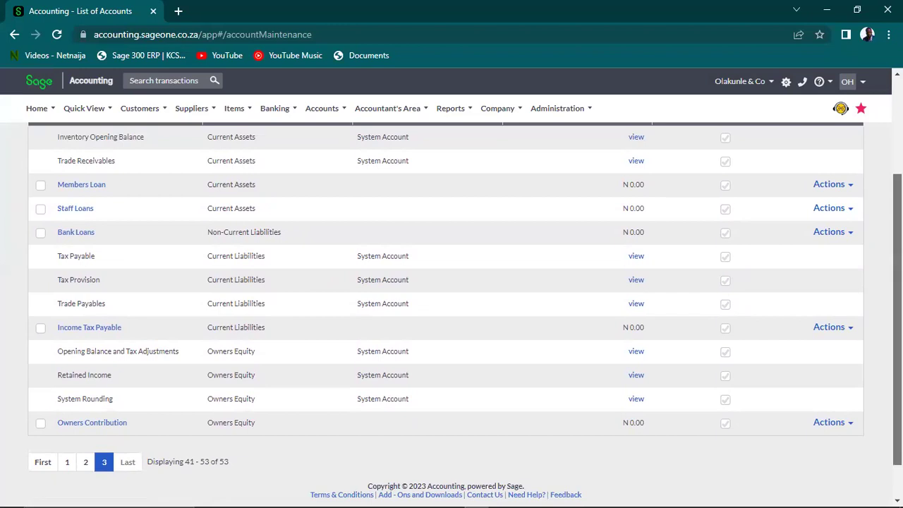
scroll(452, 314, "up", 4)
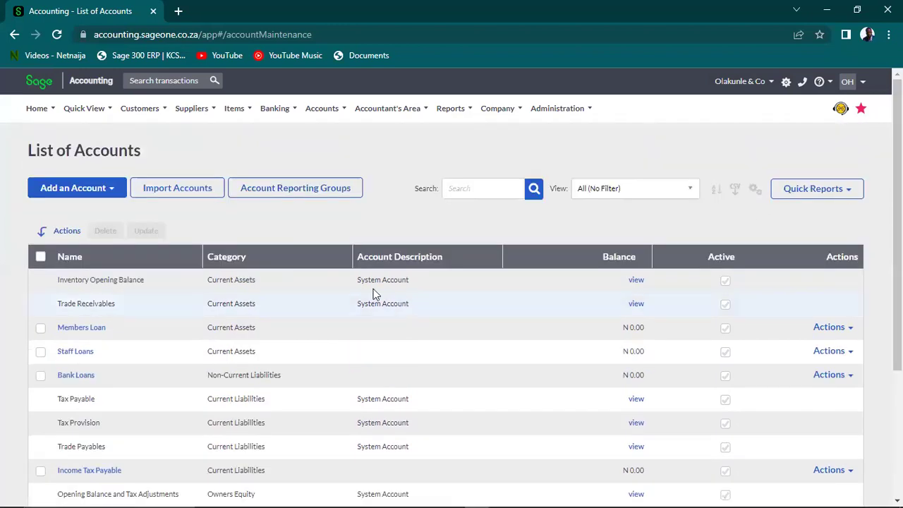
Show the Add an Account dropdown choices
mouse_move(337, 113)
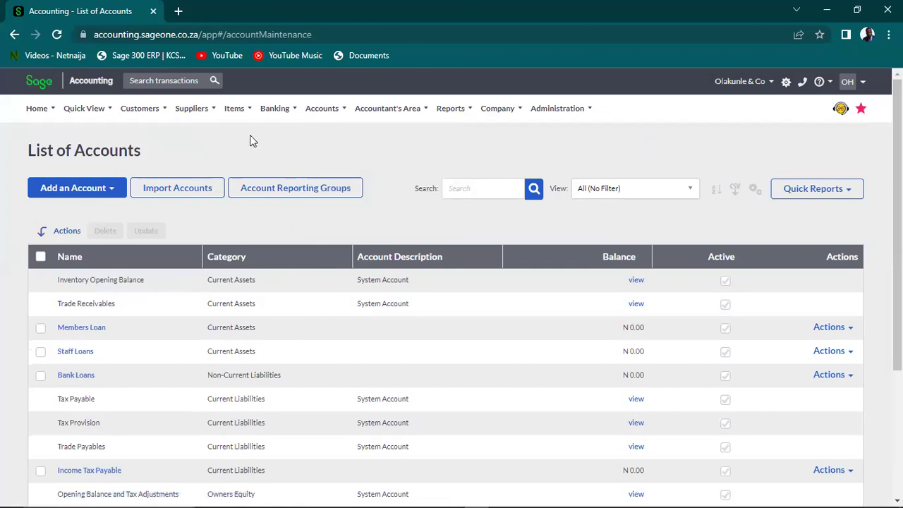
mouse_move(292, 114)
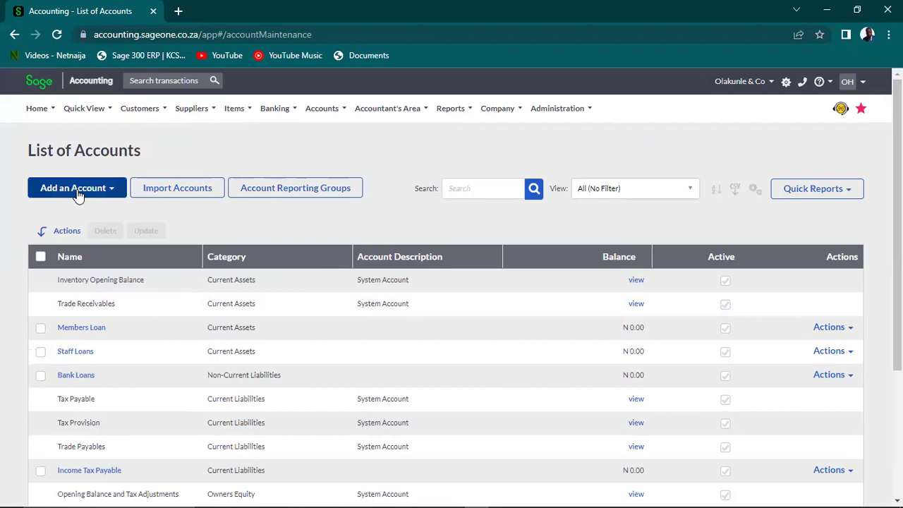
left_click(76, 195)
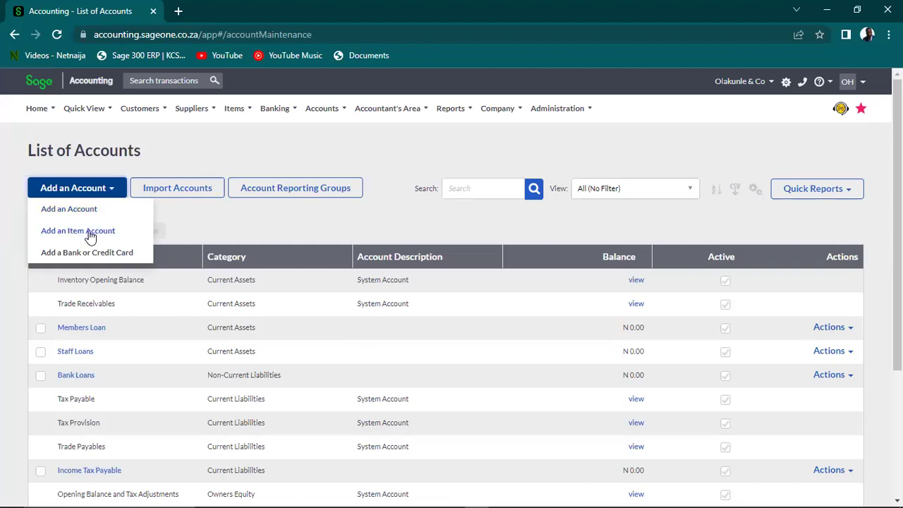
left_click(90, 232)
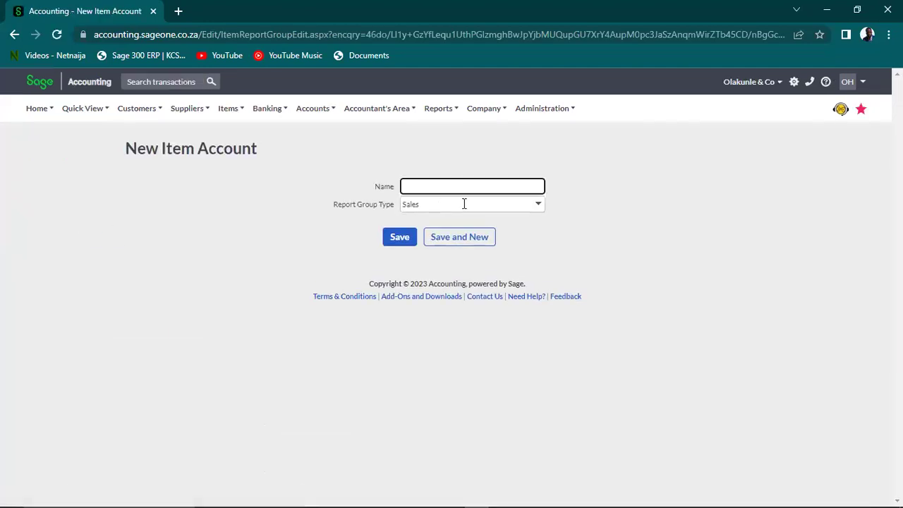
left_click(465, 204)
left_click(538, 206)
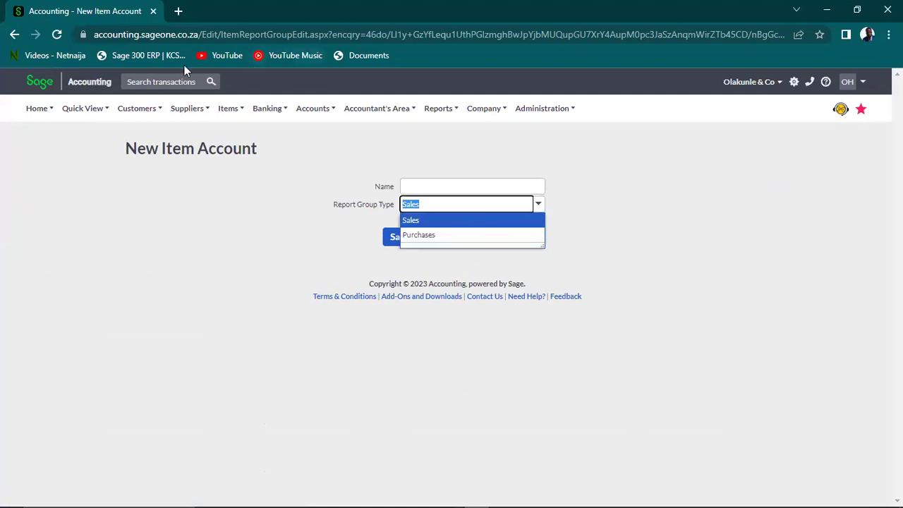
left_click(14, 34)
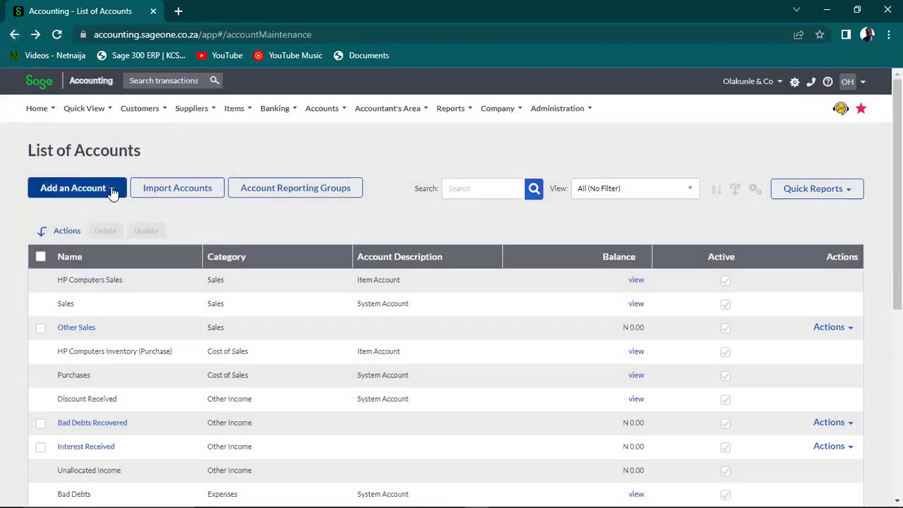
left_click(111, 189)
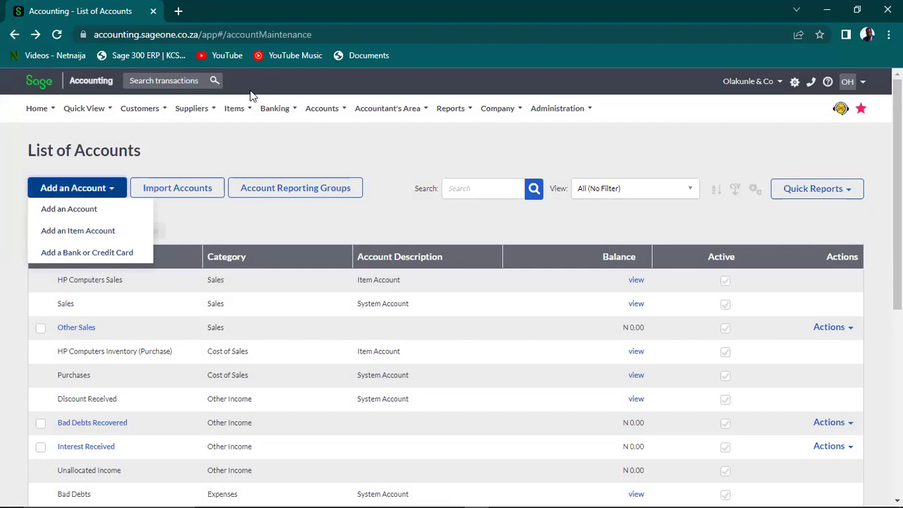
mouse_move(238, 112)
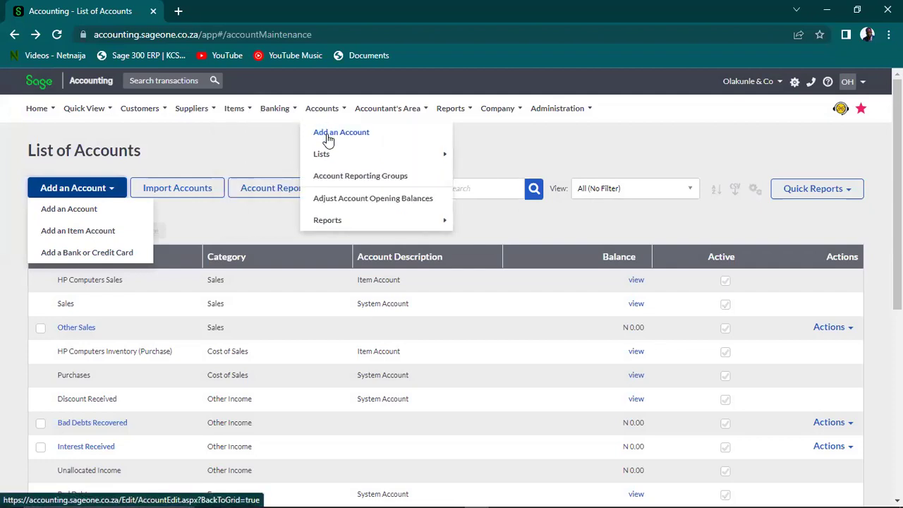
Open a blank New Account form and name the account 'Cleaning Expense'
left_click(329, 134)
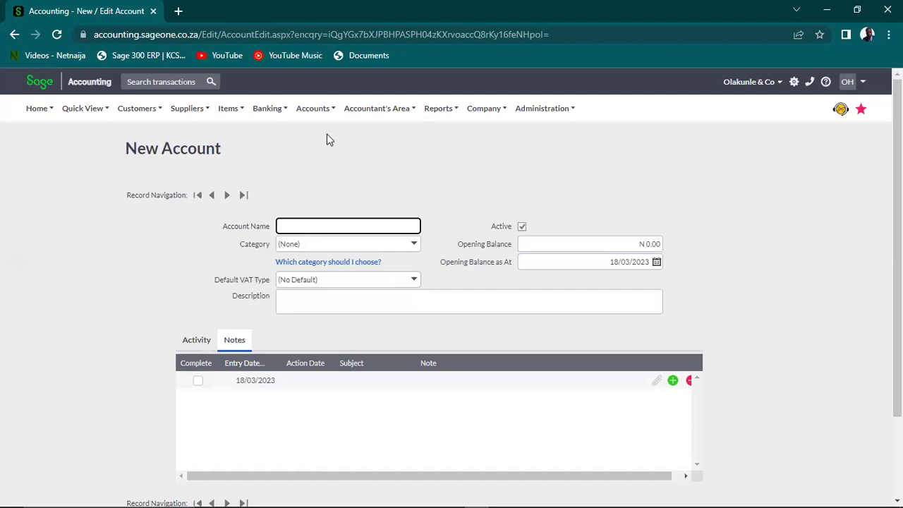
type("Cleaning Expense")
Pick Expenses as the Cleaning Expense account's category, then save the account
left_click(413, 245)
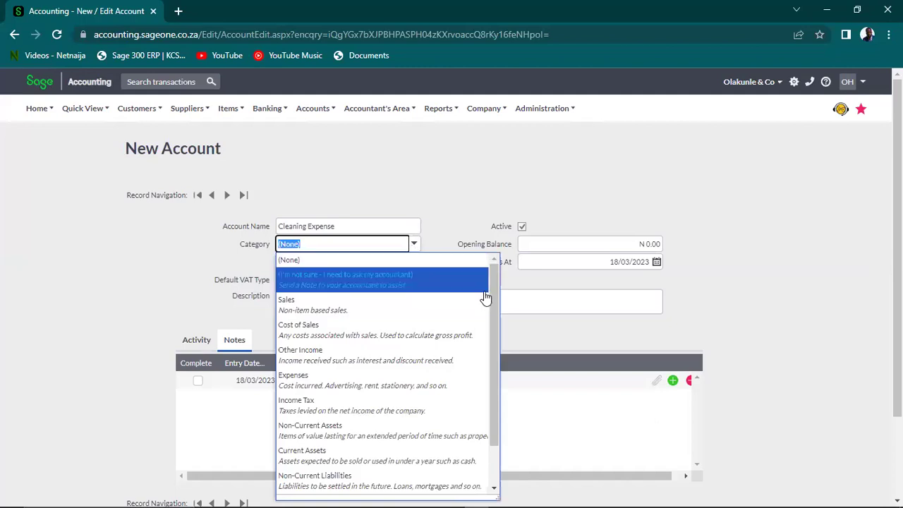
left_click_drag(492, 296, 491, 310)
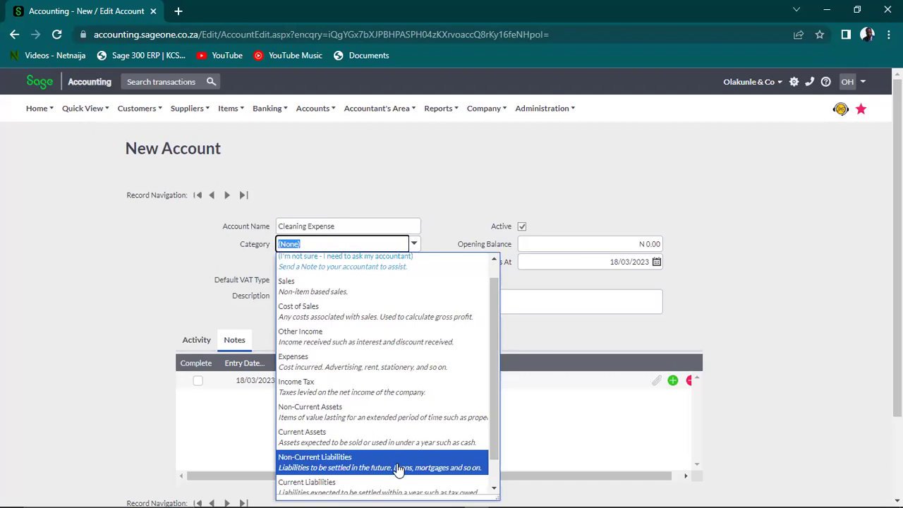
left_click(503, 426)
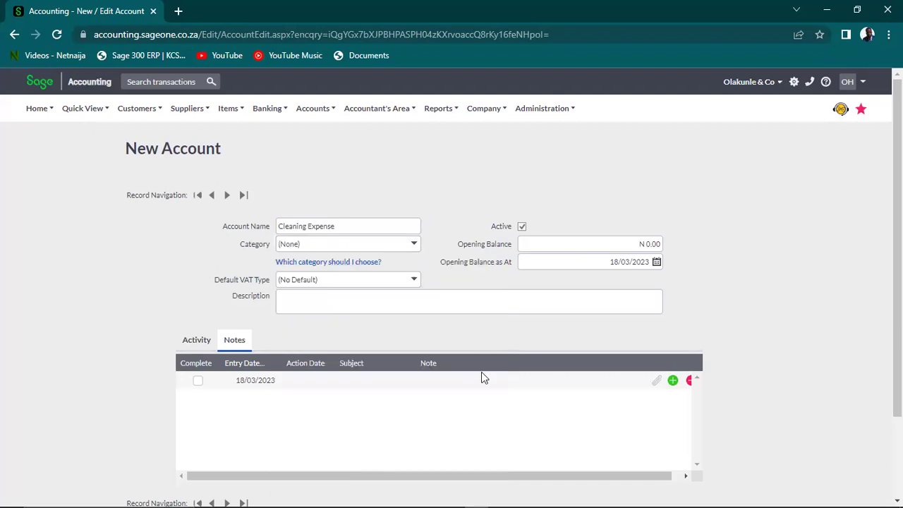
left_click(415, 245)
left_click_drag(493, 348, 490, 411)
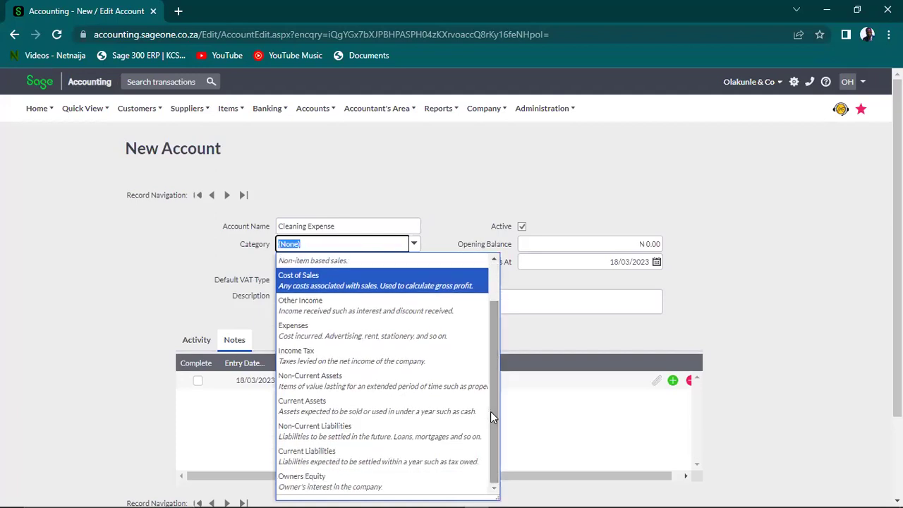
left_click_drag(491, 339, 486, 294)
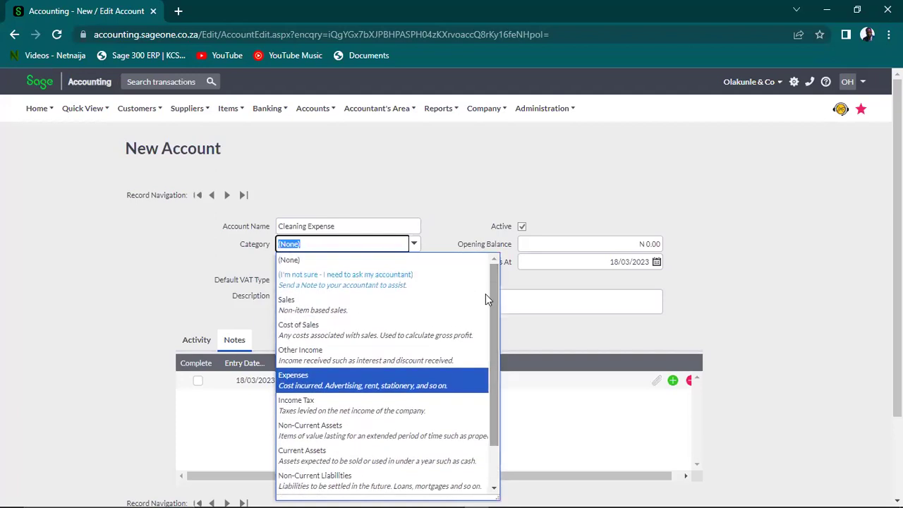
left_click(315, 381)
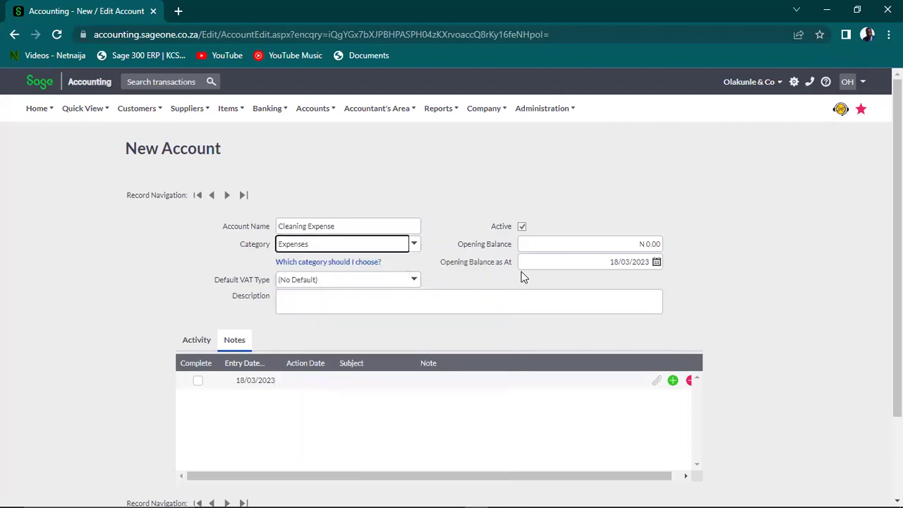
left_click(439, 281)
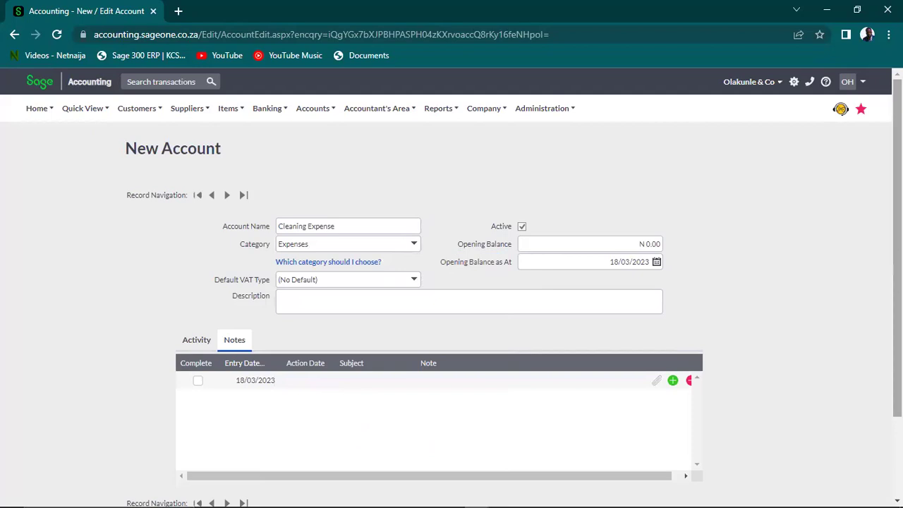
scroll(555, 368, "down", 2)
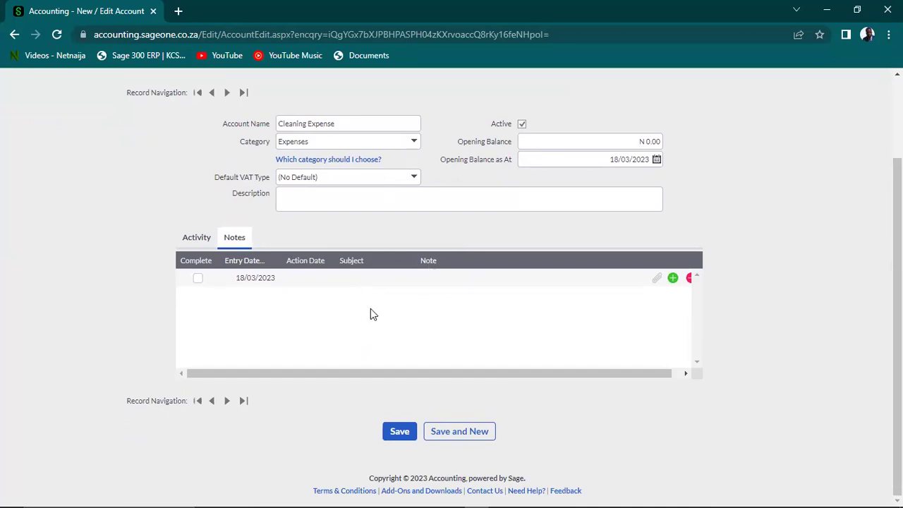
left_click(400, 435)
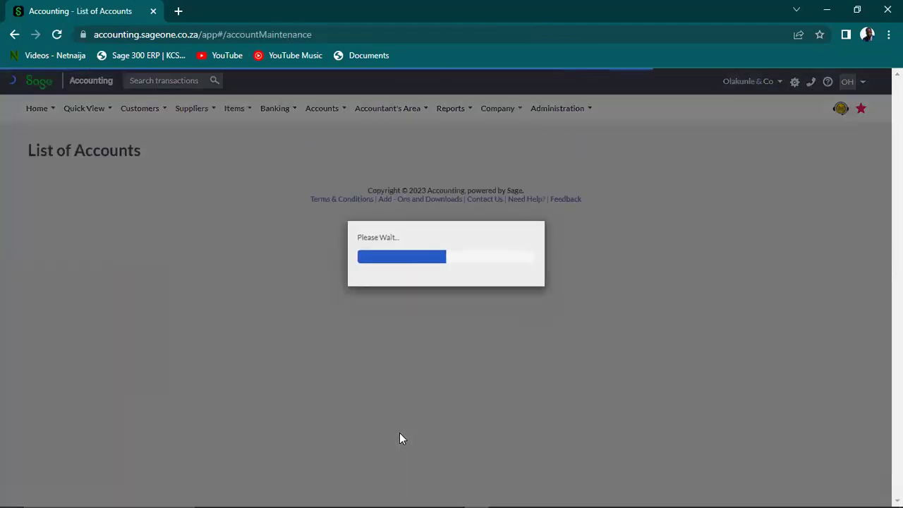
Return to the reloaded List of Accounts and open the Customers menu
mouse_move(142, 103)
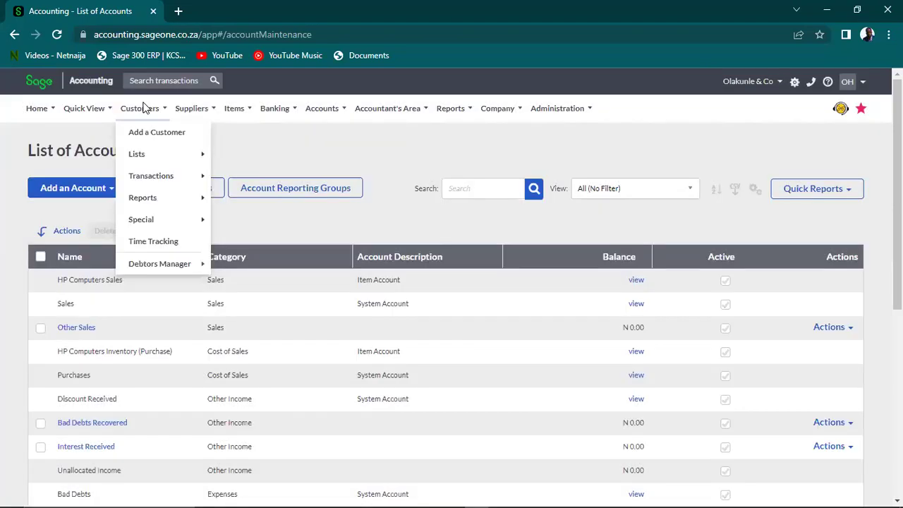
mouse_move(240, 115)
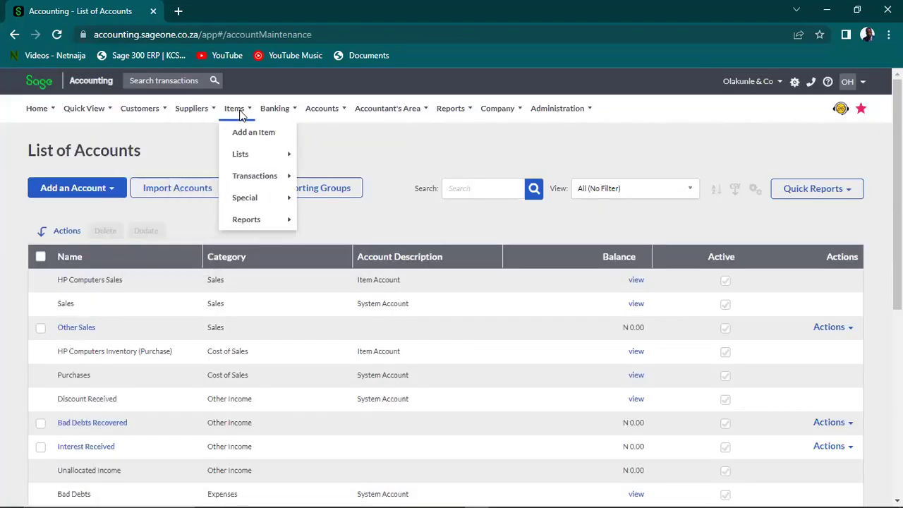
mouse_move(268, 114)
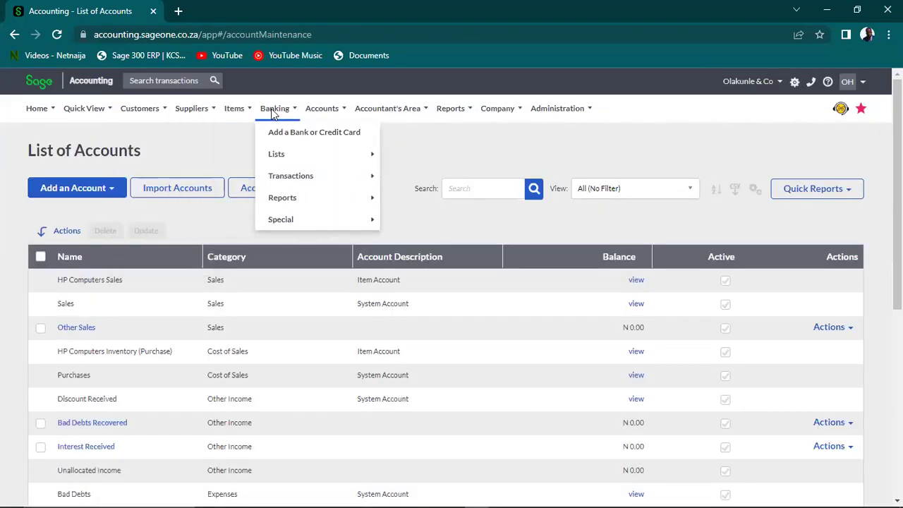
mouse_move(326, 114)
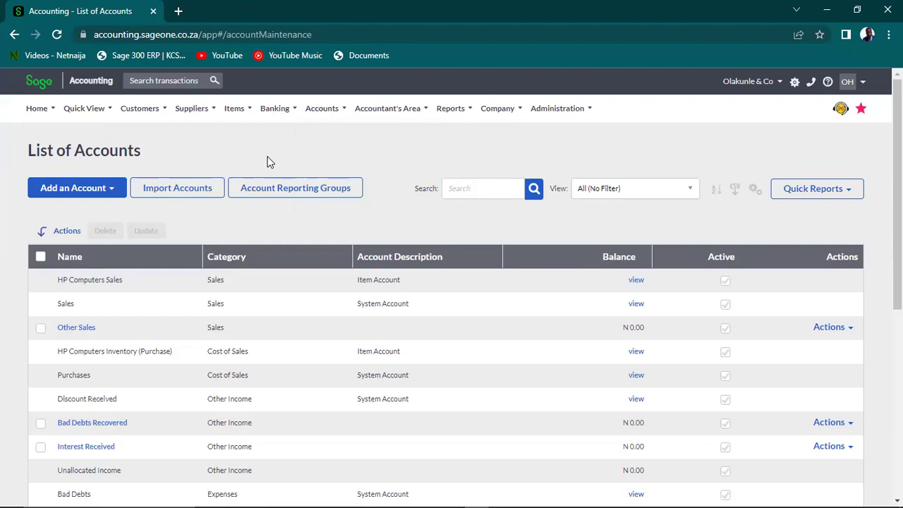
left_click(134, 110)
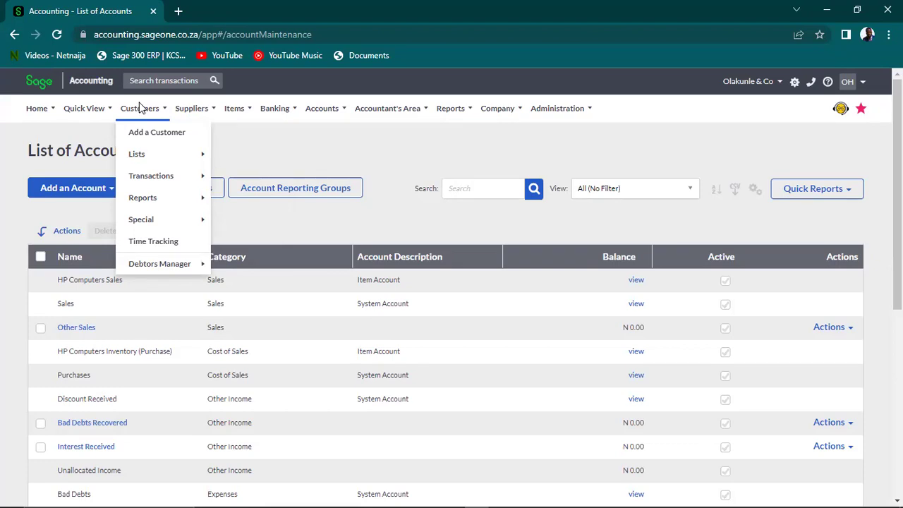
Go to the List of Customers and open Dangote Nigeria PLC's Edit Customer record
mouse_move(154, 157)
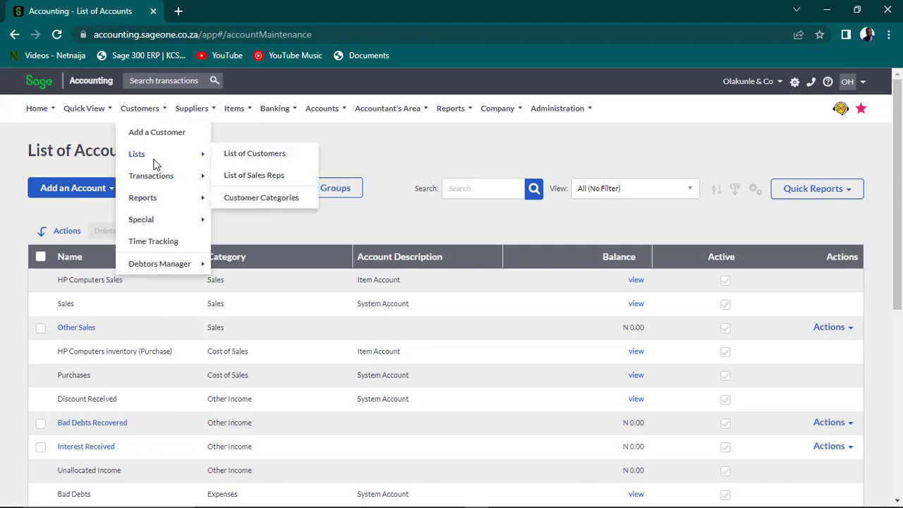
left_click(254, 155)
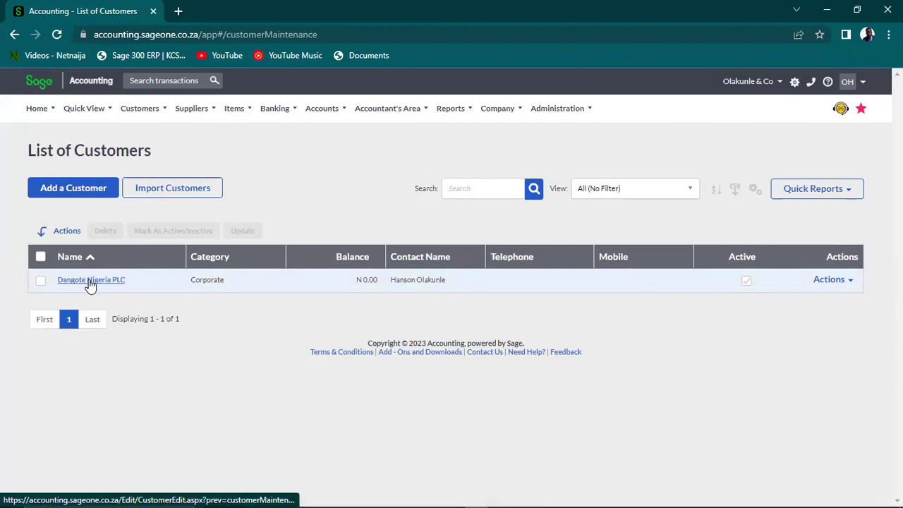
double_click(208, 282)
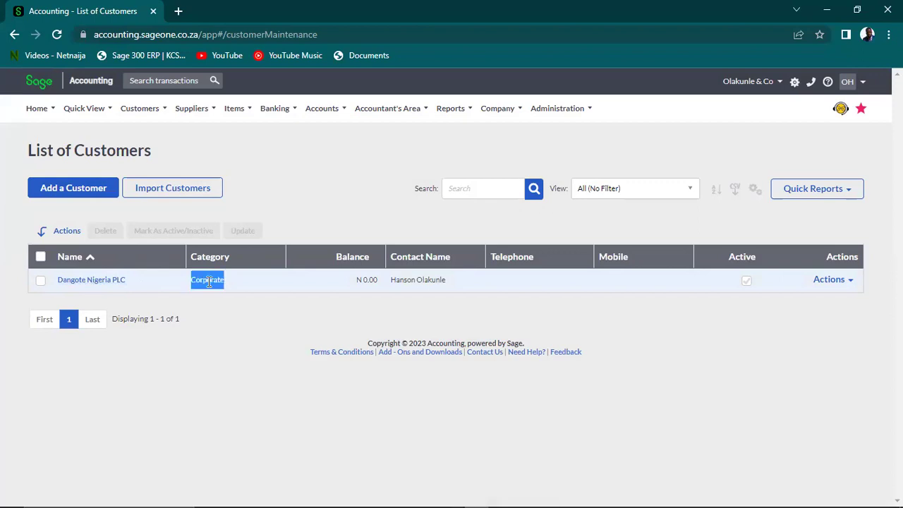
double_click(365, 279)
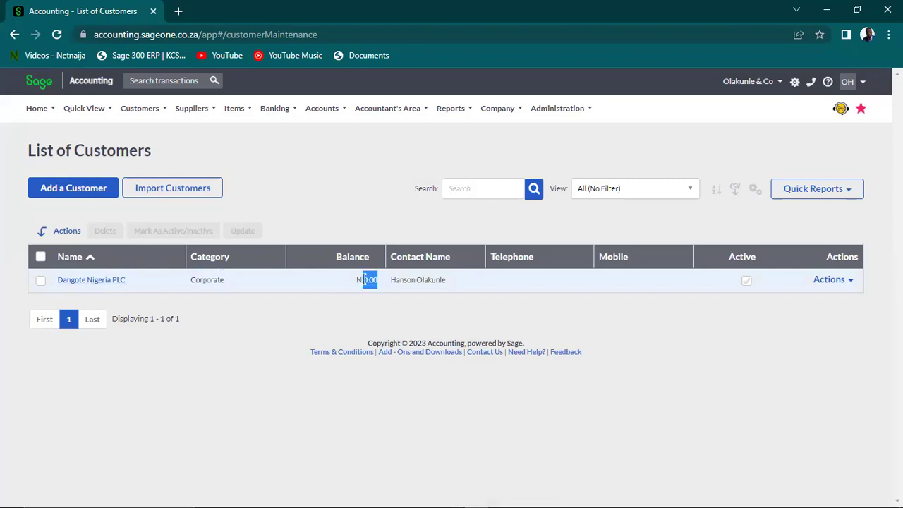
triple_click(437, 280)
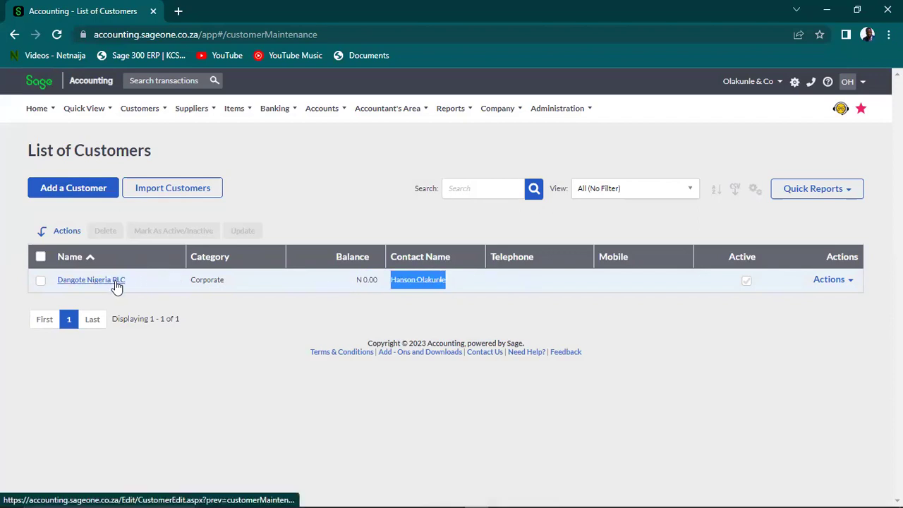
left_click(90, 280)
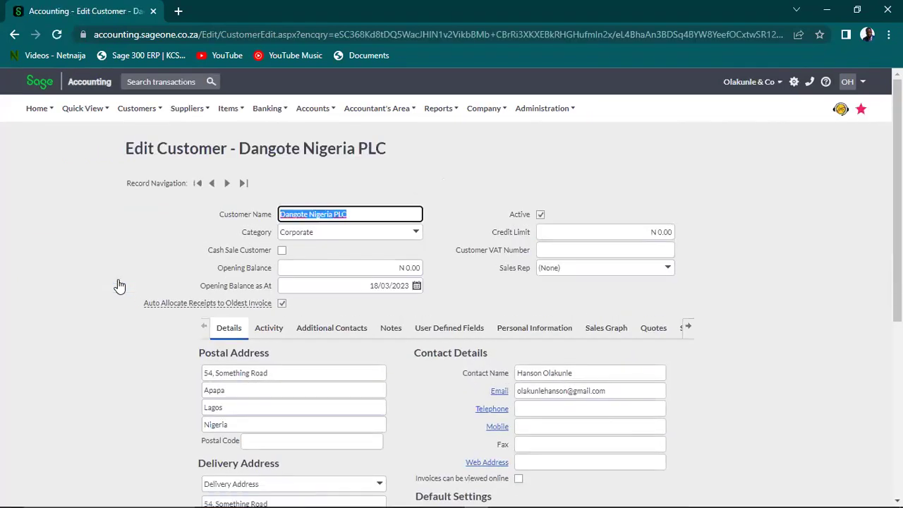
Change the customer name from Dangote Nigeria PLC to 'Dangote Nigeria Limted'
left_click(360, 215)
key("BackSpace")
key("BackSpace")
key("BackSpace")
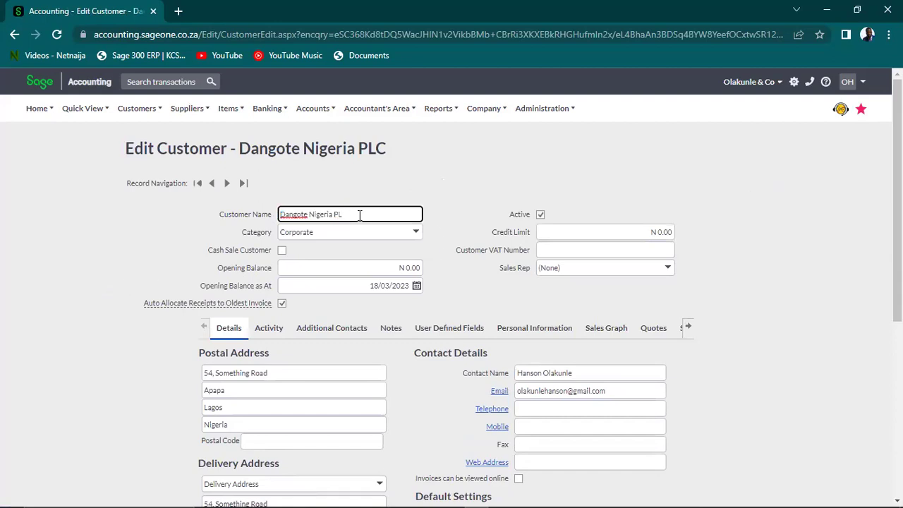
type("Limted")
Set the customer's credit limit to 1,000,000 and show the available sales reps
scroll(654, 204, "down", 1)
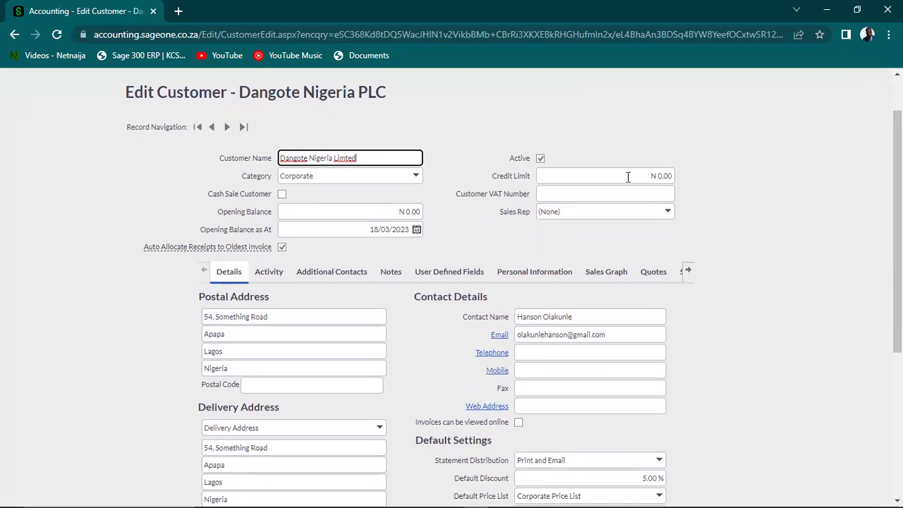
left_click(628, 176)
type("1000000")
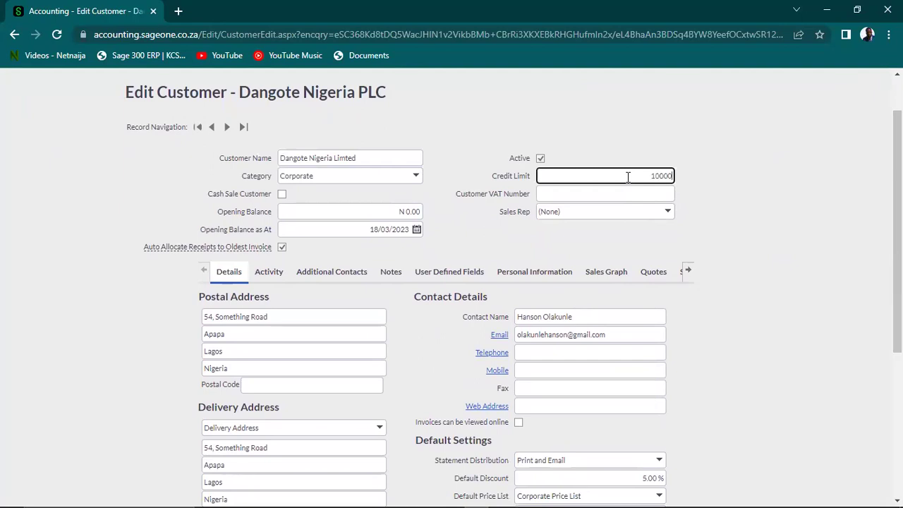
key("Tab")
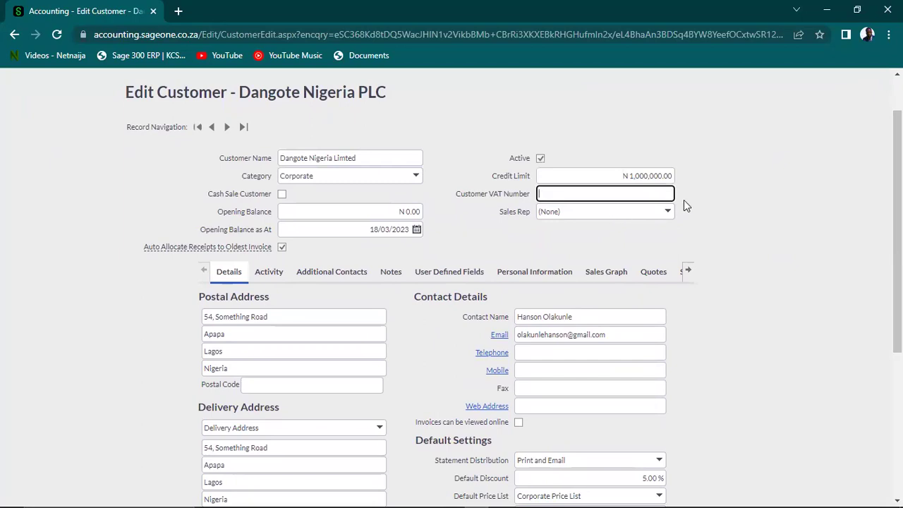
left_click(667, 212)
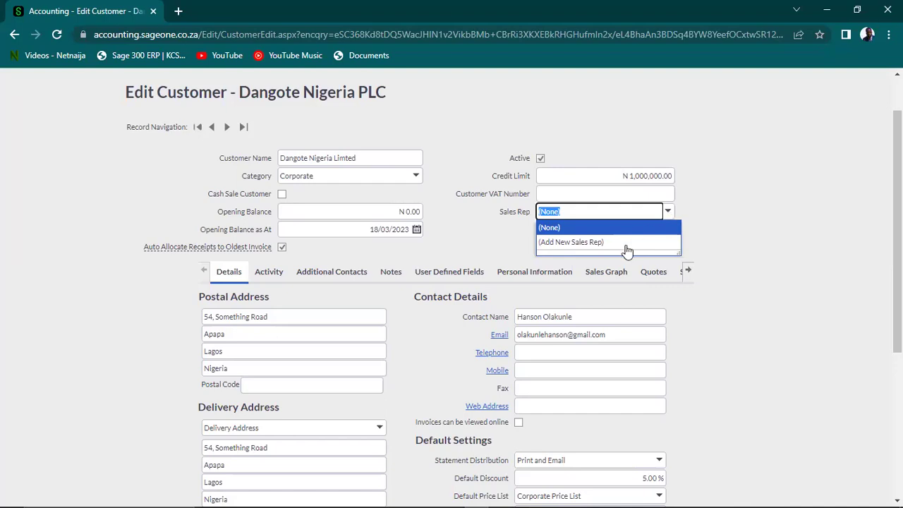
Add a new sales rep with only a first name and assign them to this customer
left_click(599, 242)
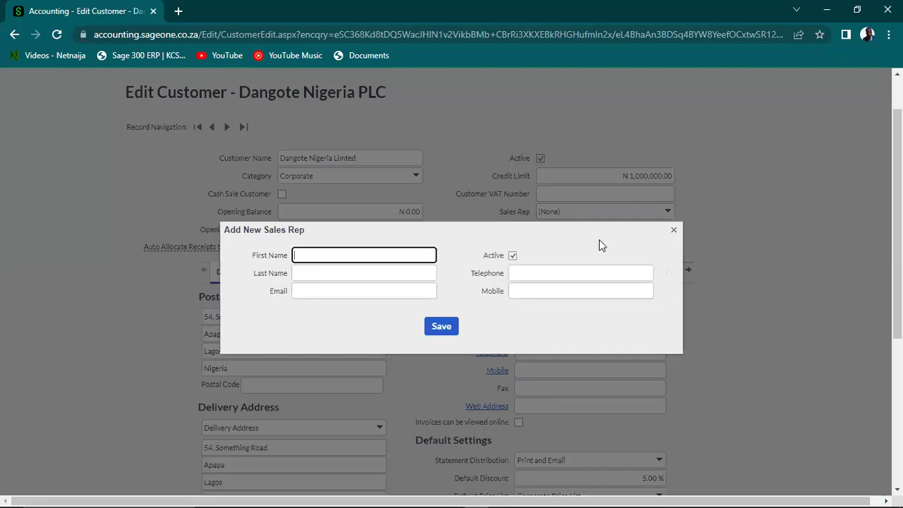
type("Ola")
left_click(380, 289)
left_click(530, 274)
left_click(441, 327)
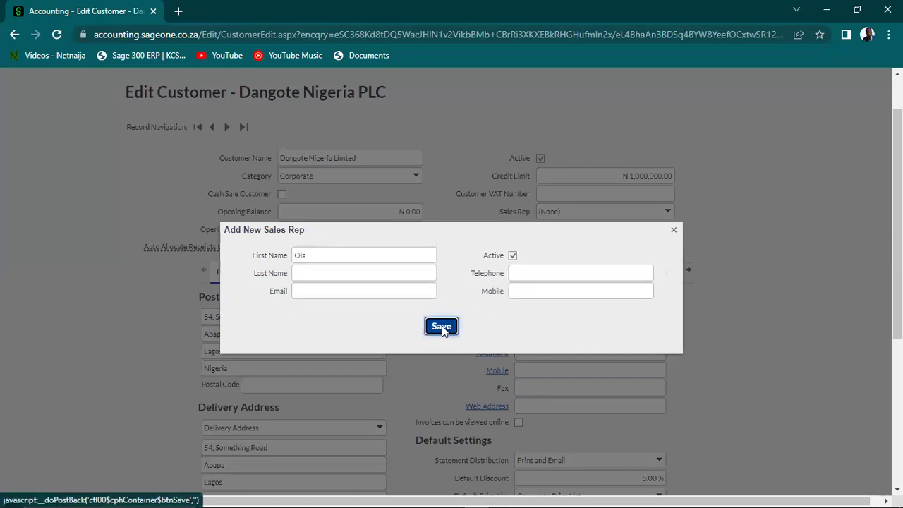
Save the customer record with the new sales rep
left_click(592, 234)
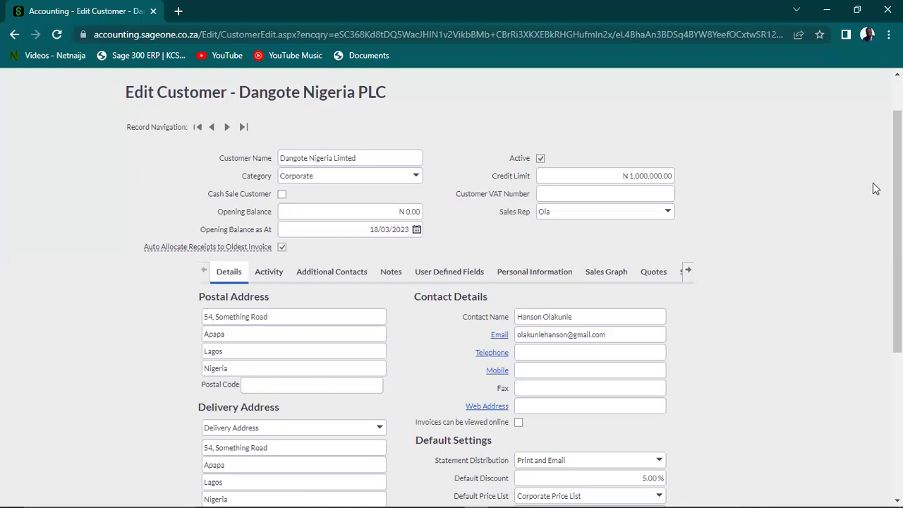
left_click_drag(899, 222, 838, 367)
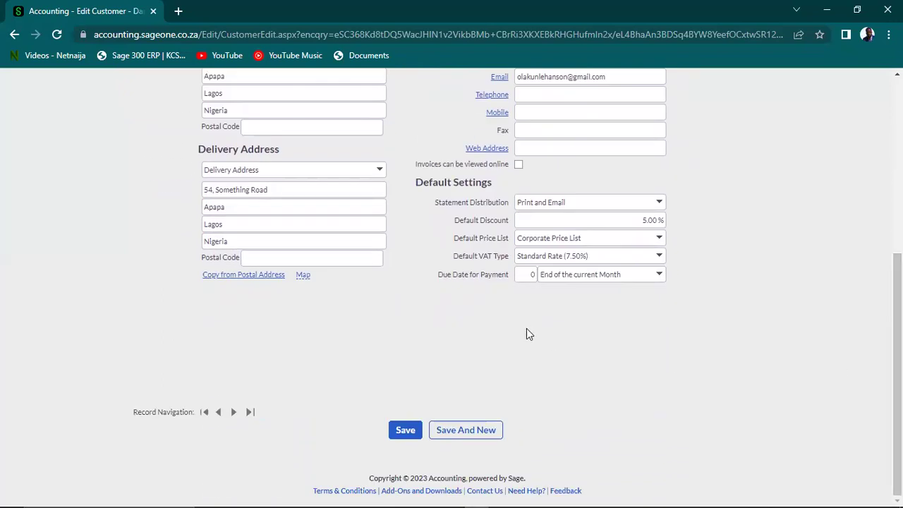
left_click(401, 432)
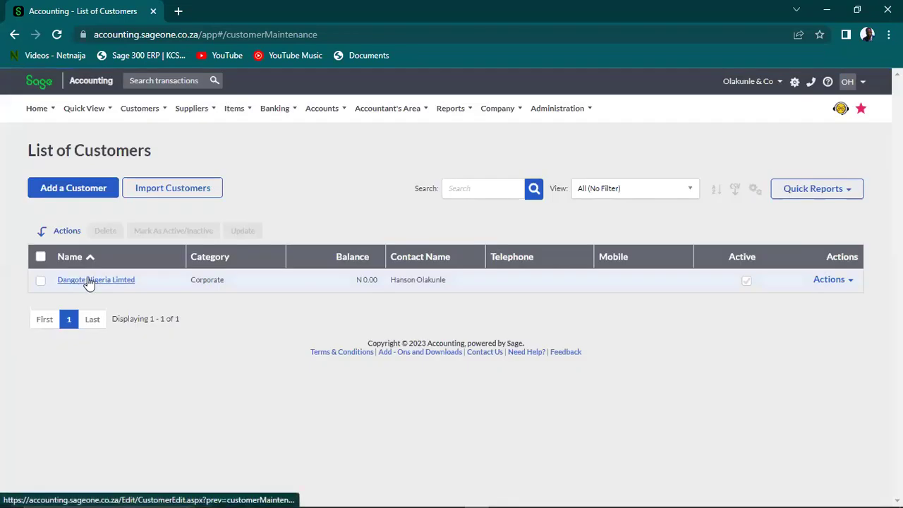
Open the Dangote Nigeria Limted record and rename it back to 'Dangote Nigeria PLC'
left_click(89, 280)
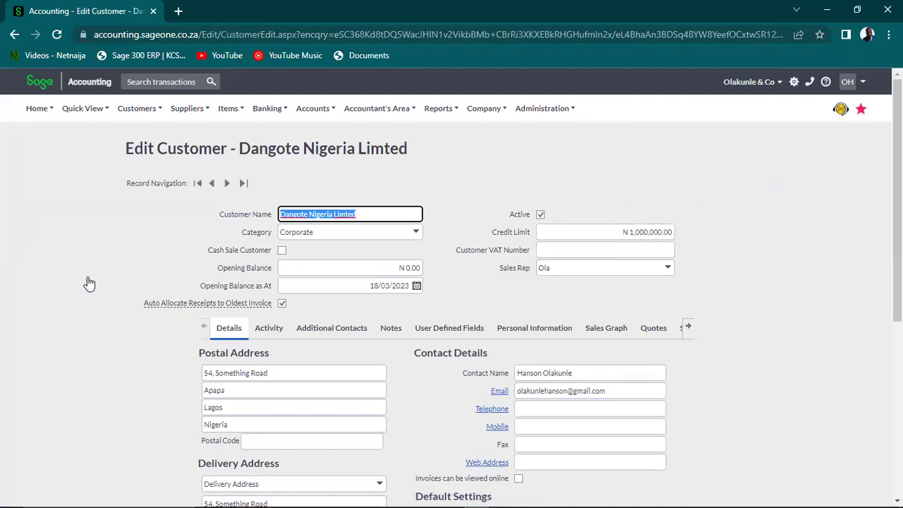
left_click(364, 220)
key("BackSpace")
key("BackSpace")
key("BackSpace")
key("BackSpace")
key("BackSpace")
key("BackSpace")
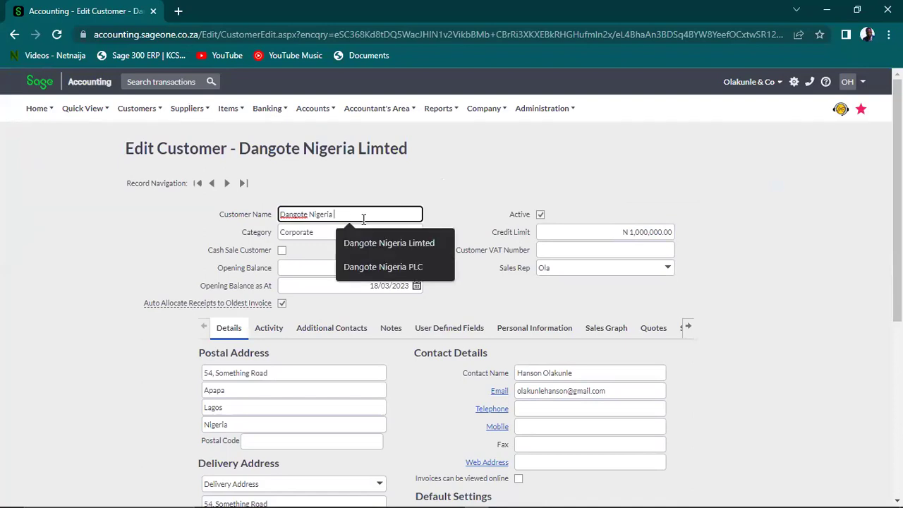
type("PLC")
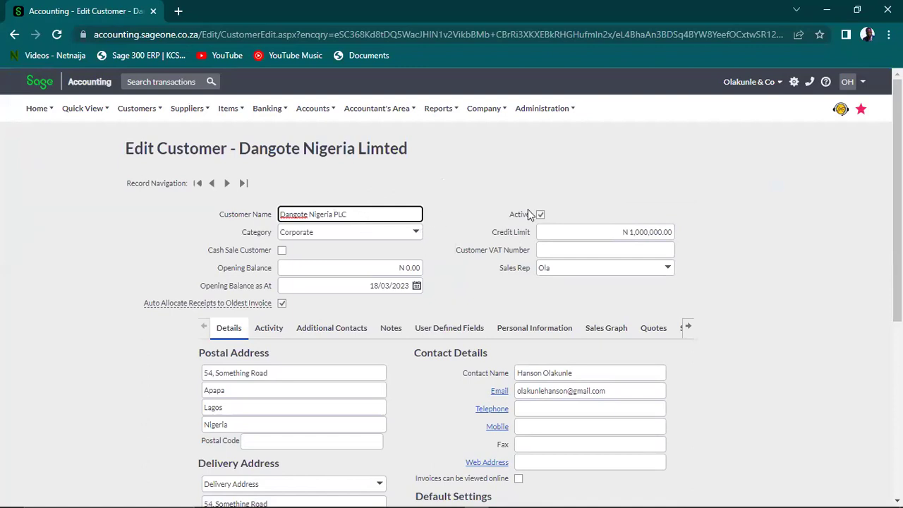
Mark the customer inactive and save the record
left_click(541, 218)
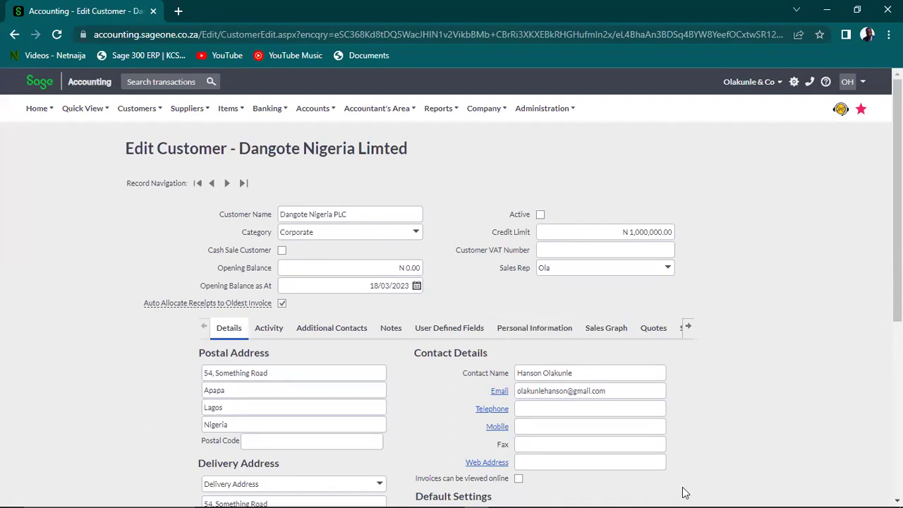
scroll(683, 492, "down", 5)
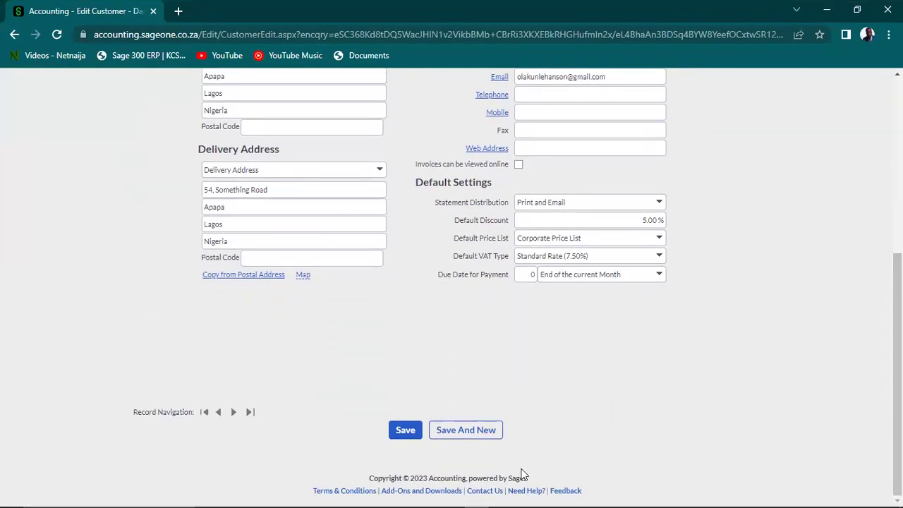
left_click(409, 431)
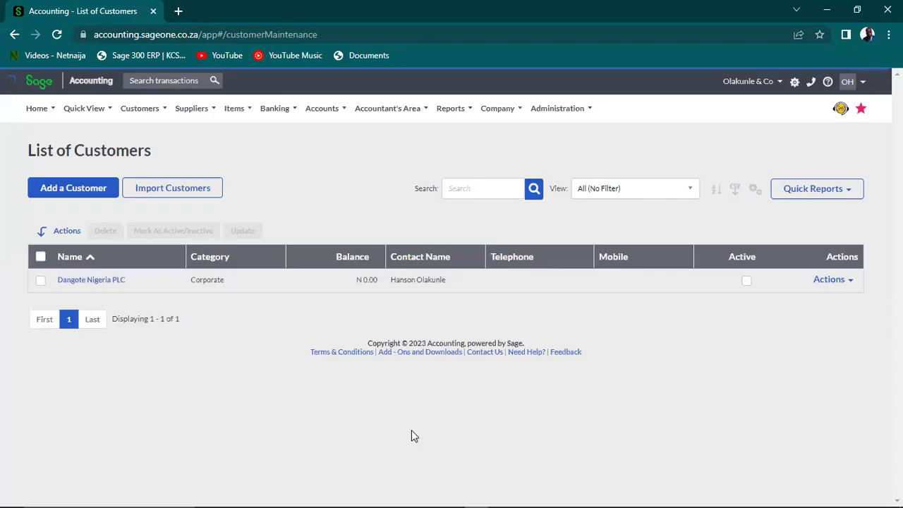
left_click(840, 288)
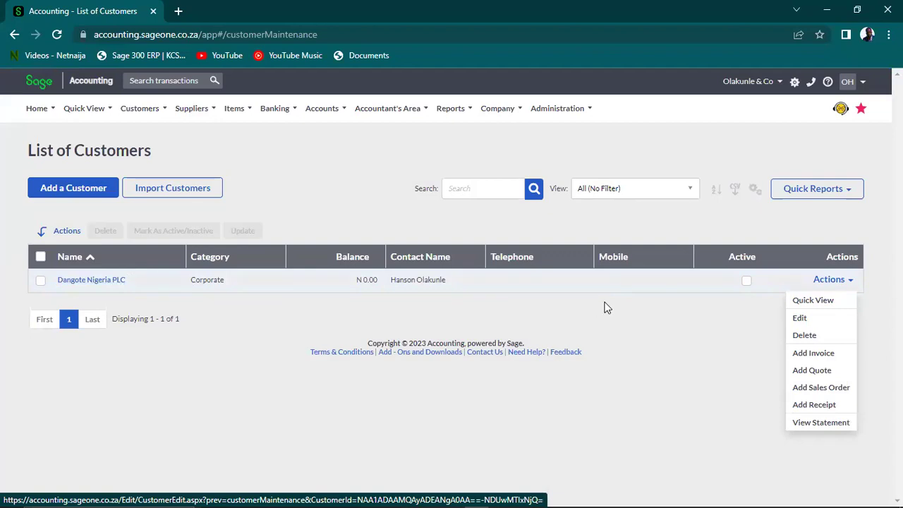
left_click(832, 280)
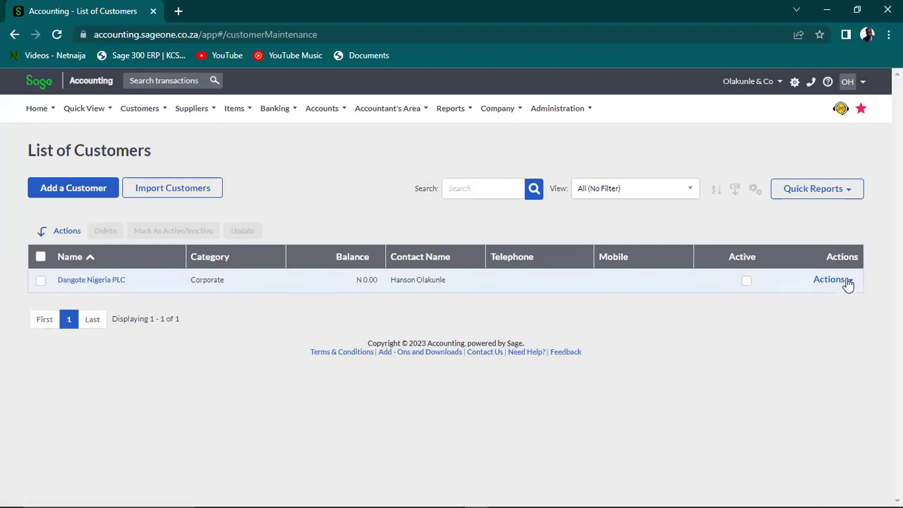
left_click(847, 280)
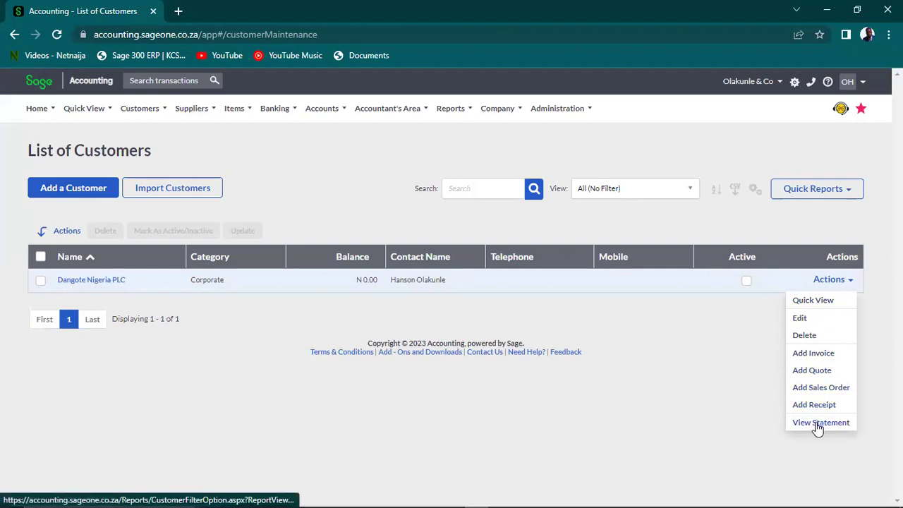
left_click(708, 370)
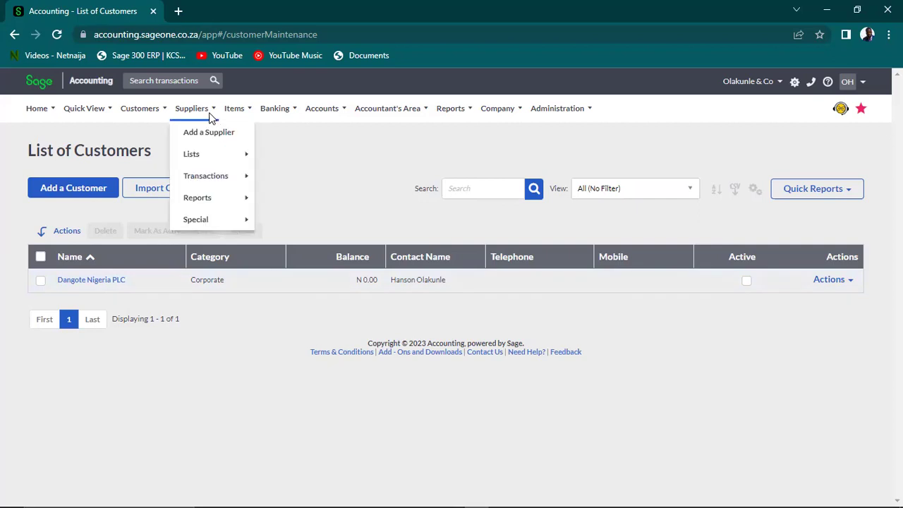
Bring up the sales rep's record from the List of Sales Reps
mouse_move(152, 107)
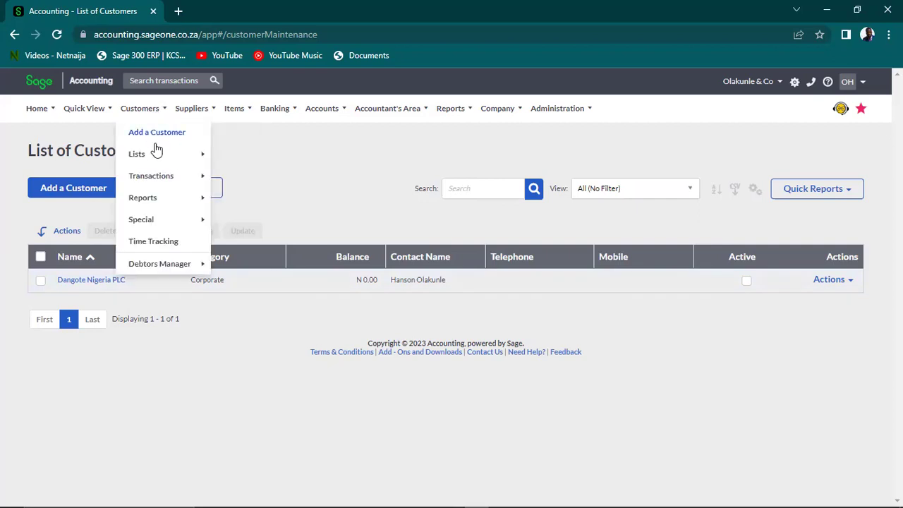
mouse_move(159, 155)
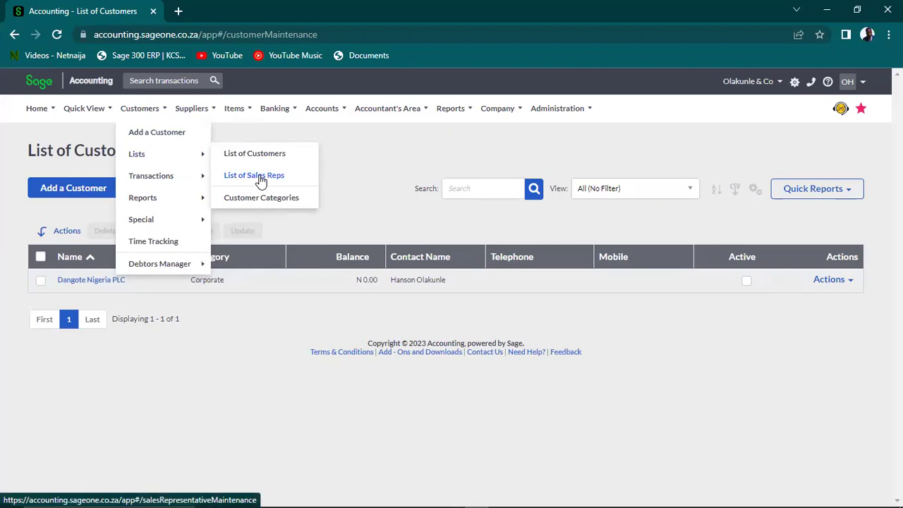
left_click(260, 176)
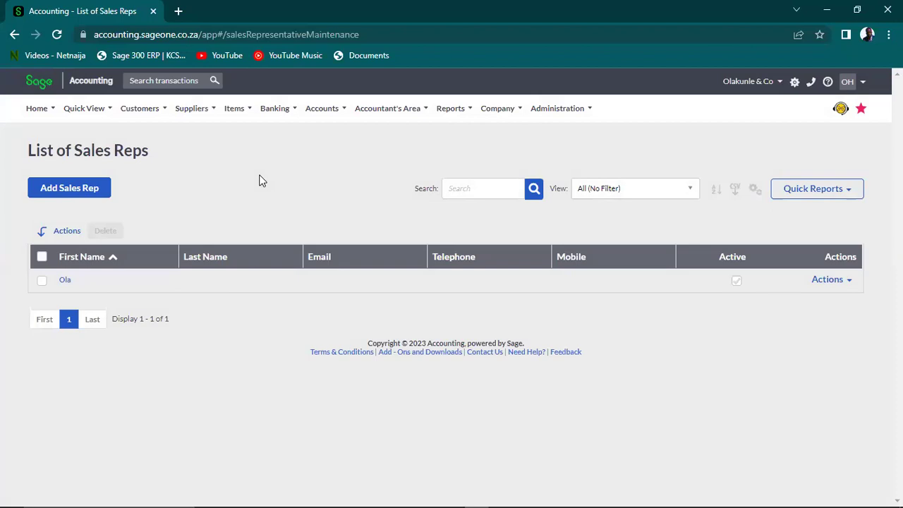
left_click(64, 281)
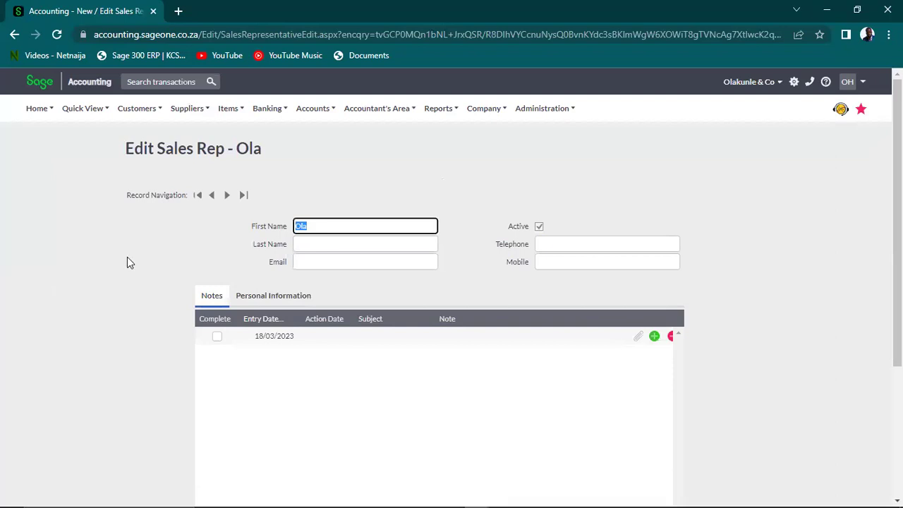
Review the sales rep's personal information and notes, returning to the top of the page
left_click(263, 298)
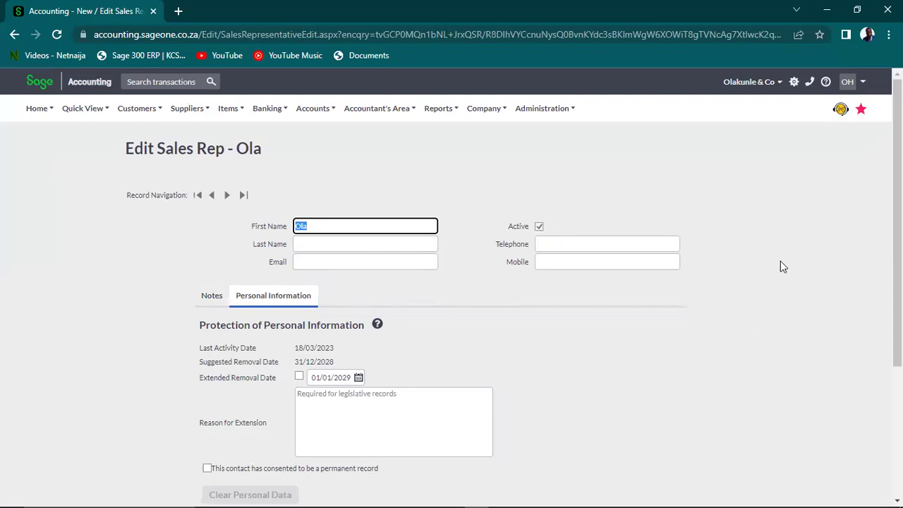
scroll(451, 282, "down", 3)
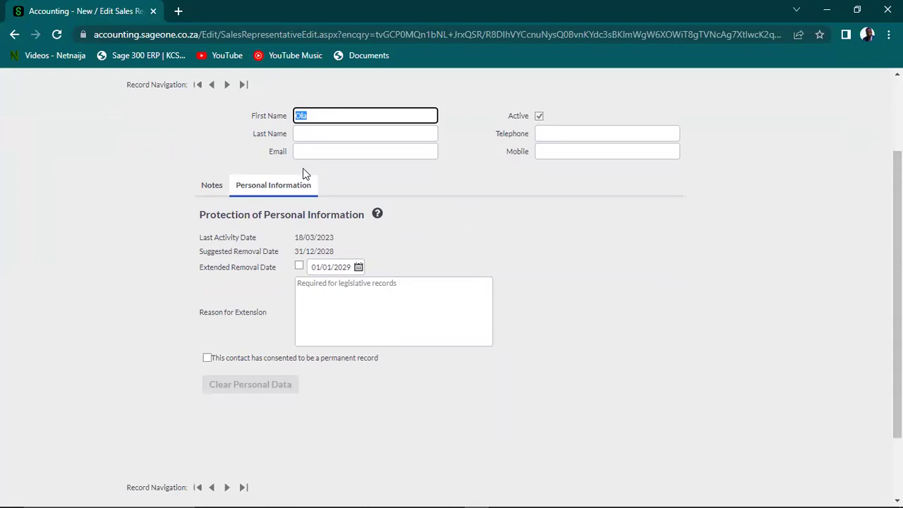
left_click(219, 184)
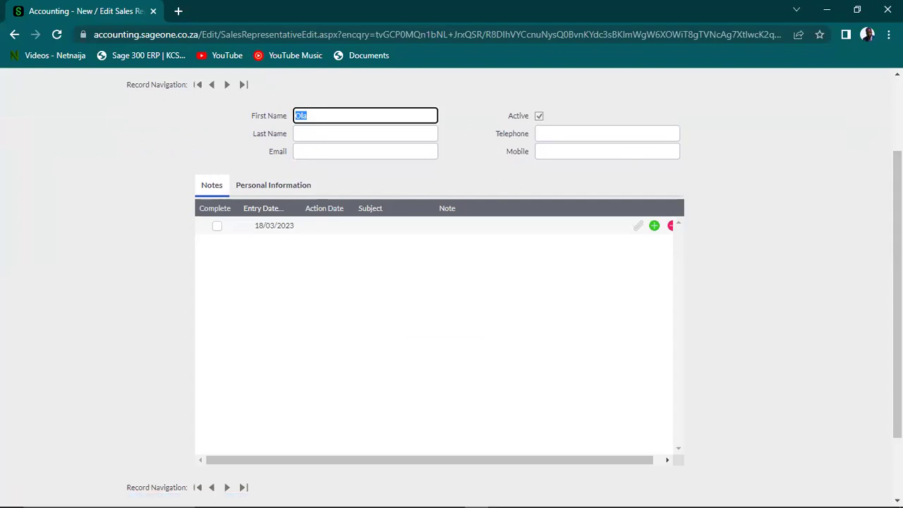
scroll(452, 282, "up", 2)
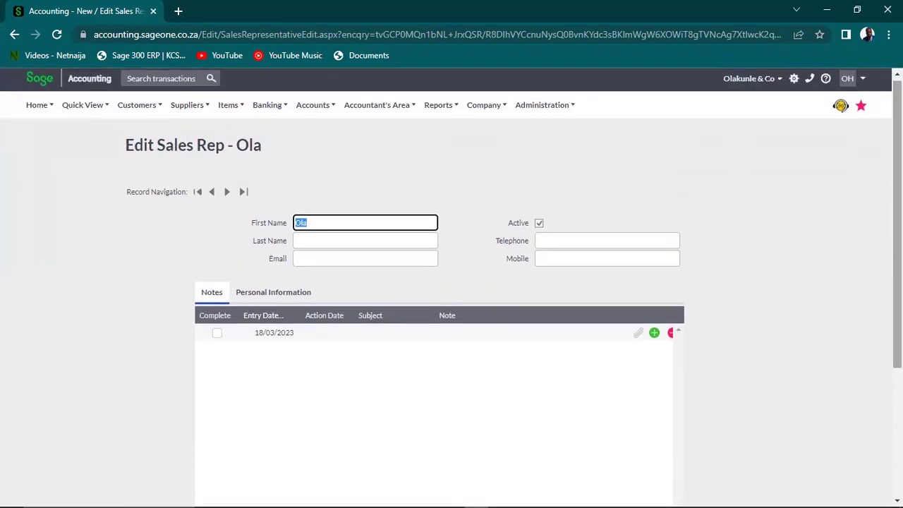
mouse_move(476, 108)
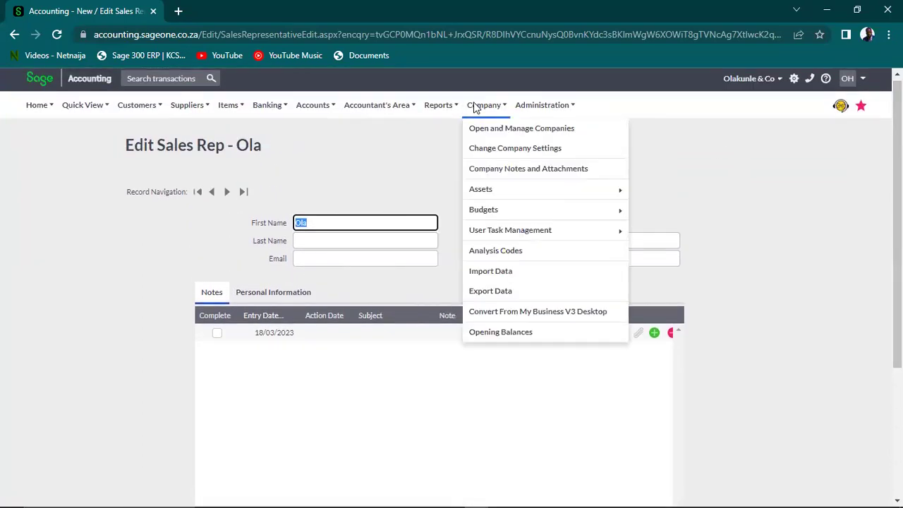
Go to Customer and Supplier Settings under General Settings in Company Settings
left_click(492, 149)
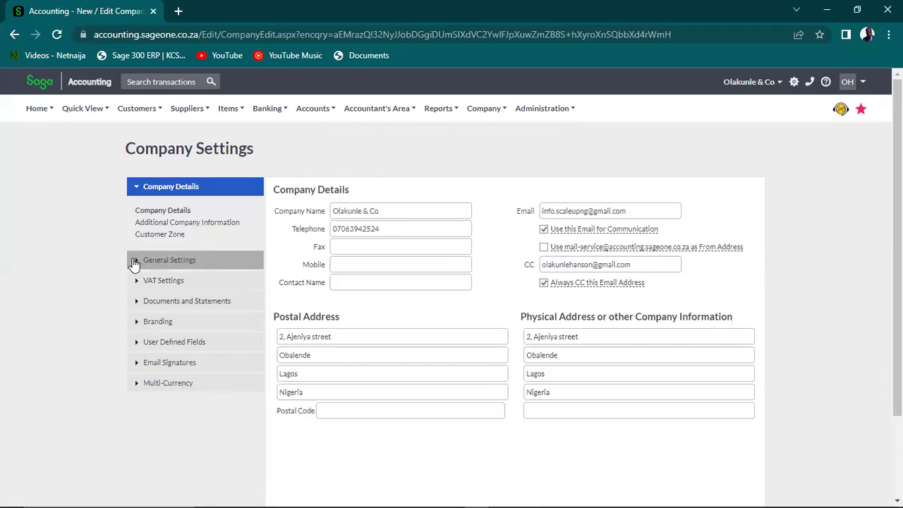
left_click(134, 261)
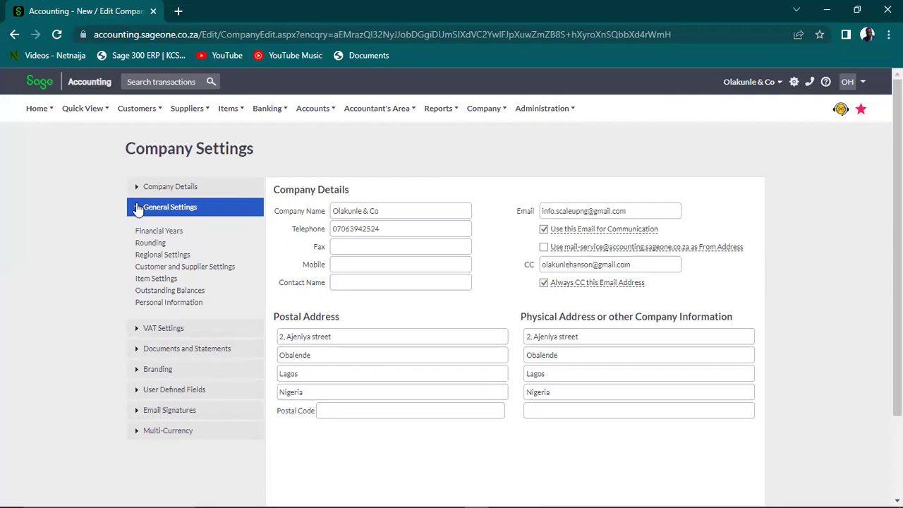
left_click(157, 268)
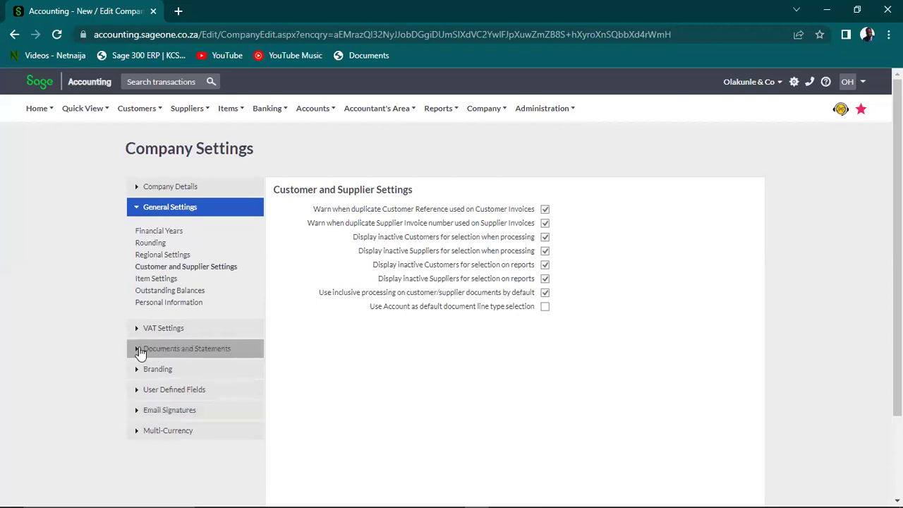
View the Customer Document Messages under Documents and Statements
left_click(139, 348)
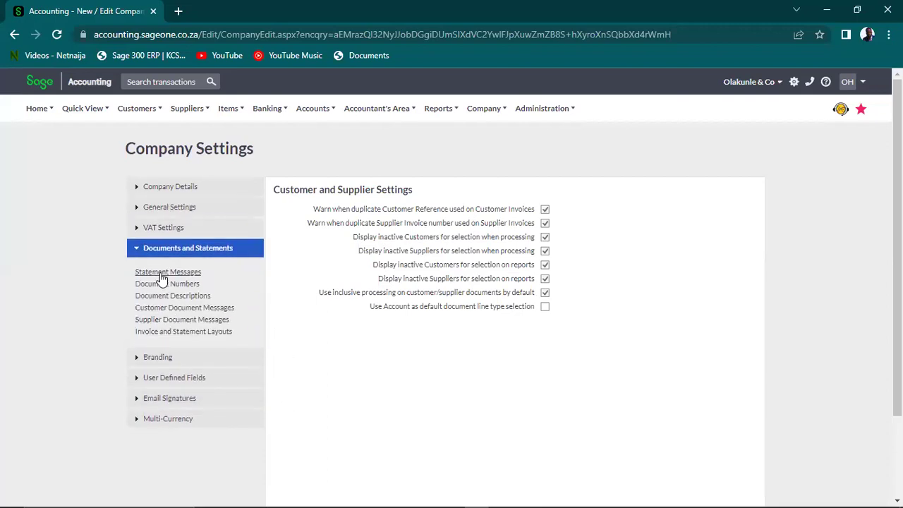
left_click(171, 311)
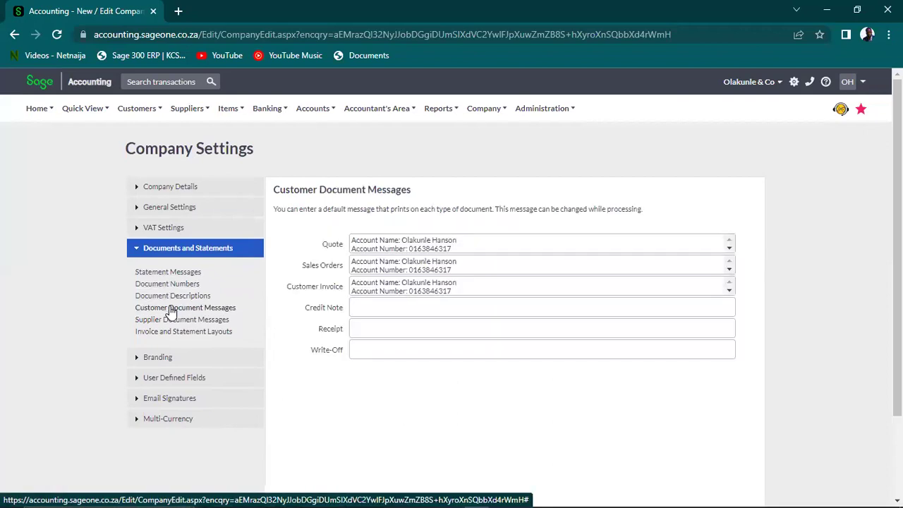
left_click(139, 249)
mouse_move(188, 111)
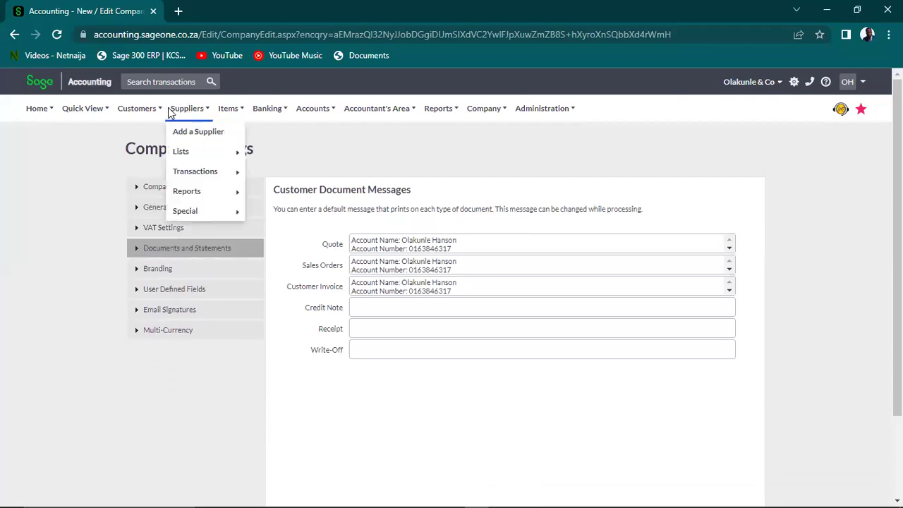
mouse_move(141, 109)
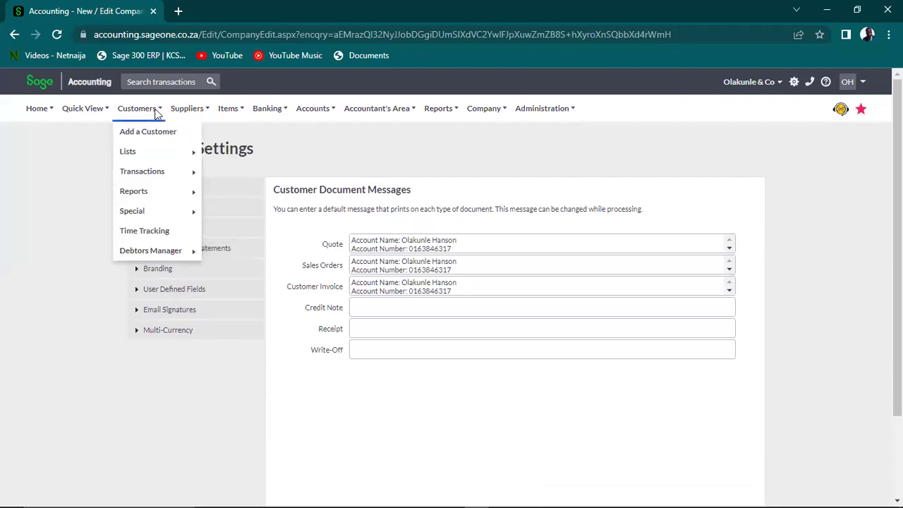
mouse_move(171, 150)
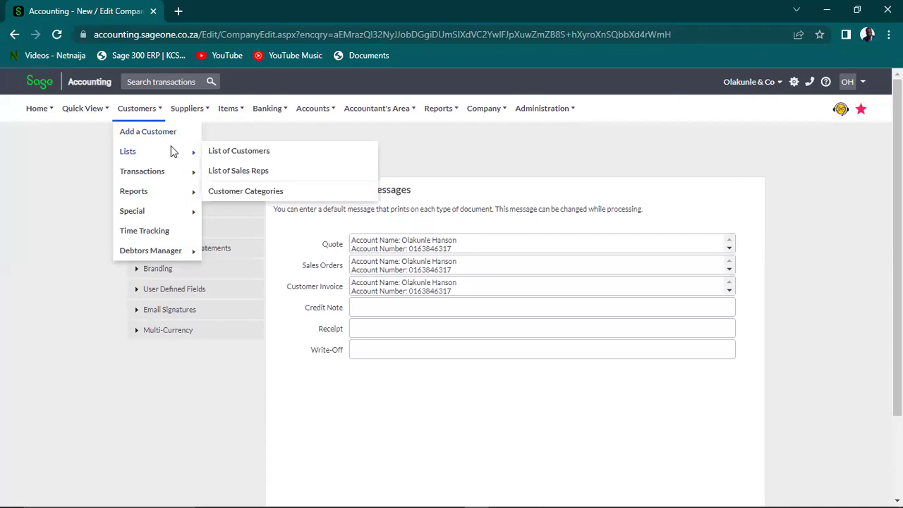
Look over the List of Sales Reps, then go to Customer Categories
left_click(240, 173)
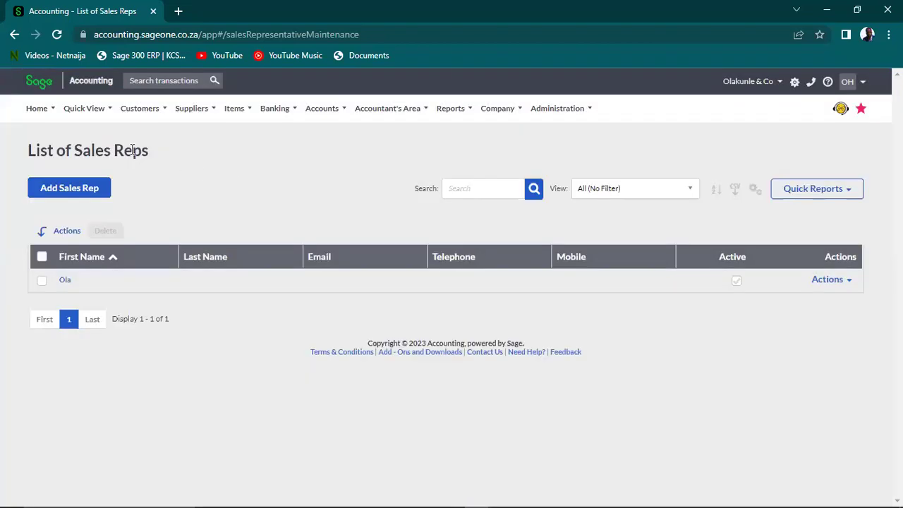
mouse_move(139, 115)
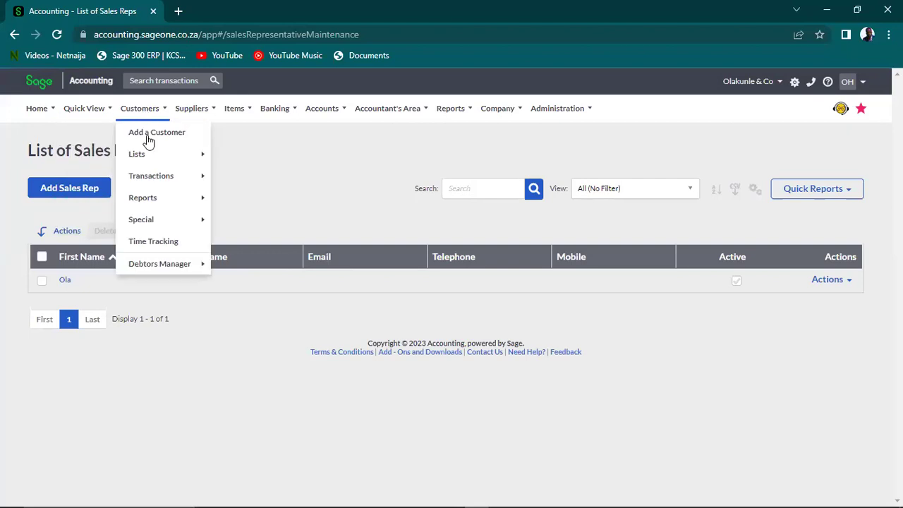
mouse_move(177, 155)
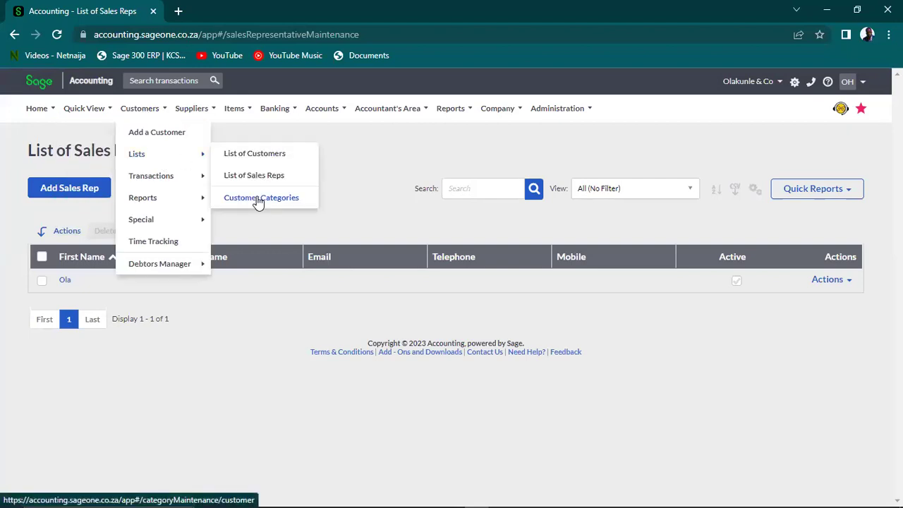
left_click(258, 201)
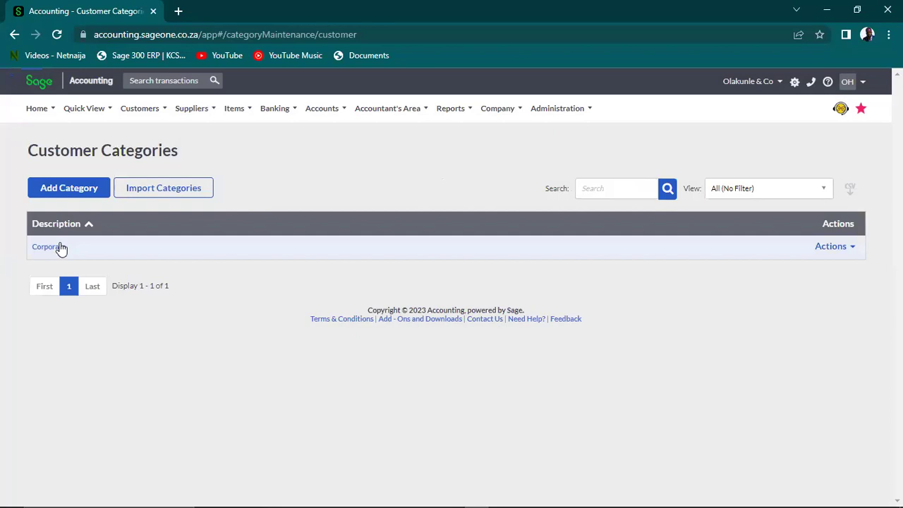
Add an 'Individual' customer category, then start a new customer record
left_click(69, 189)
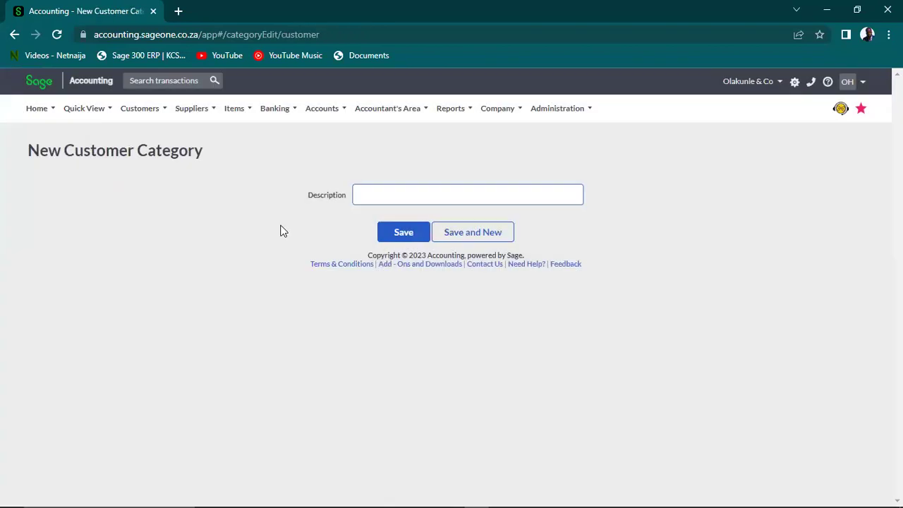
type("Invic")
key("BackSpace")
key("BackSpace")
key("BackSpace")
type("dividua")
left_click(409, 232)
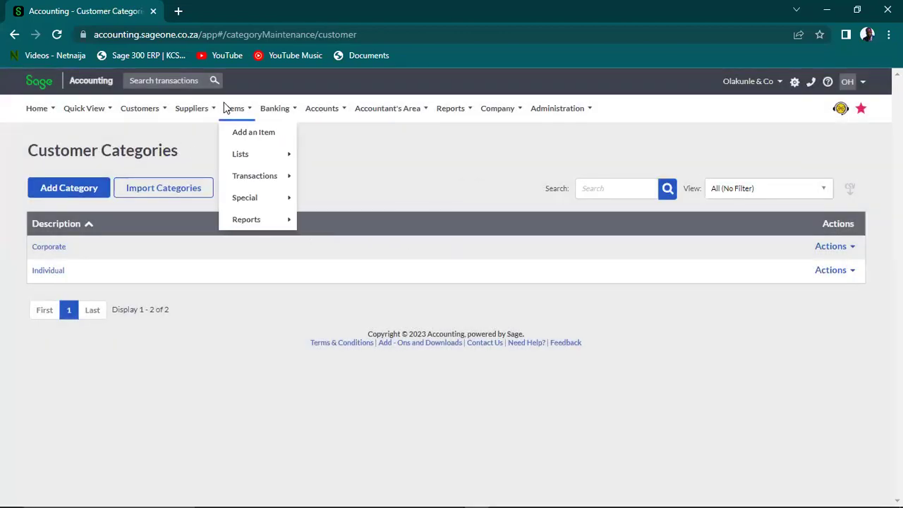
mouse_move(138, 112)
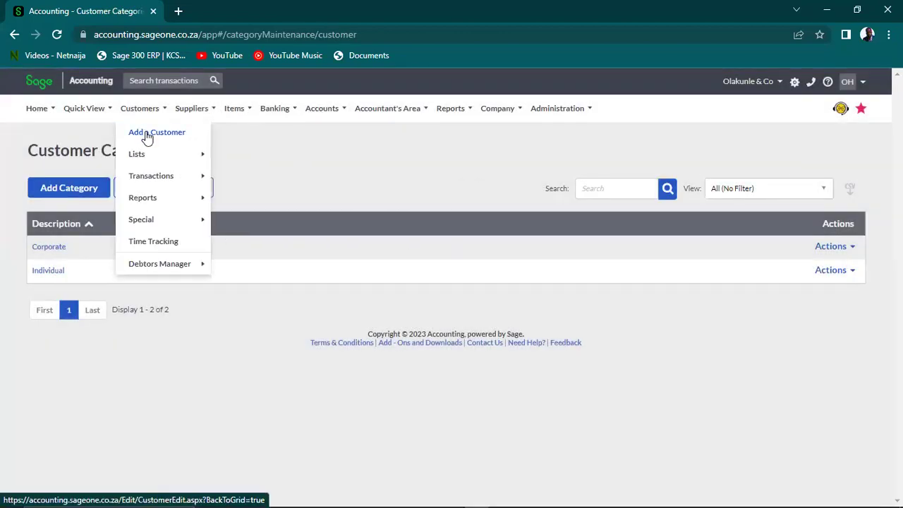
left_click(148, 134)
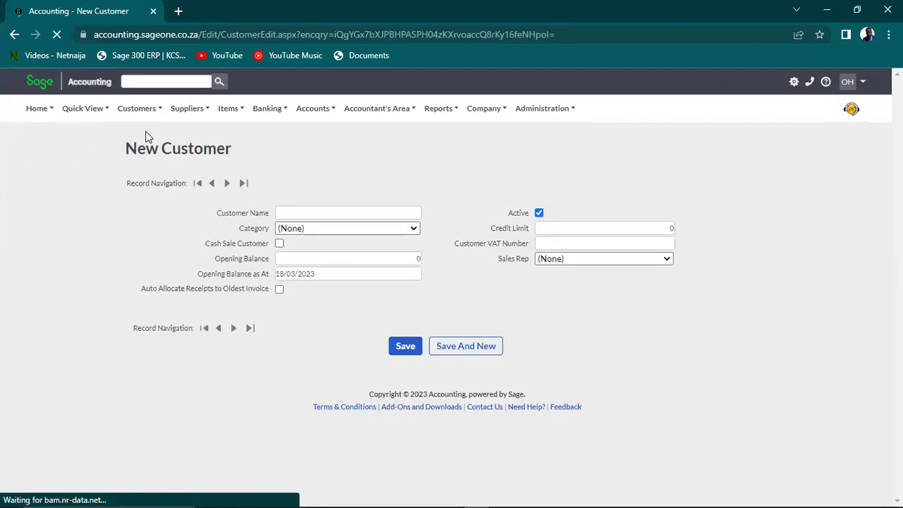
left_click(417, 239)
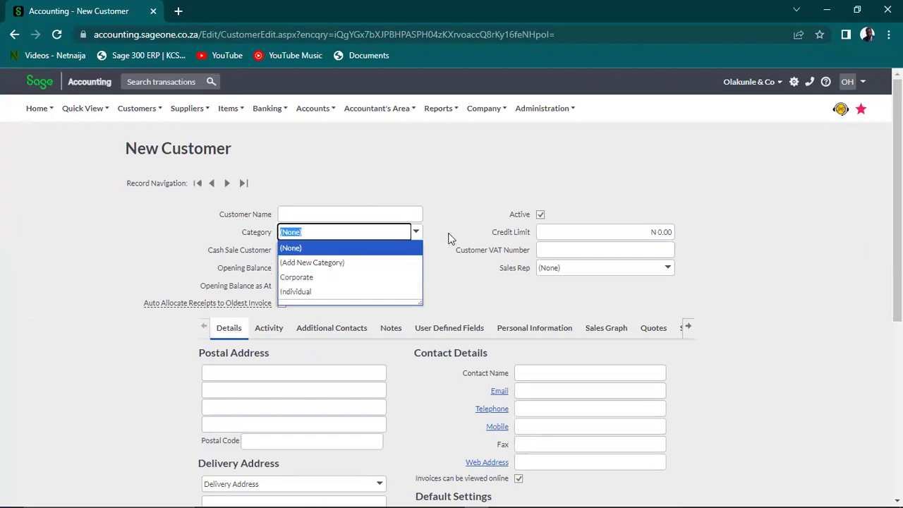
left_click(481, 169)
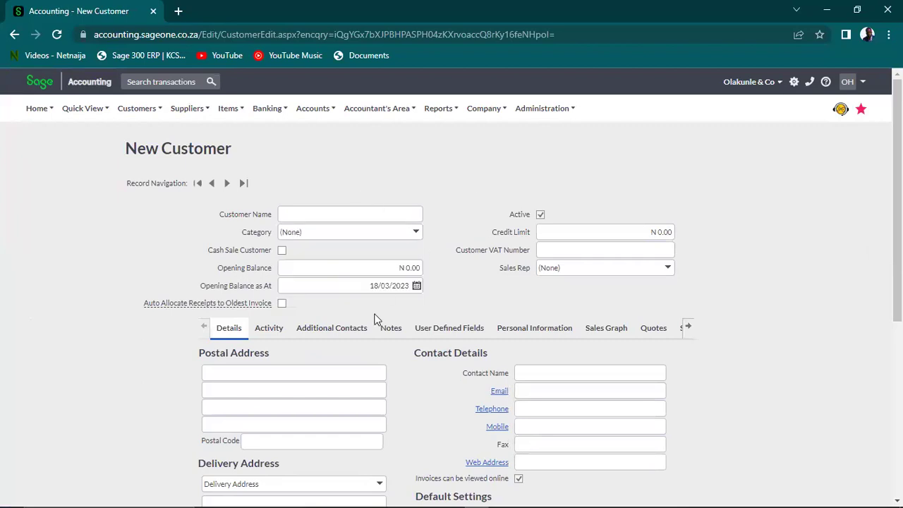
left_click(417, 236)
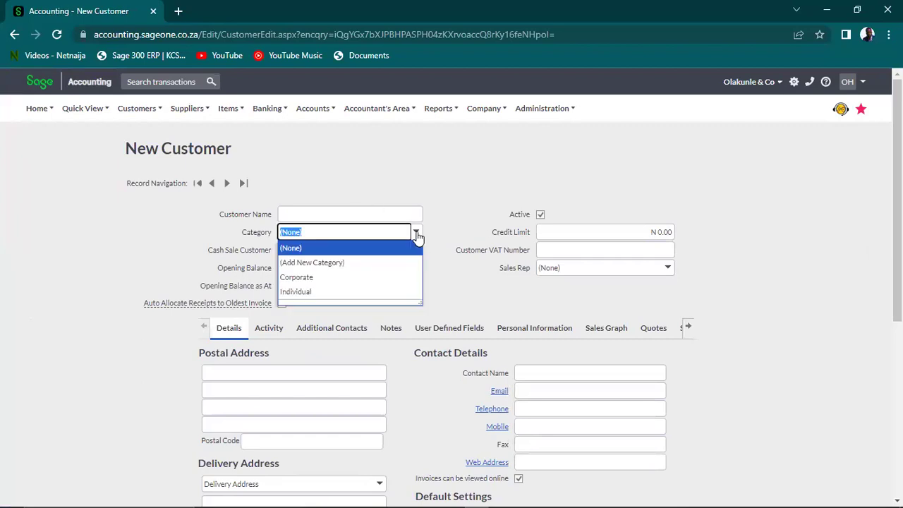
left_click(415, 182)
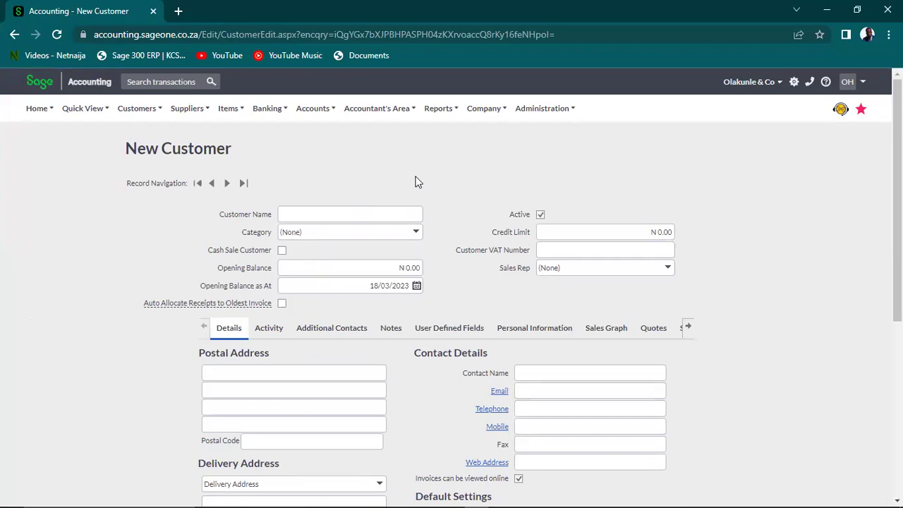
left_click(416, 234)
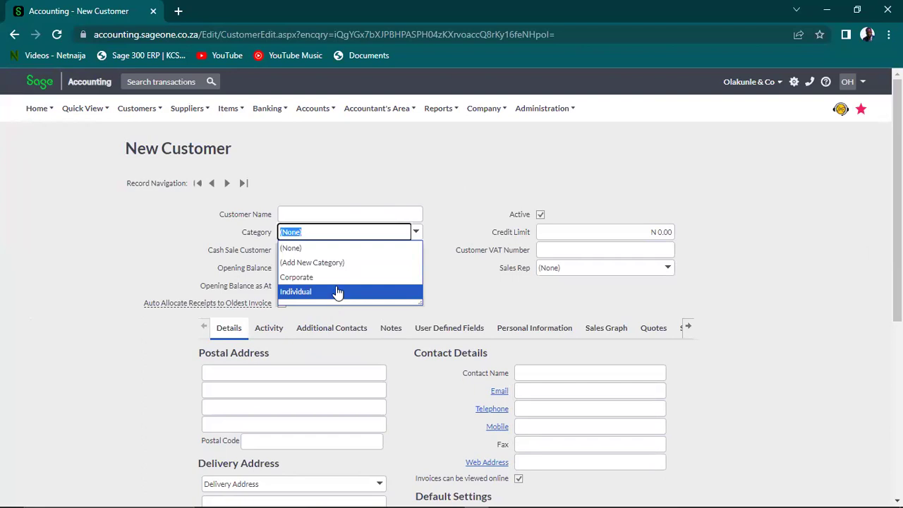
left_click(345, 172)
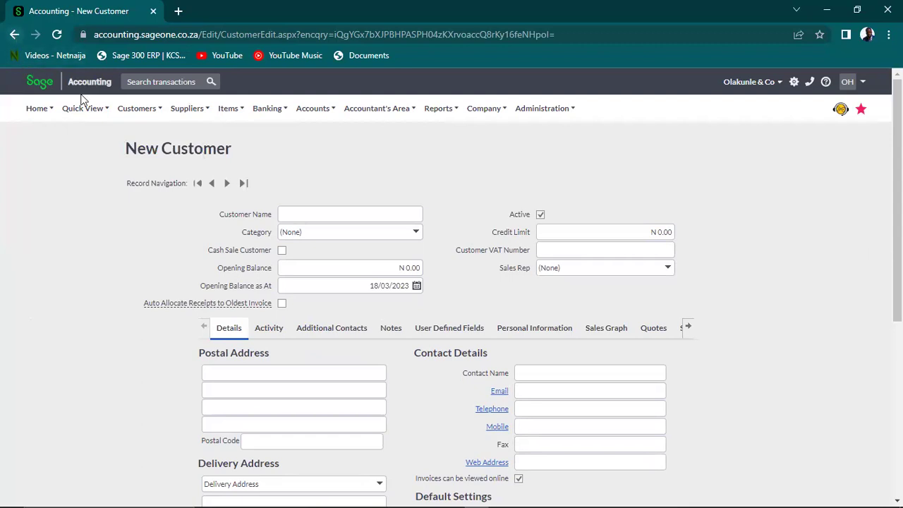
mouse_move(157, 106)
mouse_move(153, 162)
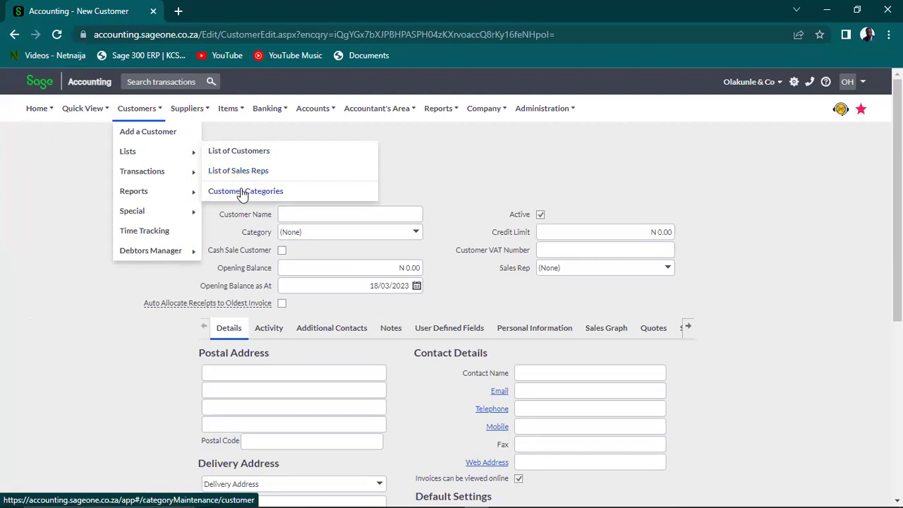
Go to the List of Suppliers and show the Actions menu for Shoprite
mouse_move(250, 114)
mouse_move(202, 111)
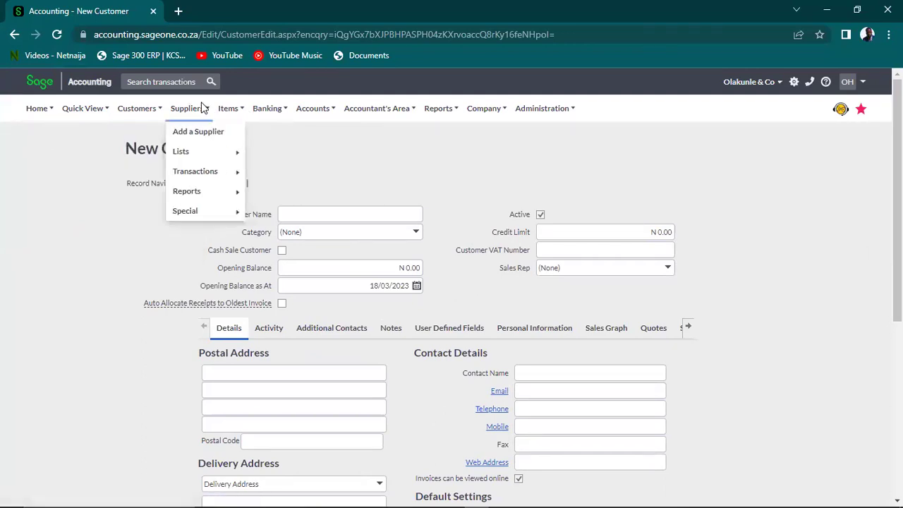
mouse_move(212, 157)
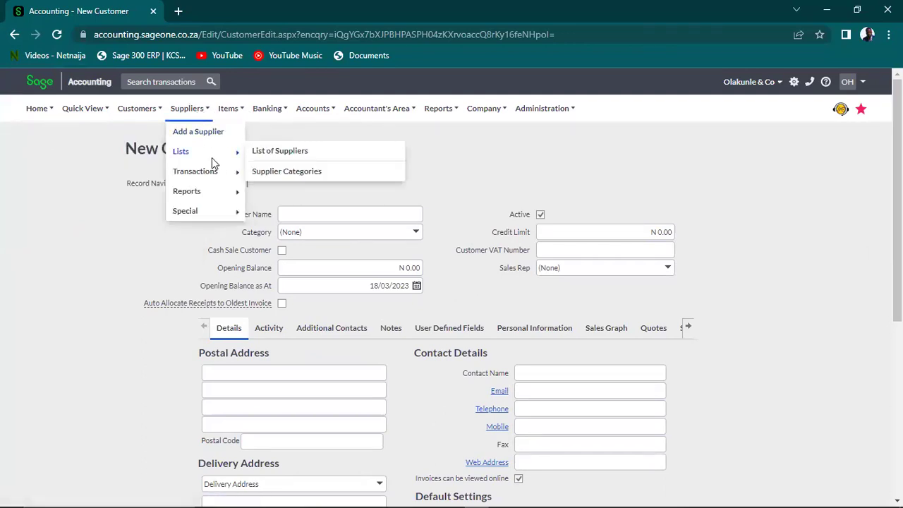
left_click(273, 155)
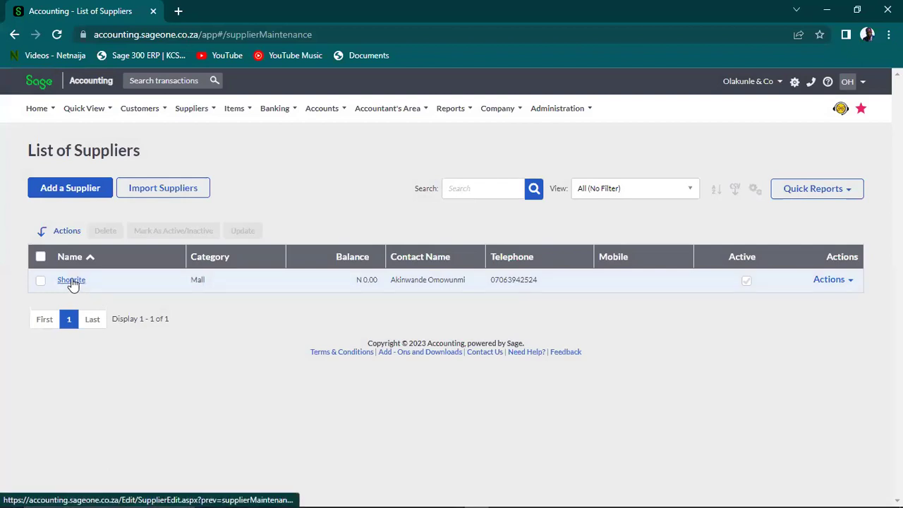
left_click(844, 283)
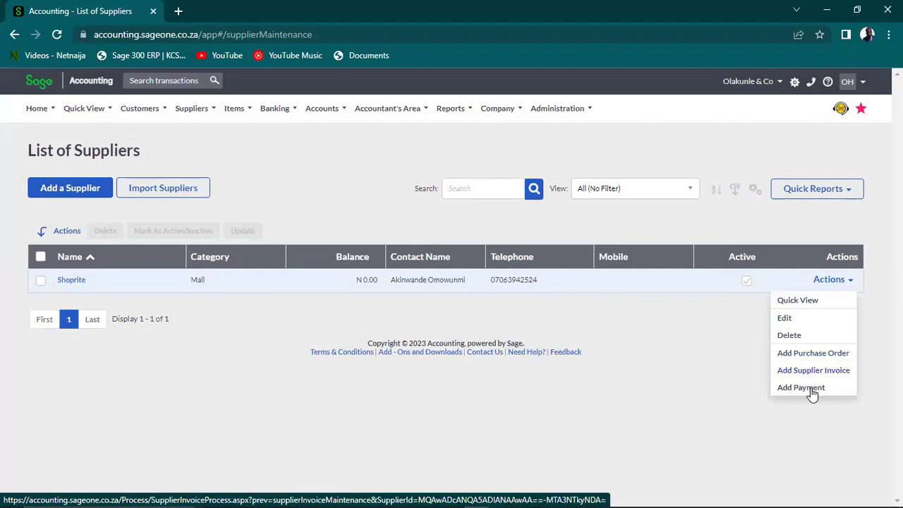
Rename the Shoprite supplier to 'Shoprite Mall' and save it
left_click(787, 319)
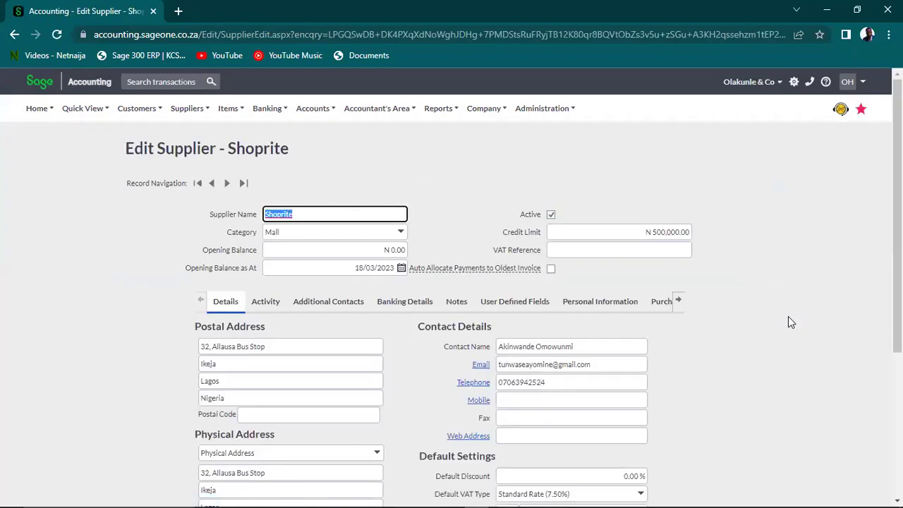
left_click(333, 213)
type("Mall")
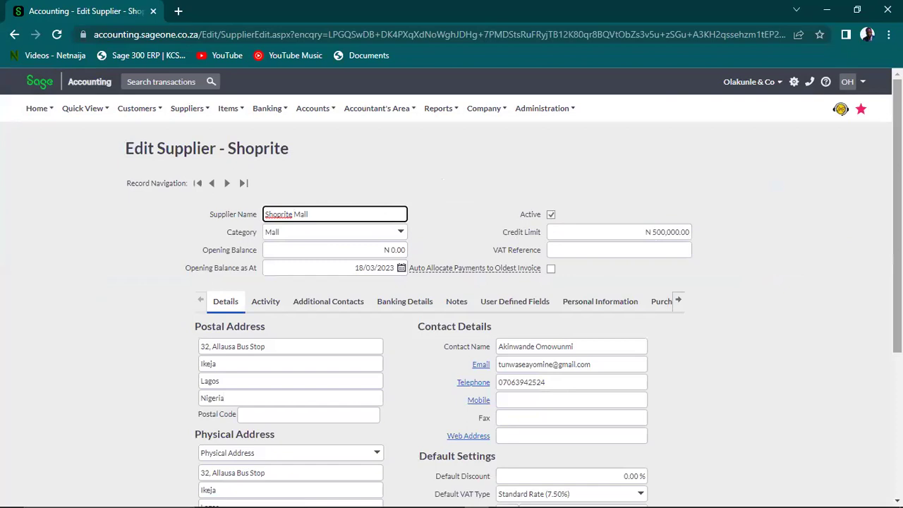
scroll(878, 340, "down", 3)
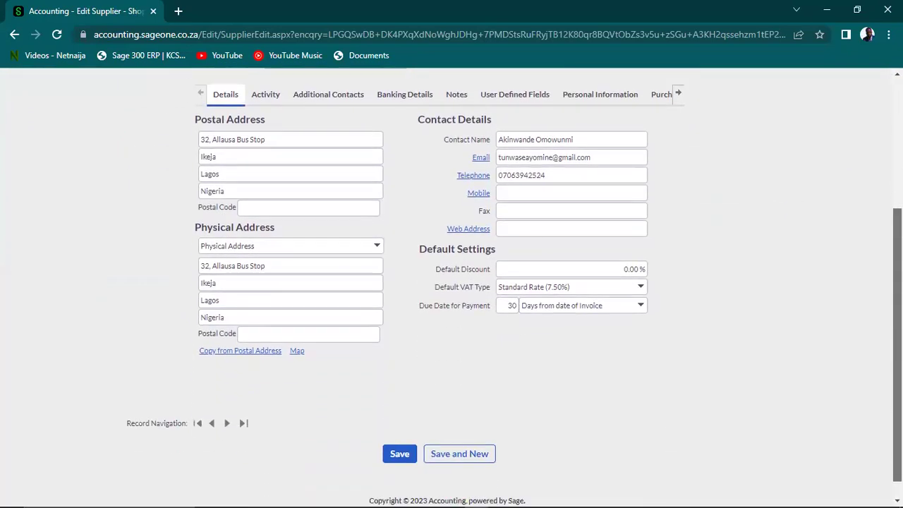
left_click(399, 452)
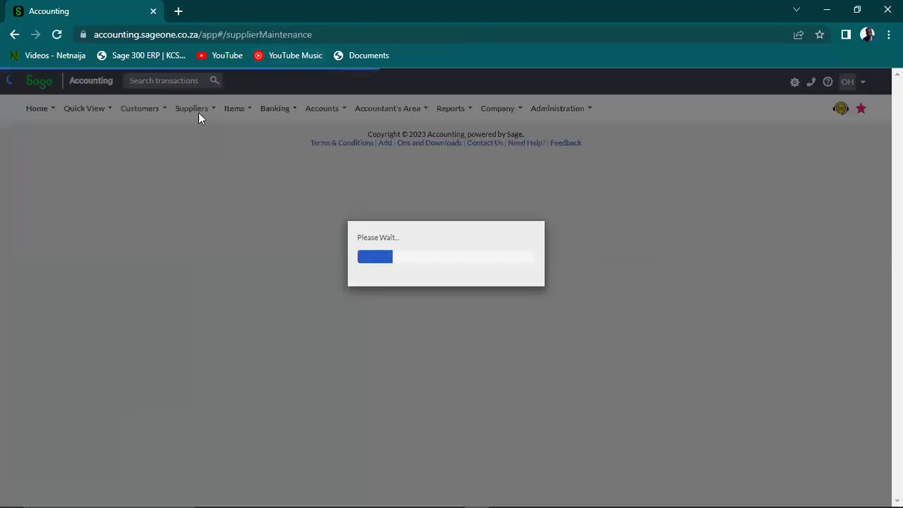
Create a 'Food' supplier category in Supplier Categories and refresh the list
left_click(206, 108)
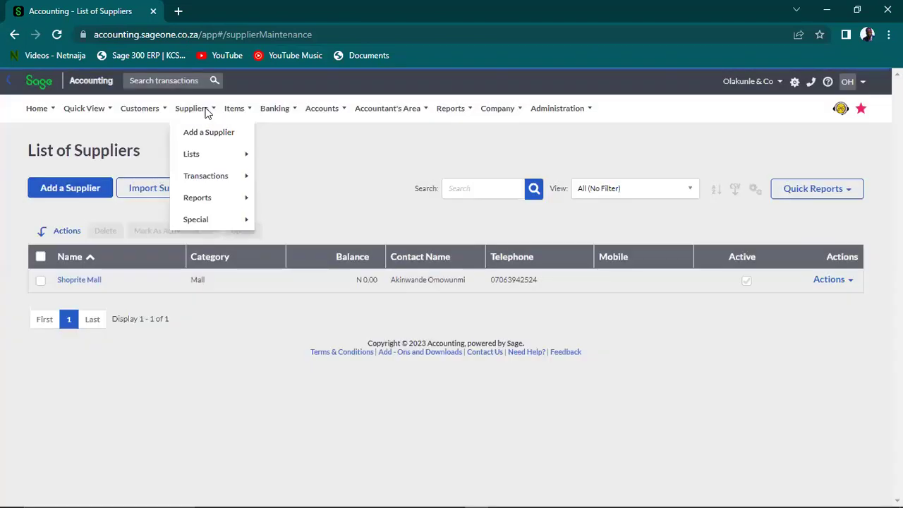
mouse_move(220, 157)
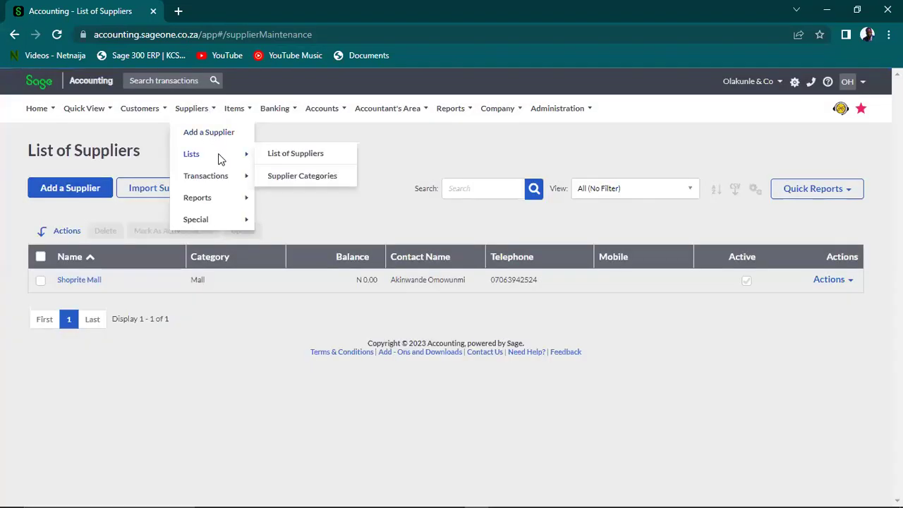
left_click(285, 180)
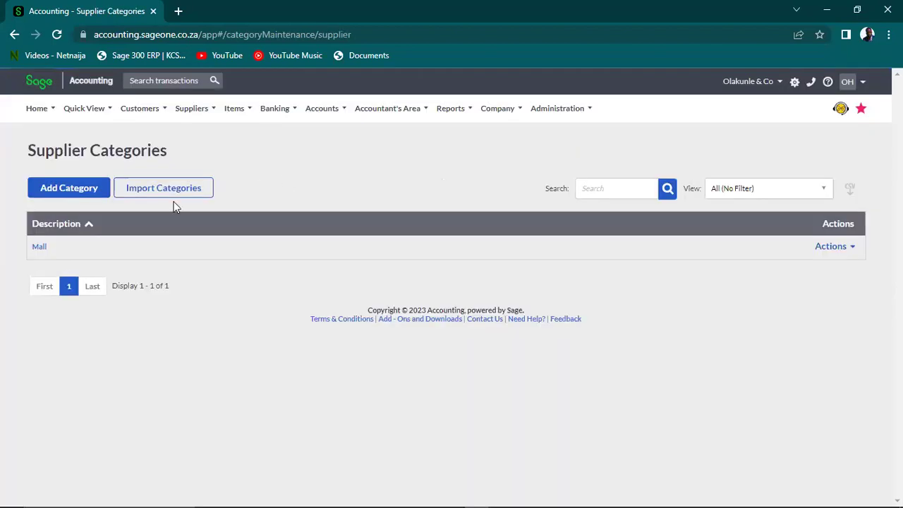
left_click(63, 189)
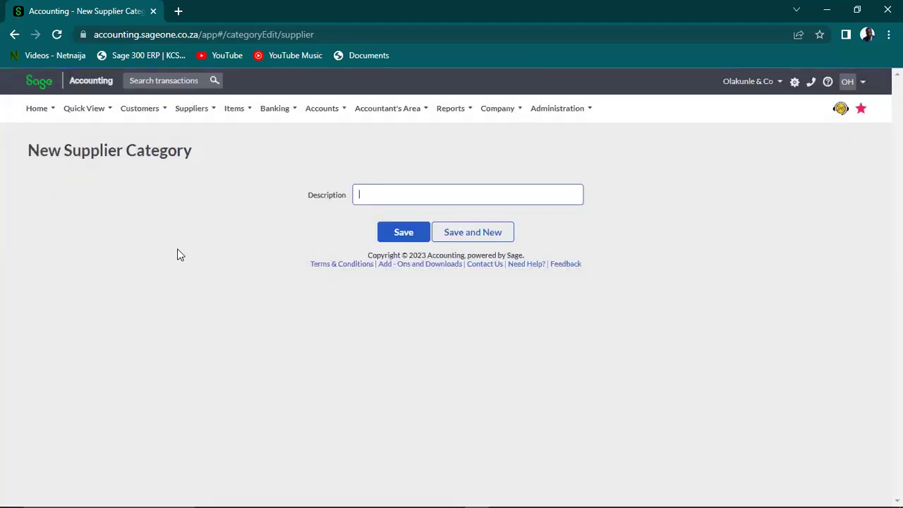
type("Food")
left_click(403, 231)
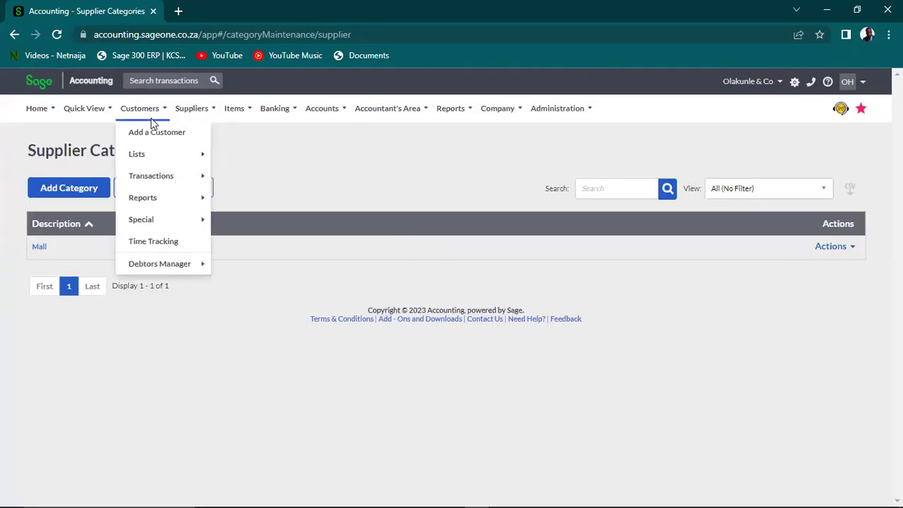
left_click(56, 36)
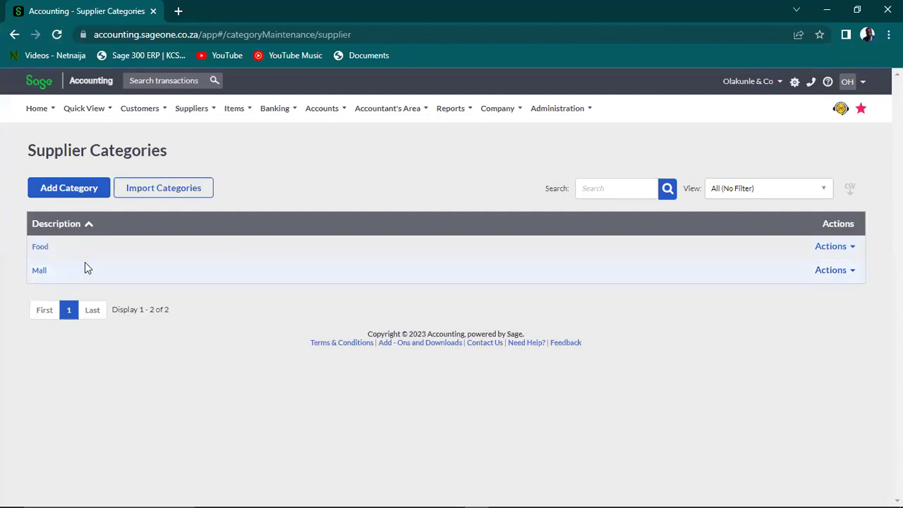
Check item HP001's actions in the List of Items, then go to the empty List of Item Bundles
mouse_move(238, 113)
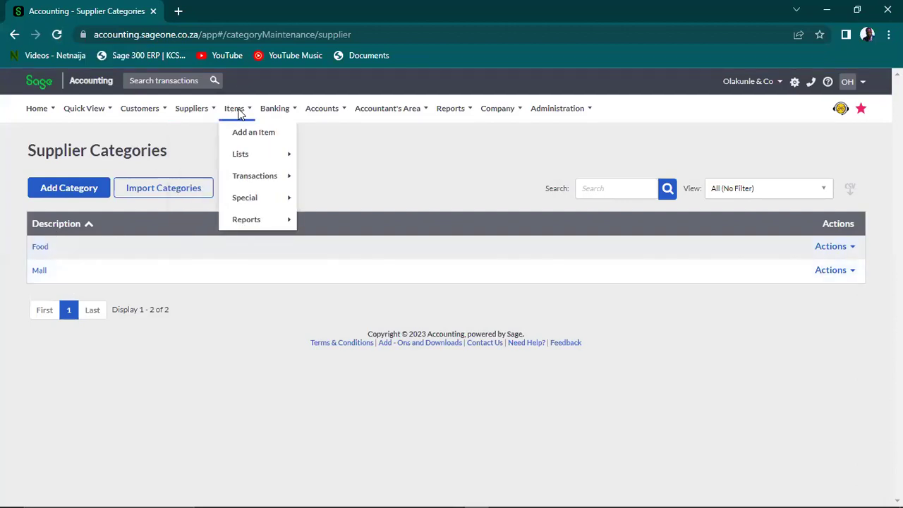
mouse_move(254, 162)
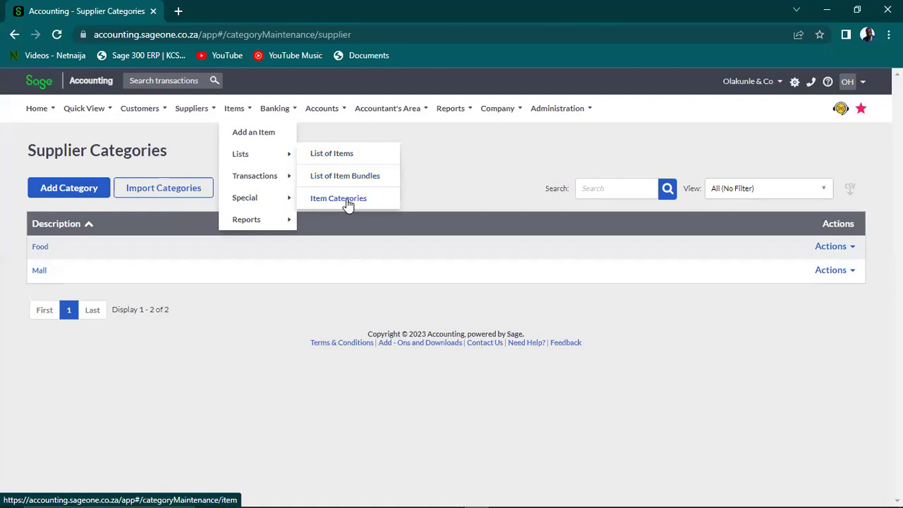
left_click(343, 157)
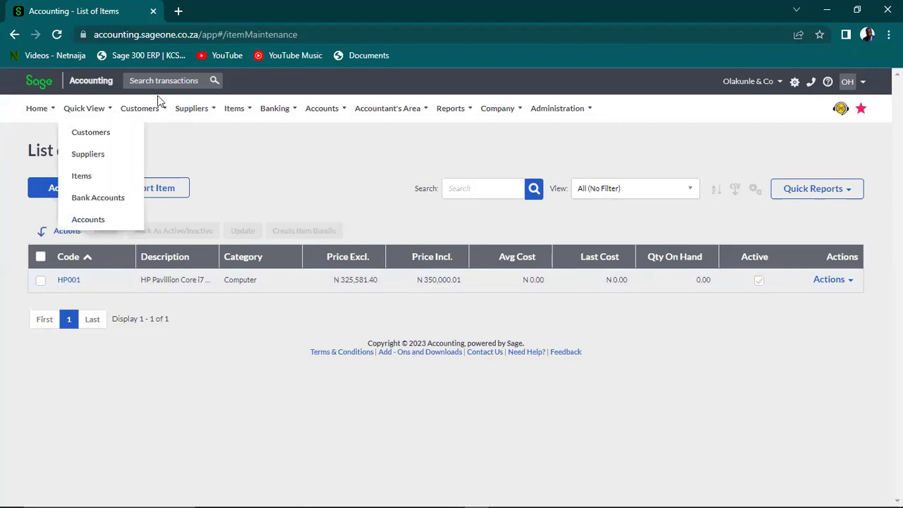
mouse_move(189, 113)
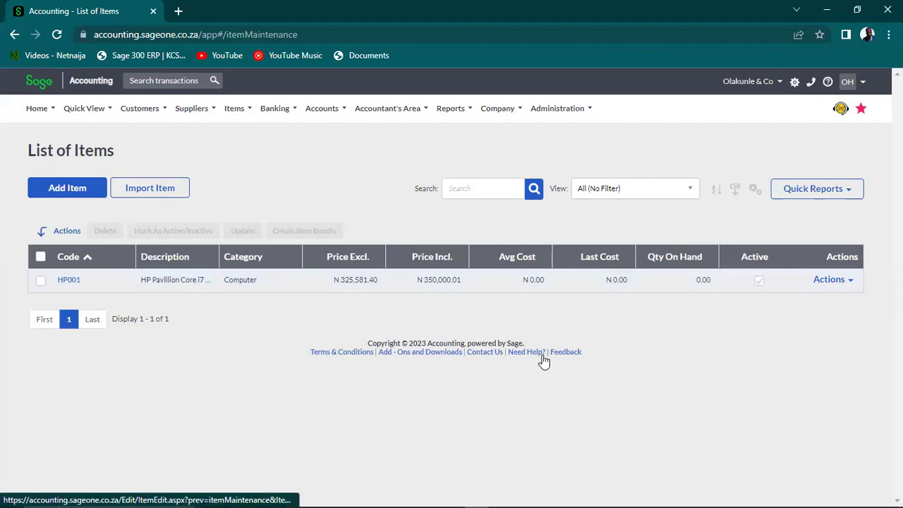
left_click(829, 281)
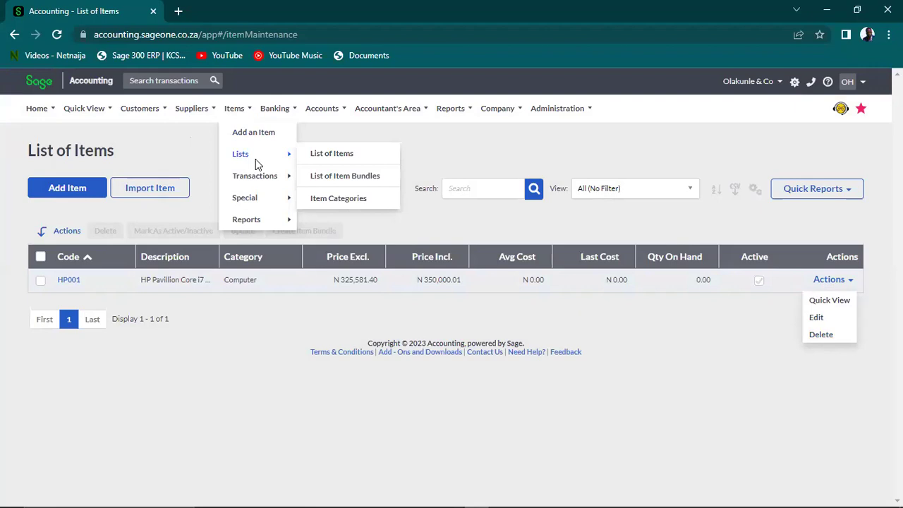
left_click(337, 179)
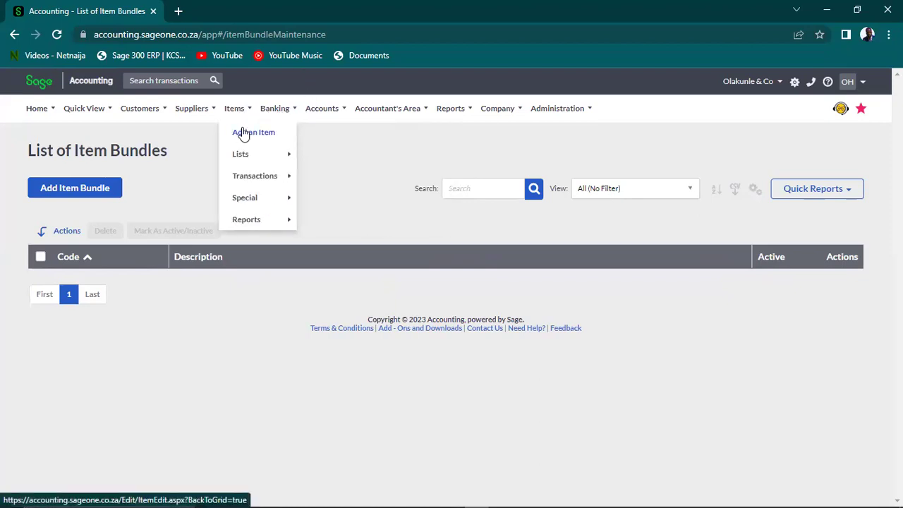
Start a new item with code MS001, description Mouse, in the Computer category
left_click(243, 133)
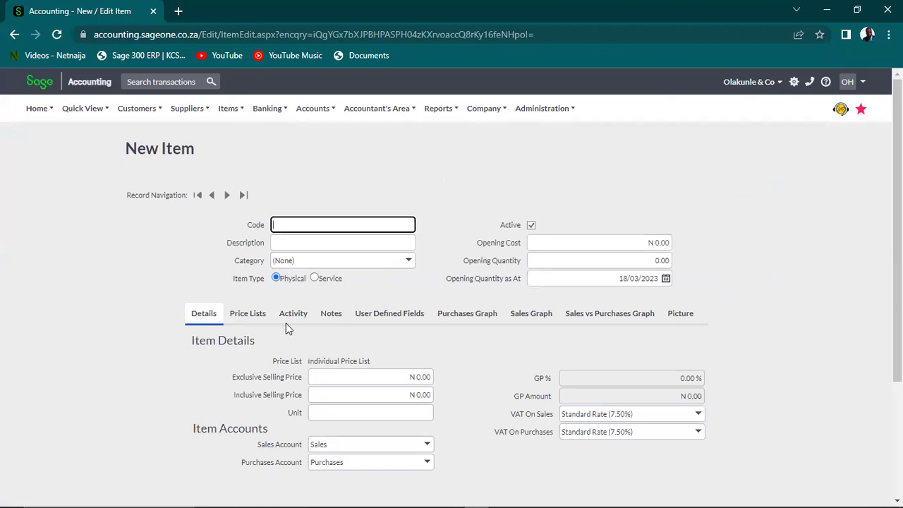
type("M")
type("NO")
key("BackSpace")
key("BackSpace")
type("S001")
key("Tab")
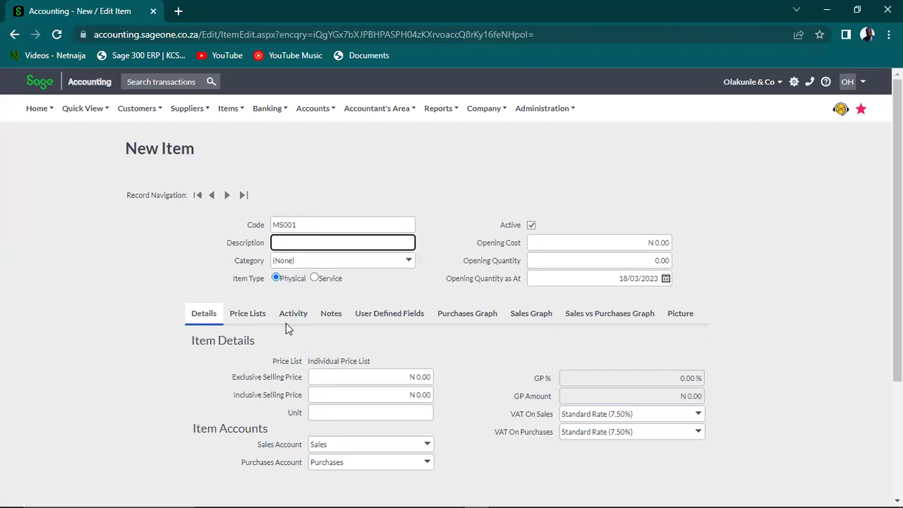
type("Mouse")
left_click(412, 264)
left_click(338, 304)
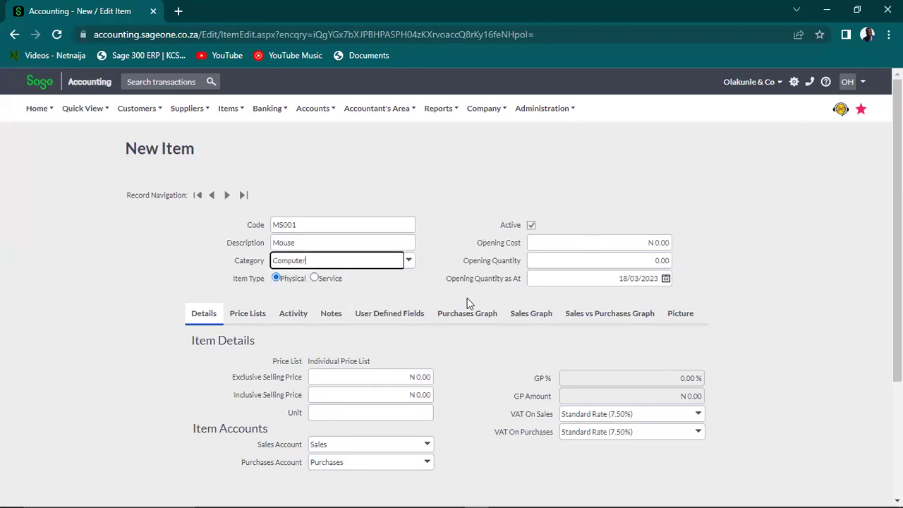
Set the item's exclusive selling price to 3,000.00
left_click(381, 378)
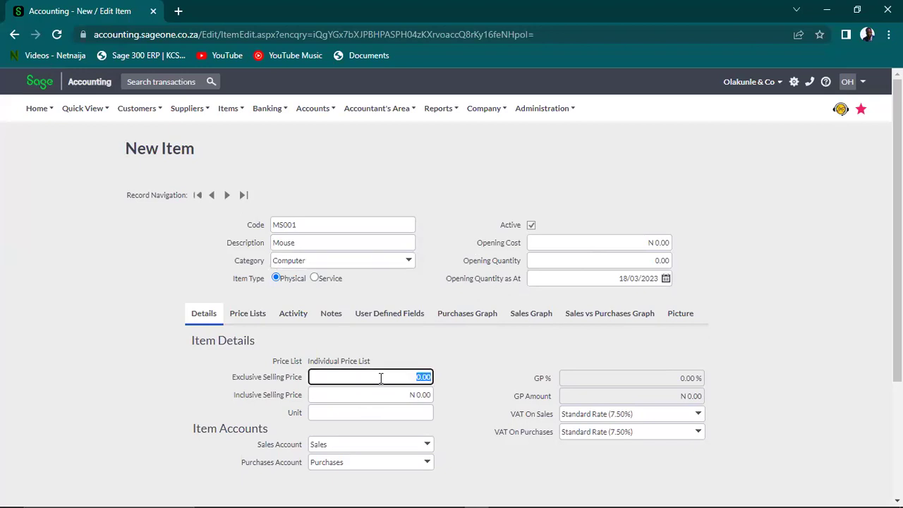
type("850")
key("Tab")
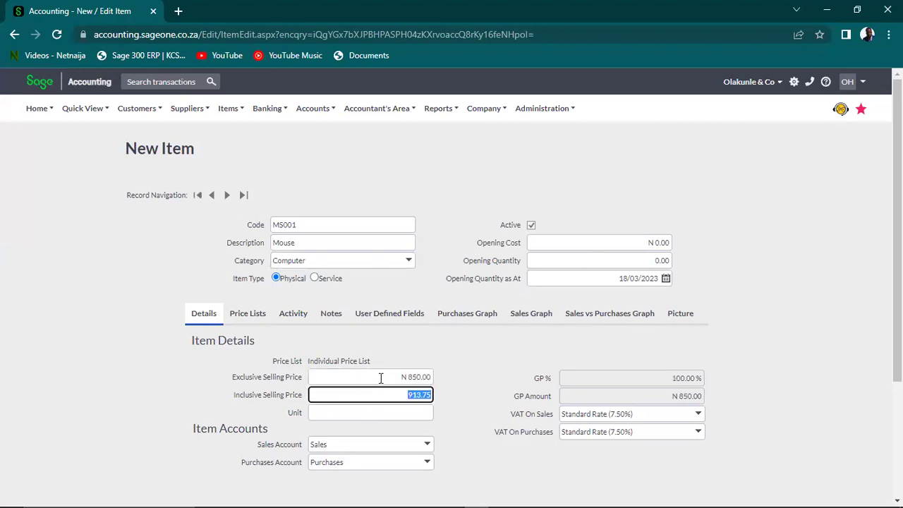
left_click(402, 379)
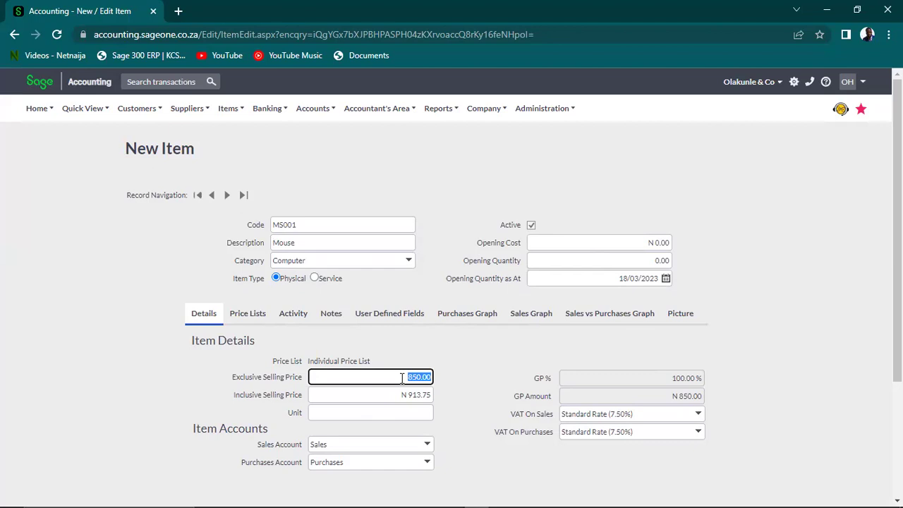
type("000")
key("Tab")
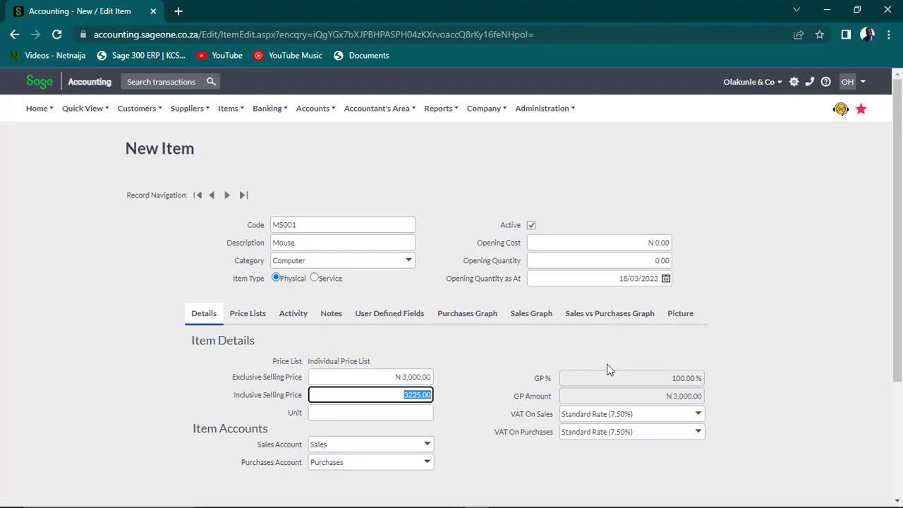
Link the HP Computers Sales and HP Computers Inventory accounts, then save the Mouse item
left_click(427, 447)
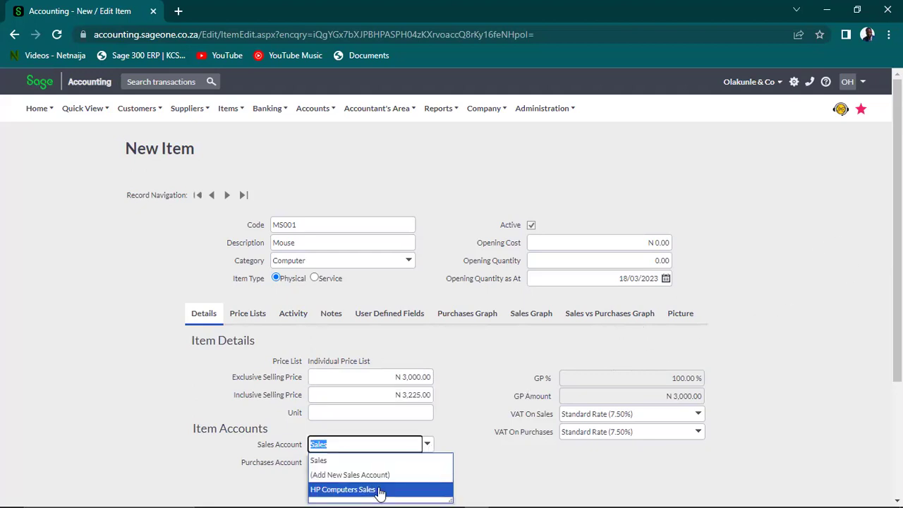
left_click(379, 488)
left_click(428, 465)
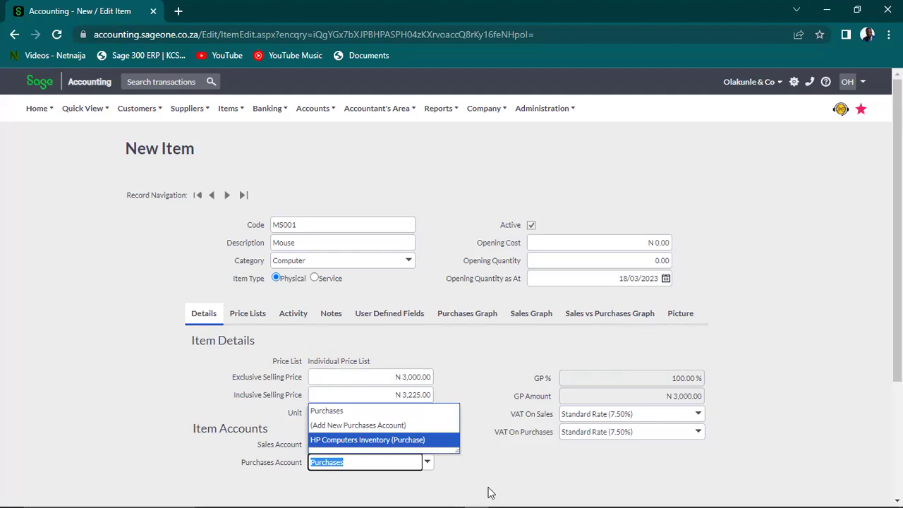
left_click(418, 440)
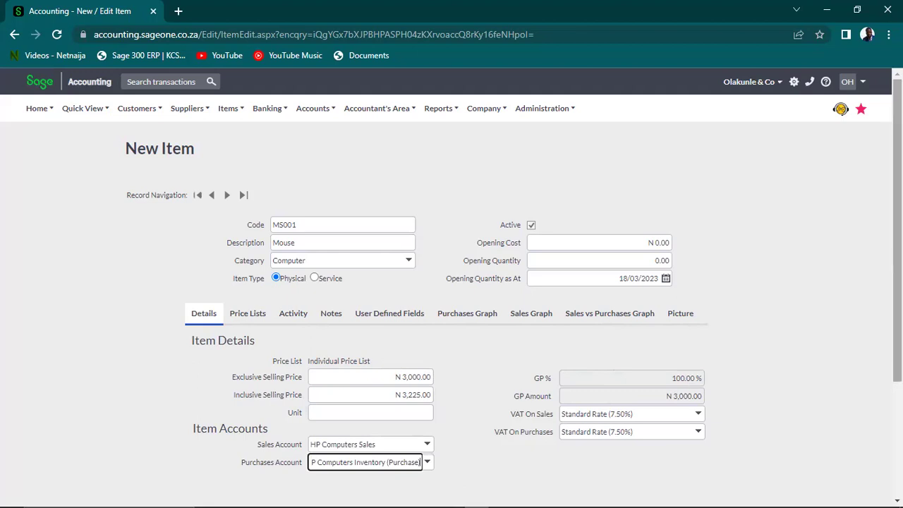
scroll(451, 282, "down", 1)
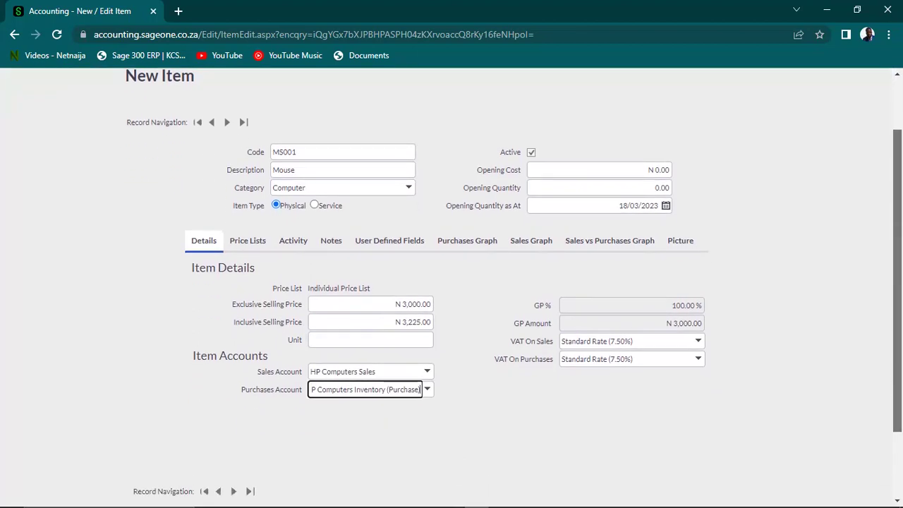
scroll(451, 282, "down", 1)
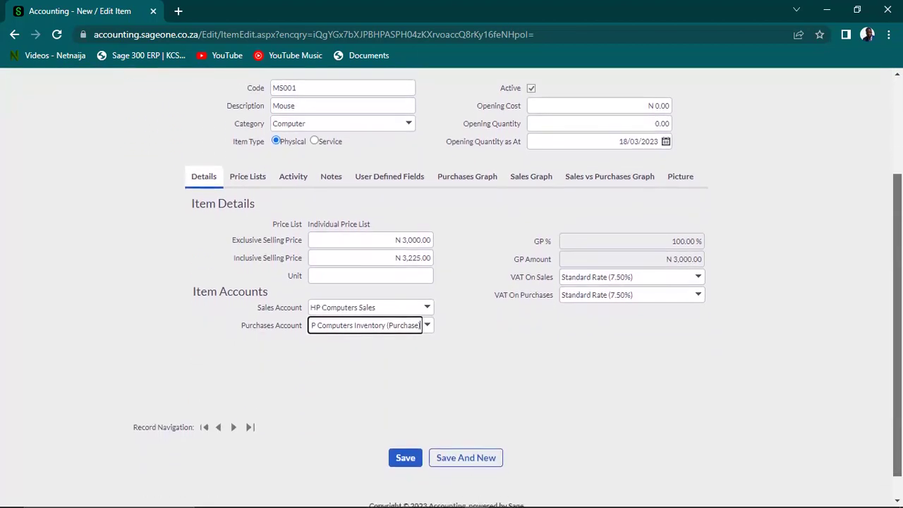
left_click(405, 458)
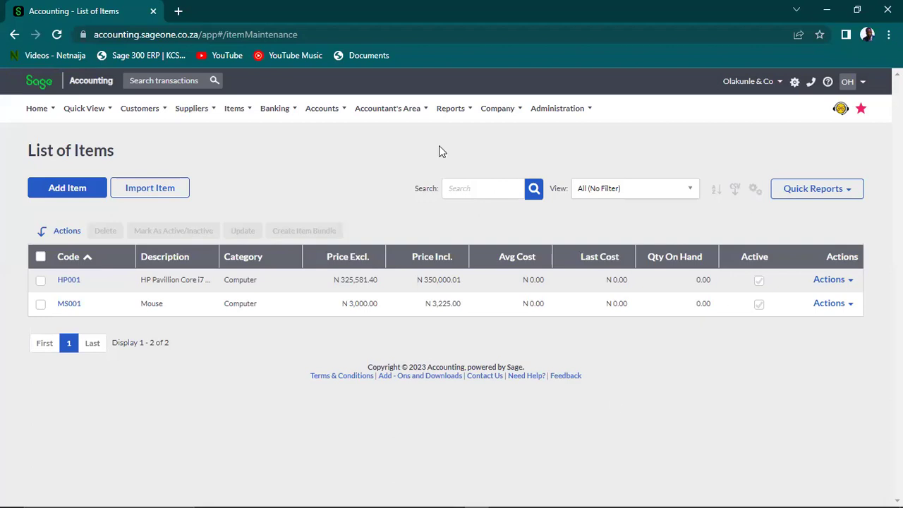
Start a new bundle from the Items list of item bundles
left_click(237, 108)
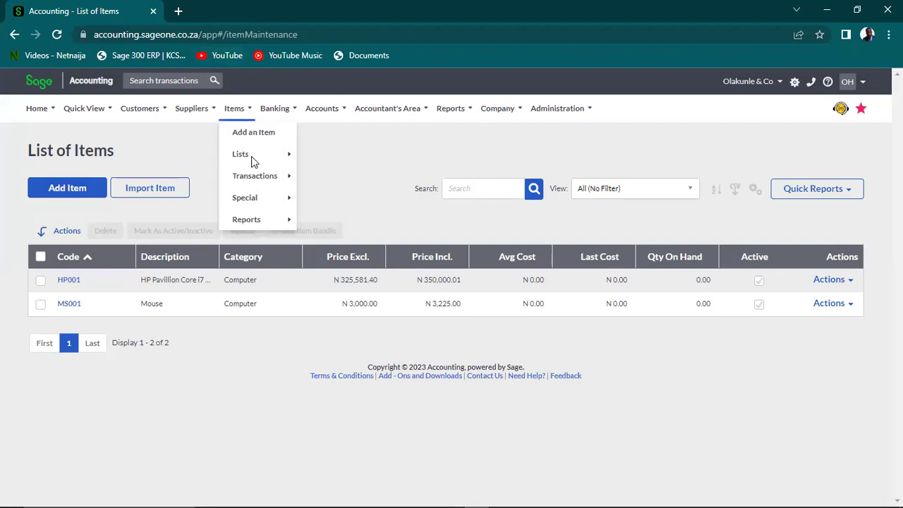
mouse_move(251, 156)
left_click(354, 177)
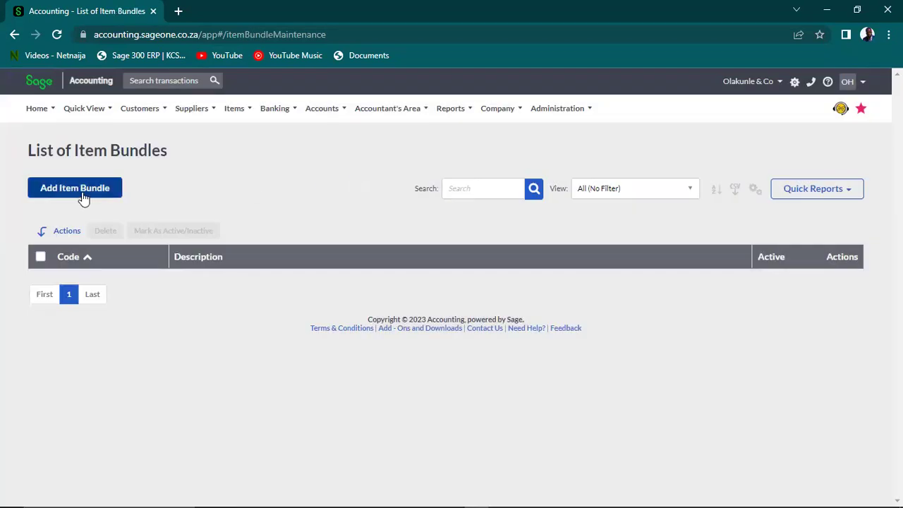
left_click(69, 191)
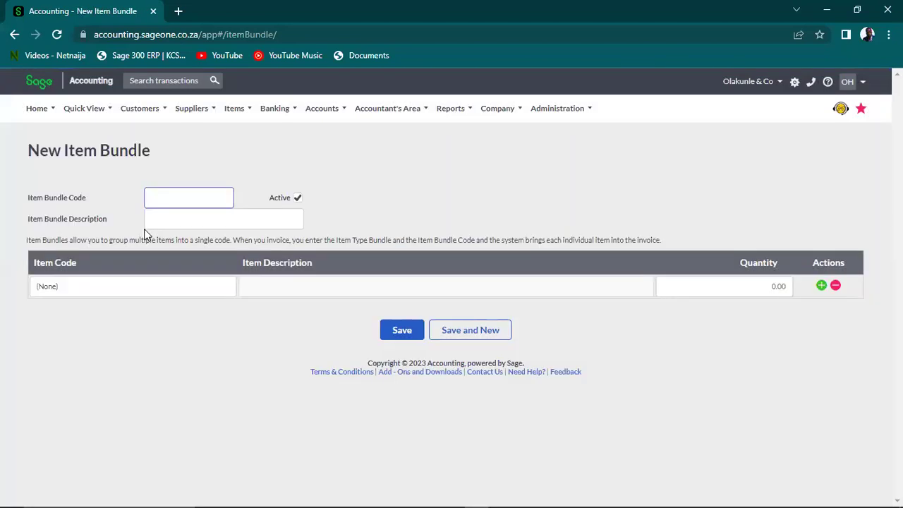
Enter Comp001 as the bundle code and copy it
type("Comp001")
key("ctrl+a")
key("ctrl+c")
key("Tab")
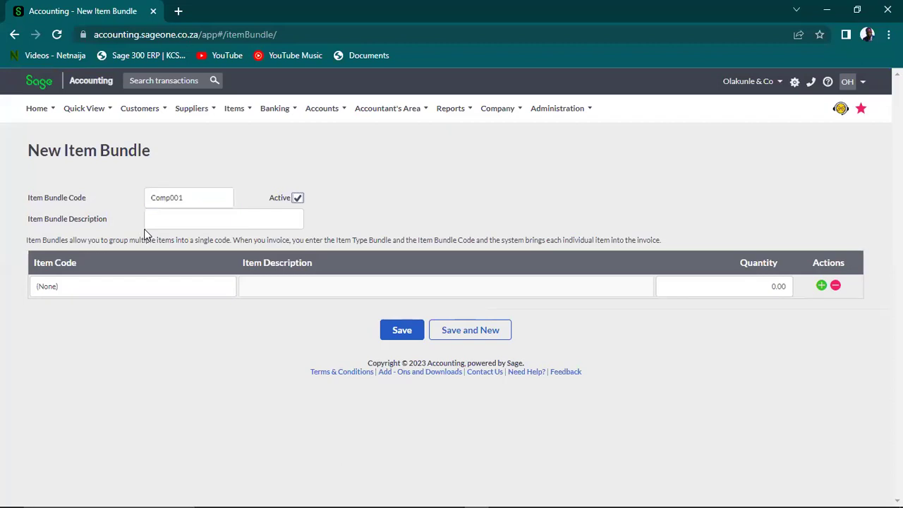
Paste Comp001 as the description and add HP001 HP Pavillion Core i7 1TB HD as line one
left_click(180, 217)
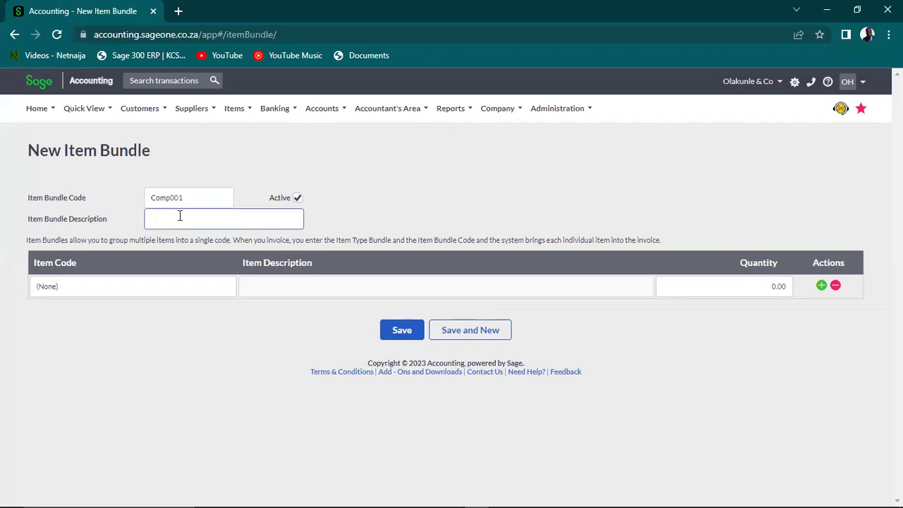
key("ctrl+v")
left_click(159, 289)
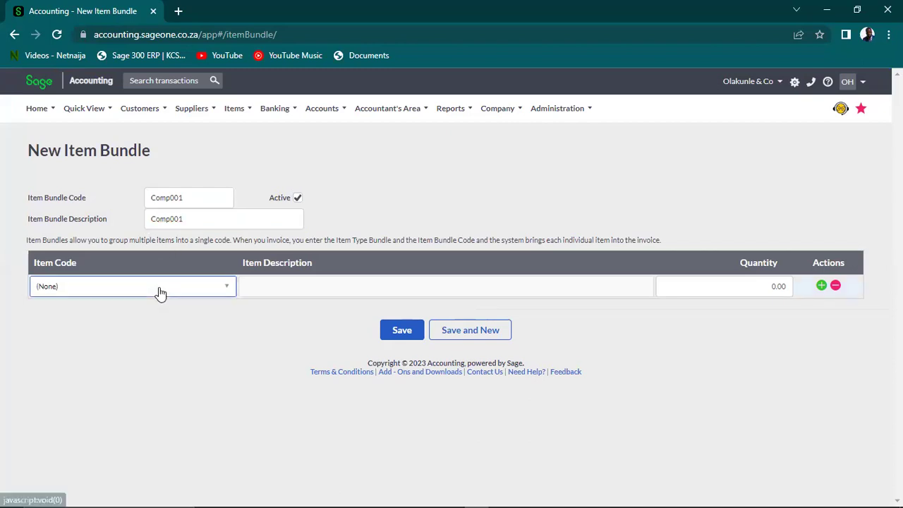
left_click(225, 286)
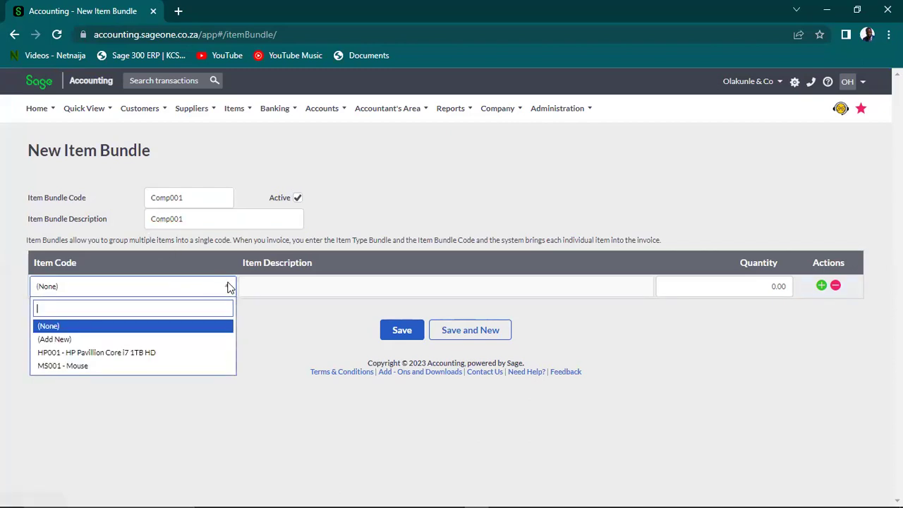
left_click(154, 354)
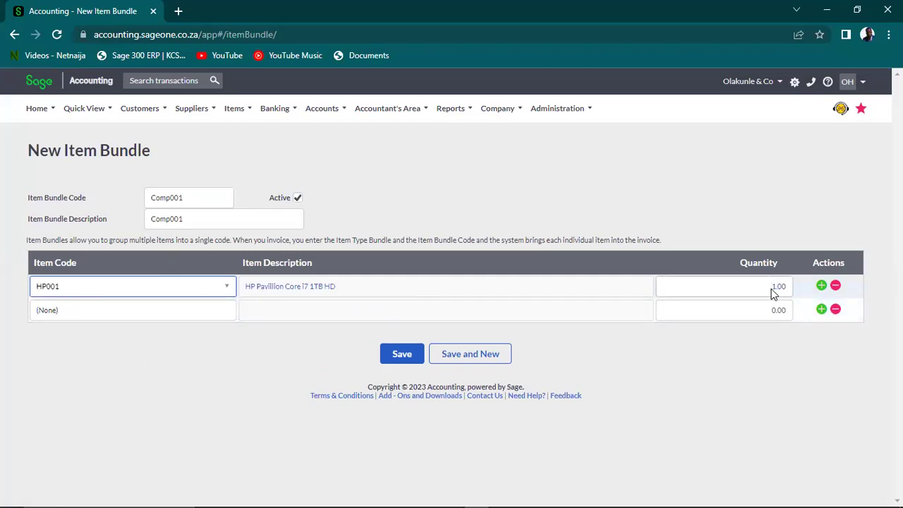
left_click(225, 314)
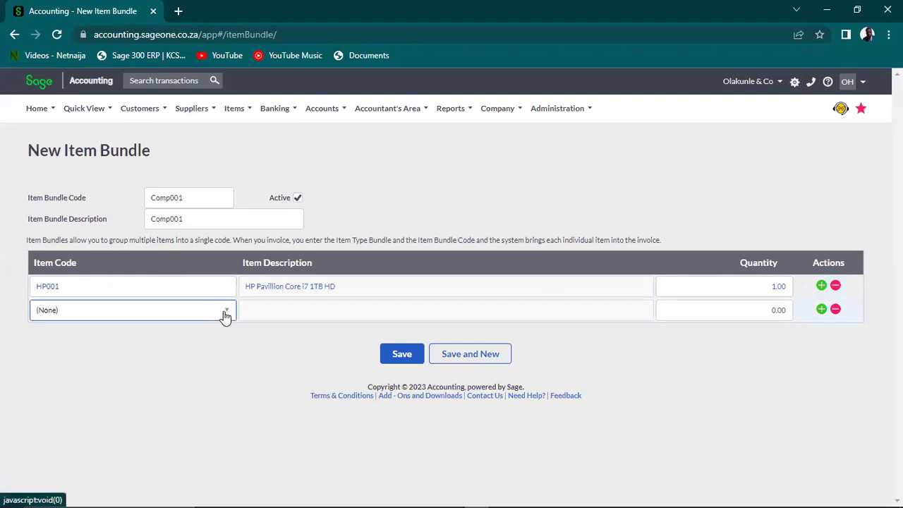
Choose MS001 Mouse at quantity 1.00 for the second bundle line, briefly opening Accountant's Area
left_click(226, 312)
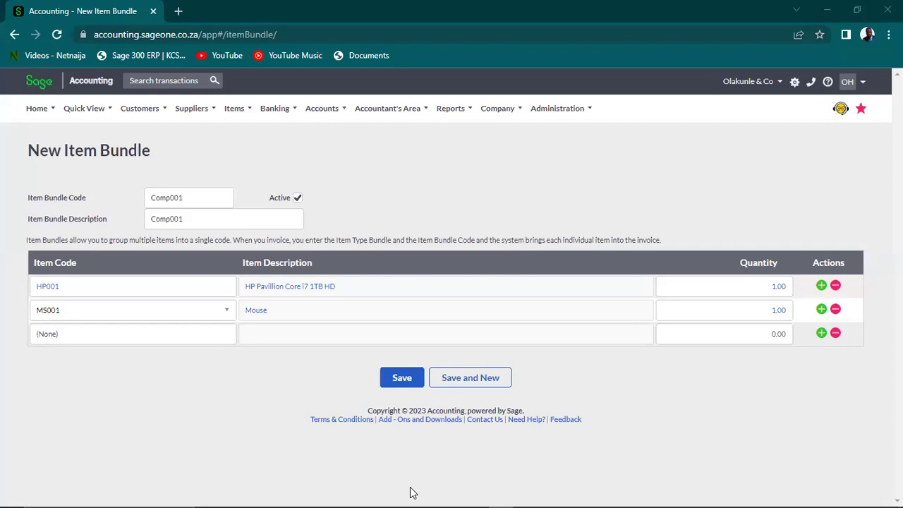
left_click(389, 112)
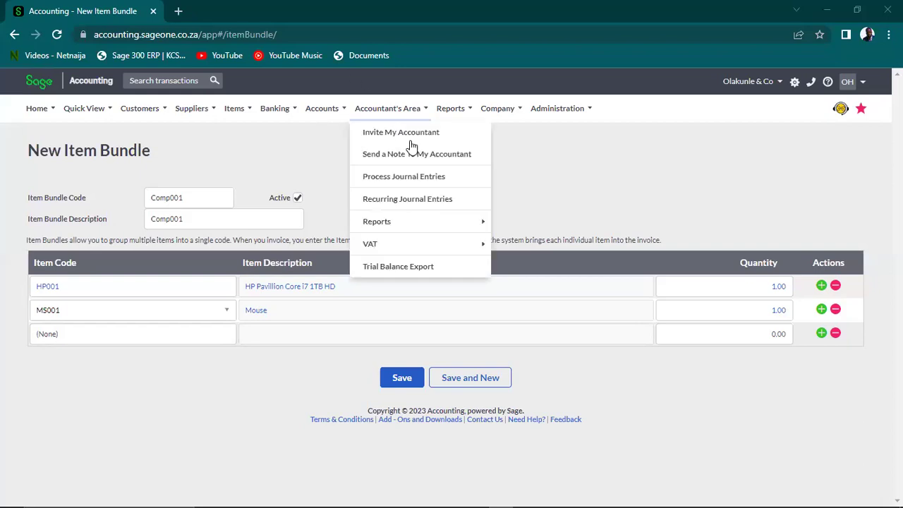
left_click(560, 197)
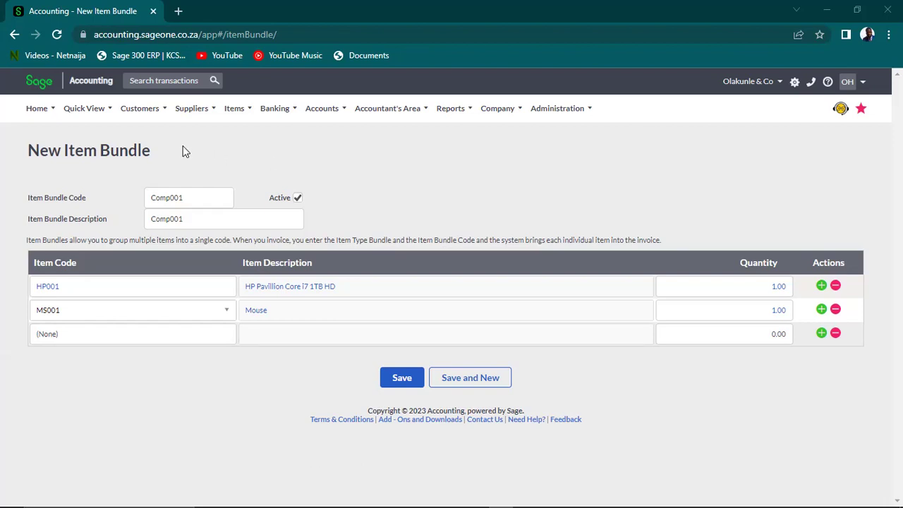
Replace the Comp001 description with 'Computer Bundle', check both item lines, and save the bundle
left_click_drag(185, 195, 151, 196)
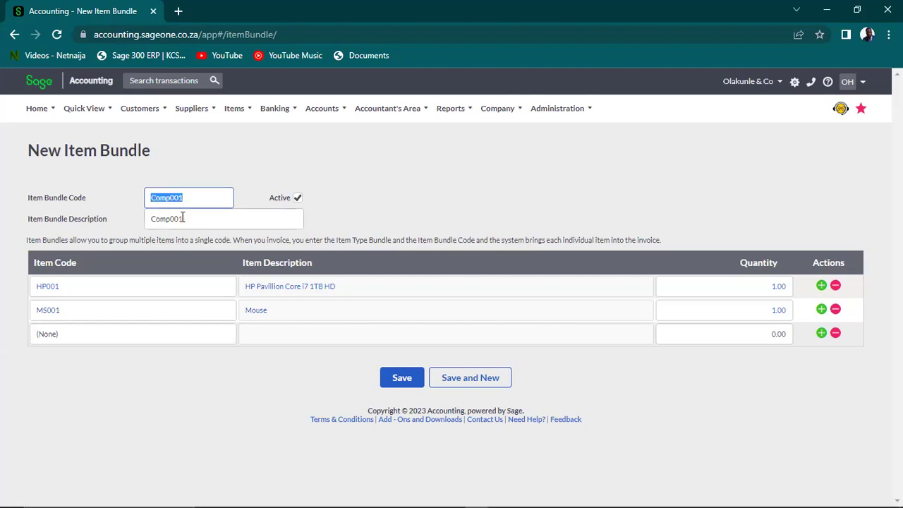
left_click(186, 198)
left_click(194, 219)
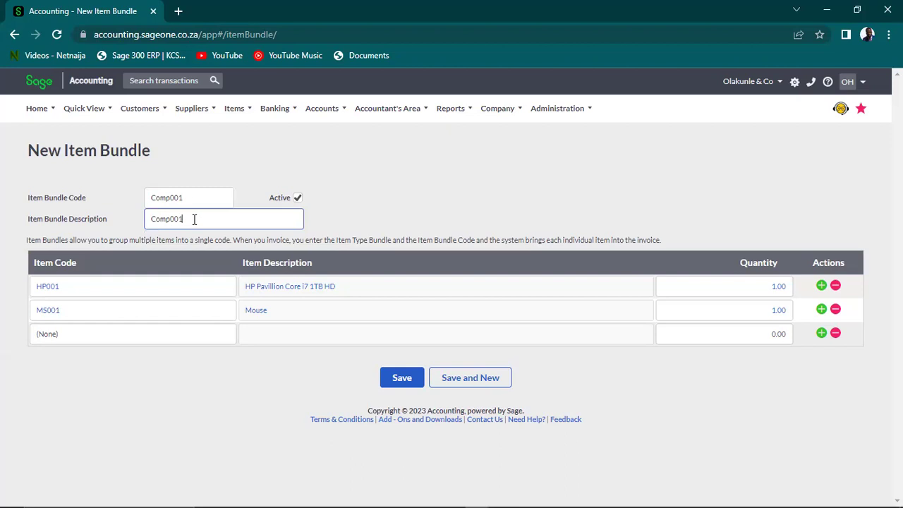
left_click_drag(194, 219, 120, 224)
type("Computer Bundle")
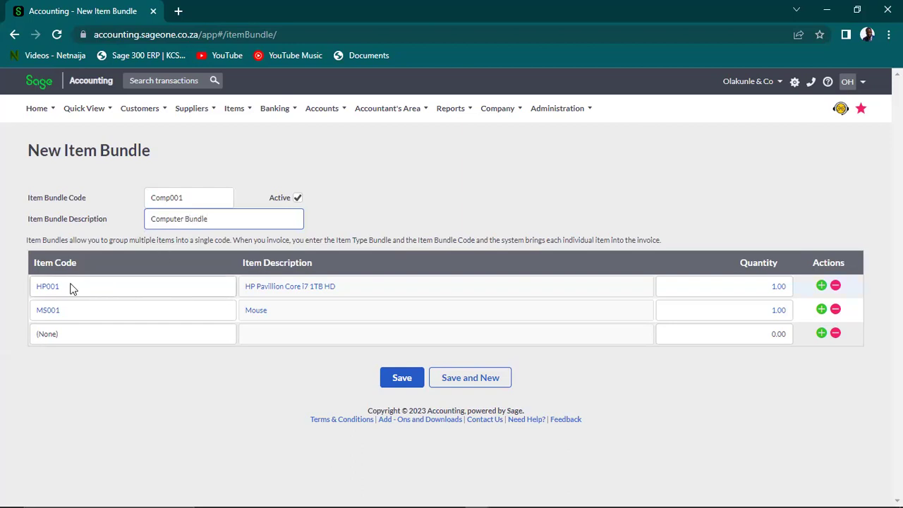
left_click(89, 286)
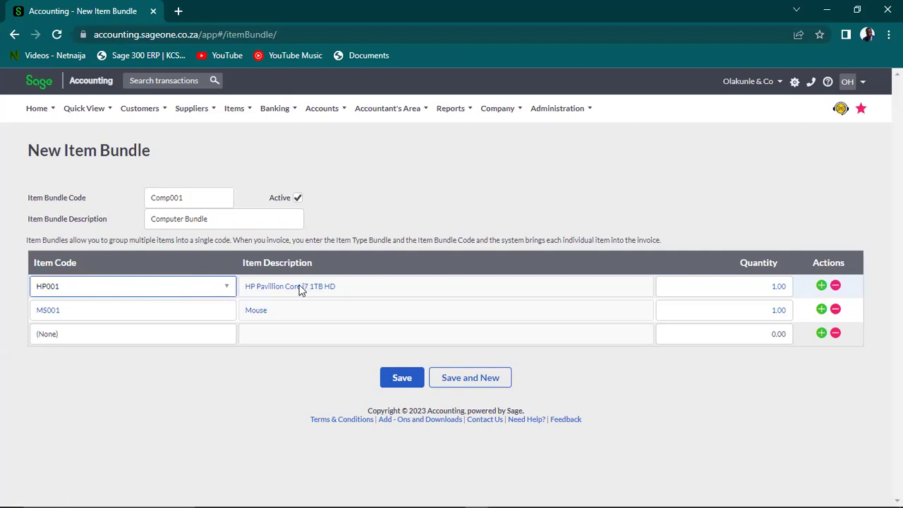
left_click(163, 308)
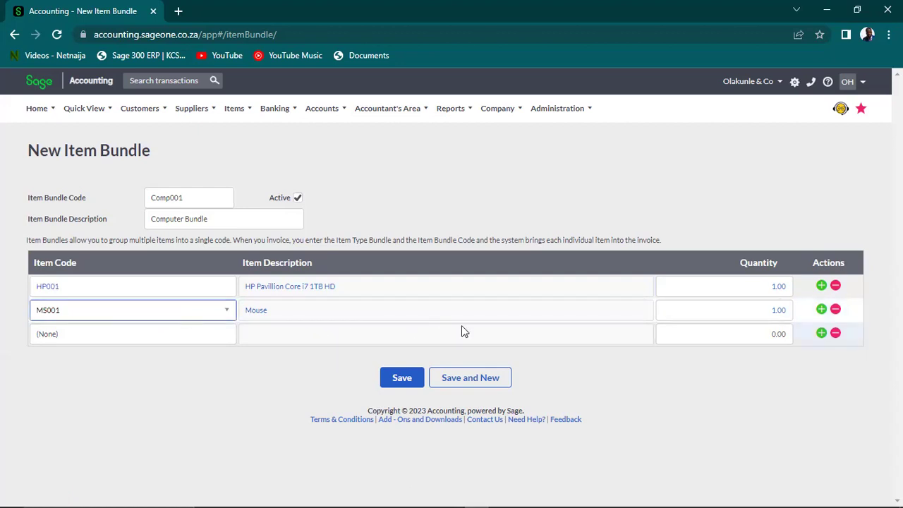
left_click(408, 380)
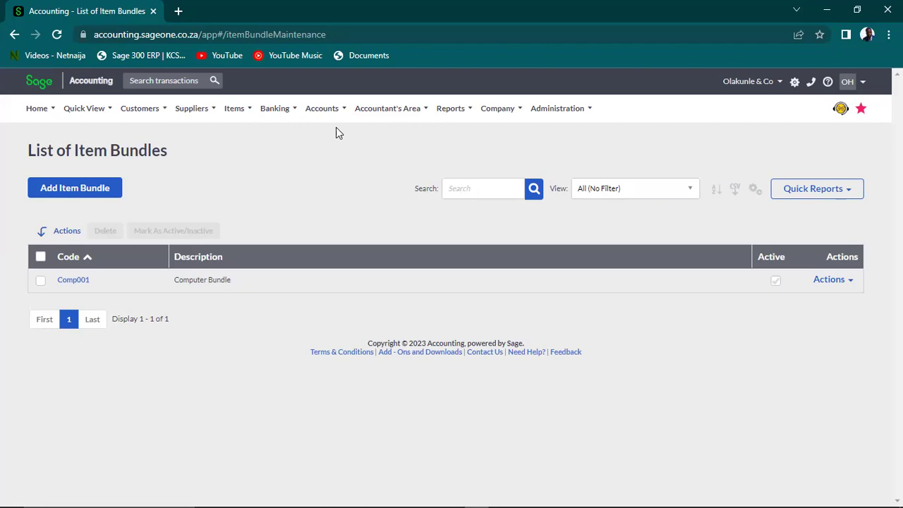
In Item Categories, add and save a category described 'Sage Training'
mouse_move(286, 106)
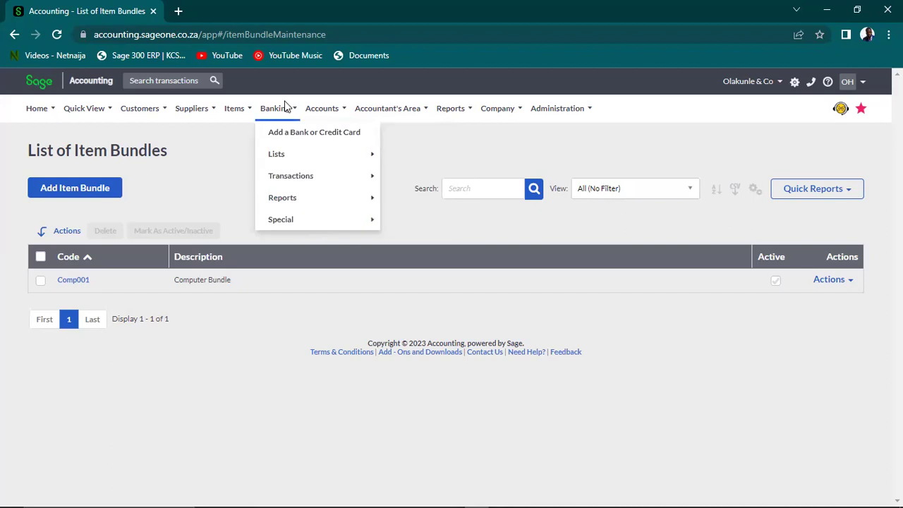
mouse_move(216, 112)
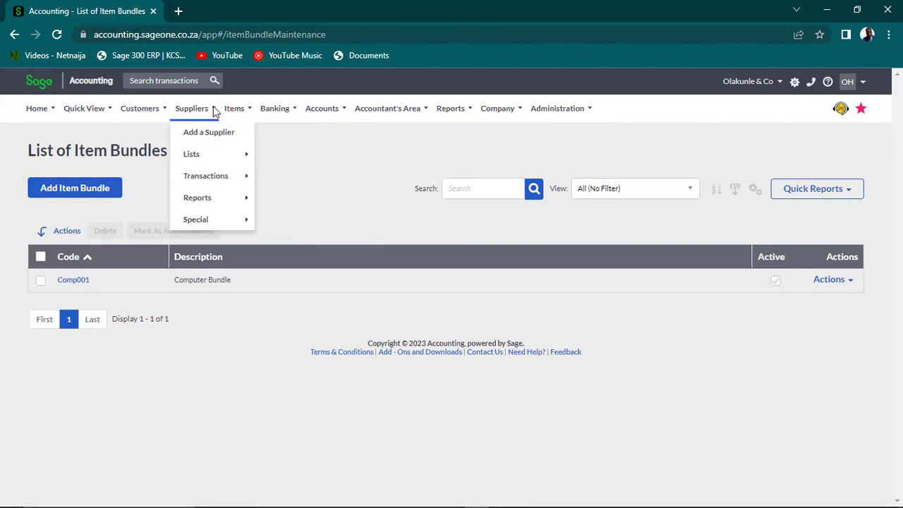
mouse_move(282, 176)
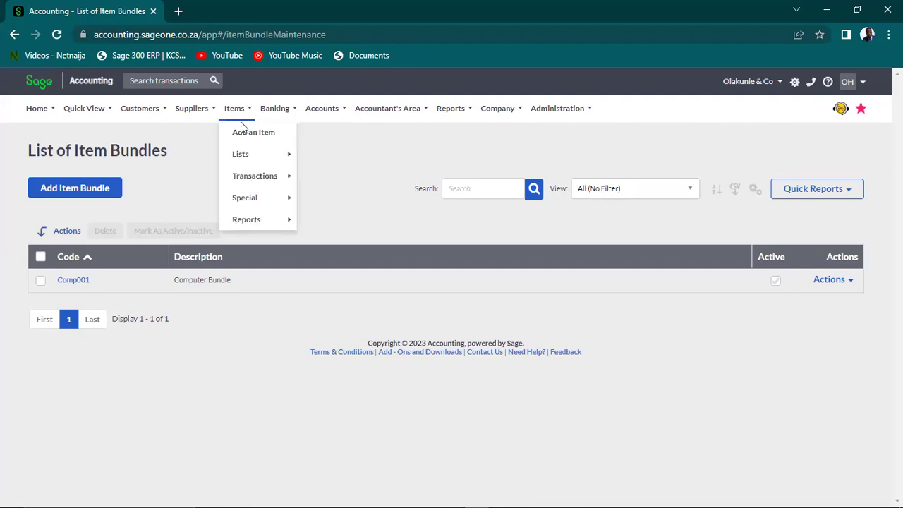
mouse_move(272, 157)
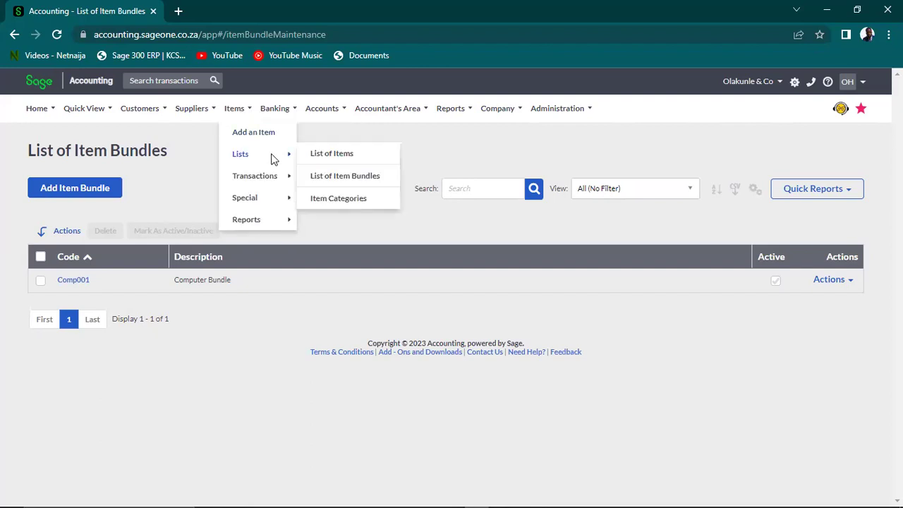
left_click(327, 199)
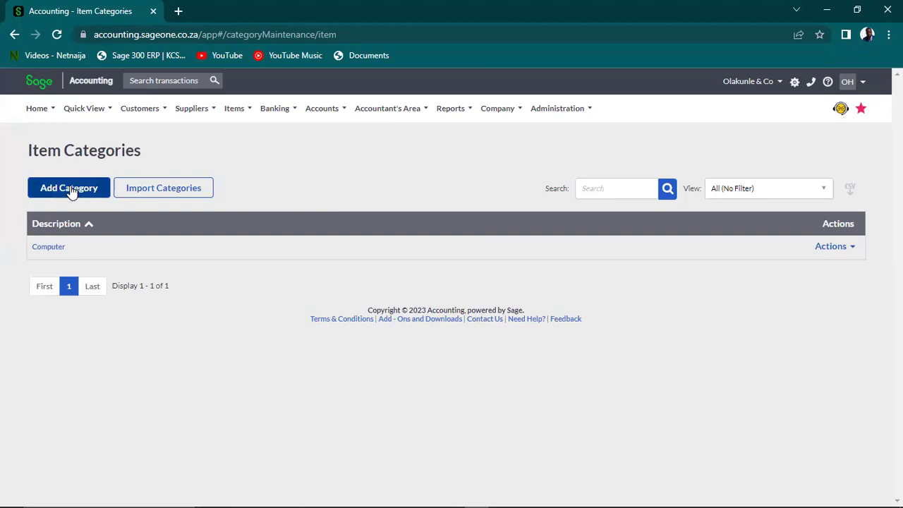
left_click(71, 190)
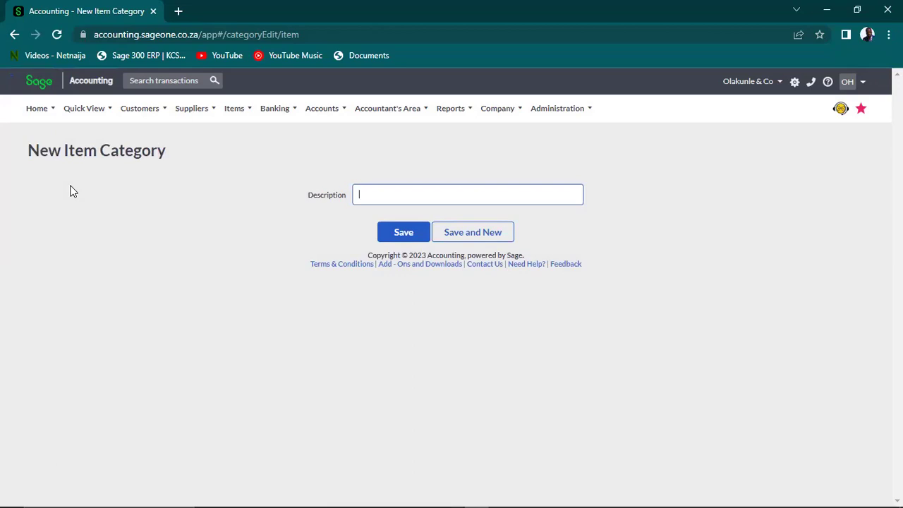
type("Sage Ser")
key("BackSpace")
key("BackSpace")
type("Training")
left_click(403, 233)
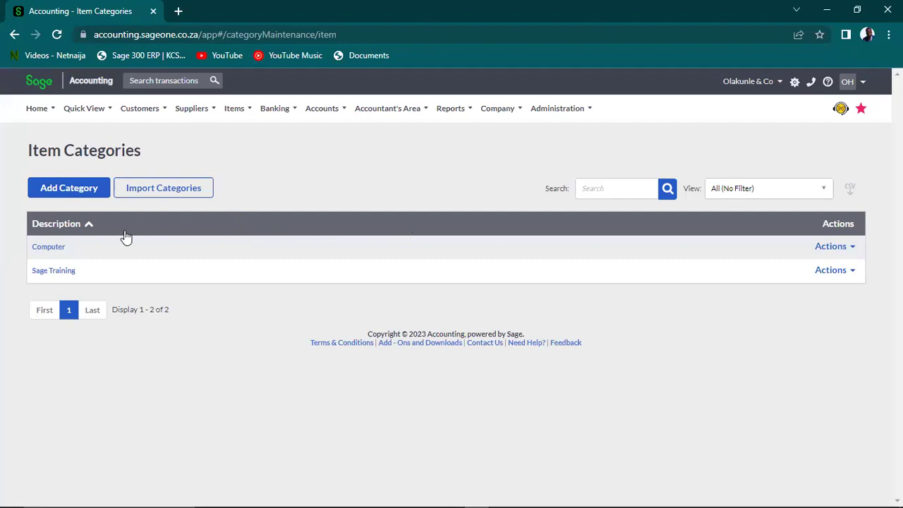
View the Computer category, return to the list, and bring up Banking > Lists
left_click(54, 248)
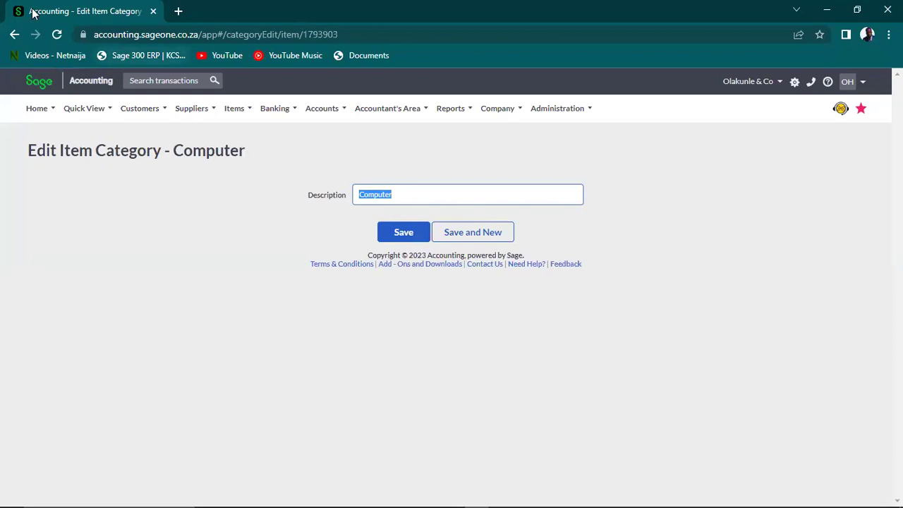
left_click(14, 35)
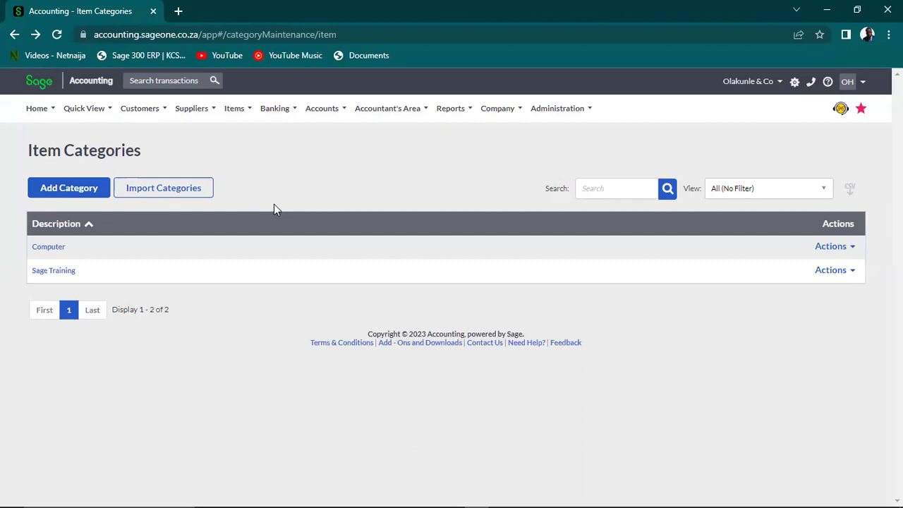
left_click(275, 111)
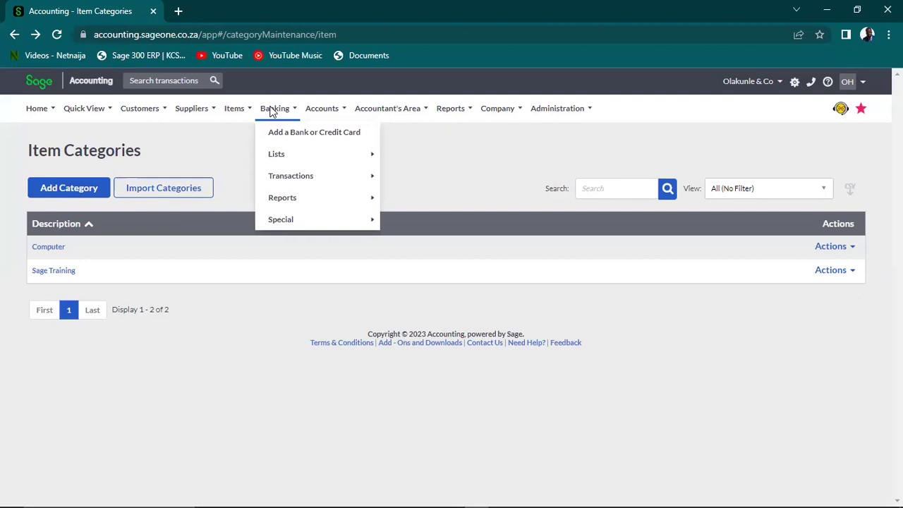
mouse_move(302, 158)
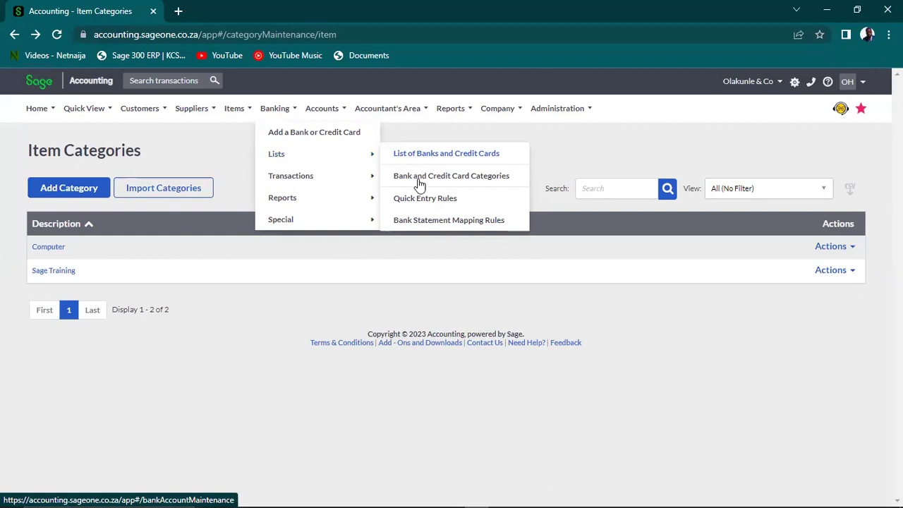
Under Bank and Credit Card Categories, add and save a category named 'Individual'
left_click(459, 178)
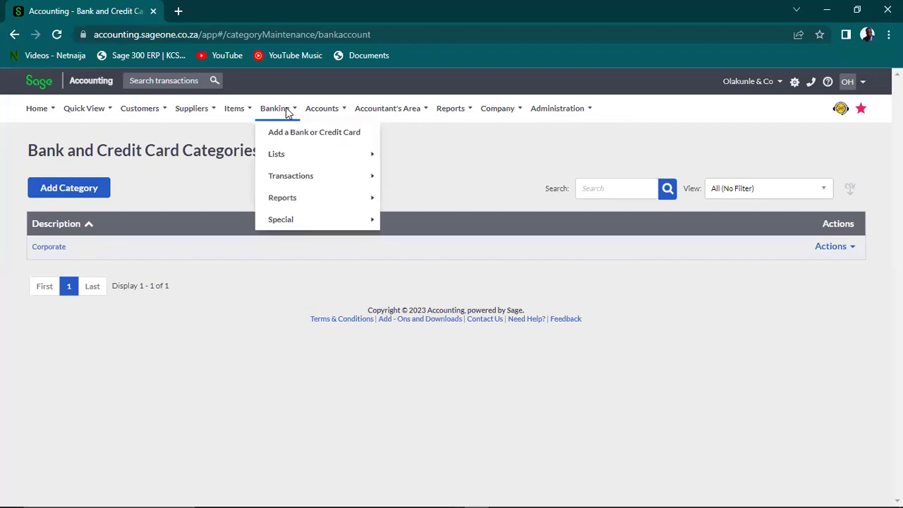
left_click(69, 194)
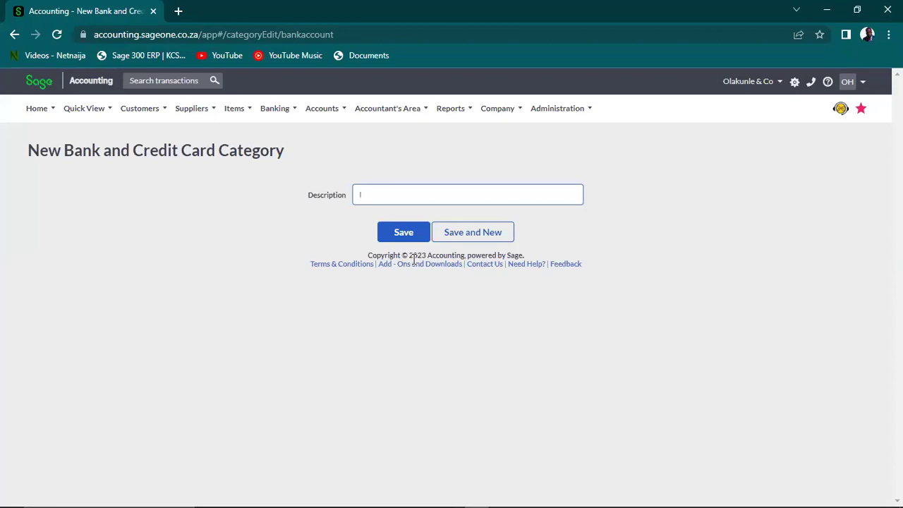
type("Id")
key("BackSpace")
key("BackSpace")
type("Id")
key("BackSpace")
key("BackSpace")
type("Individual")
left_click(408, 237)
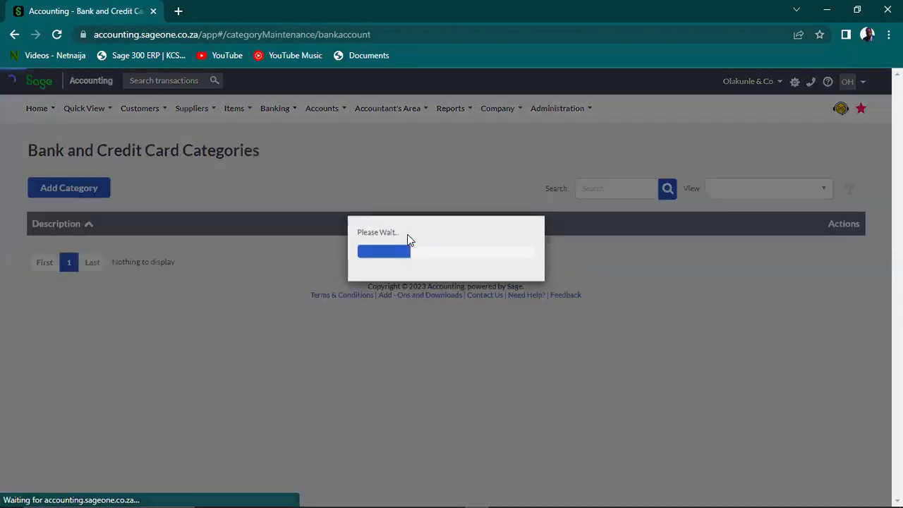
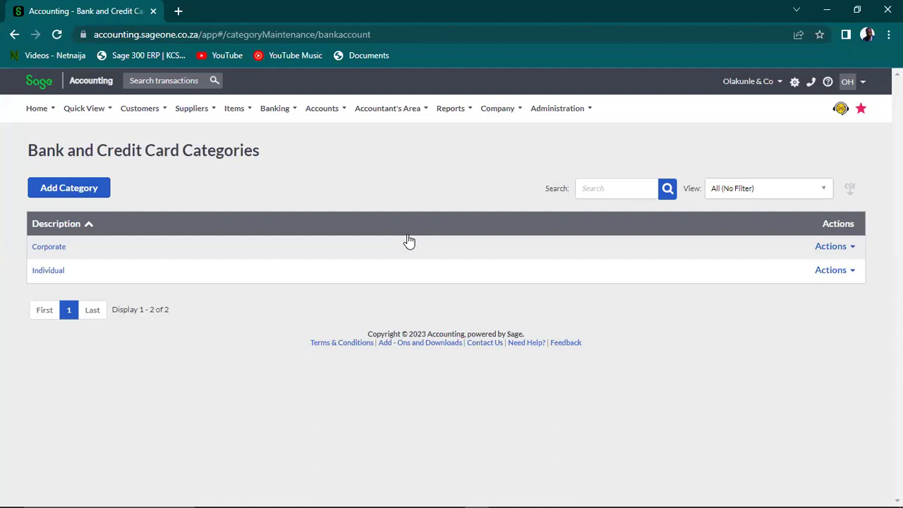
Open the List of Banks and Credit Cards from Banking > Lists
left_click(266, 113)
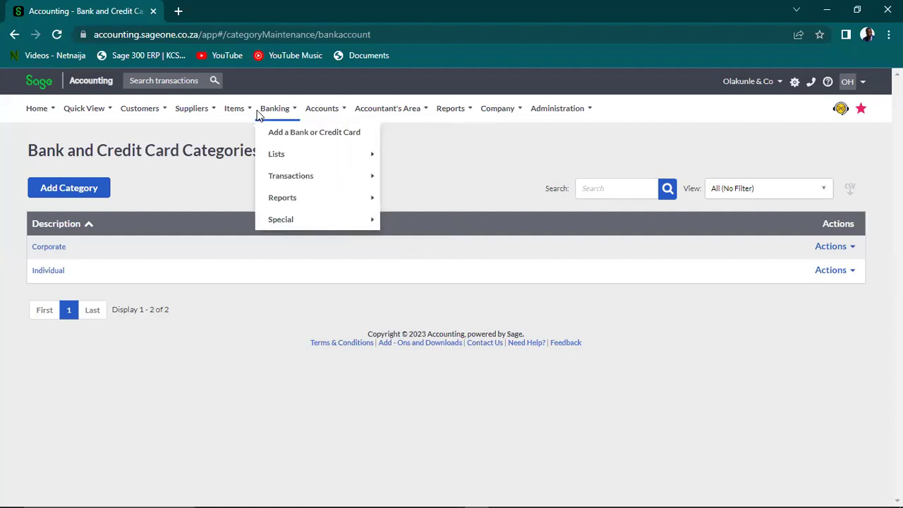
mouse_move(297, 161)
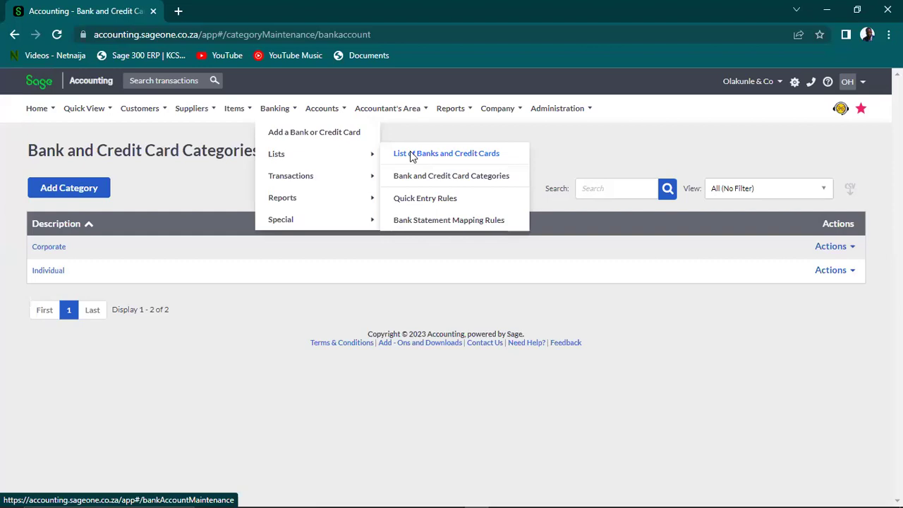
left_click(412, 156)
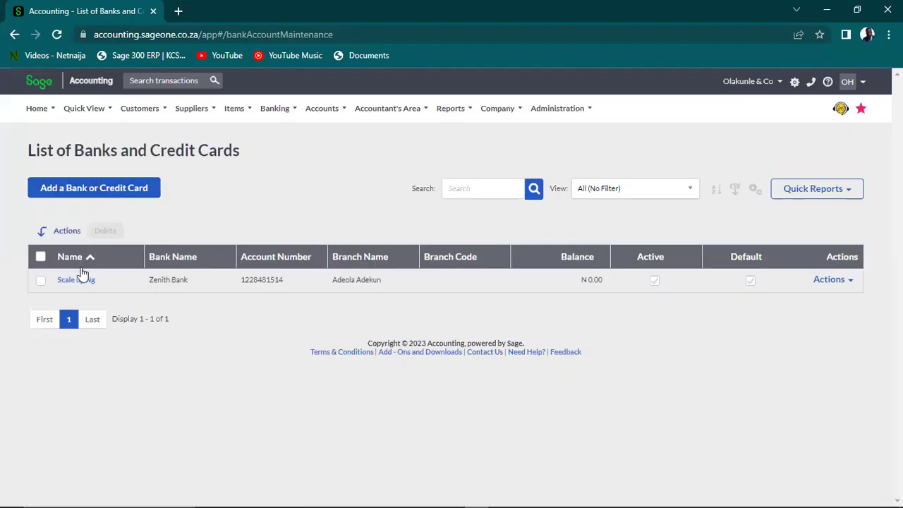
Rename the Scale up Ng account to 'Zenith - Scale up Ng' and save it
left_click(77, 280)
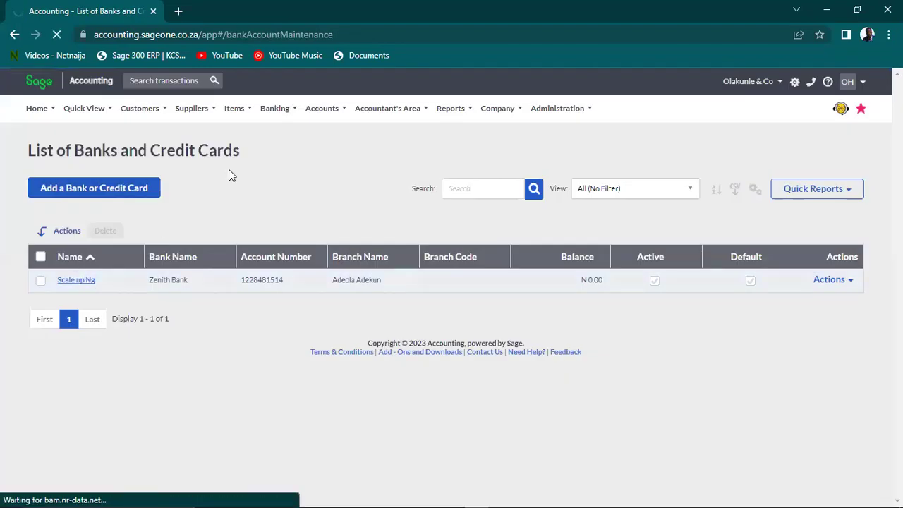
left_click(77, 280)
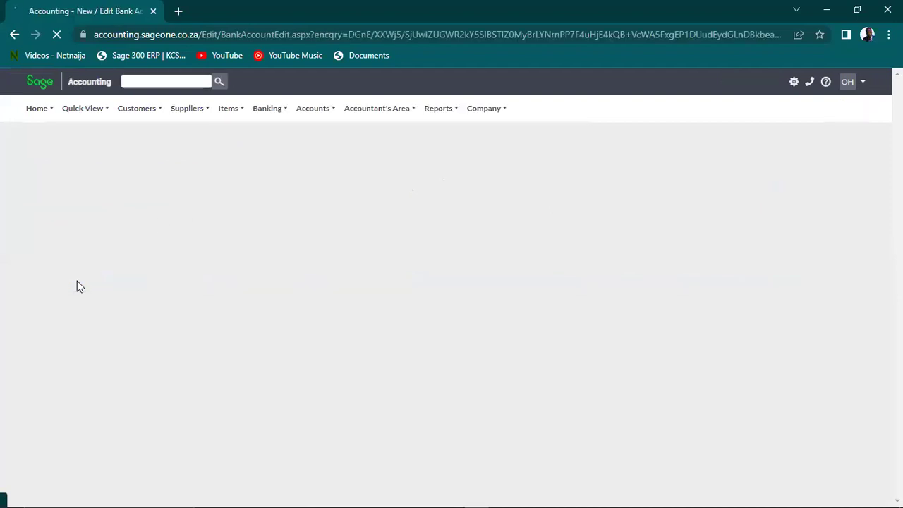
left_click(293, 241)
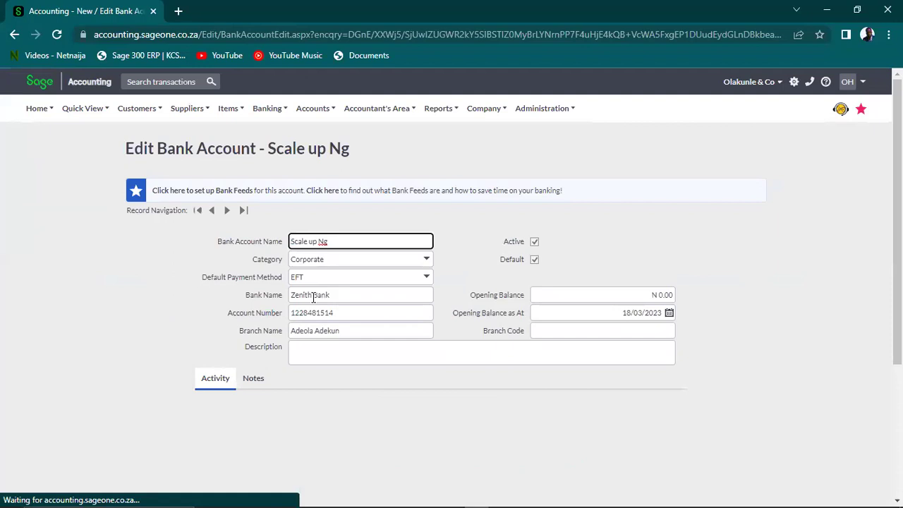
type("Zenith")
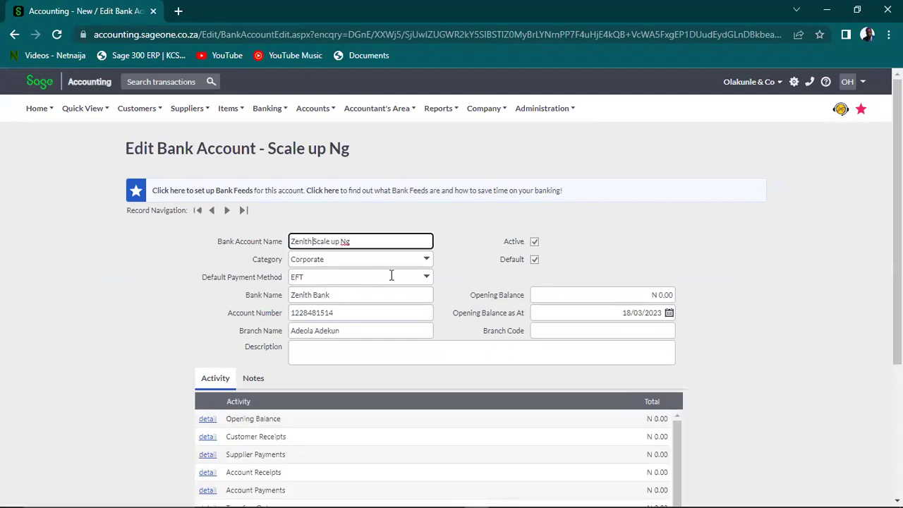
type(" -")
left_click(668, 225)
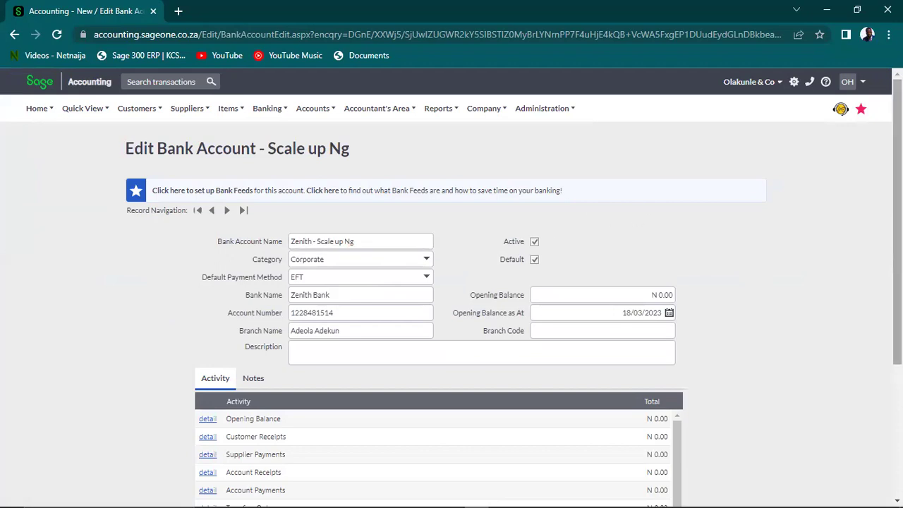
scroll(869, 367, "down", 3)
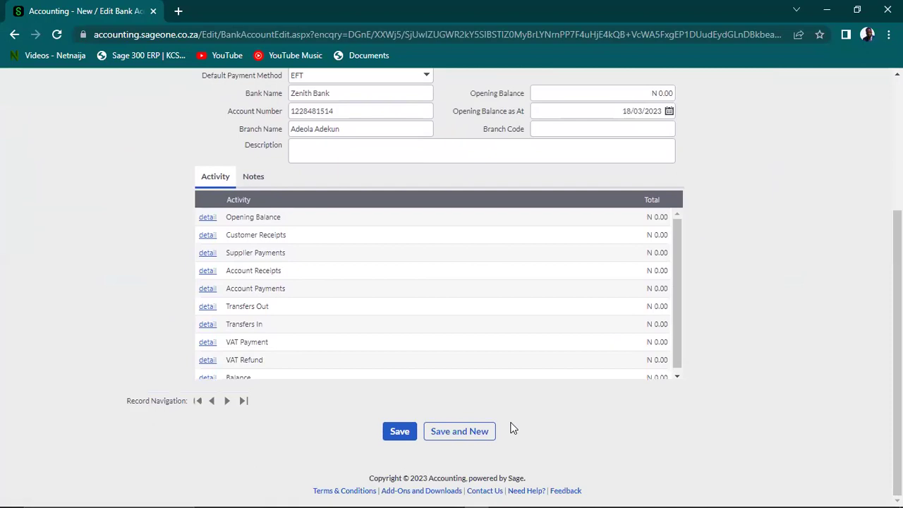
left_click(397, 433)
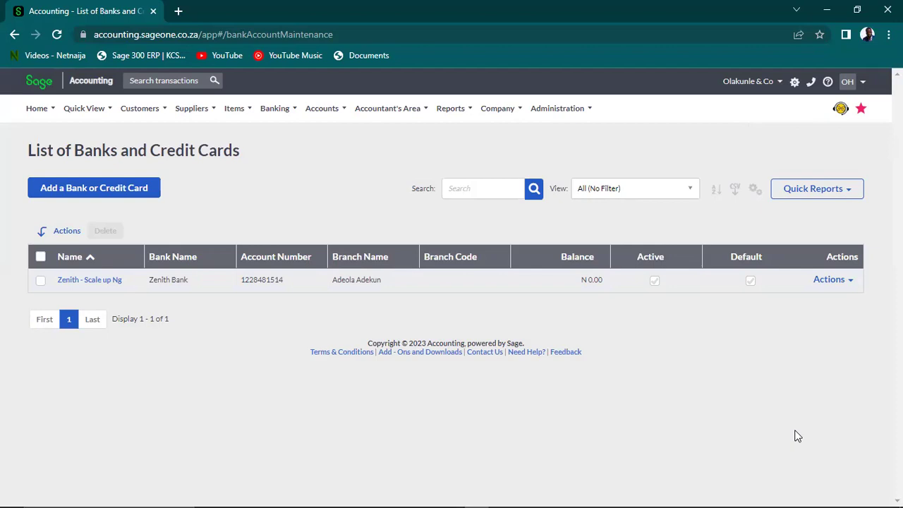
Browse the Customers, Suppliers and Items menus
left_click(141, 107)
mouse_move(166, 146)
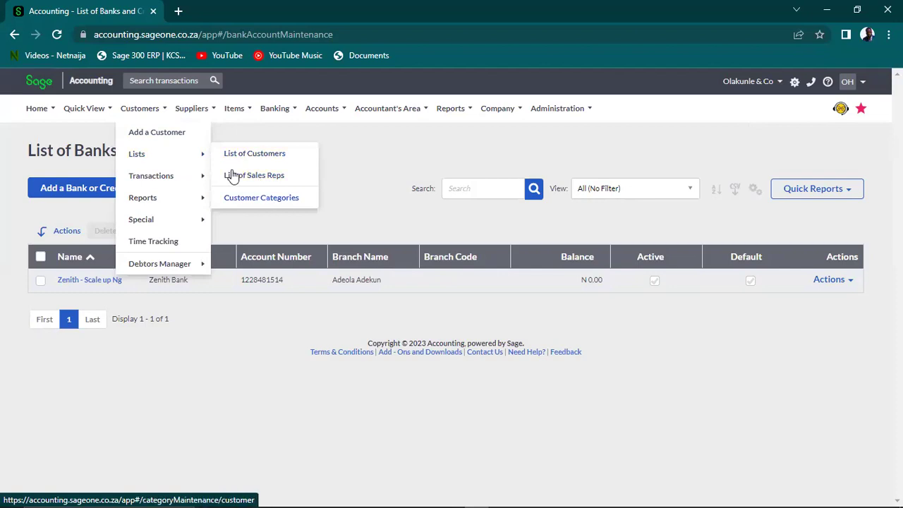
left_click(189, 108)
mouse_move(225, 161)
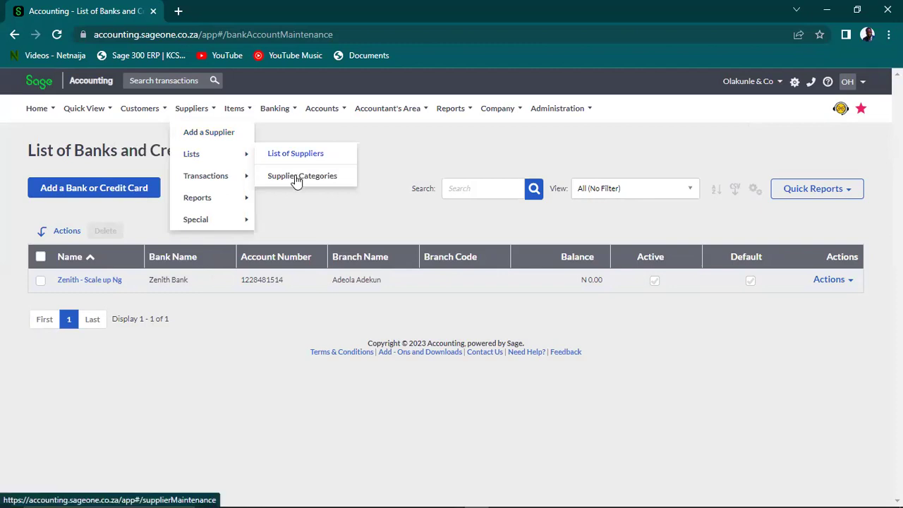
left_click(234, 108)
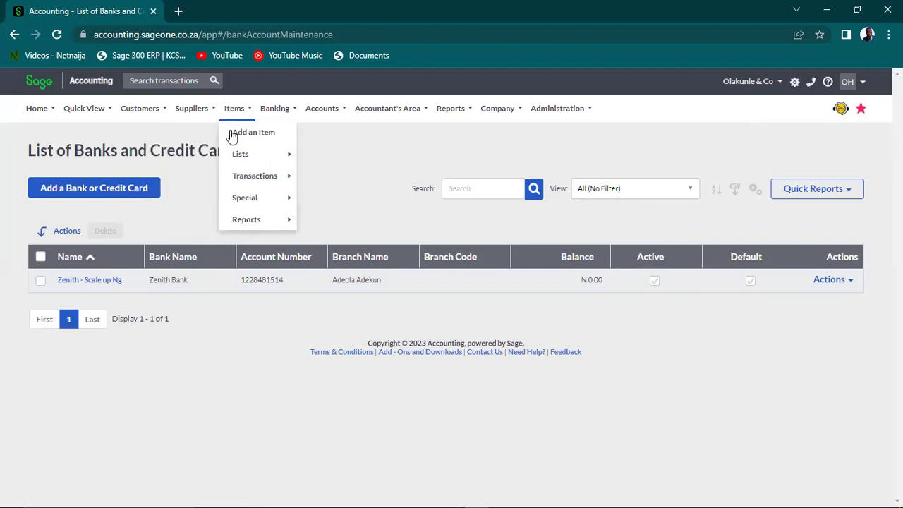
mouse_move(263, 163)
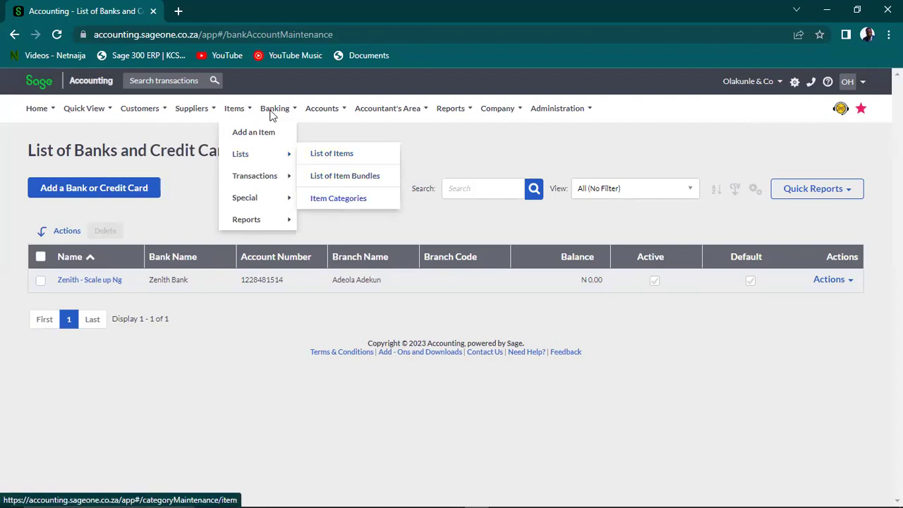
Go to Bank Statement Mapping Rules under Banking > Lists
mouse_move(274, 114)
mouse_move(299, 158)
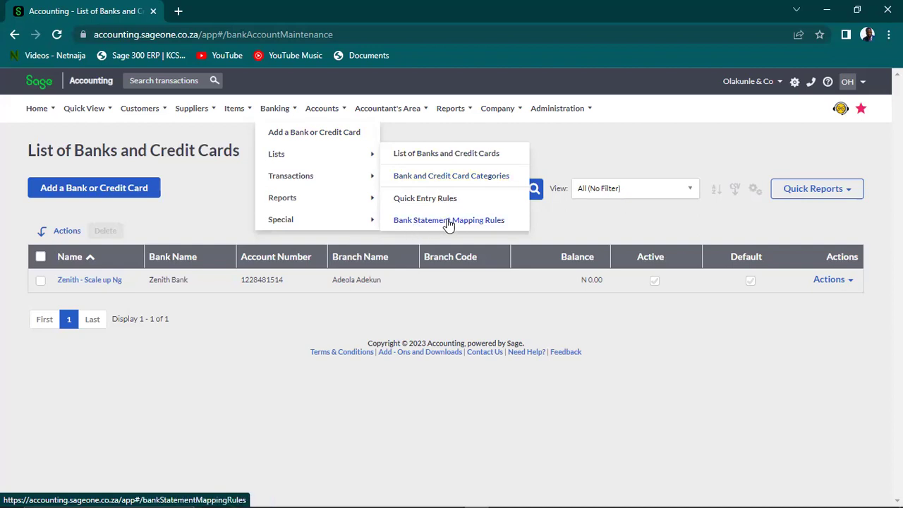
left_click(449, 222)
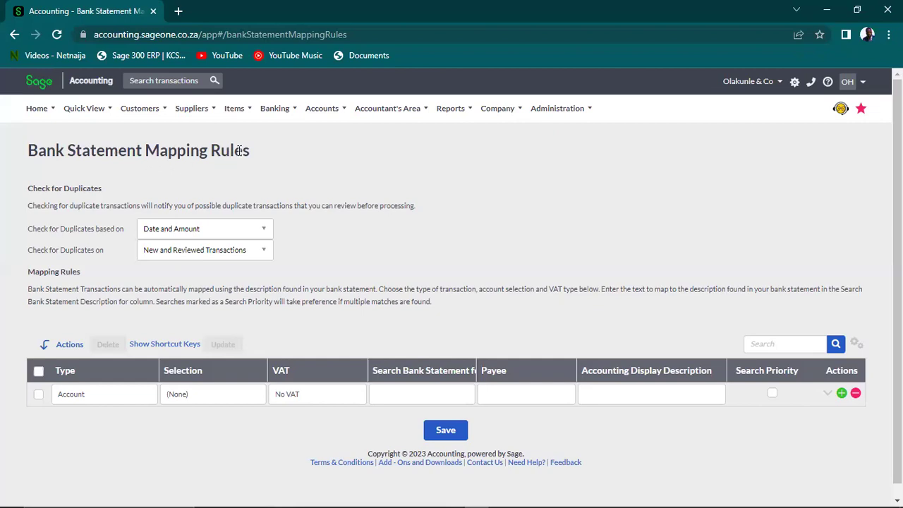
Set the first mapping rule to type Account with Other Sales selected
left_click_drag(253, 148, 19, 170)
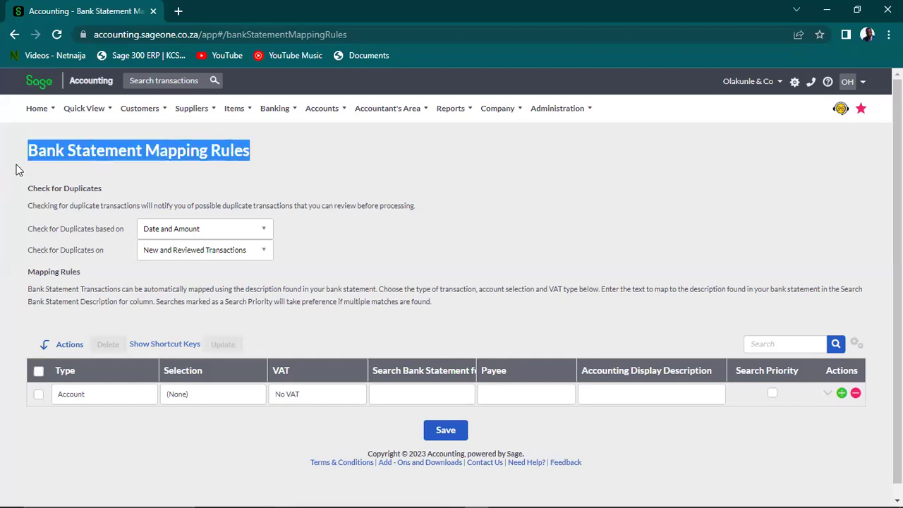
left_click(119, 398)
left_click(120, 398)
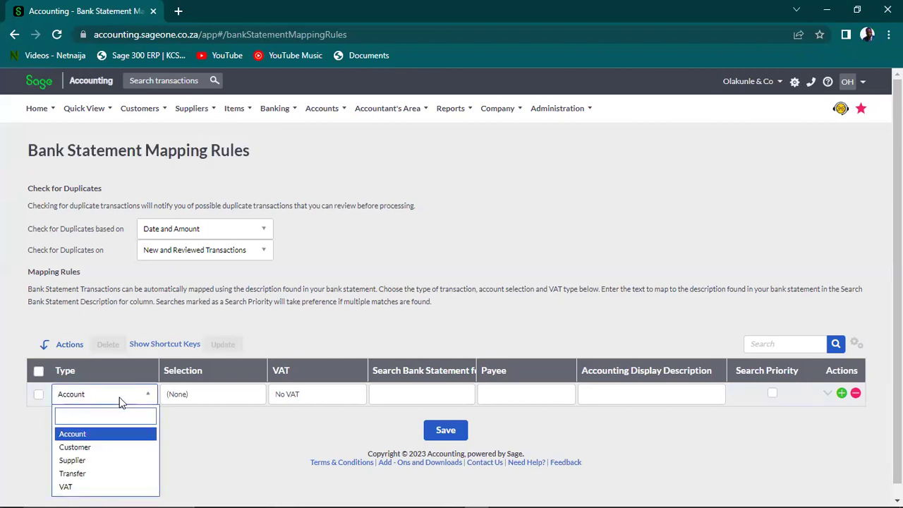
left_click(139, 397)
left_click(196, 395)
left_click(196, 395)
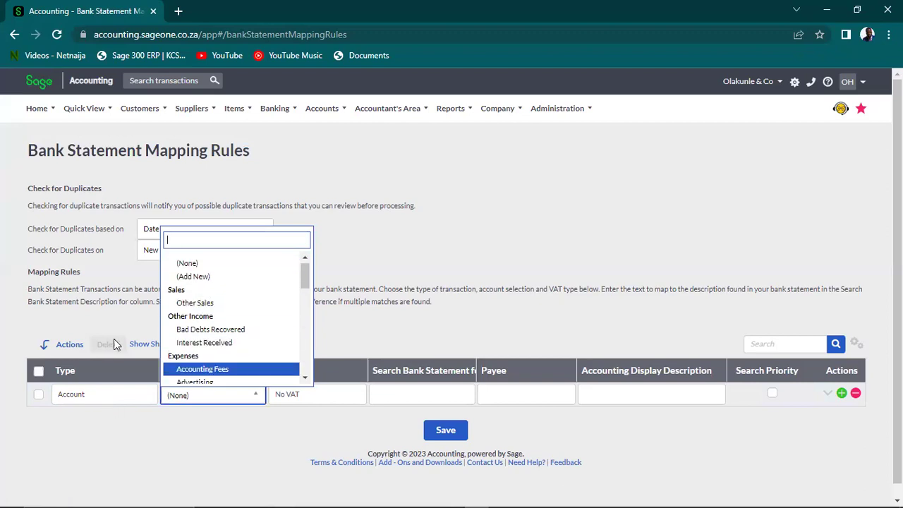
left_click(414, 290)
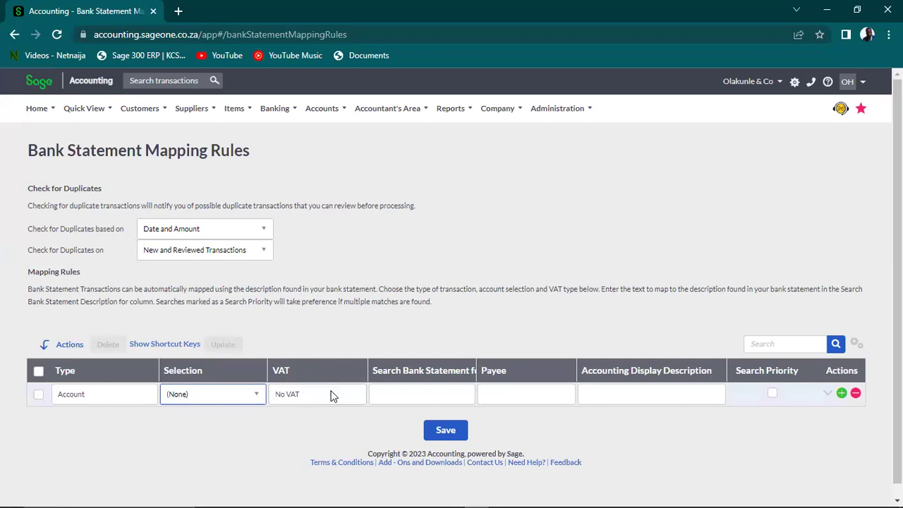
left_click(250, 399)
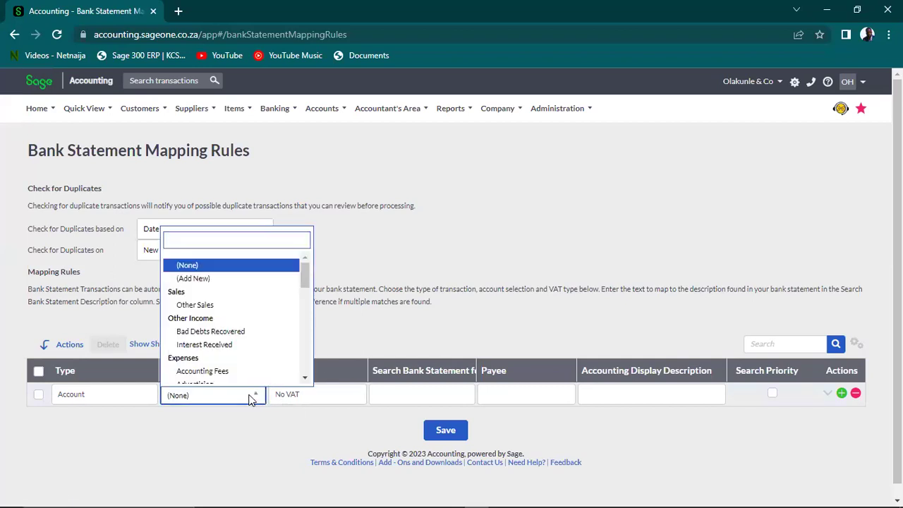
left_click(232, 308)
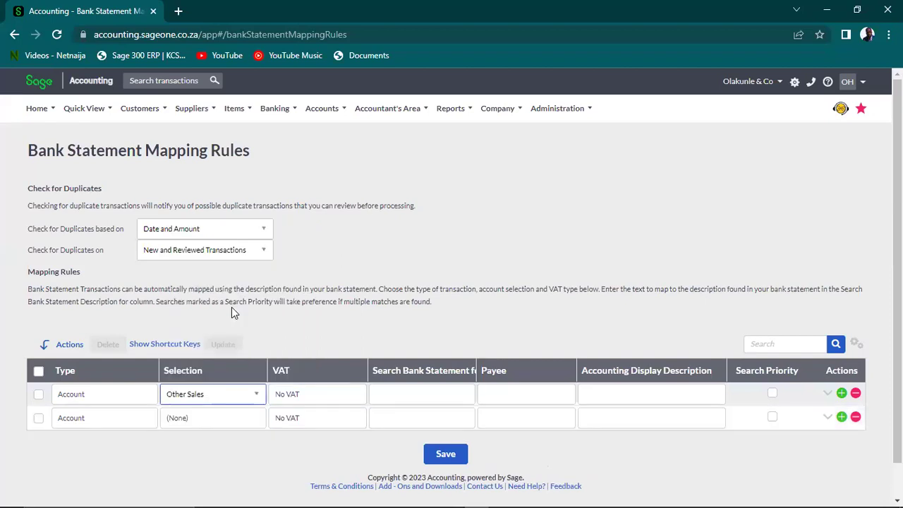
Give the first rule search text 'sales', a payee name, and description 'Sales of Product'
left_click(406, 394)
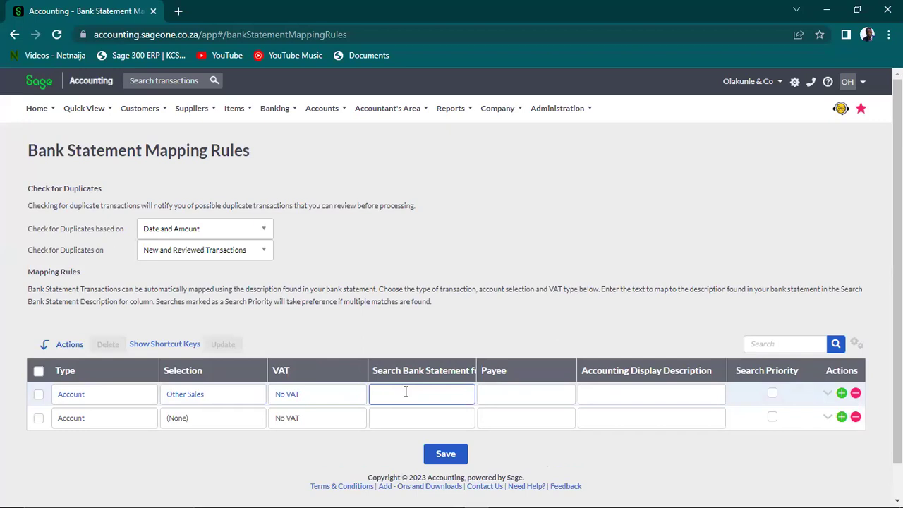
type("s")
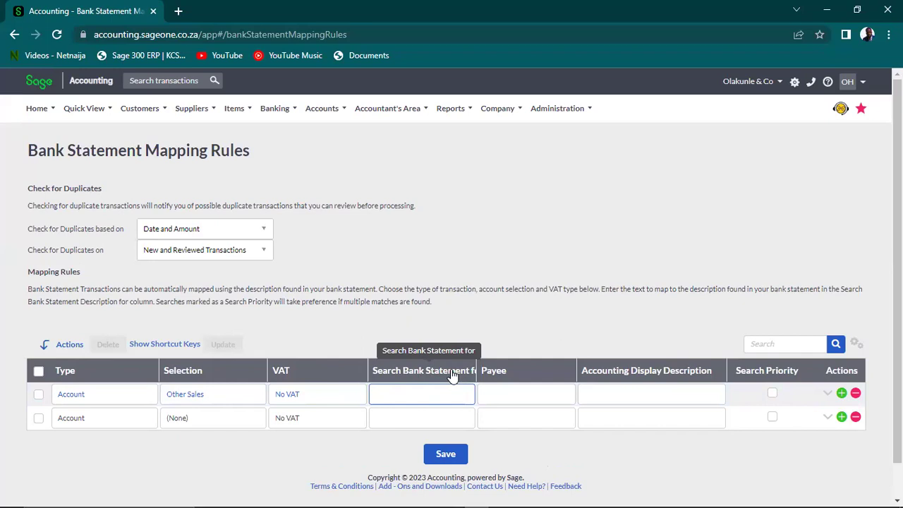
type("sales")
key("Tab")
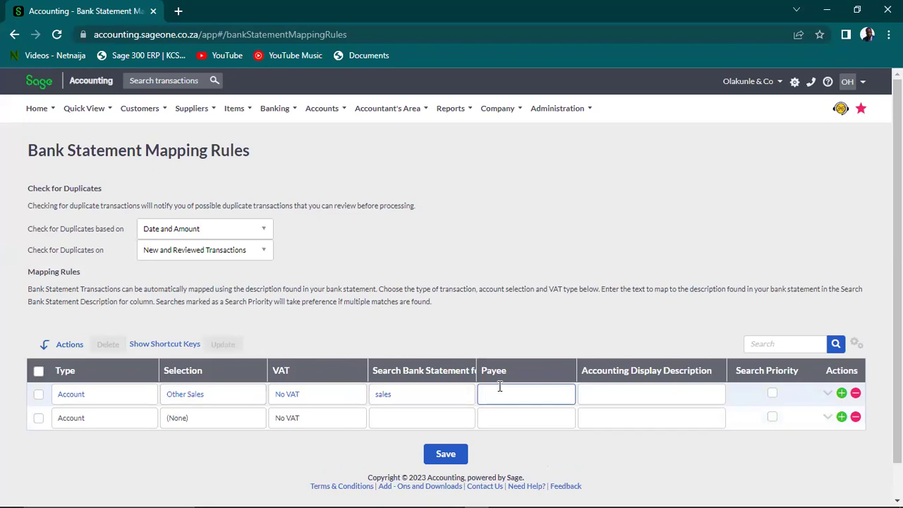
type("Kunle")
left_click(621, 395)
type("Sales of Product")
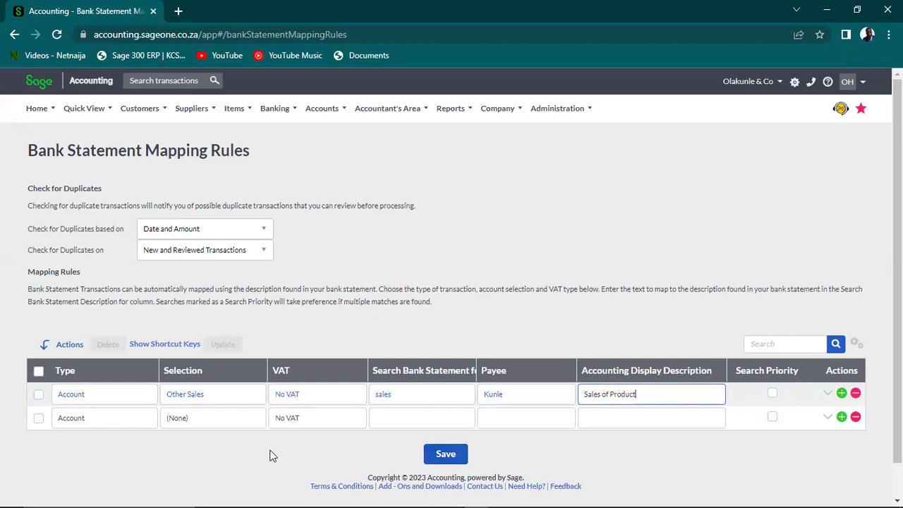
left_click(215, 423)
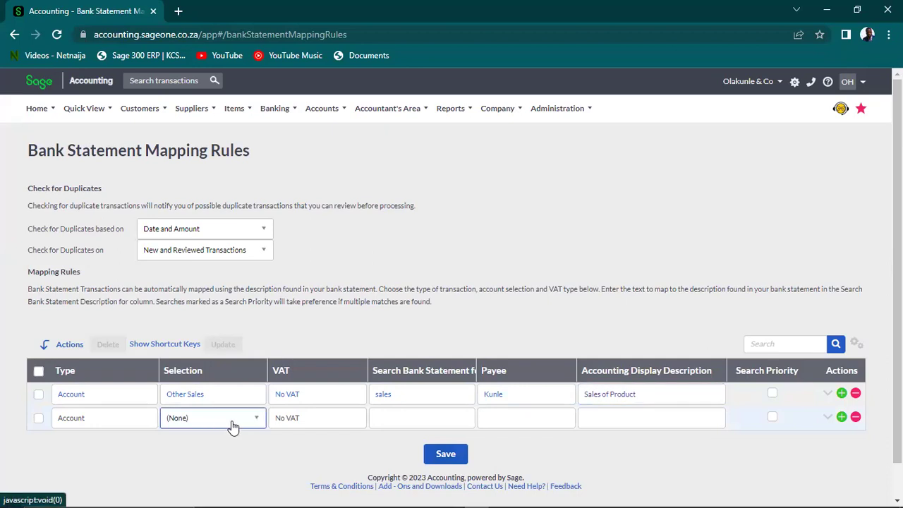
Set the second rule to type Account with Electricity & Water selected
left_click(231, 421)
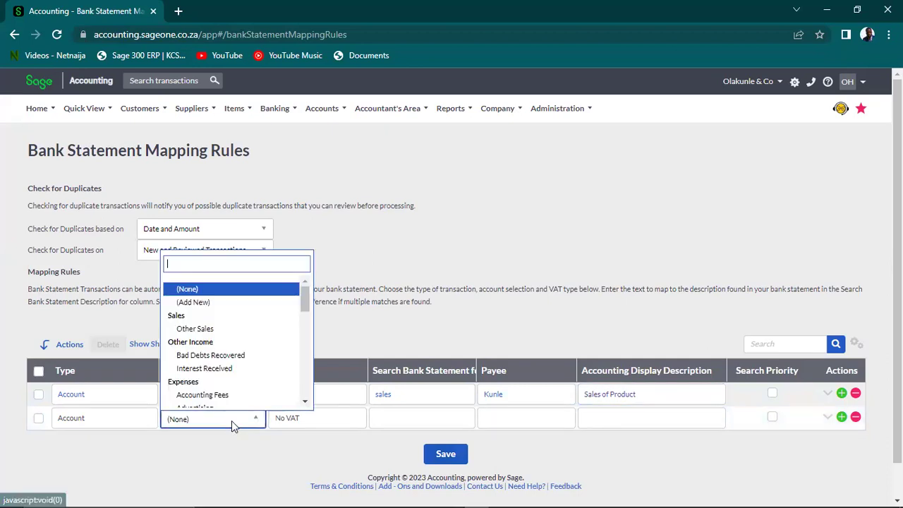
left_click(145, 419)
left_click(147, 421)
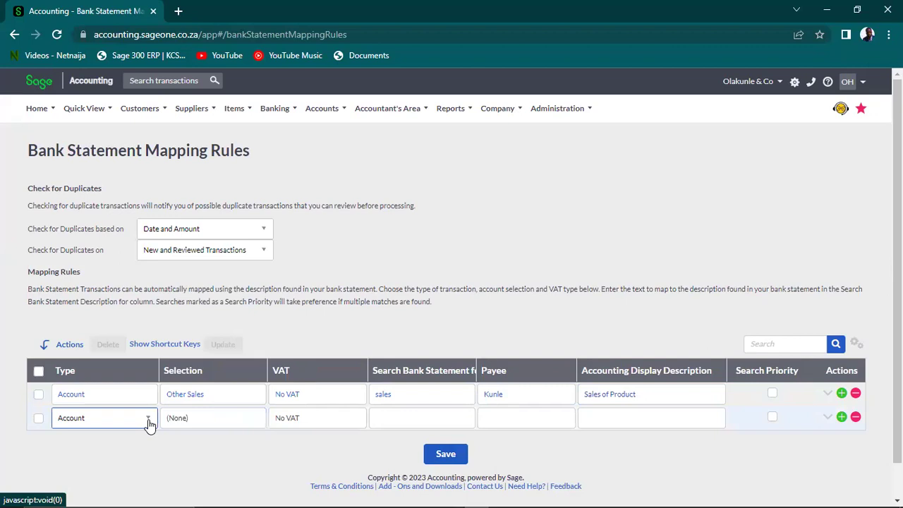
left_click(149, 422)
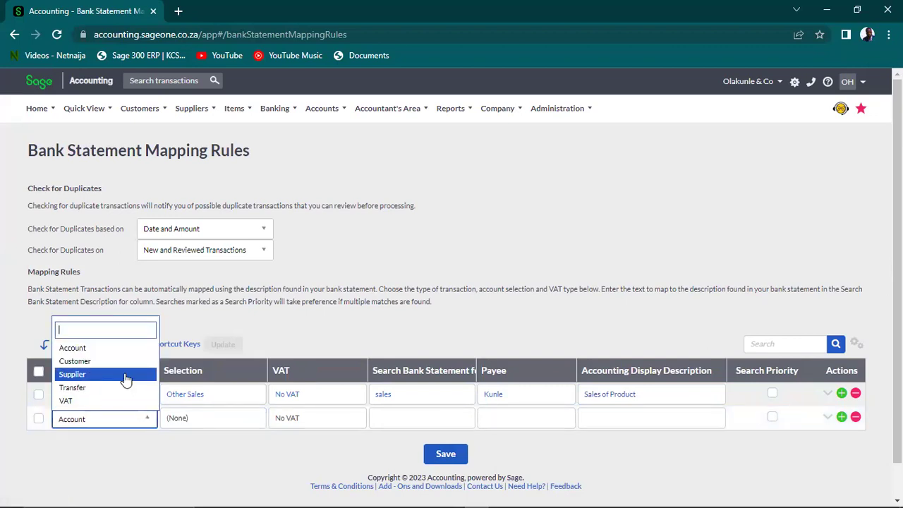
left_click(124, 348)
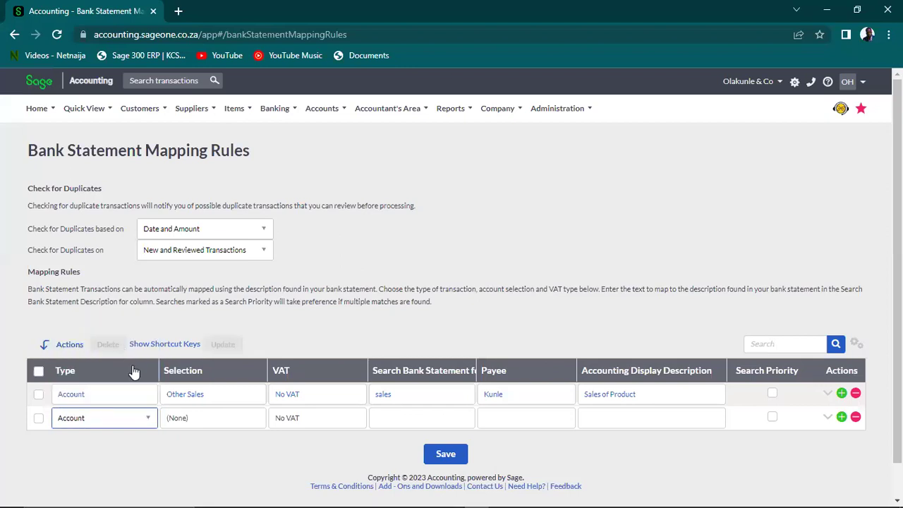
left_click(212, 423)
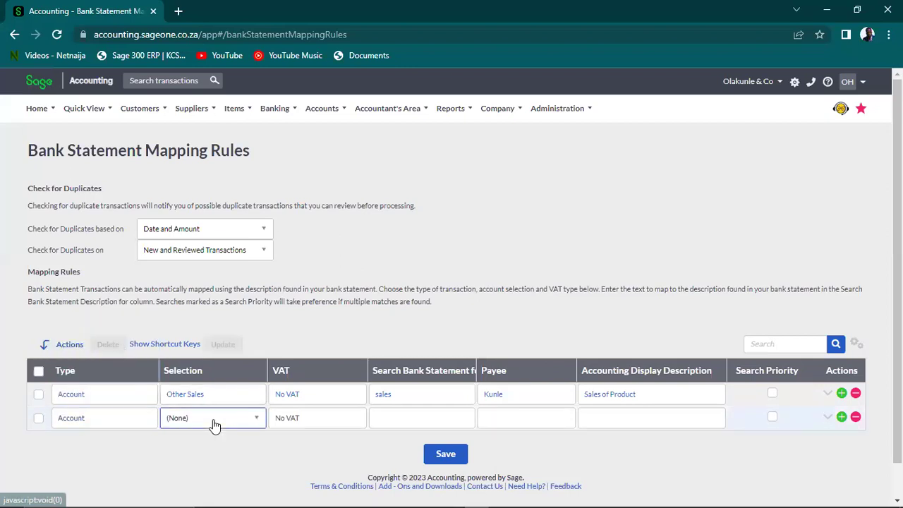
left_click(252, 426)
left_click_drag(304, 301, 304, 328)
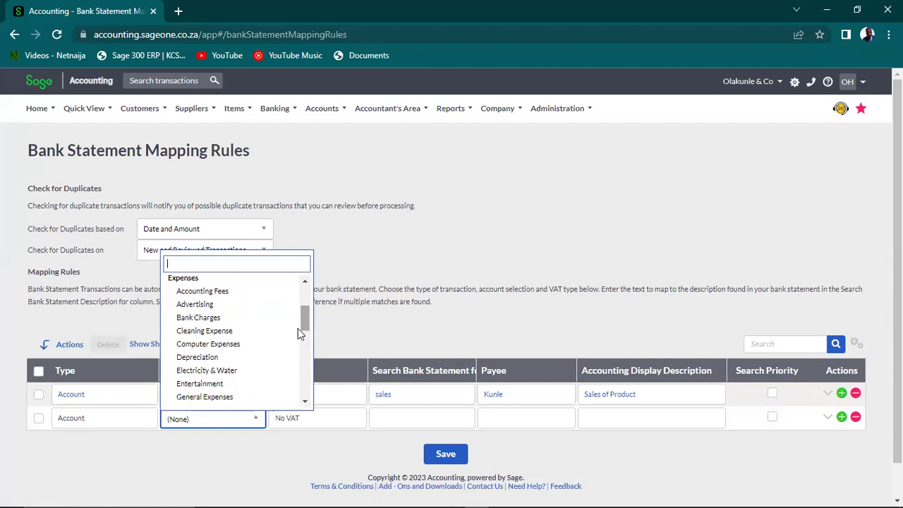
left_click(234, 372)
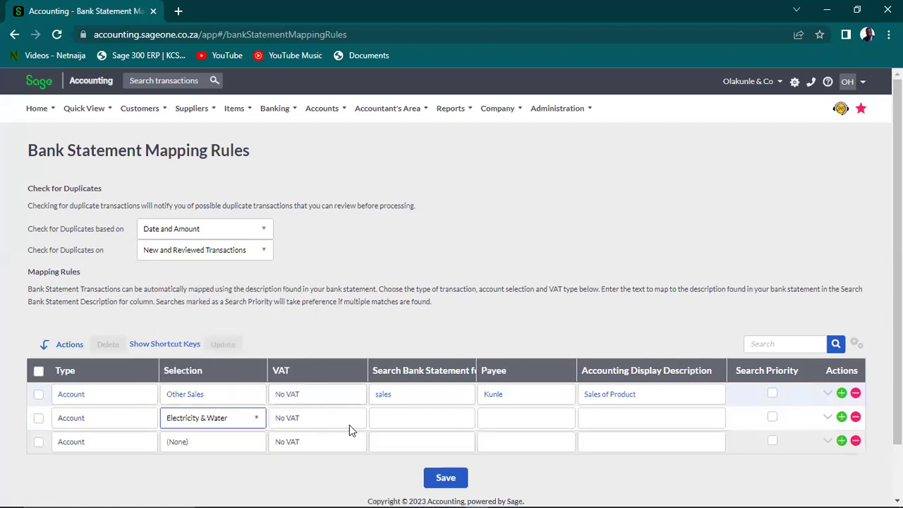
Give the second rule search text 'Electricity', a payee name, and description 'Payment of Electricity'
left_click(404, 419)
type("Elect")
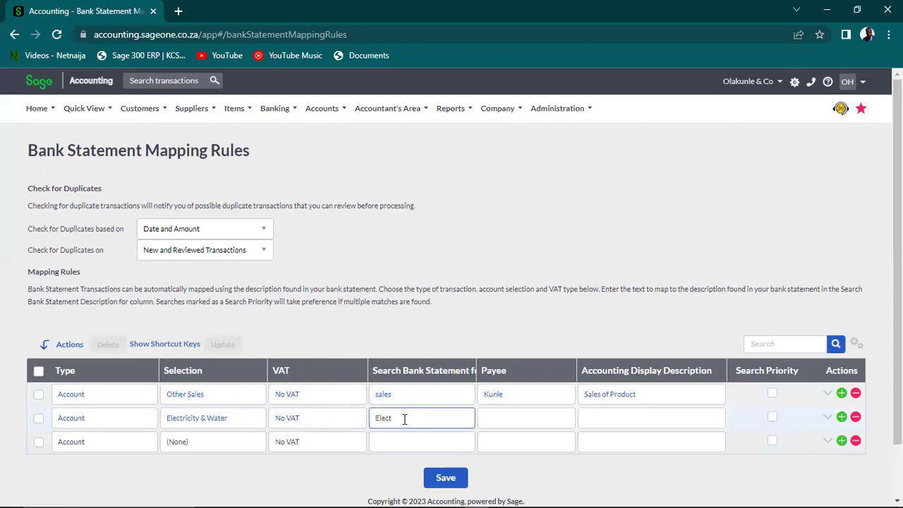
type("ricity")
left_click(527, 416)
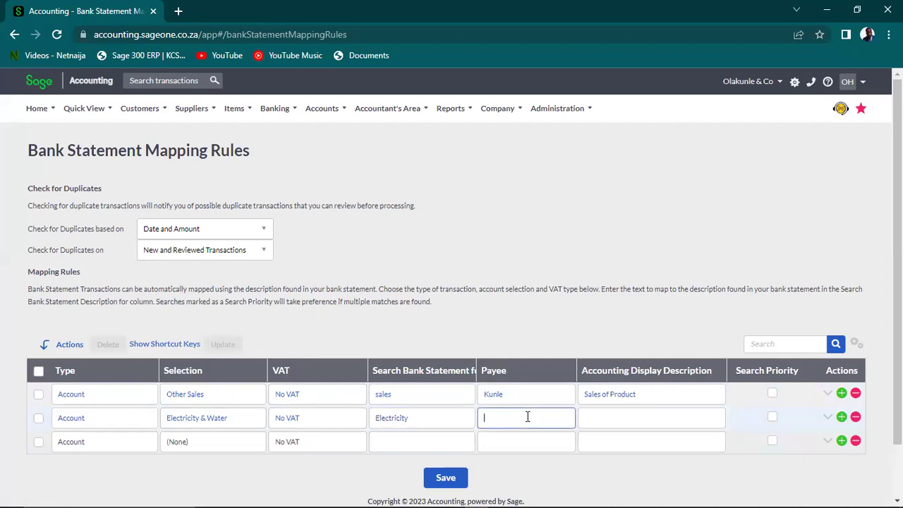
type("Kunle")
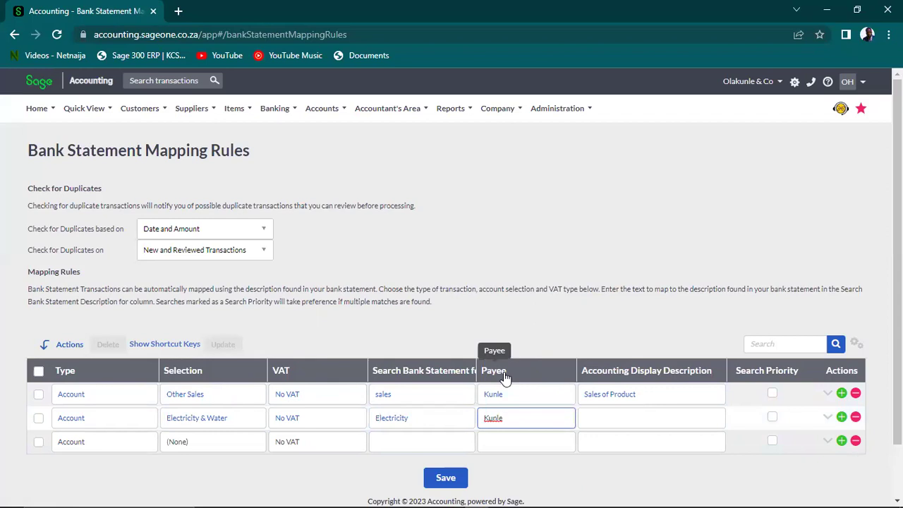
left_click(621, 419)
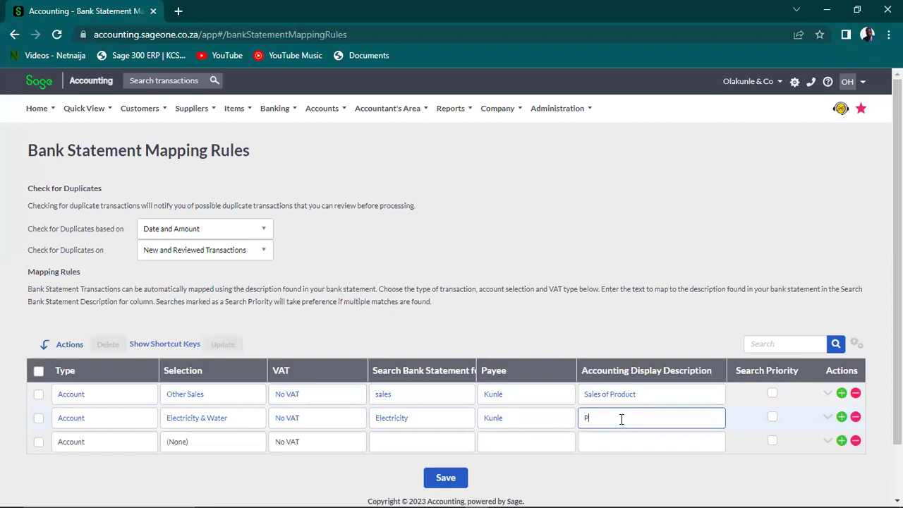
type("Payment of Electricity")
scroll(771, 388, "down", 1)
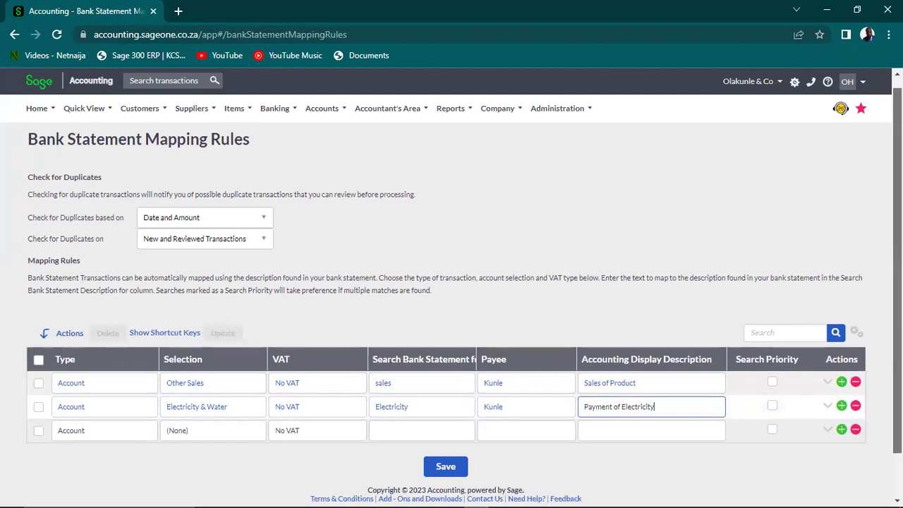
key("Tab")
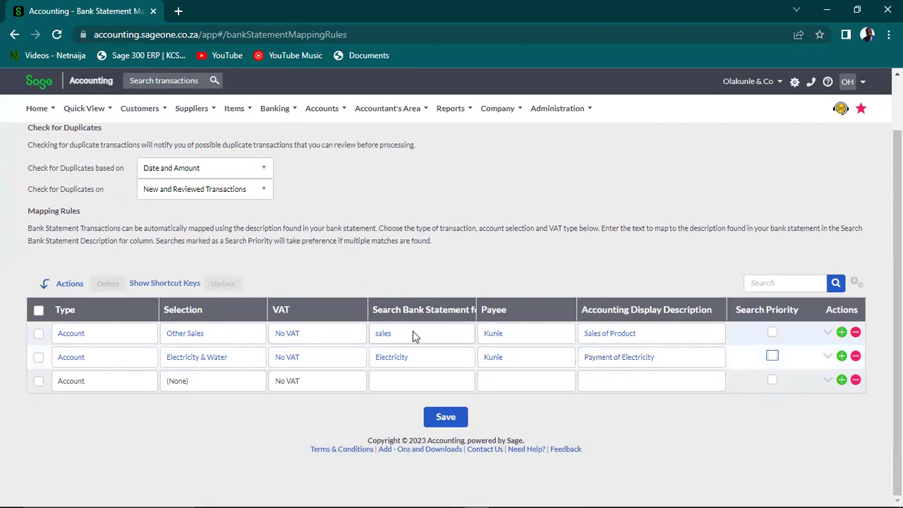
Set the third rule's type to Supplier with Shoprite Mall selected
left_click(105, 387)
left_click(104, 384)
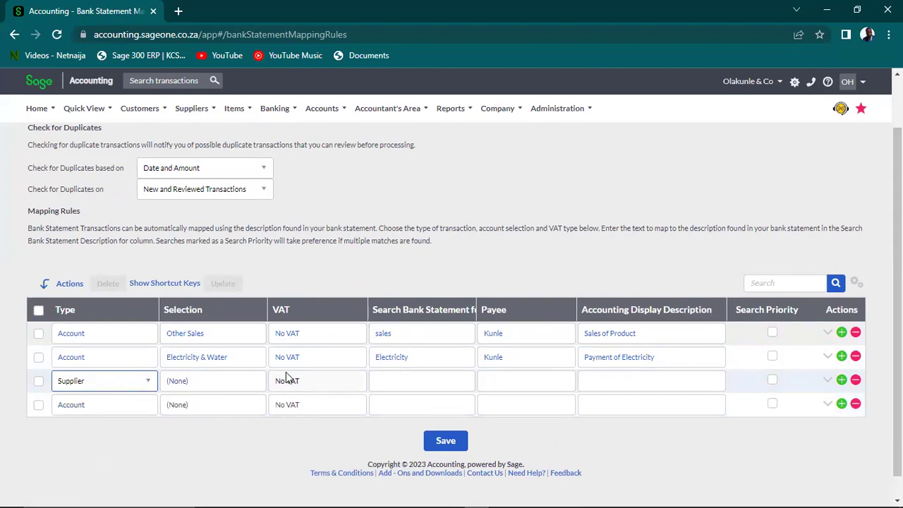
left_click(244, 385)
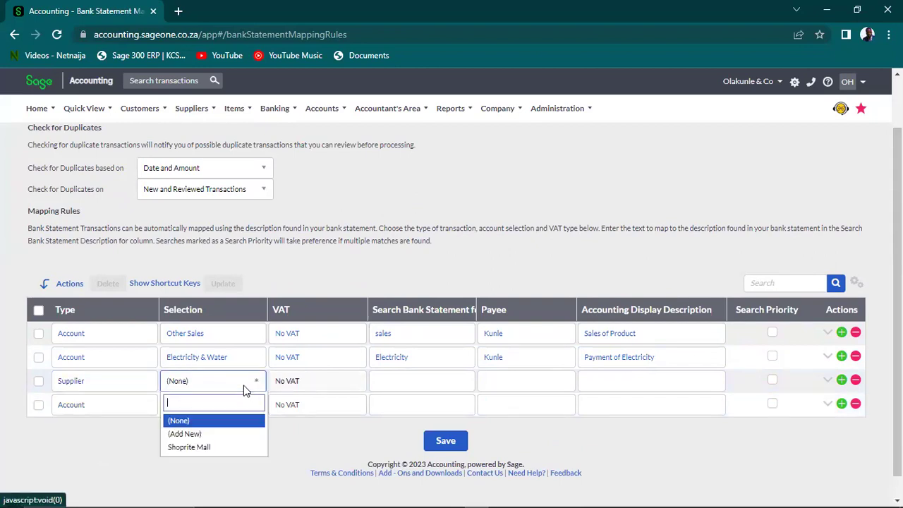
left_click(226, 447)
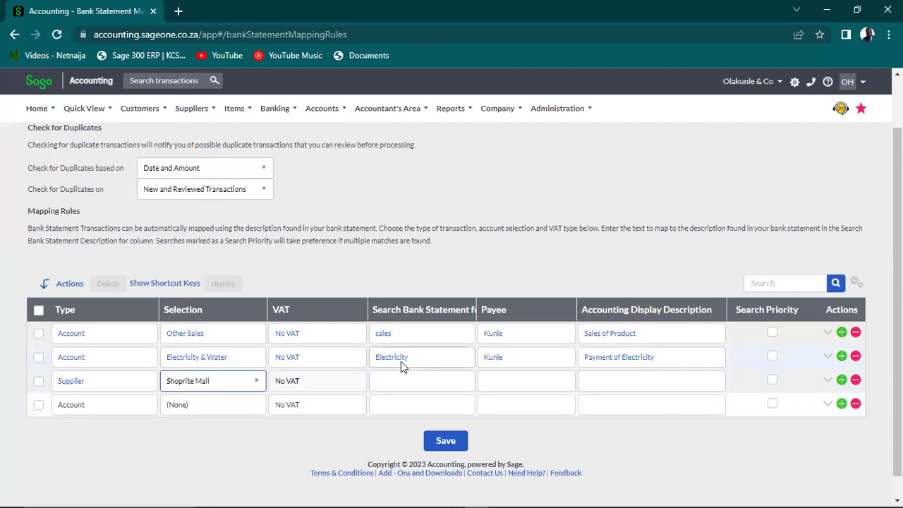
Give the third rule search text 'Shoptrite', a payee name, and description 'Payment to Supplier'
left_click(403, 383)
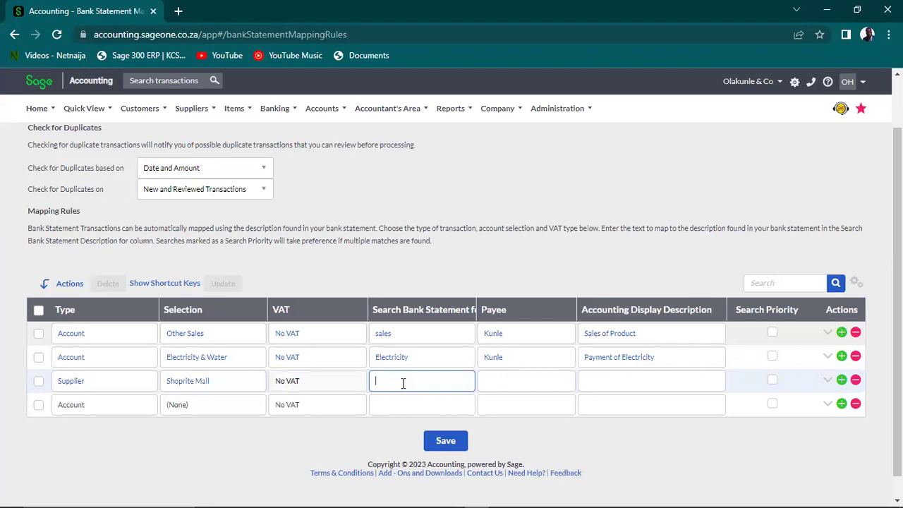
type("Shop")
key("BackSpace")
key("BackSpace")
type("optrite")
left_click(507, 382)
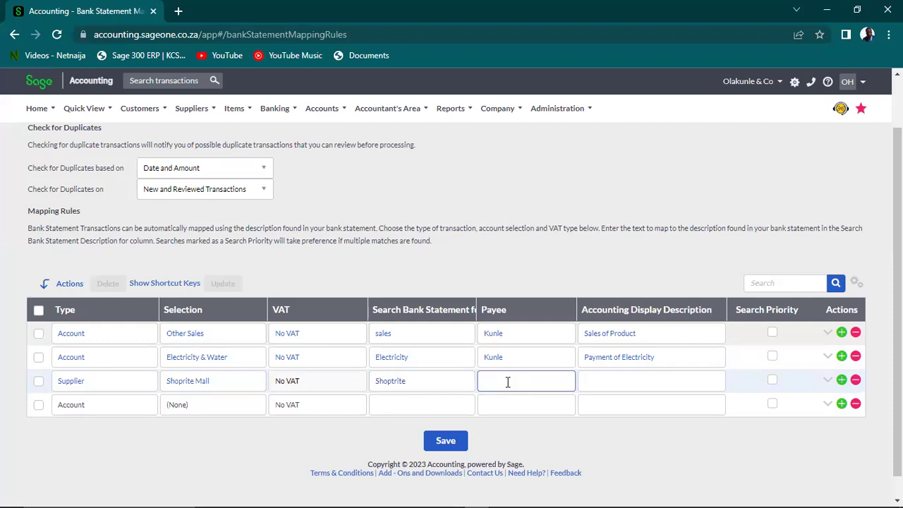
type("Kunle")
left_click(596, 375)
type("Payment to Supplier")
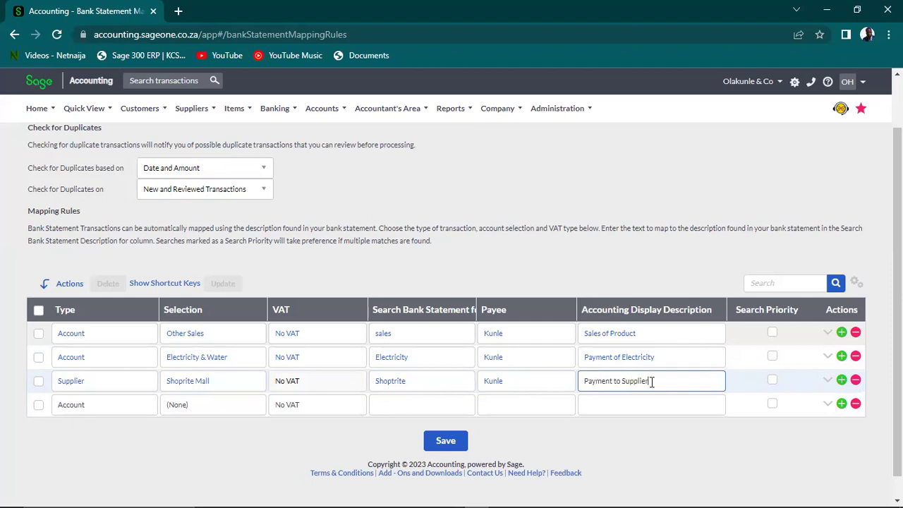
left_click(218, 409)
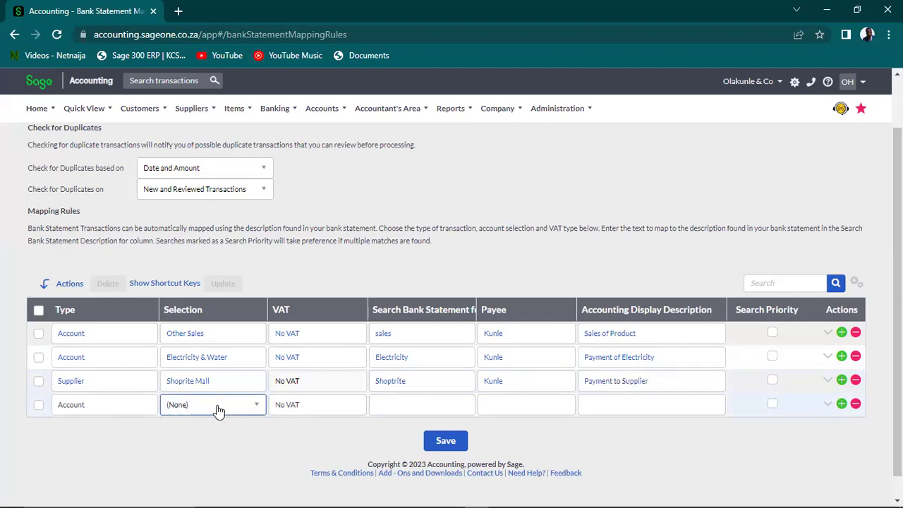
left_click(146, 410)
Set the fourth rule's type to Customer with Dangote Nigeria PLC selected
left_click(149, 407)
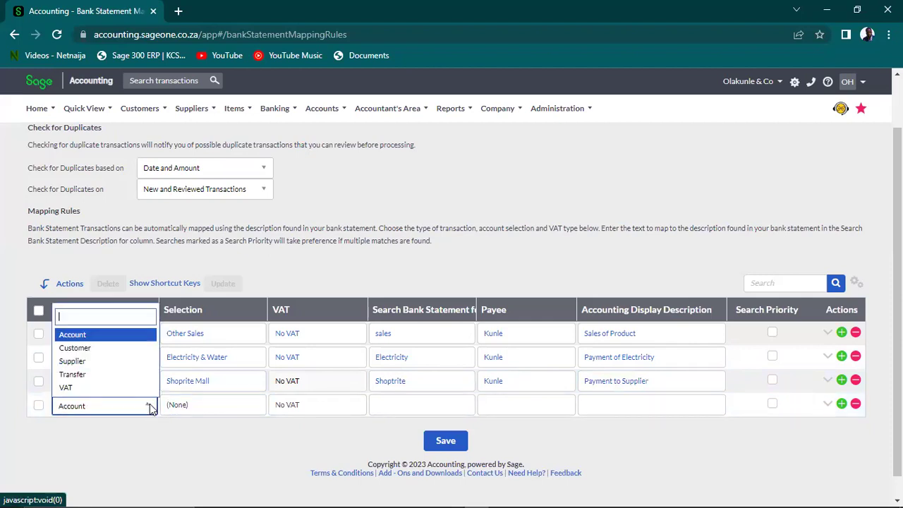
left_click(115, 348)
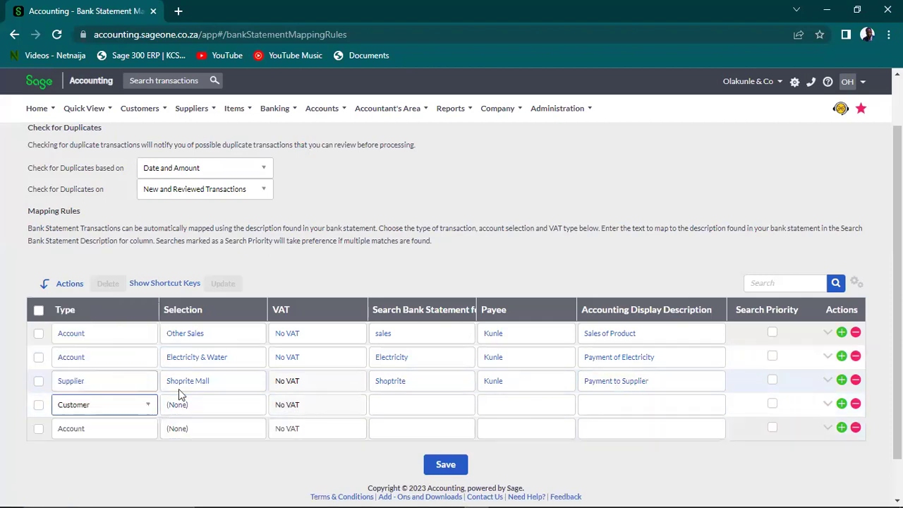
left_click(226, 410)
left_click(247, 413)
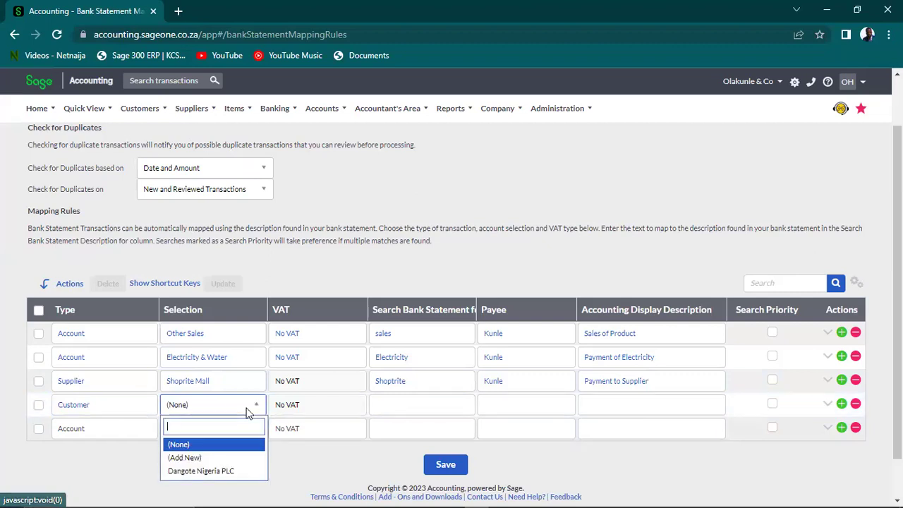
left_click(221, 470)
Give it search text 'Dangote', a payee, description 'Customer Receipt from Dangote', and save all rules
left_click(403, 405)
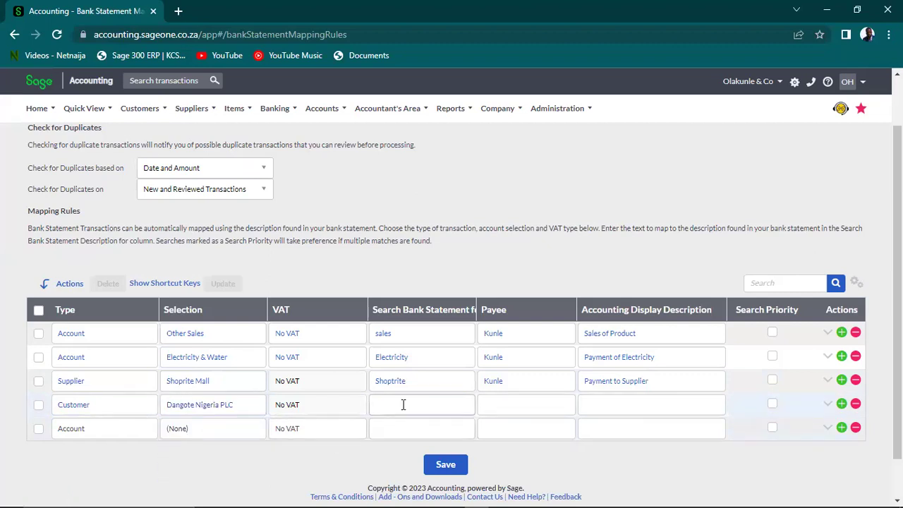
type("Dangote")
key("Tab")
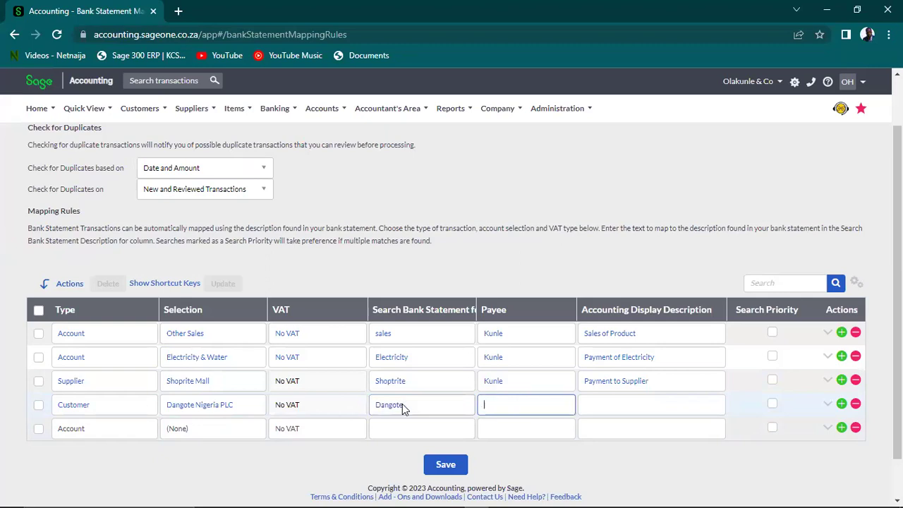
type("Kunle")
key("Tab")
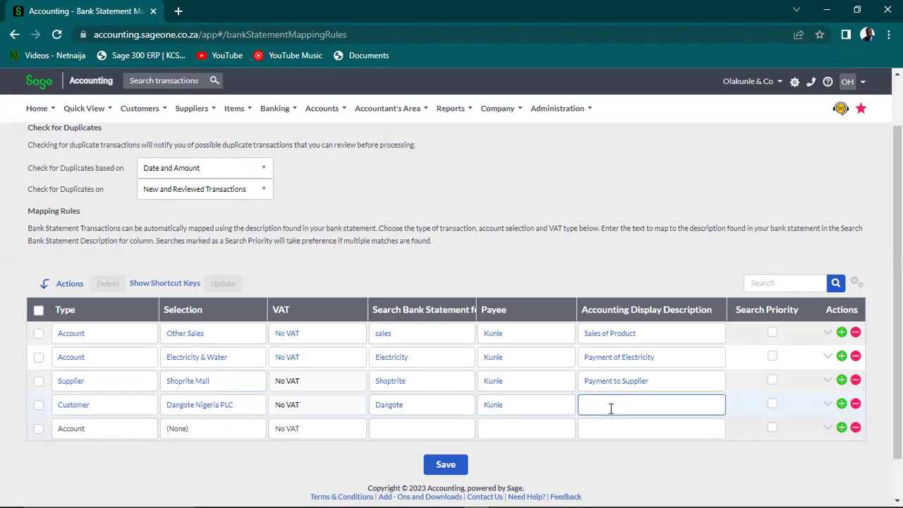
type("Customer Receipt frpm")
key("BackSpace")
key("BackSpace")
type("om Dangote")
left_click(452, 470)
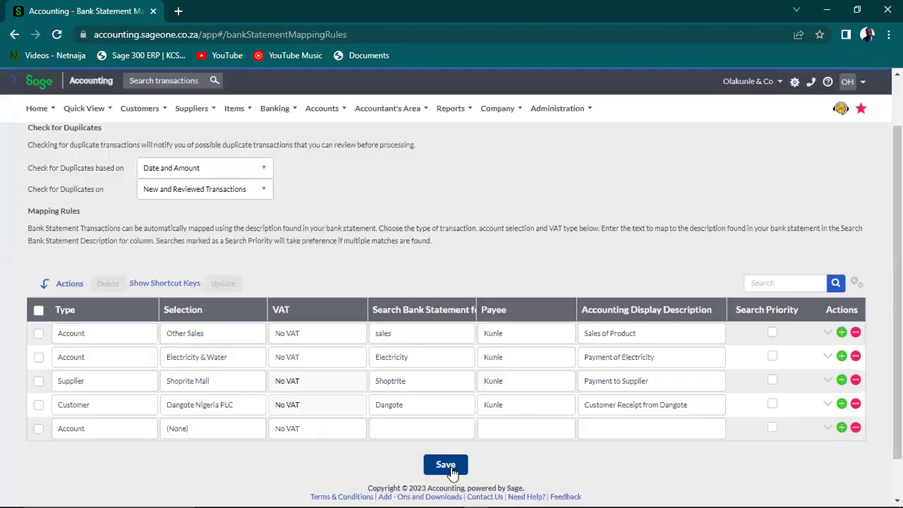
View the Banking transactions page showing Zenith - Scale up Ng at N 0.00
left_click(328, 111)
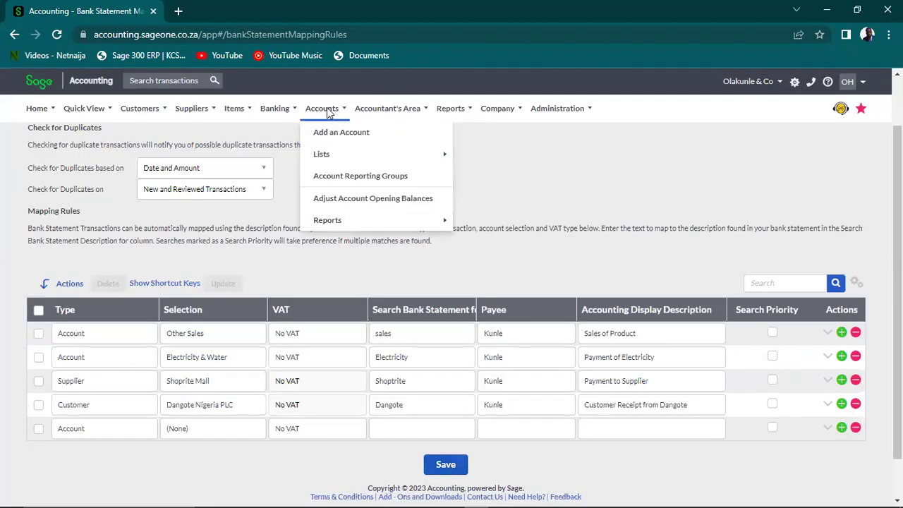
left_click(275, 107)
mouse_move(311, 177)
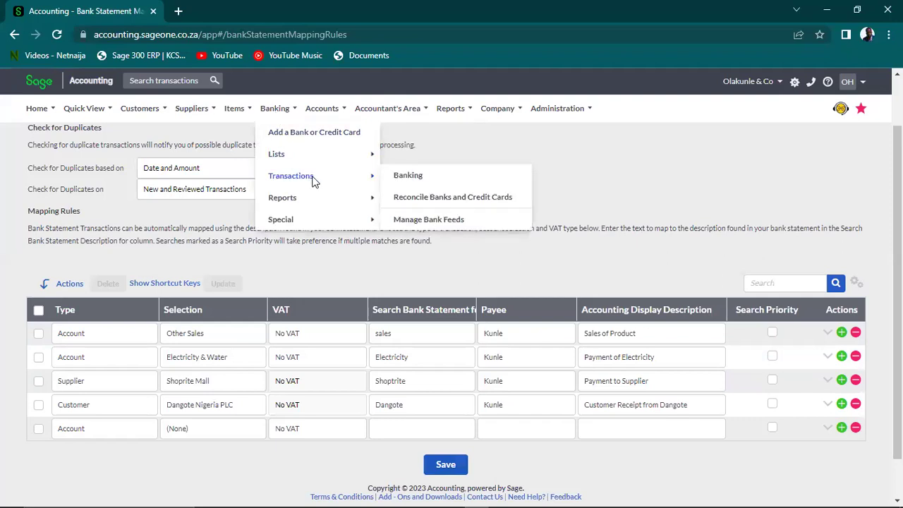
left_click(416, 177)
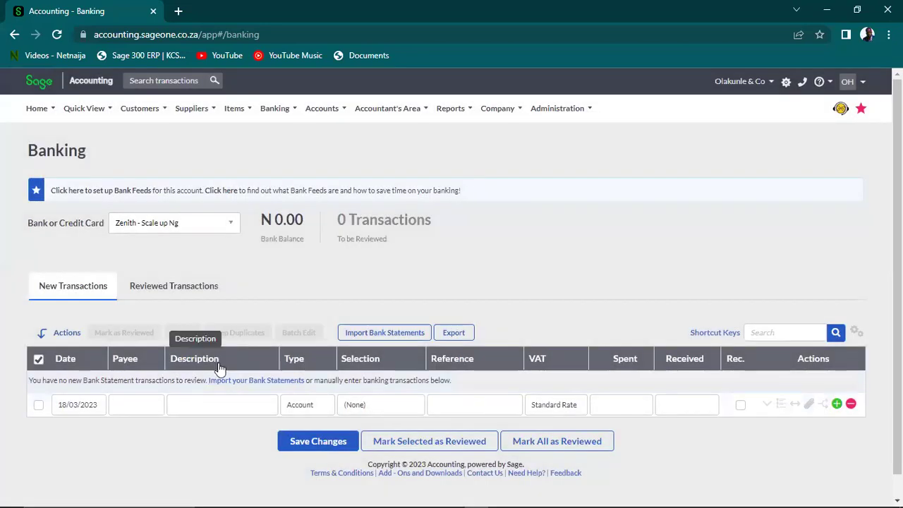
Go to Manage Bank Feeds under Banking > Transactions
mouse_move(274, 108)
mouse_move(324, 177)
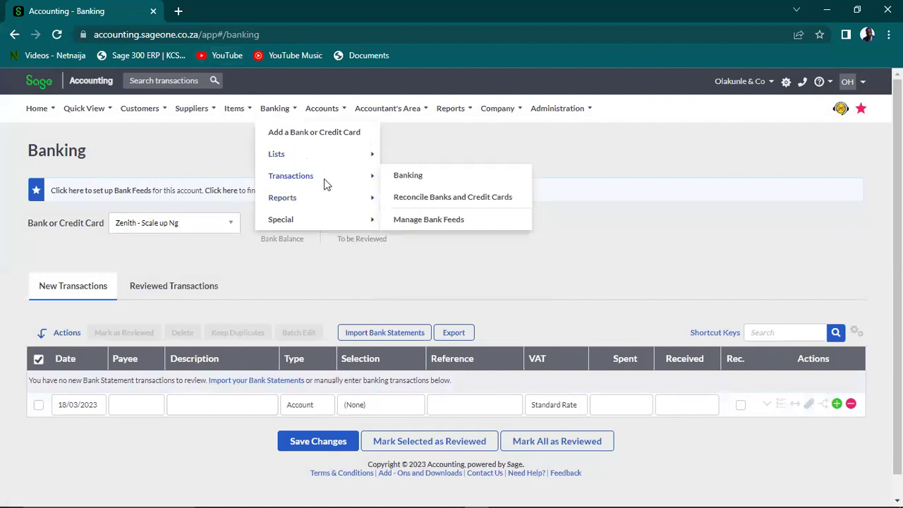
left_click(417, 220)
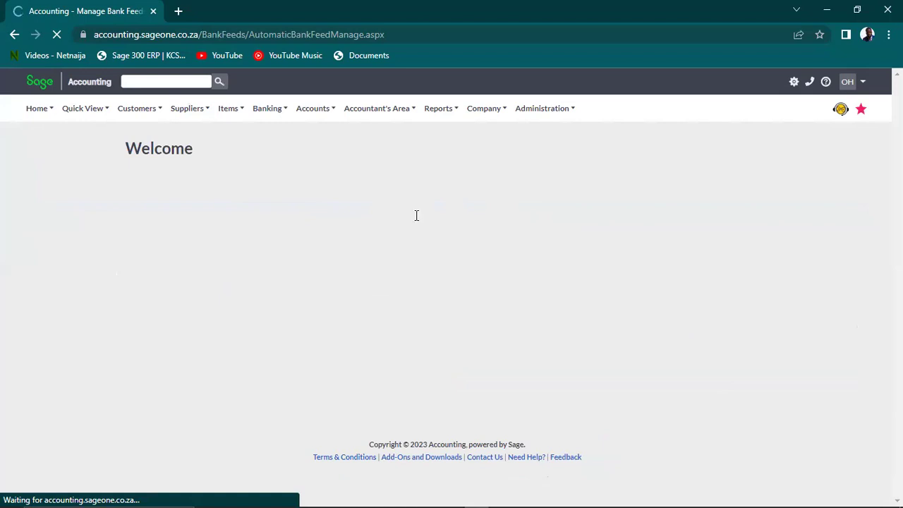
Choose Sage Bank Feeds as the feed provider and accept its Terms and Conditions
left_click(263, 111)
mouse_move(304, 171)
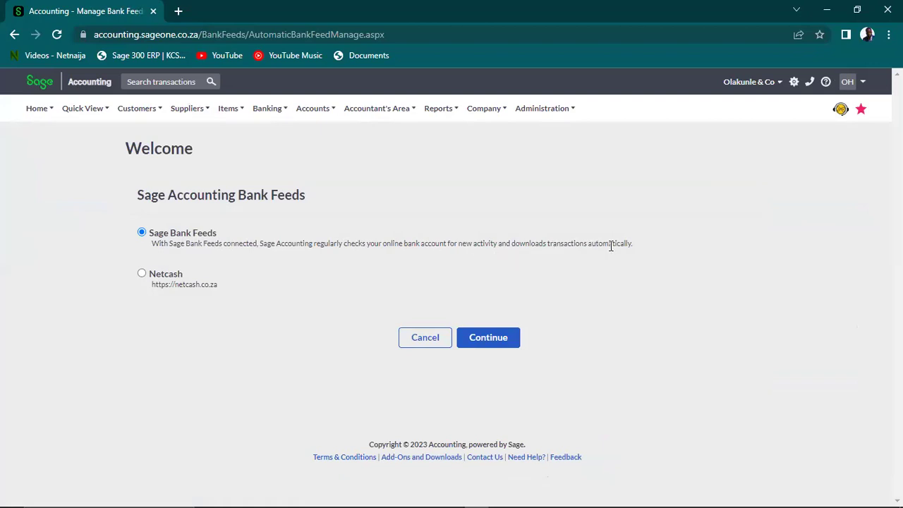
left_click(496, 343)
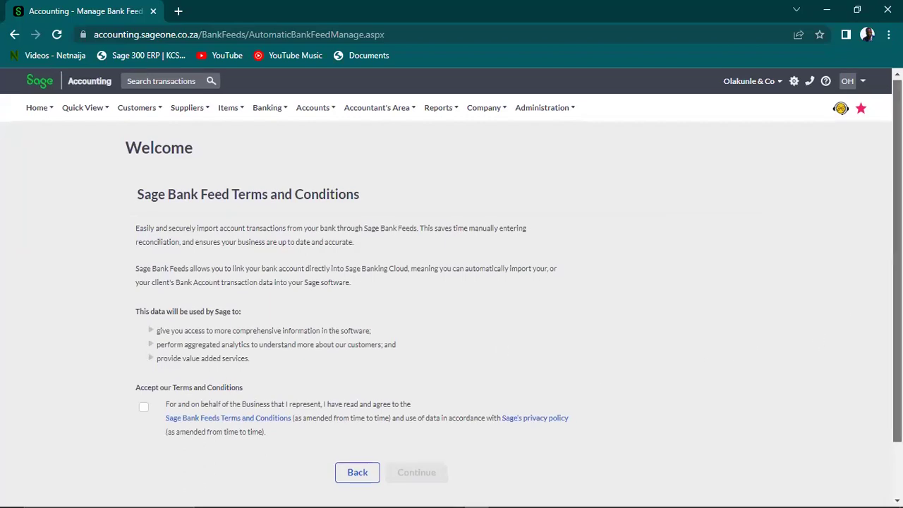
scroll(451, 282, "down", 2)
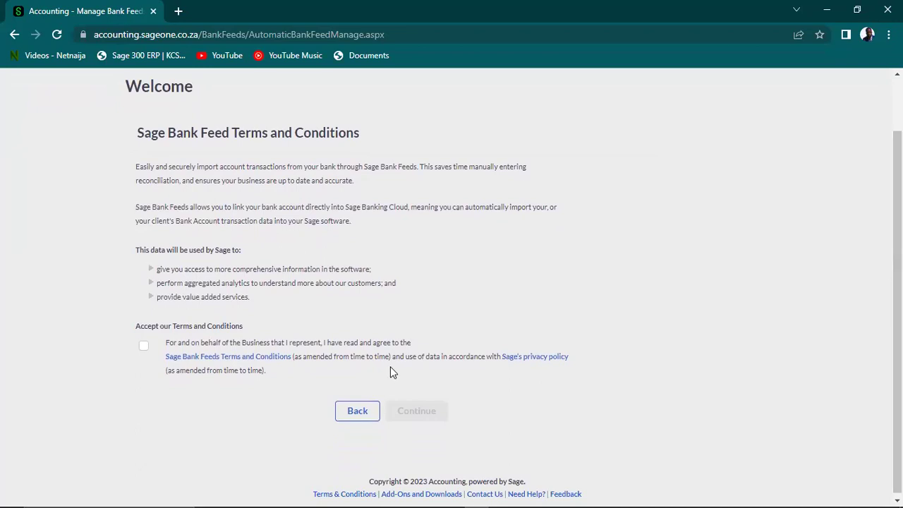
left_click(144, 347)
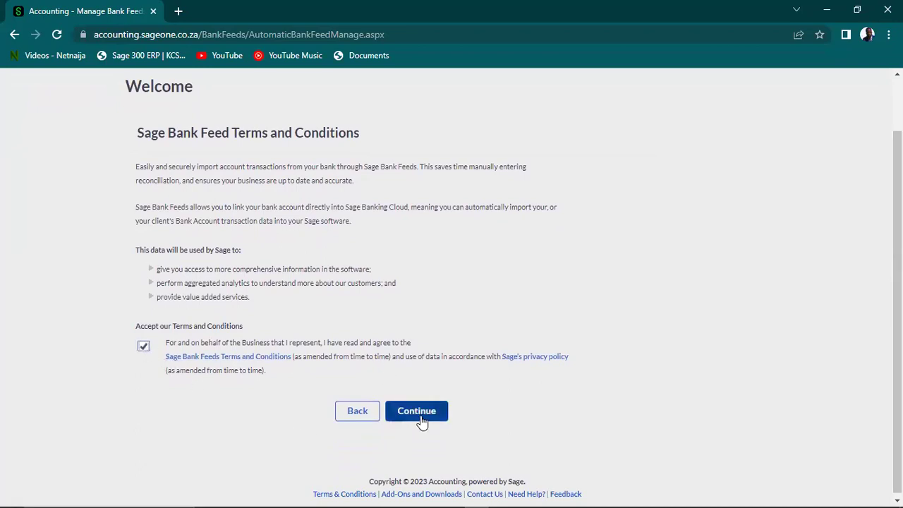
left_click(421, 415)
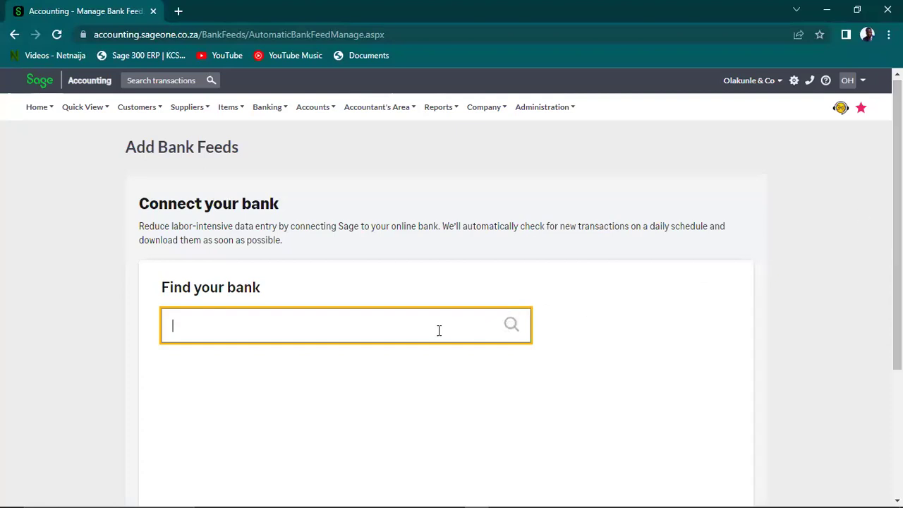
type("first")
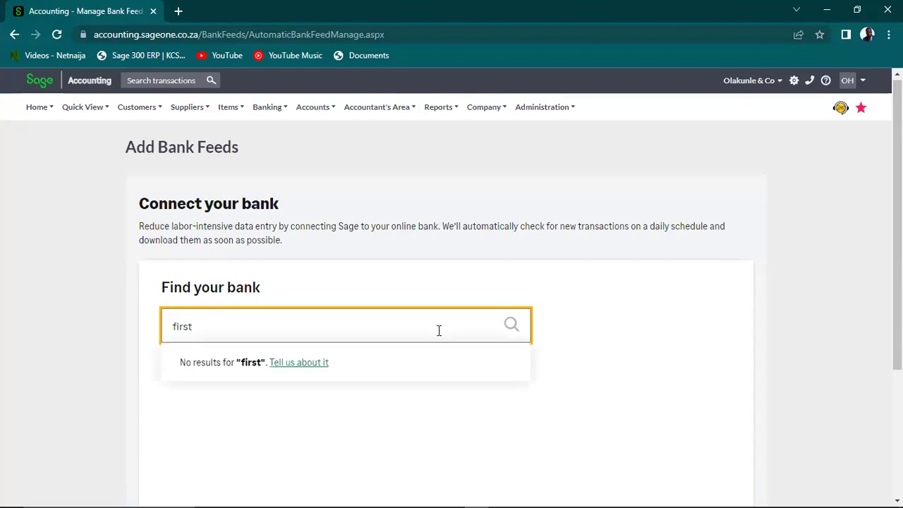
type(" ban")
type("km")
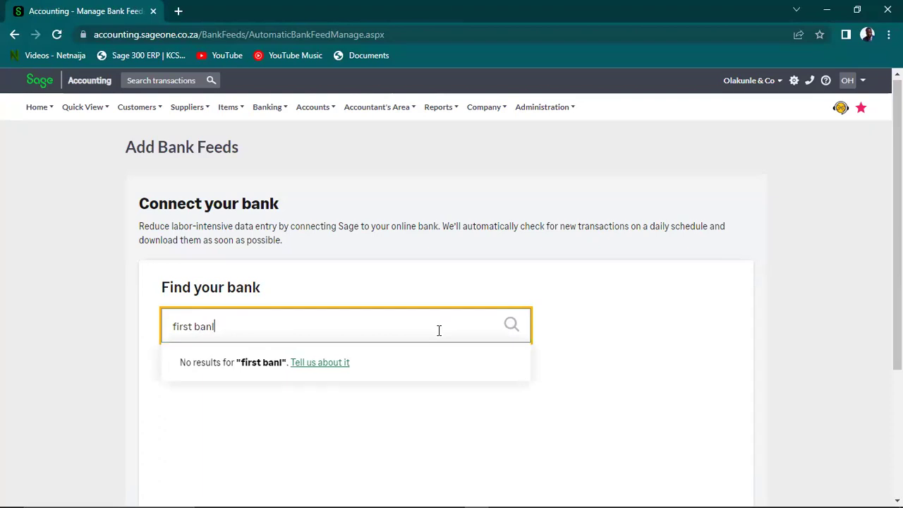
key("BackSpace")
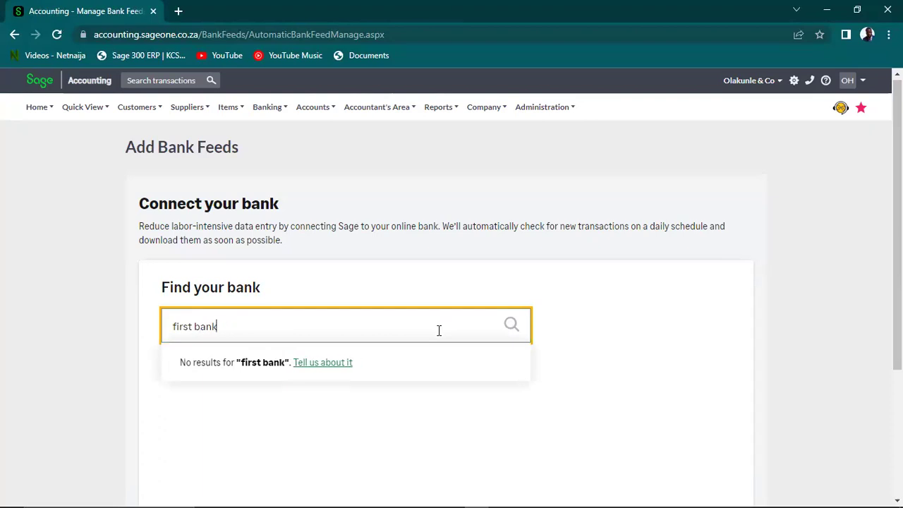
key("BackSpace")
key("BackSpace")
key("BackSpace")
key("BackSpace")
key("BackSpace")
key("BackSpace")
key("BackSpace")
key("BackSpace")
key("BackSpace")
key("BackSpace")
type("gura")
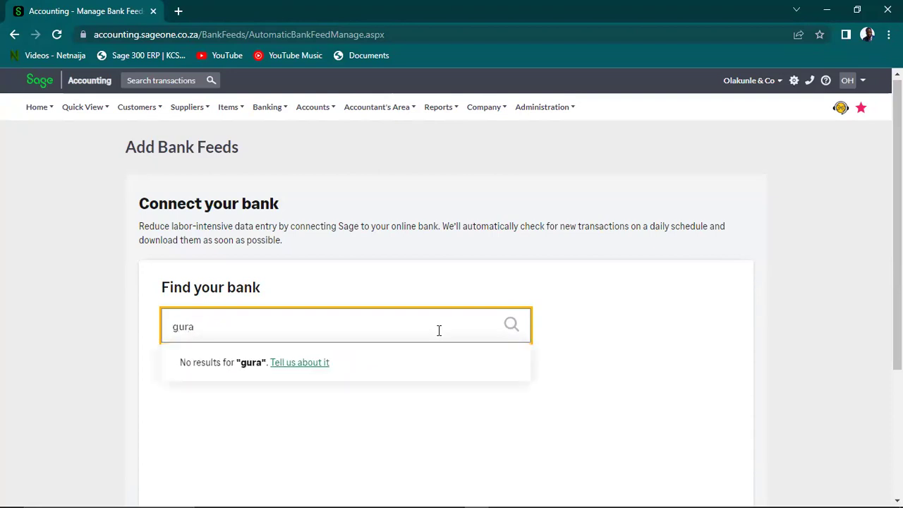
key("BackSpace")
key("BackSpace")
key("BackSpace")
type("uarantee T")
key("BackSpace")
key("BackSpace")
key("BackSpace")
key("BackSpace")
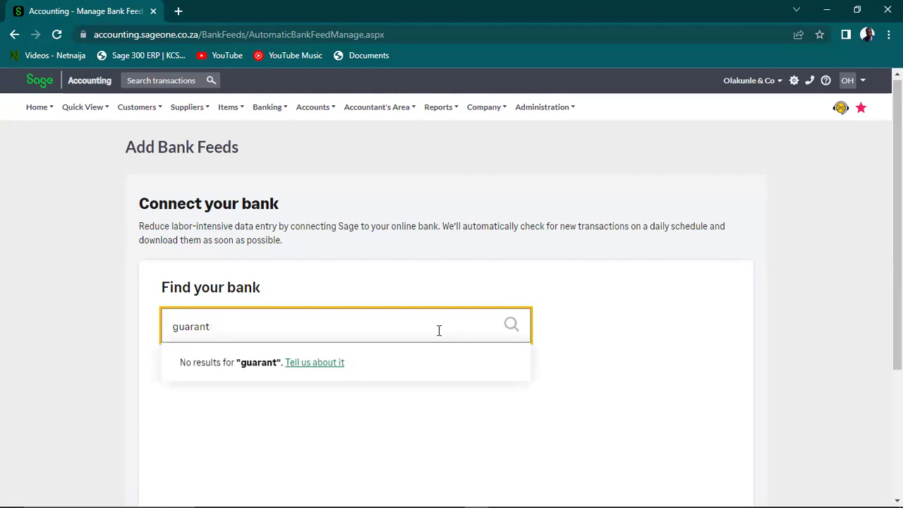
type("y")
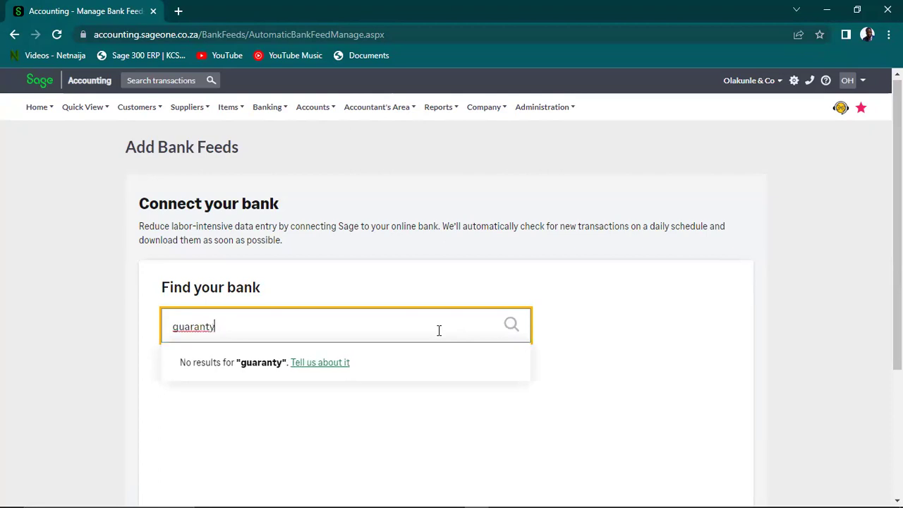
type("trust ban")
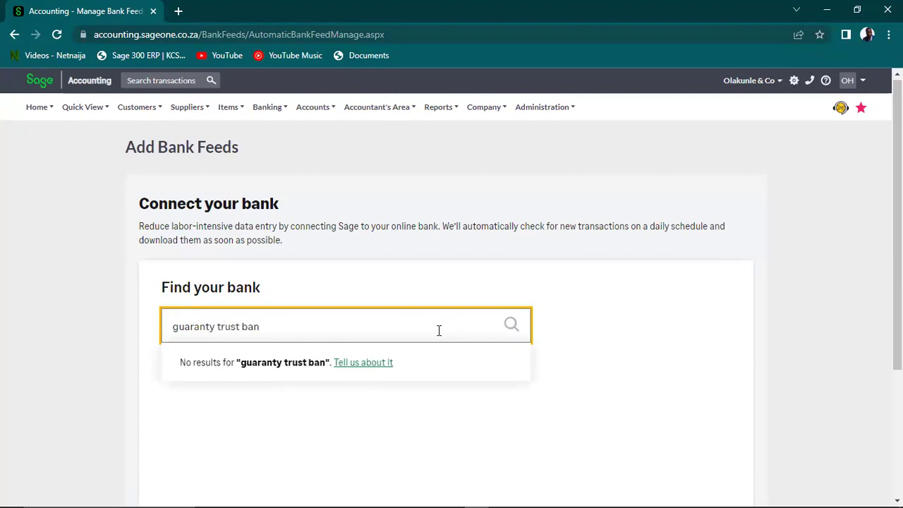
type("k")
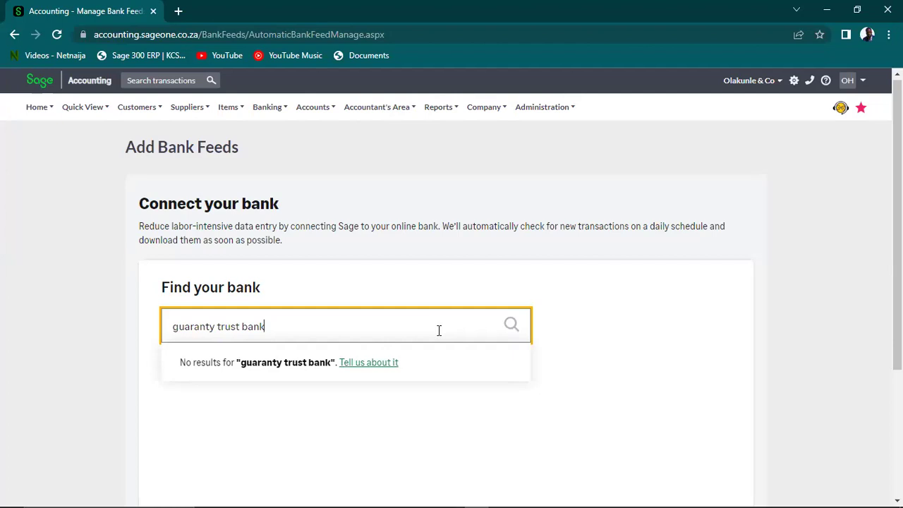
key("BackSpace")
key("BackSpace")
key("BackSpace")
key("BackSpace")
key("BackSpace")
key("BackSpace")
key("BackSpace")
key("BackSpace")
key("BackSpace")
key("BackSpace")
key("BackSpace")
key("BackSpace")
key("BackSpace")
key("BackSpace")
key("BackSpace")
key("BackSpace")
key("BackSpace")
key("BackSpace")
key("BackSpace")
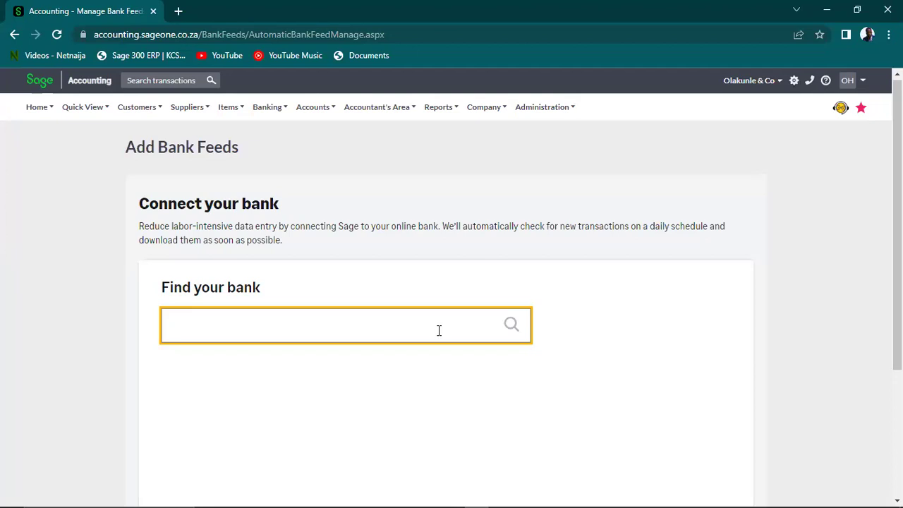
Search the supported banks for 'chase bank'
type("chase")
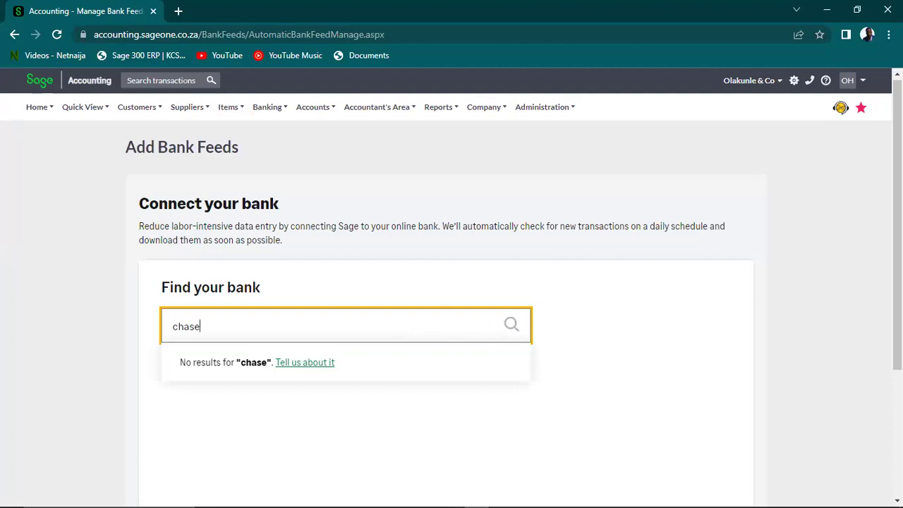
scroll(873, 365, "down", 3)
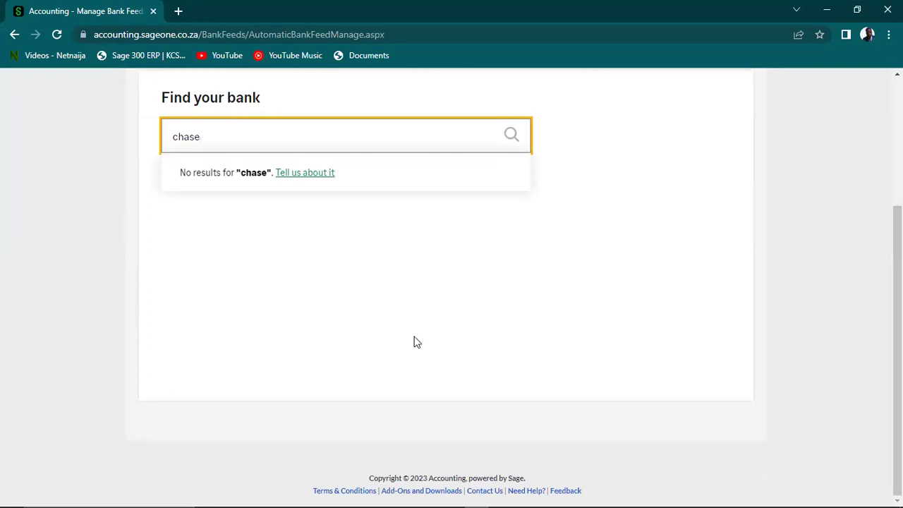
type("bank")
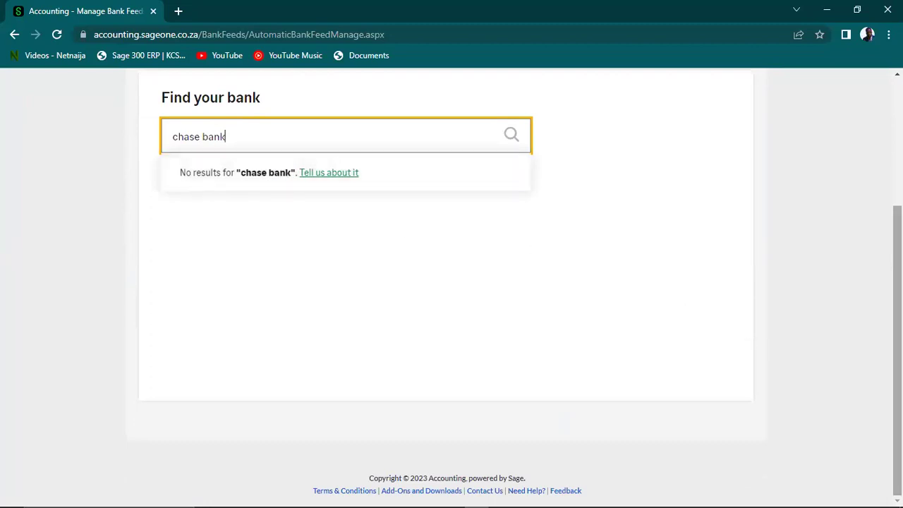
scroll(869, 348, "up", 3)
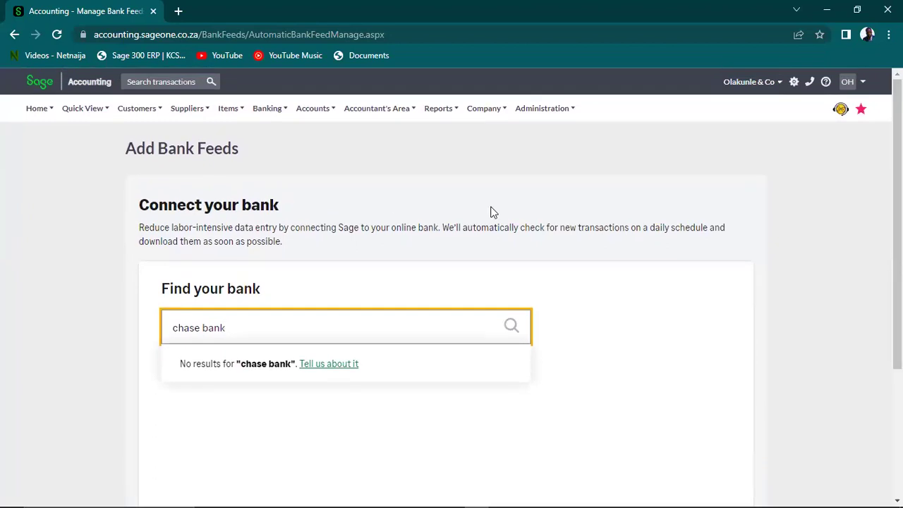
mouse_move(114, 120)
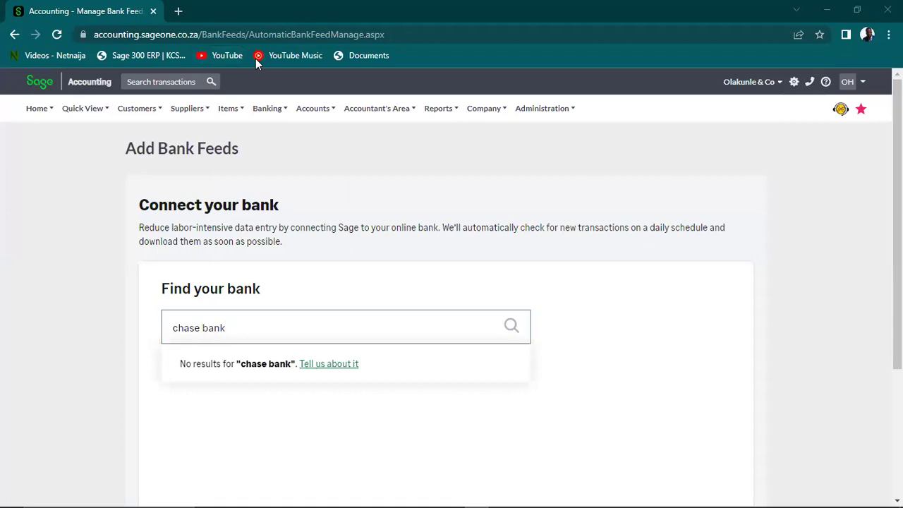
Try 'wells fargo', then replace it with 'Bank of America', which returns no results
left_click(261, 333)
key("BackSpace")
key("BackSpace")
key("BackSpace")
key("BackSpace")
key("BackSpace")
key("BackSpace")
key("BackSpace")
key("BackSpace")
key("BackSpace")
key("BackSpace")
type("wells")
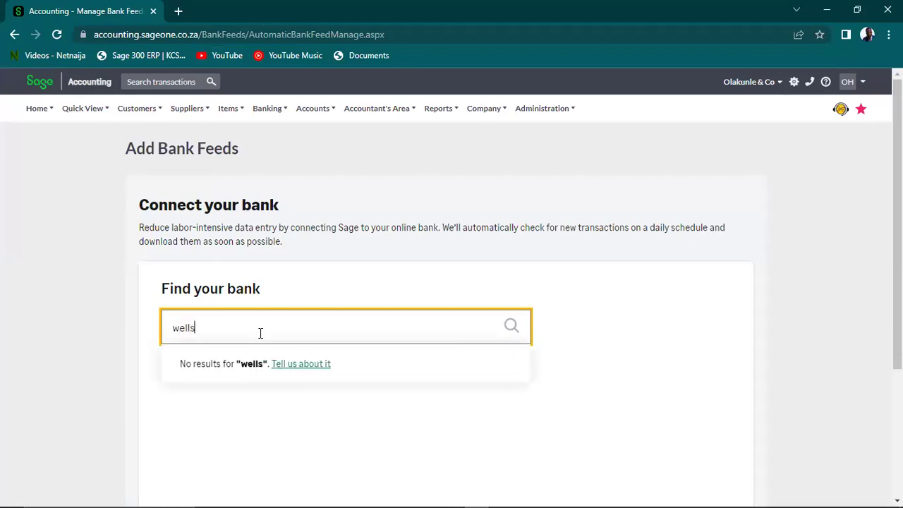
type(" f")
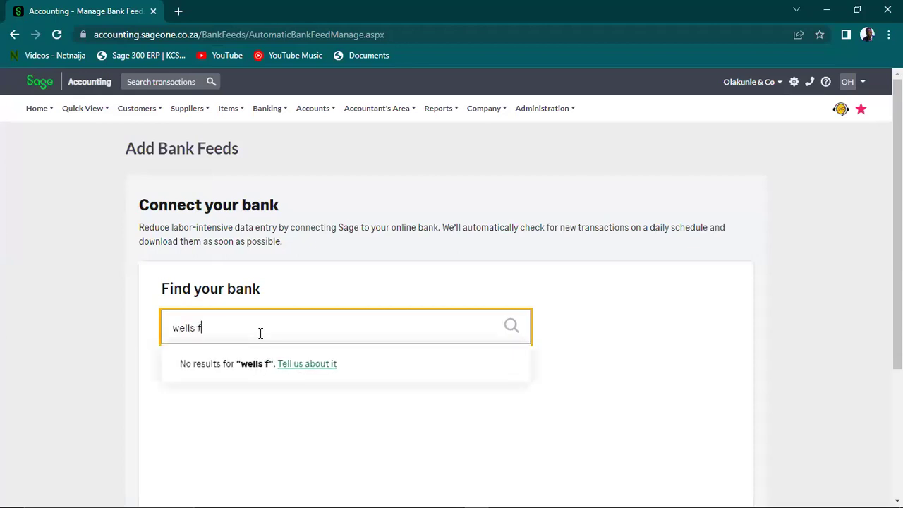
type("argo")
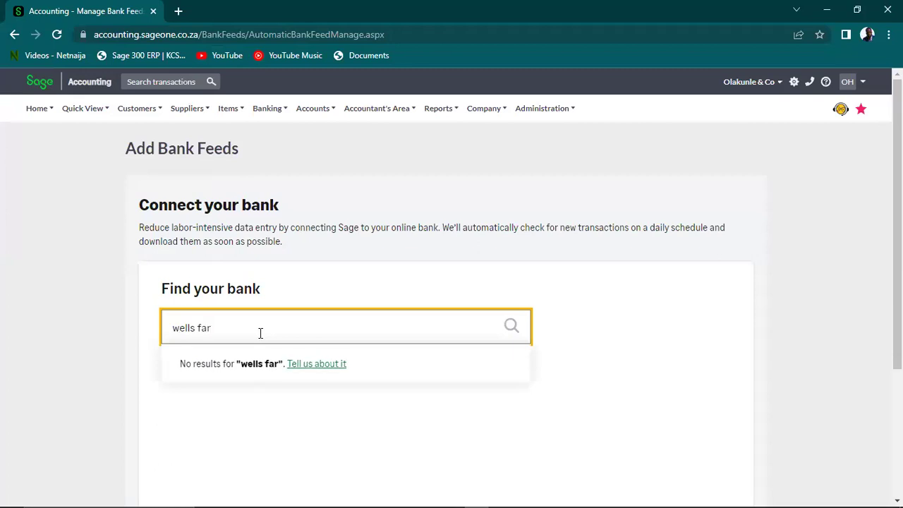
left_click(113, 302)
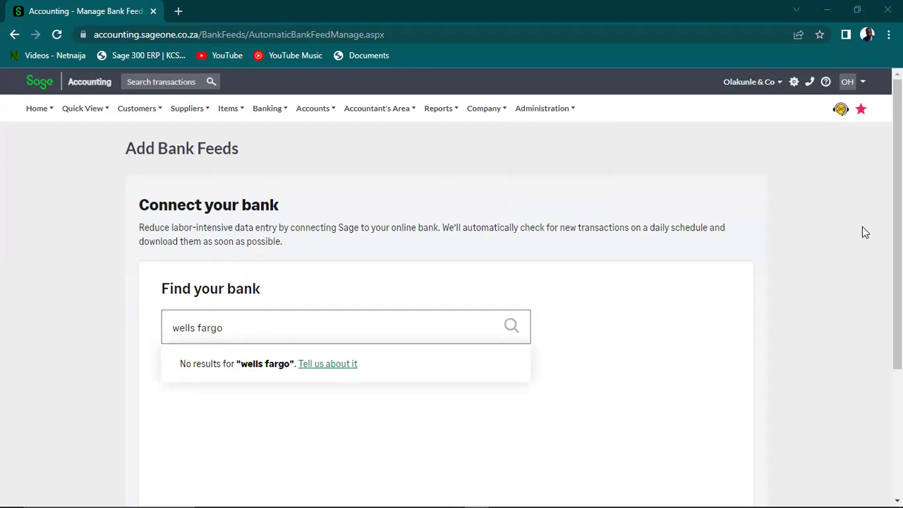
left_click(236, 327)
left_click_drag(235, 327, 139, 336)
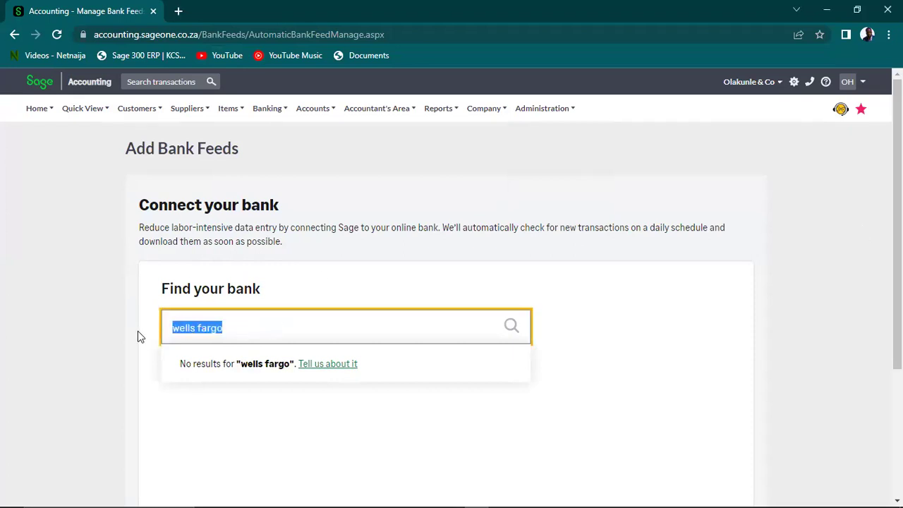
type("Bank of America")
left_click(107, 330)
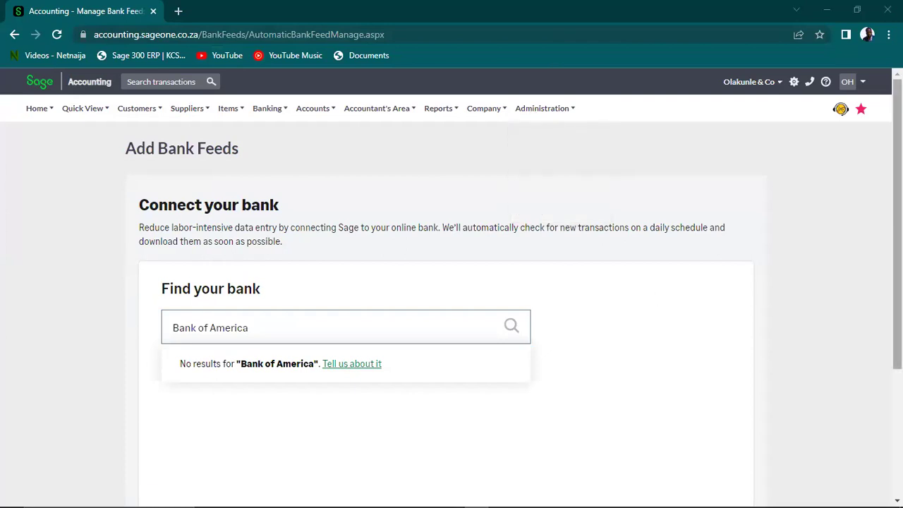
scroll(451, 283, "down", 3)
scroll(452, 282, "up", 3)
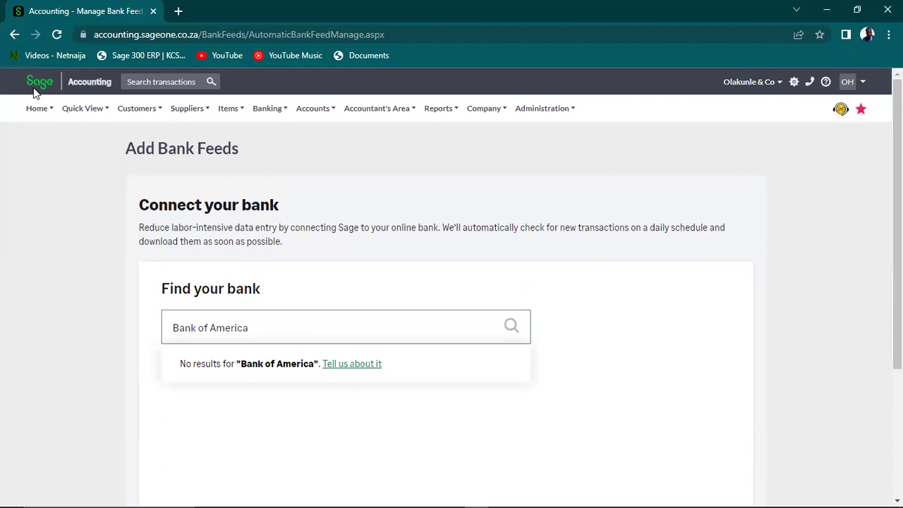
Reopen Bank Statement Mapping Rules to see the four saved Dangote, Electricity, sales and Shoprite rules
mouse_move(38, 108)
mouse_move(226, 111)
mouse_move(136, 108)
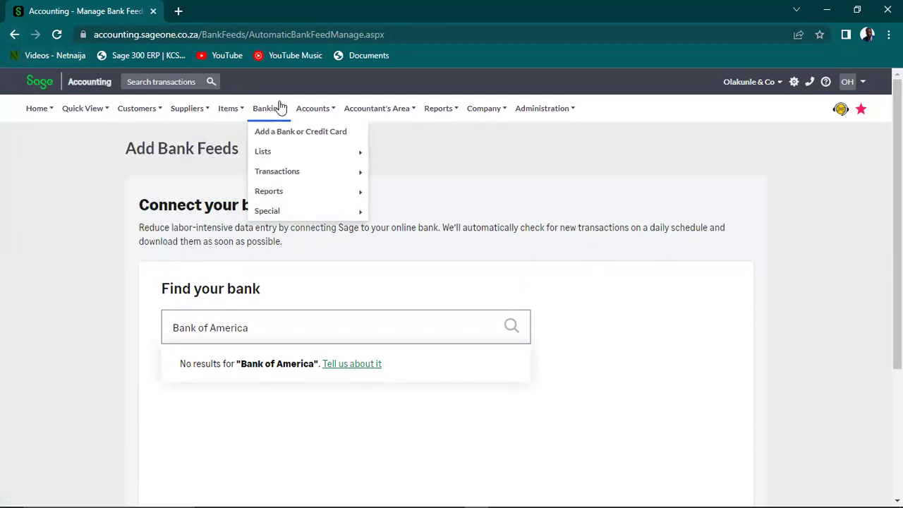
mouse_move(307, 113)
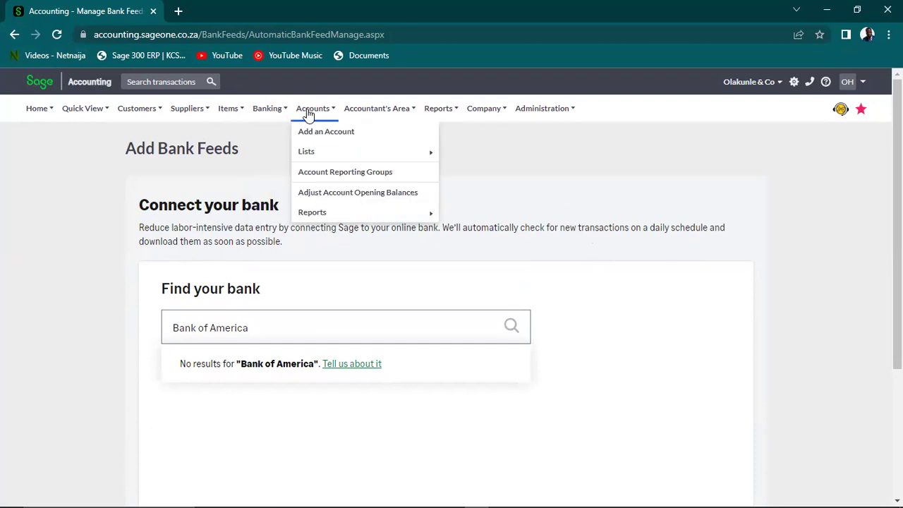
mouse_move(265, 114)
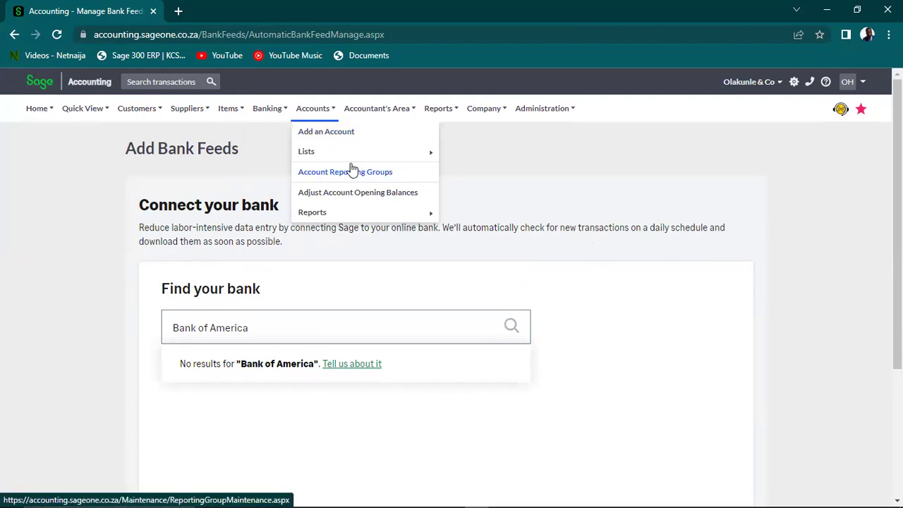
mouse_move(371, 113)
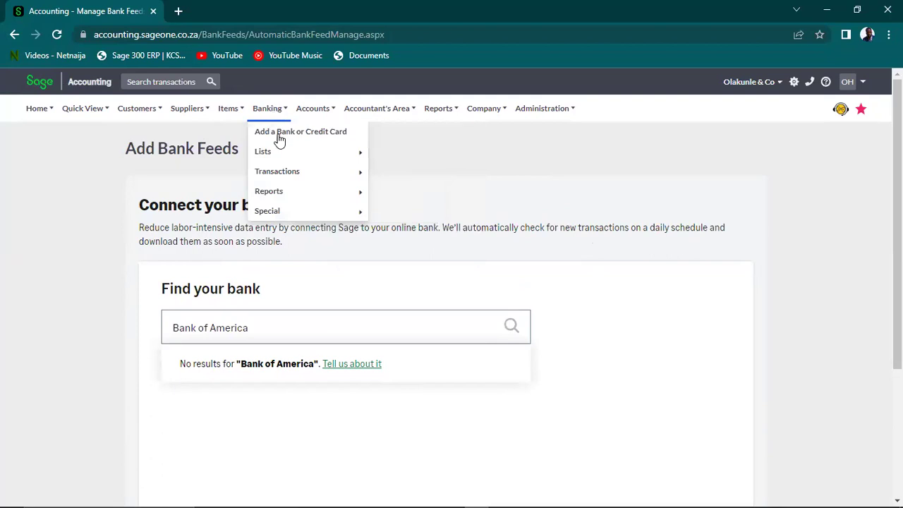
mouse_move(291, 172)
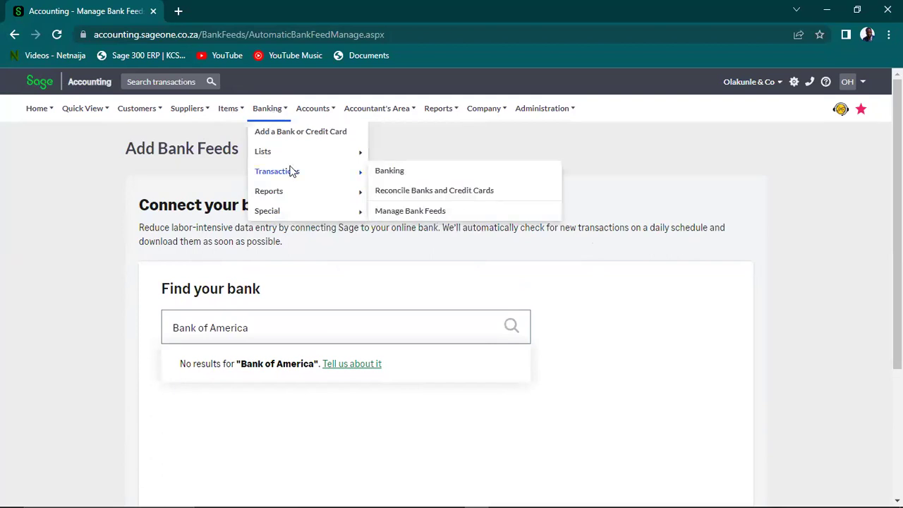
mouse_move(293, 149)
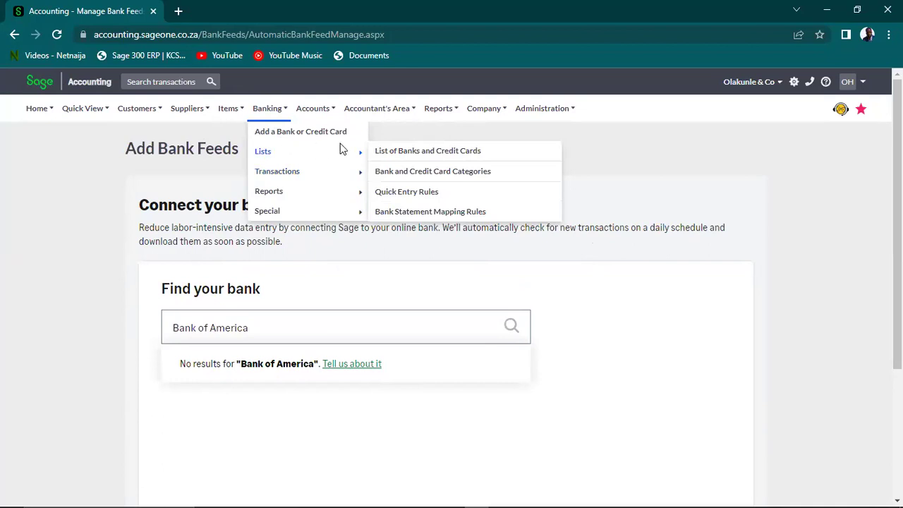
left_click(410, 213)
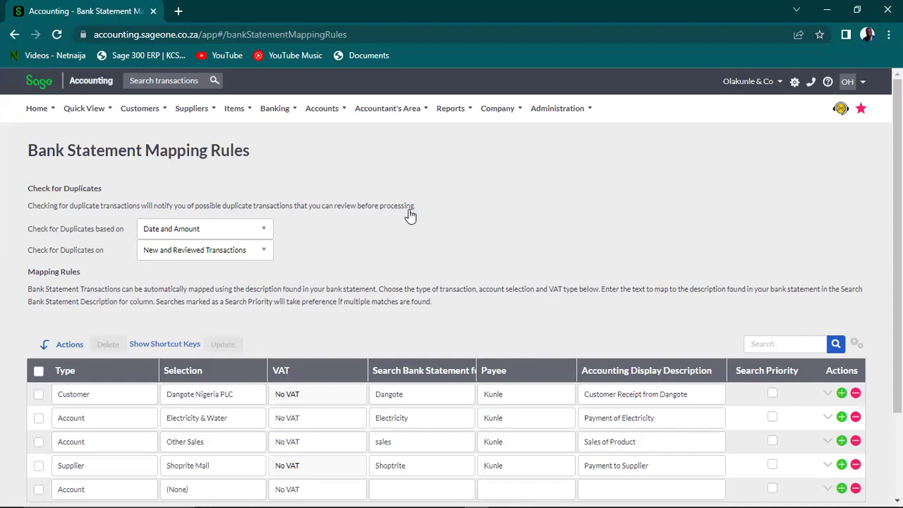
Open the Item Accounts list with HP Computers Inventory (Purchase) and HP Computers Sales
left_click(325, 115)
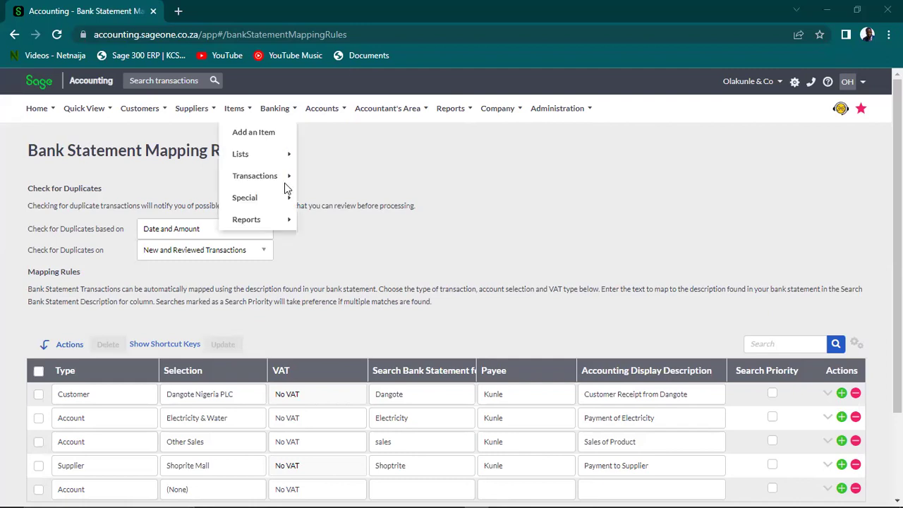
mouse_move(329, 111)
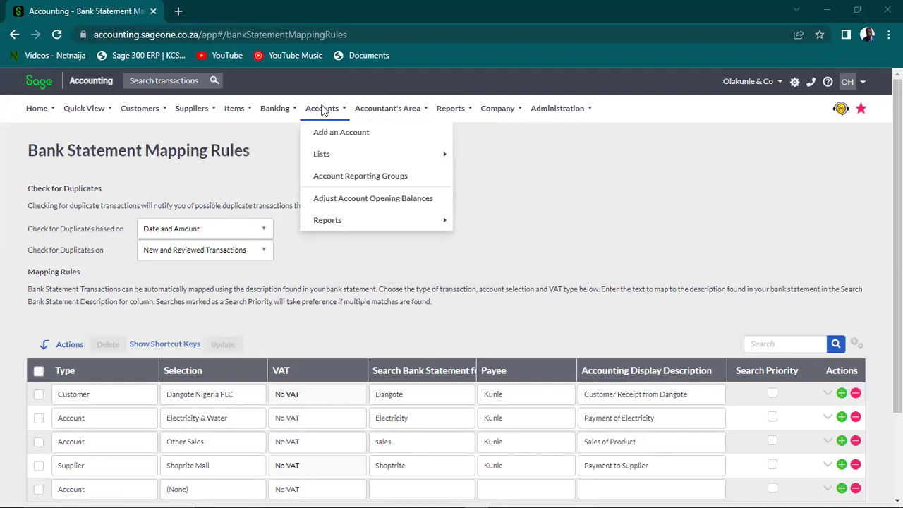
mouse_move(339, 157)
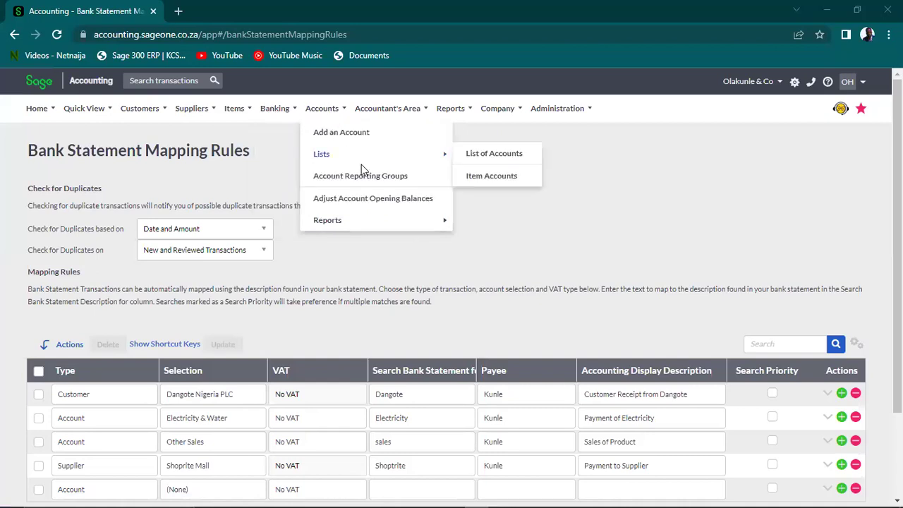
left_click(490, 179)
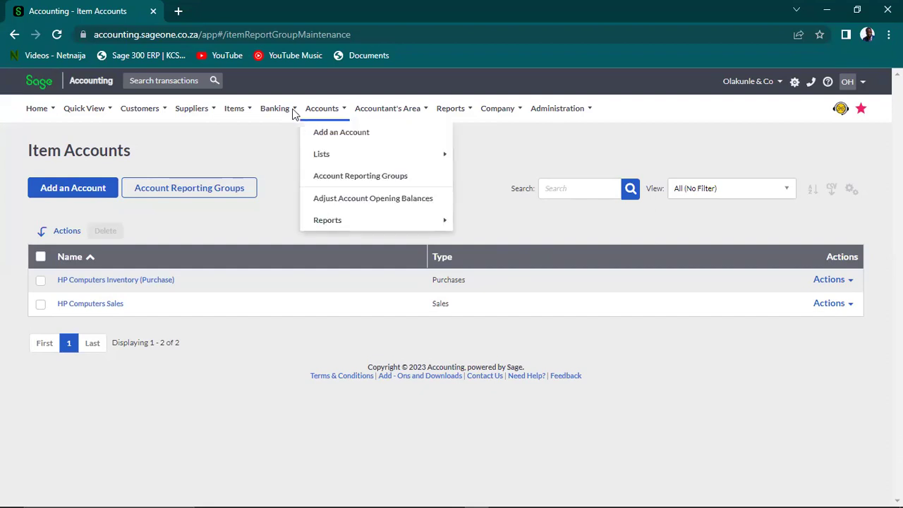
From the Supplier Purchase Orders list, start new purchase order PO0000001
mouse_move(252, 117)
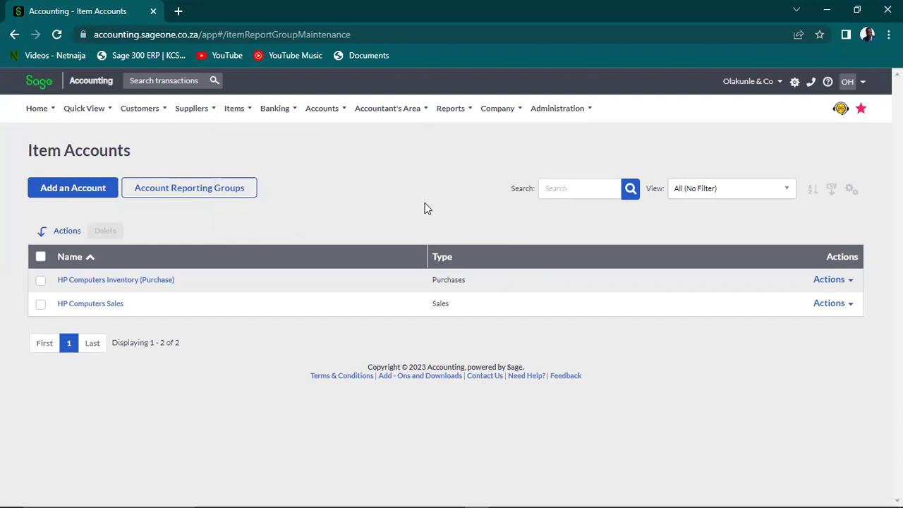
mouse_move(200, 107)
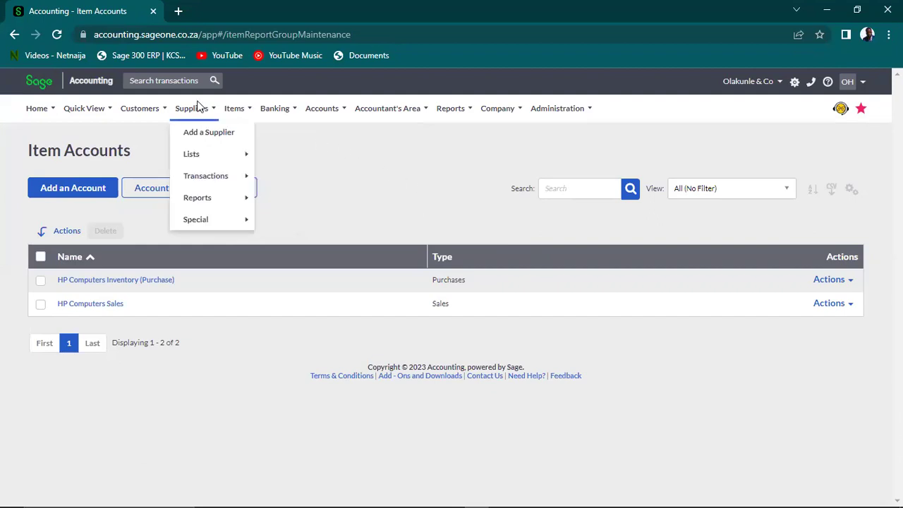
mouse_move(221, 182)
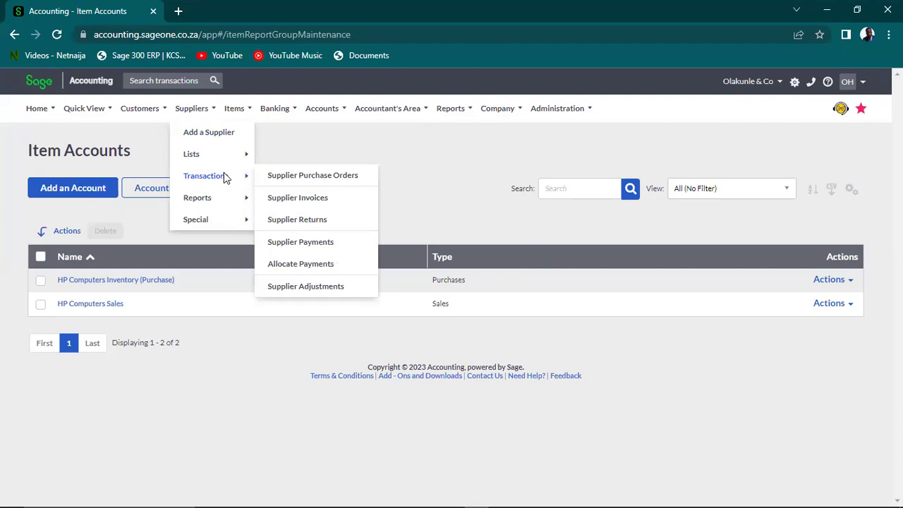
left_click(295, 178)
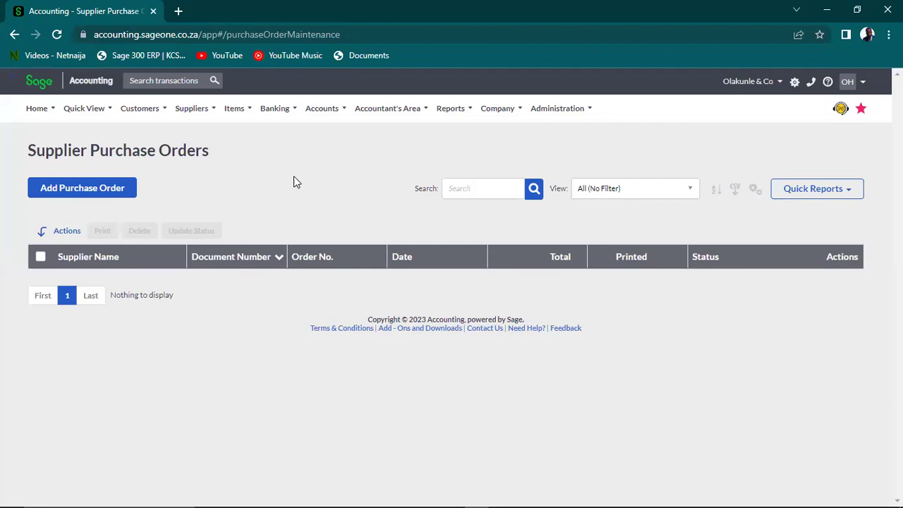
left_click(66, 191)
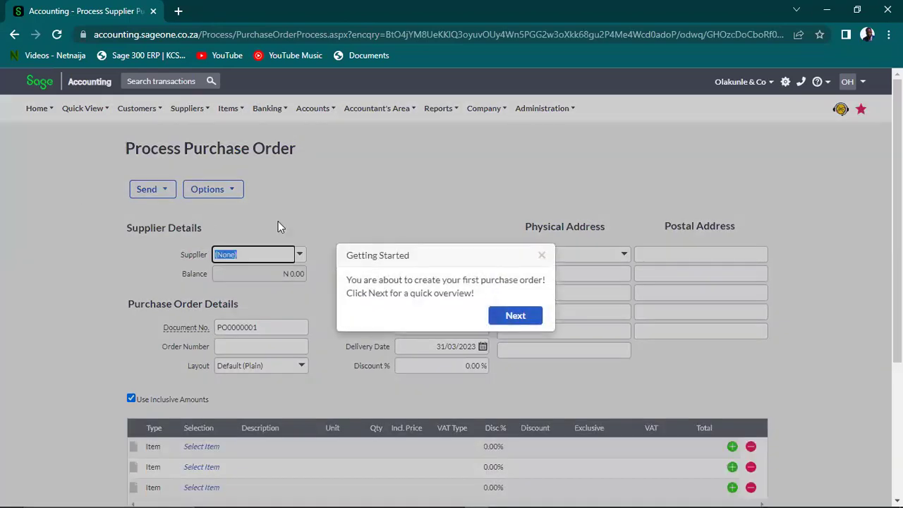
Dismiss the Getting Started overview and choose Shoprite Mall as the supplier
left_click(542, 256)
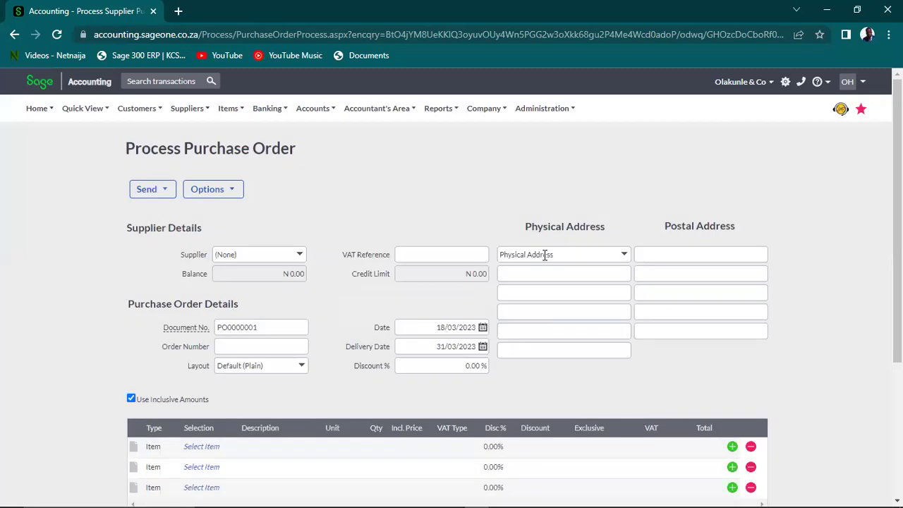
left_click(299, 254)
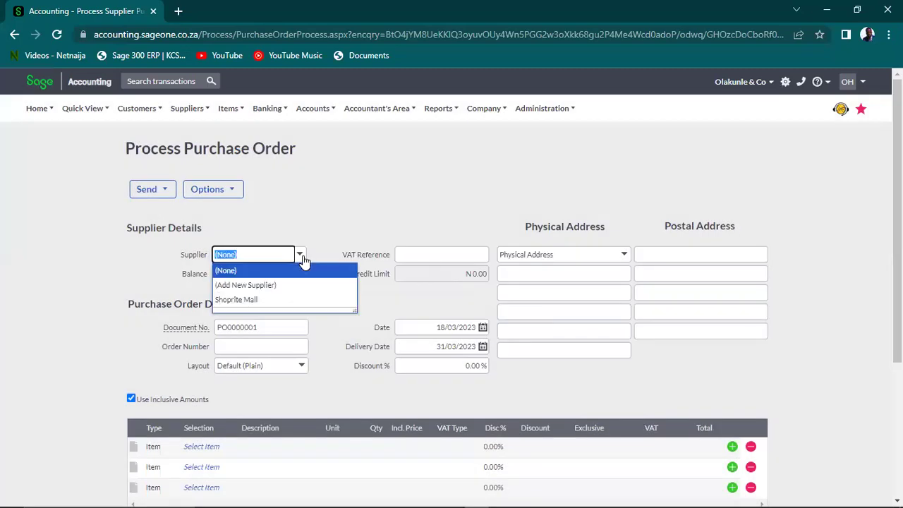
left_click(266, 301)
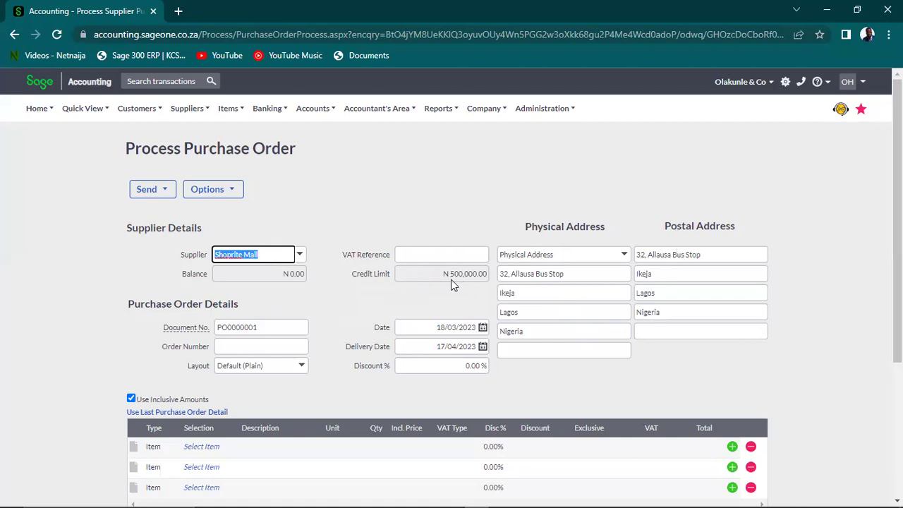
Review the supplier's credit limit, document number PO0000001, VAT reference and order date
left_click_drag(441, 273, 488, 281)
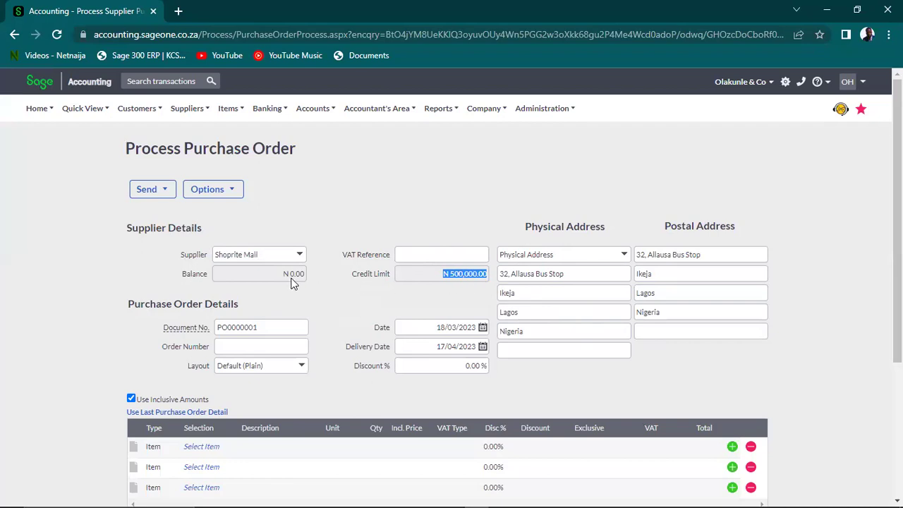
double_click(259, 328)
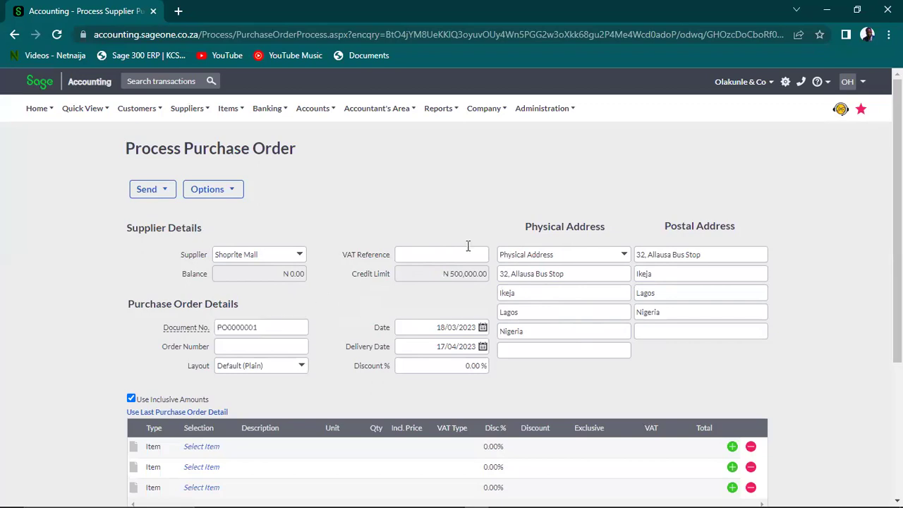
scroll(452, 287, "down", 1)
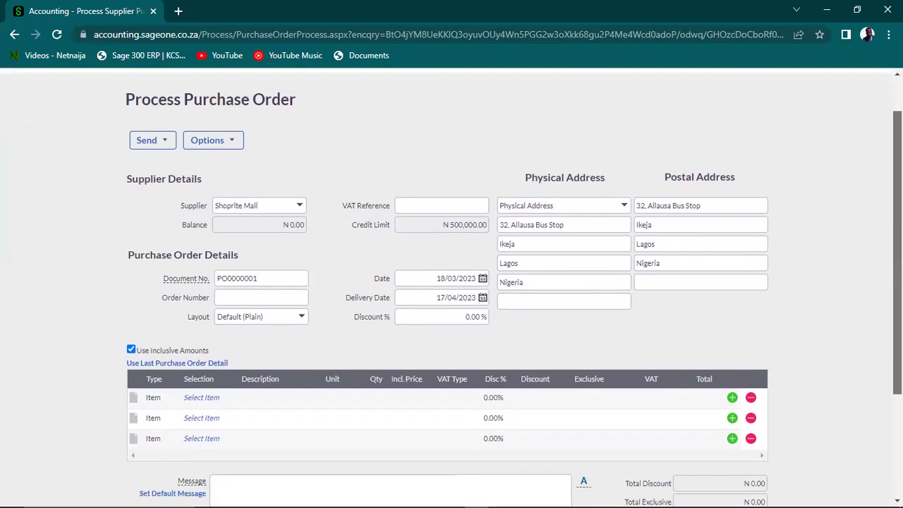
scroll(452, 287, "down", 1)
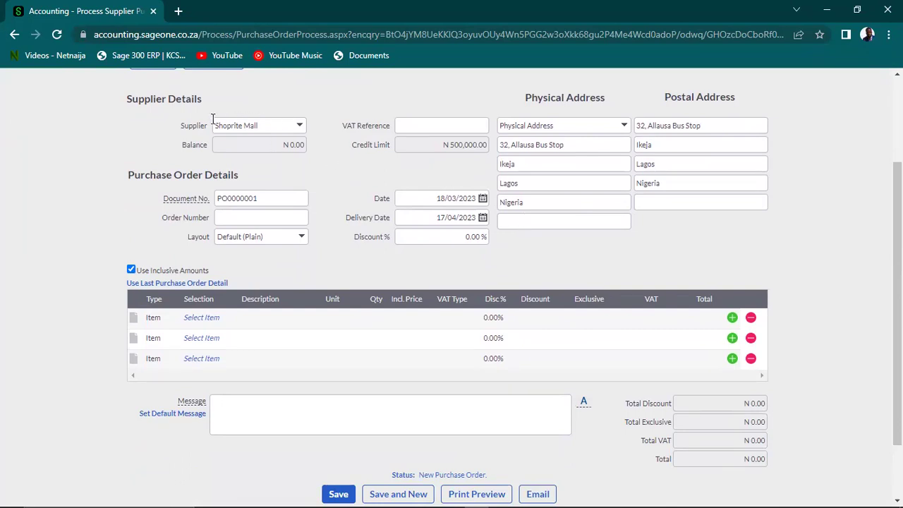
left_click(252, 128)
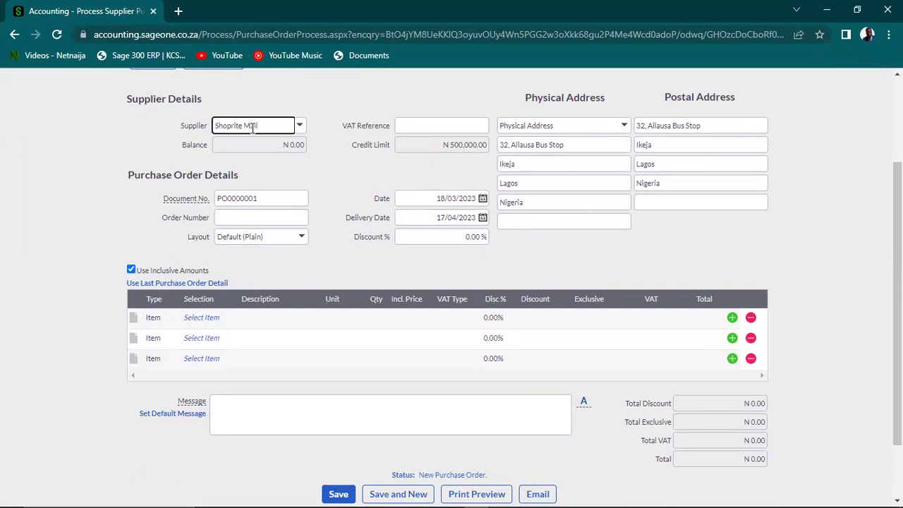
left_click(418, 127)
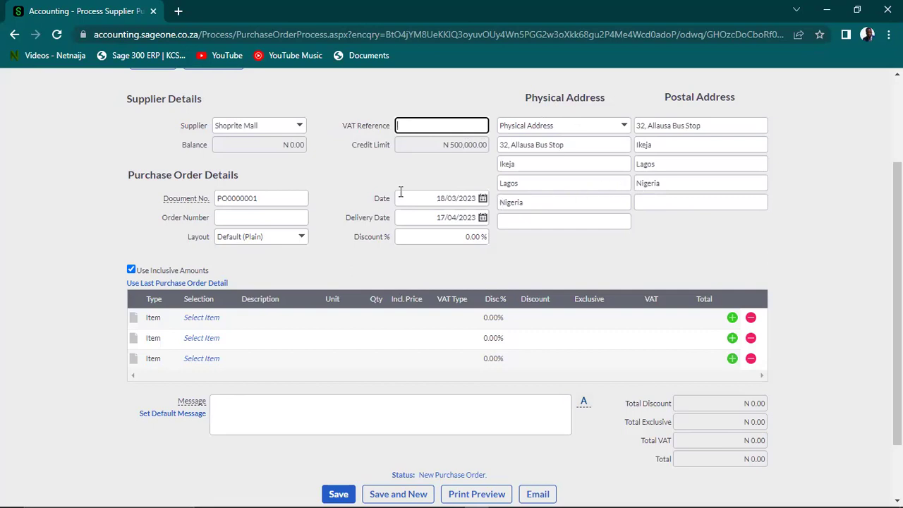
left_click(427, 197)
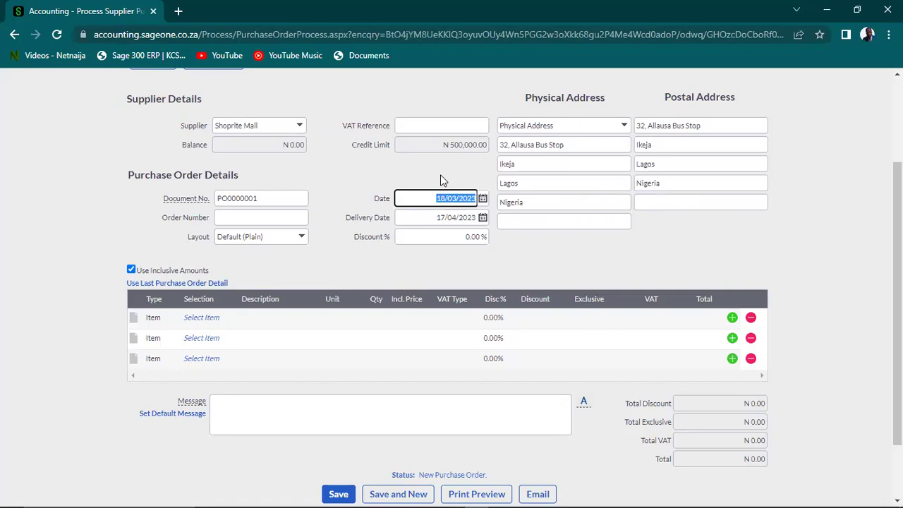
Keep the order date and set the delivery date to 20 March 2023
left_click(441, 176)
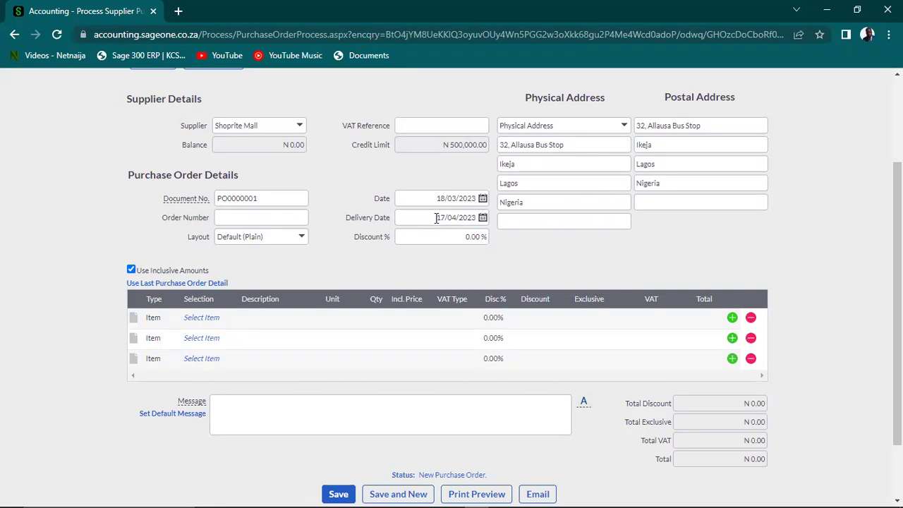
left_click(483, 219)
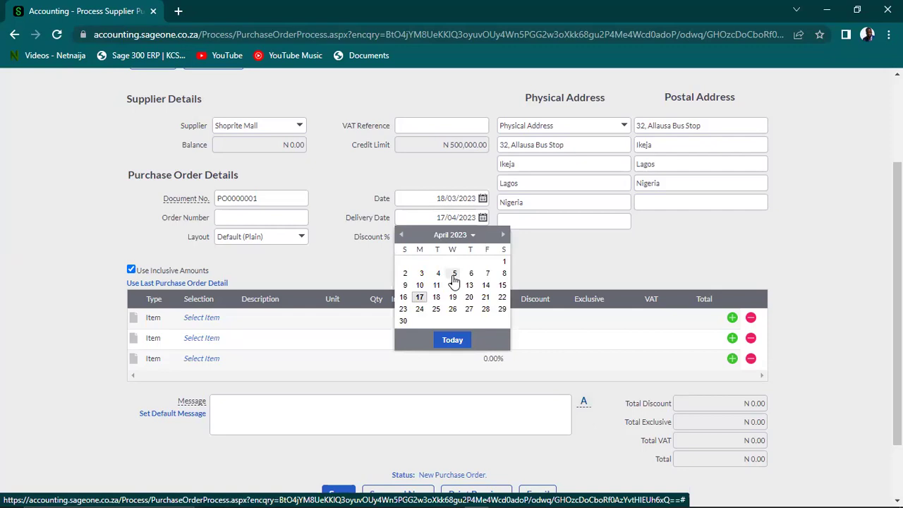
left_click(400, 235)
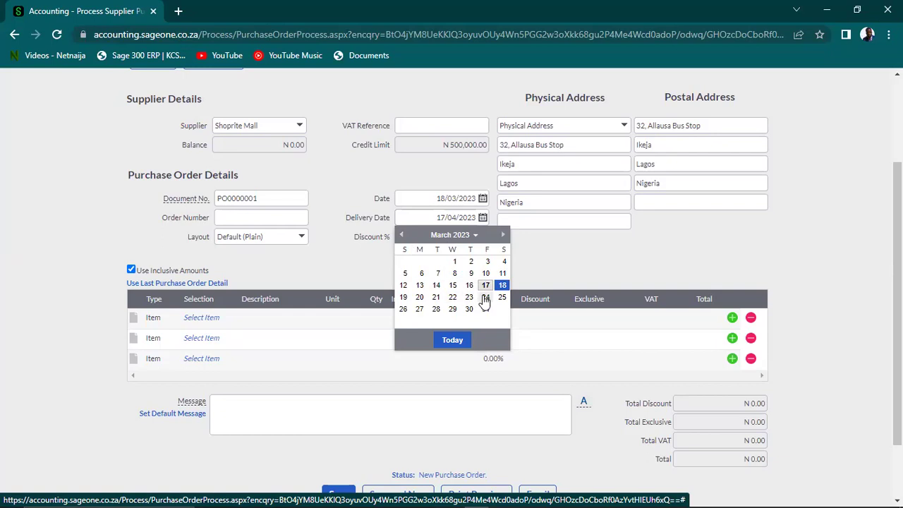
left_click(421, 297)
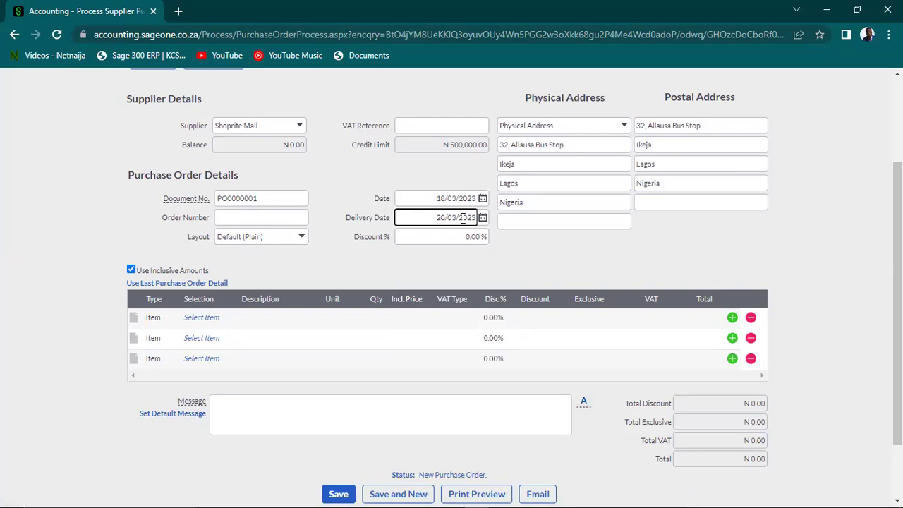
Leave the discount at 0.00% and keep line prices VAT-inclusive
left_click(458, 238)
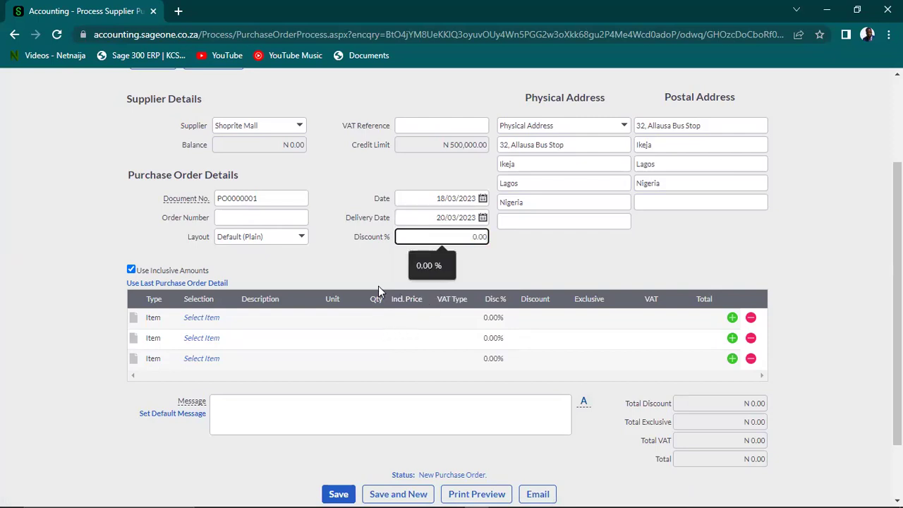
left_click(354, 278)
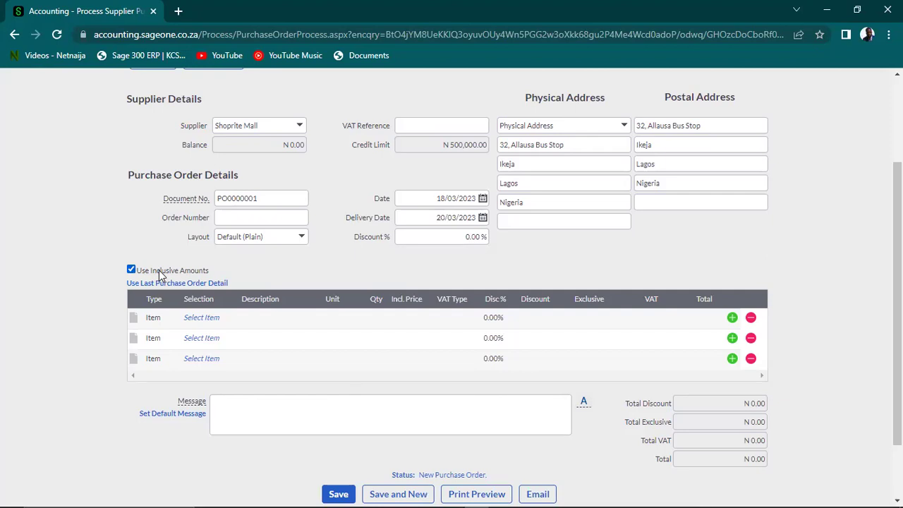
left_click(132, 270)
left_click(131, 270)
Pick item HP001 for the first order line with unit 1
left_click(222, 318)
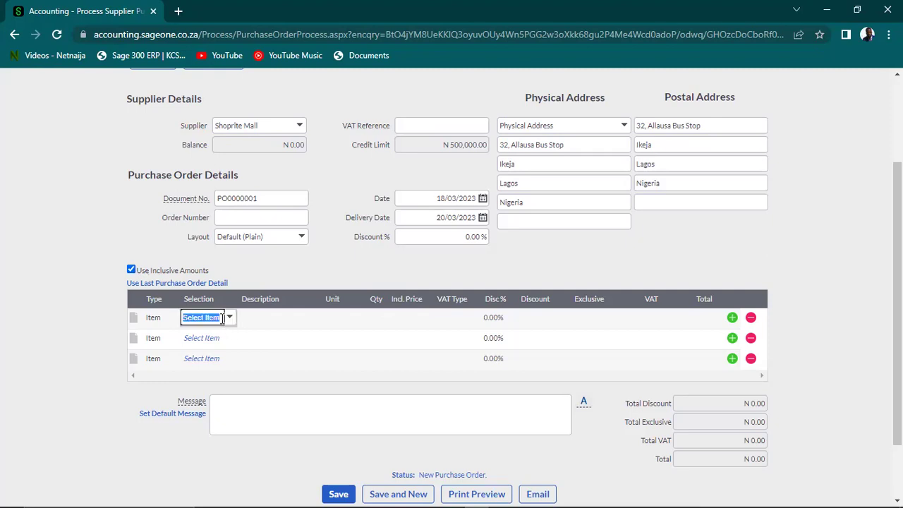
left_click(230, 320)
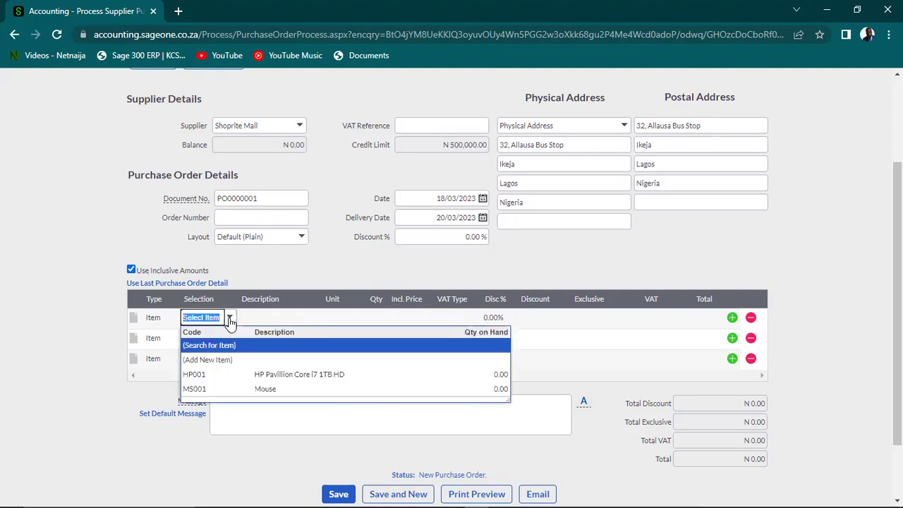
left_click(268, 374)
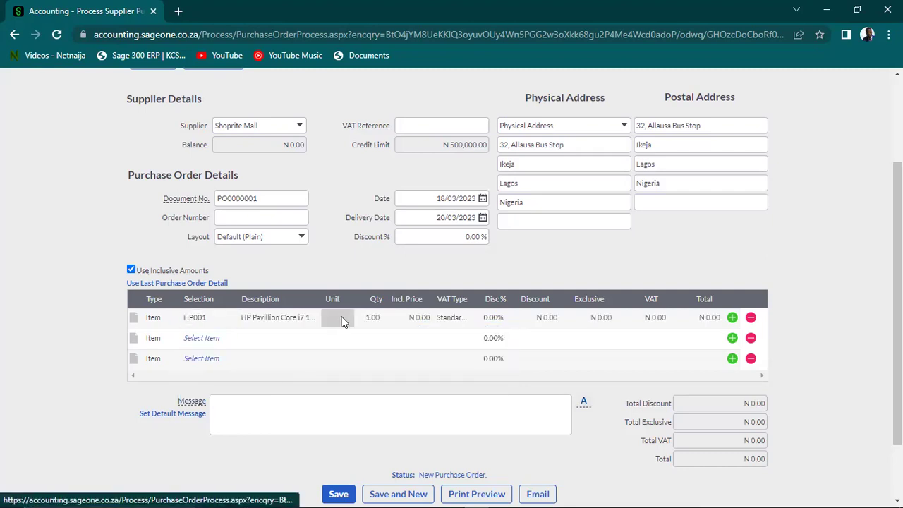
left_click(341, 319)
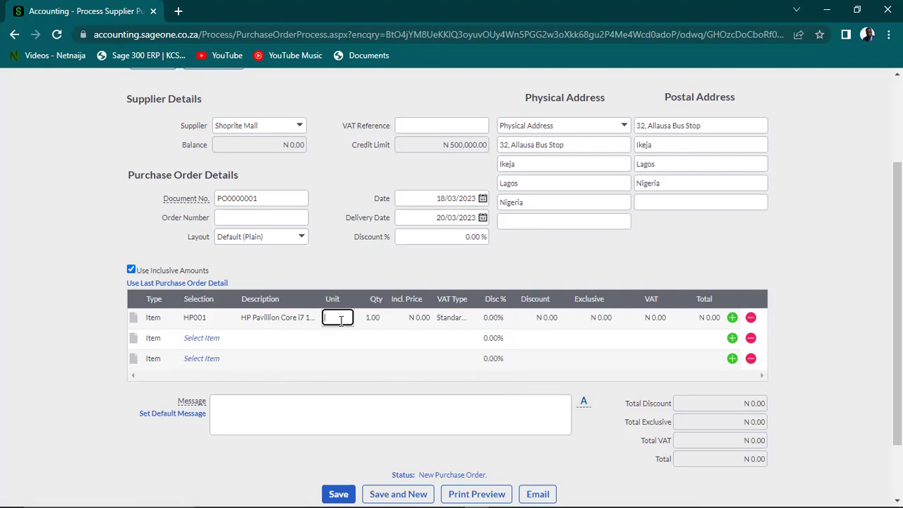
type("50")
key("BackSpace")
type("1")
left_click(371, 321)
Enter quantity 50 at inclusive price 250,000, totalling N 12,500,000.00
left_click(371, 322)
type("50")
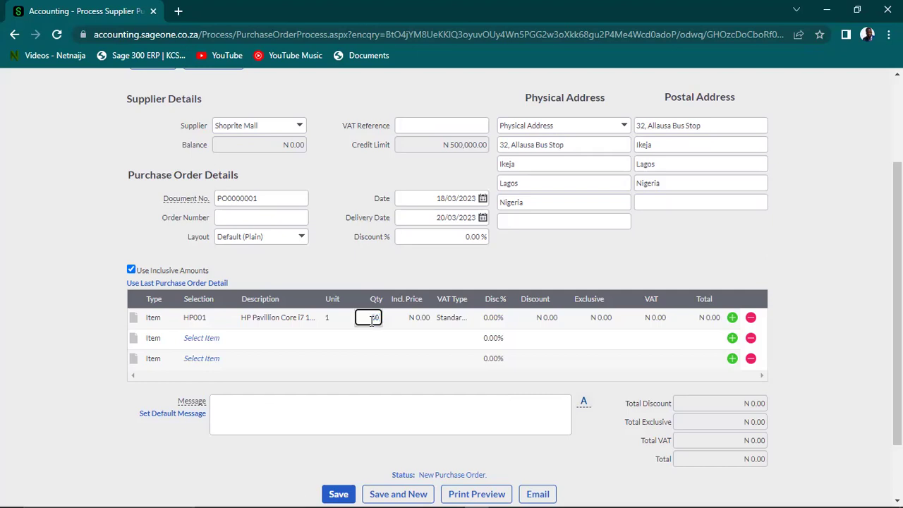
key("Tab")
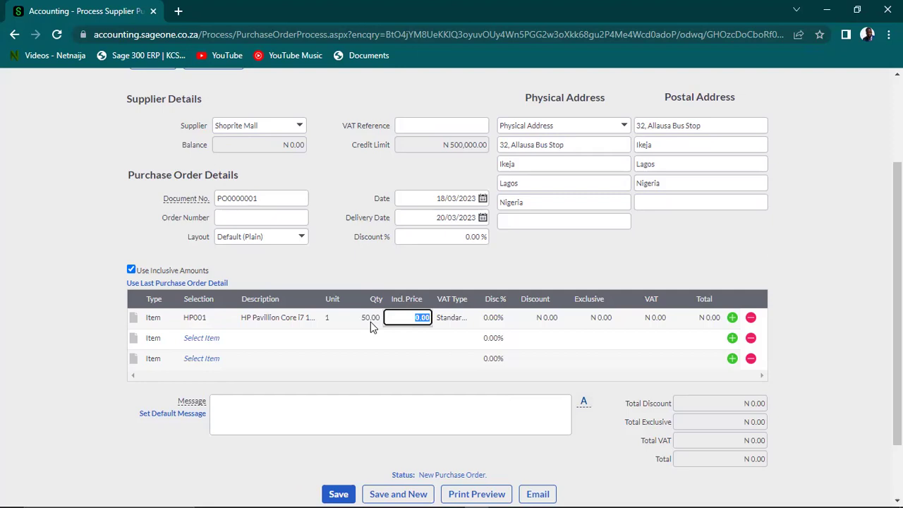
key("BackSpace")
type("250000")
key("Tab")
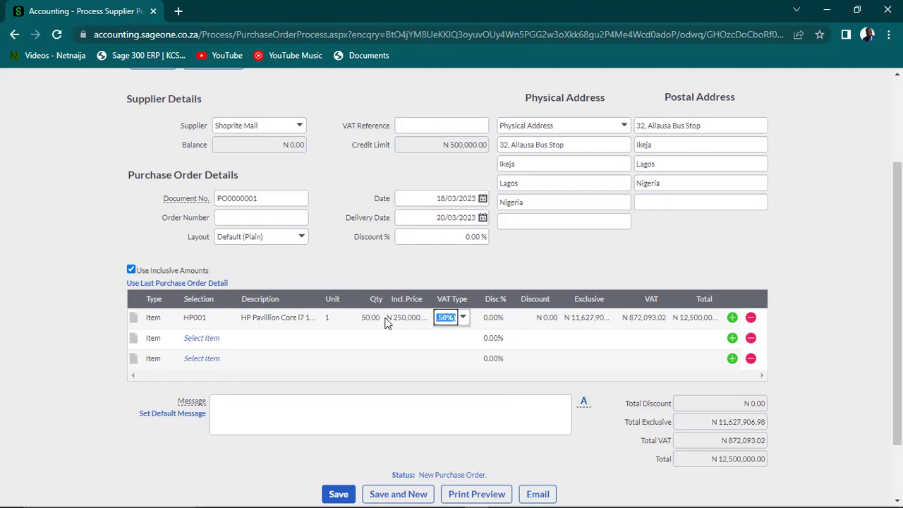
Check the VAT-exclusive price 232,558.14, then return to inclusive prices
left_click(131, 270)
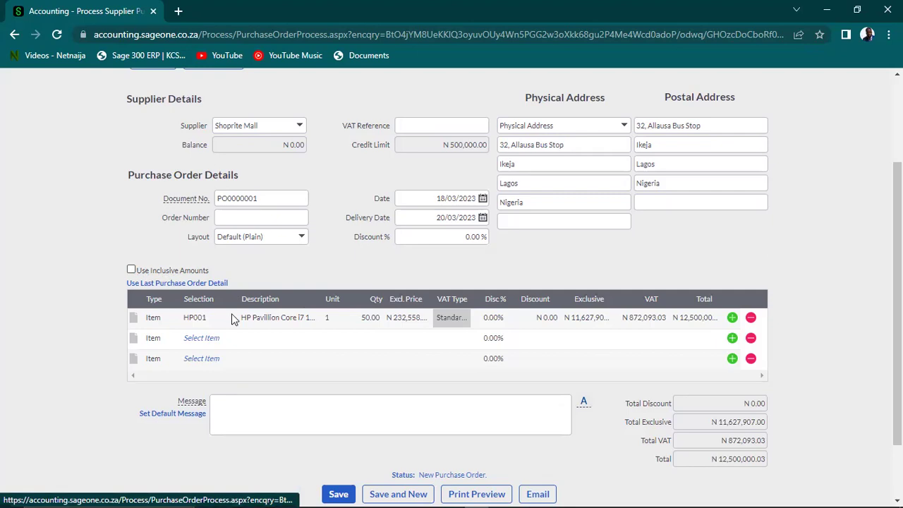
left_click(400, 319)
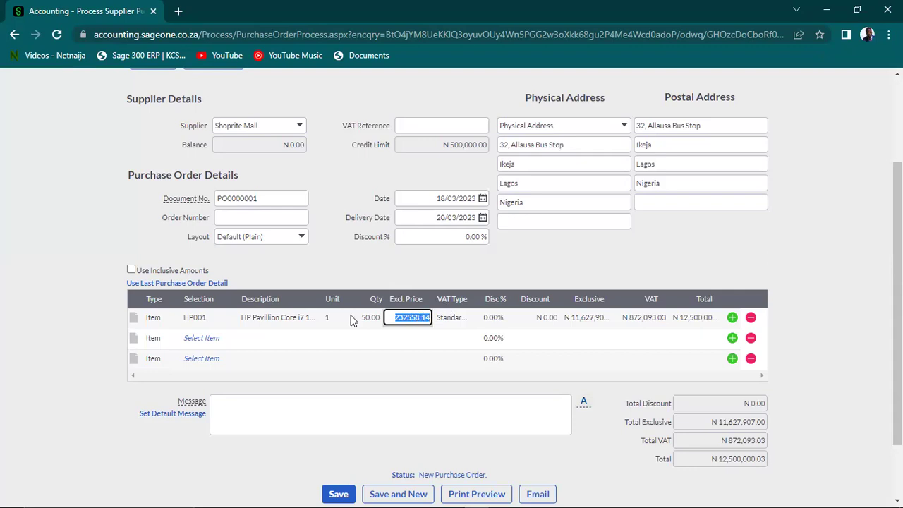
left_click(131, 270)
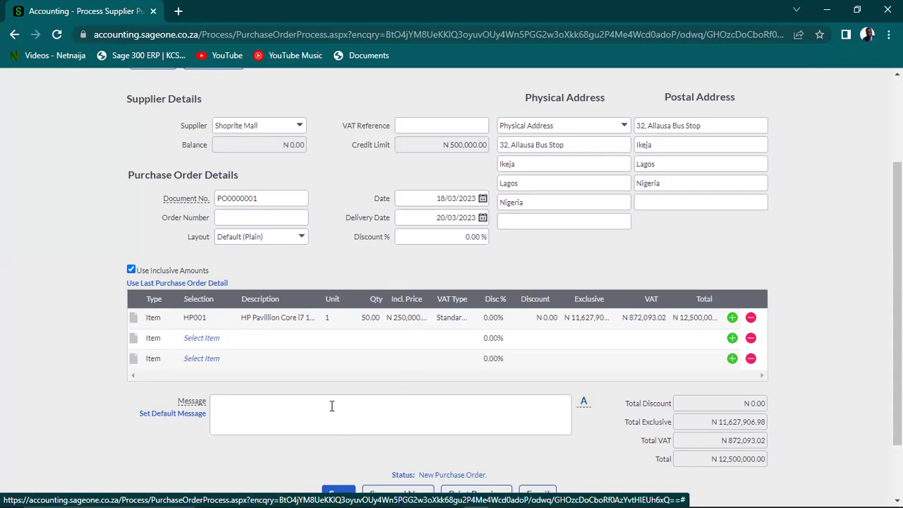
Add line two: 20 MS001 Mouse at N 3,000, bringing the total to N 12,560,000.00
left_click(214, 341)
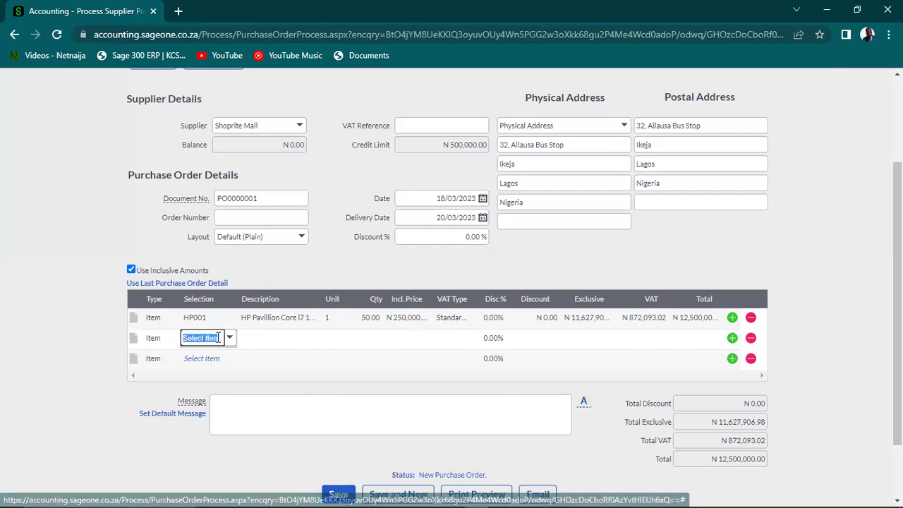
left_click(229, 338)
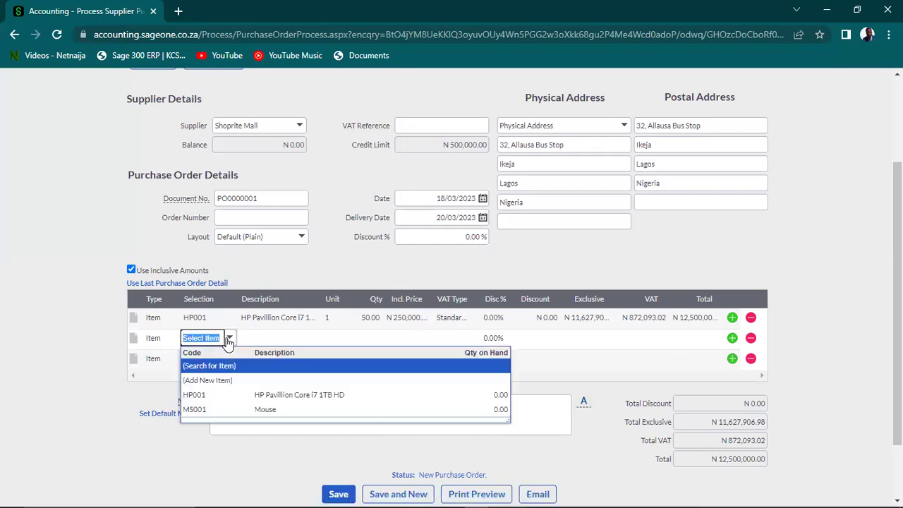
left_click(268, 410)
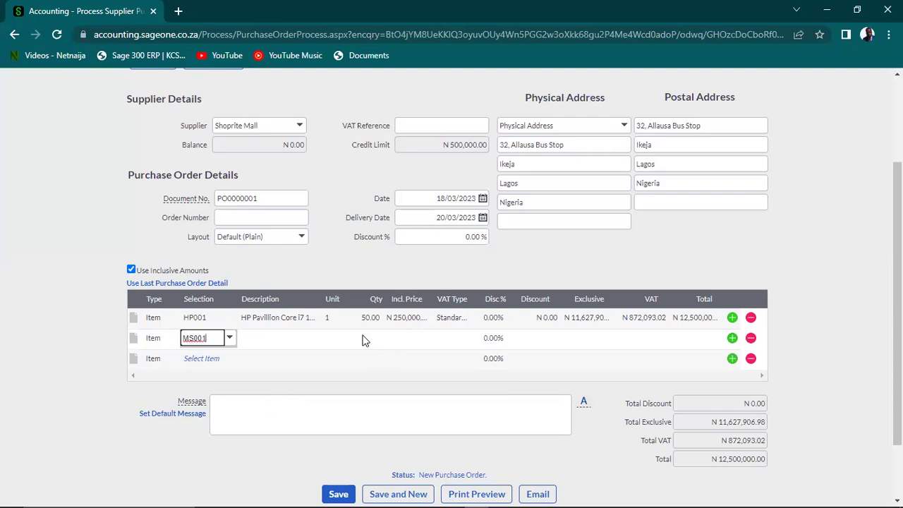
left_click(367, 339)
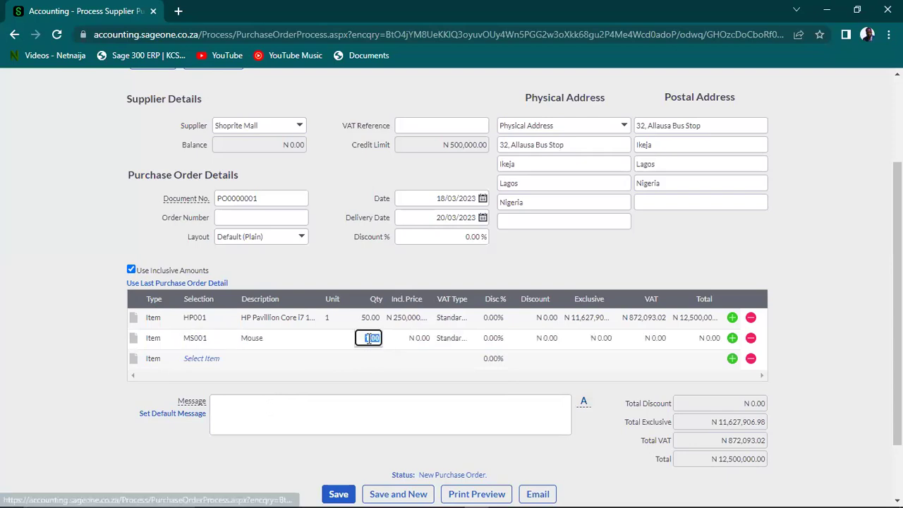
type("20")
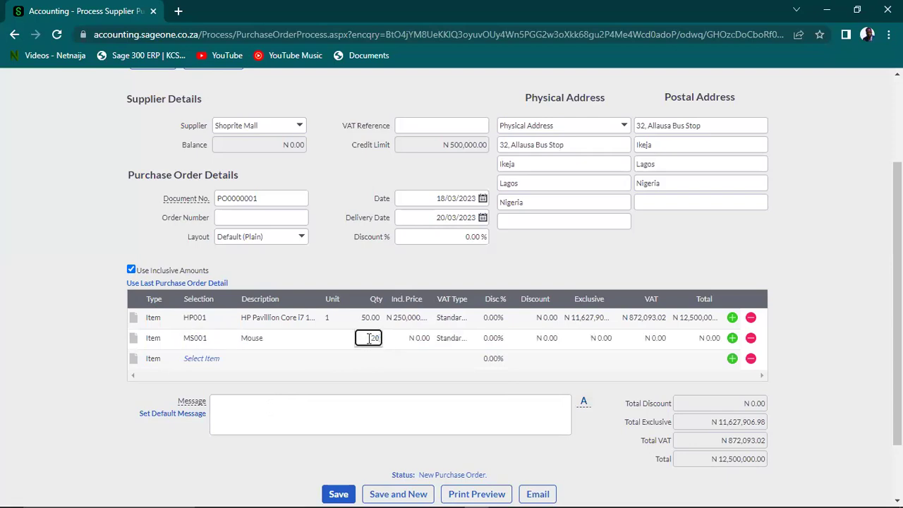
left_click(419, 340)
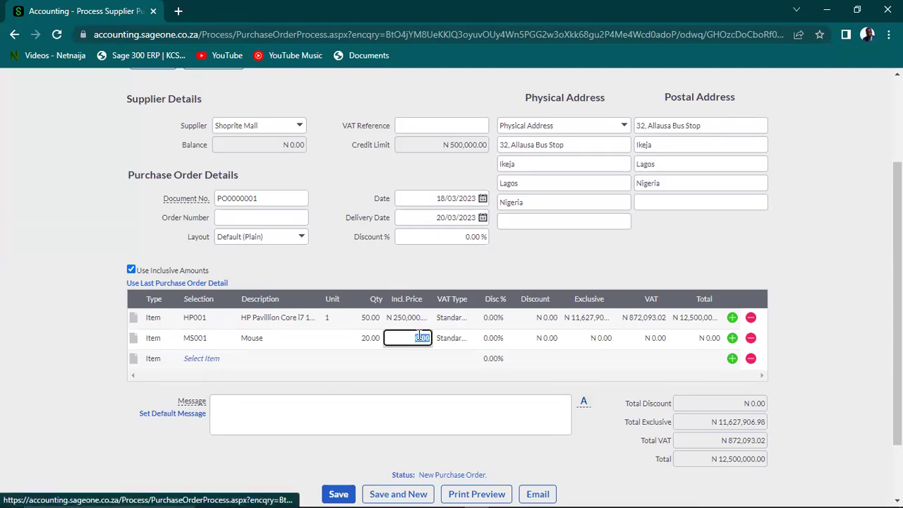
type("3000")
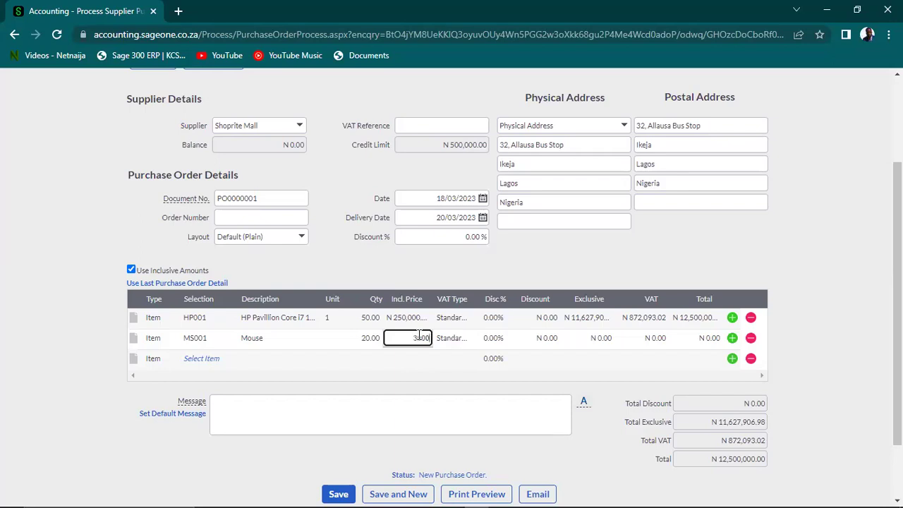
key("Tab")
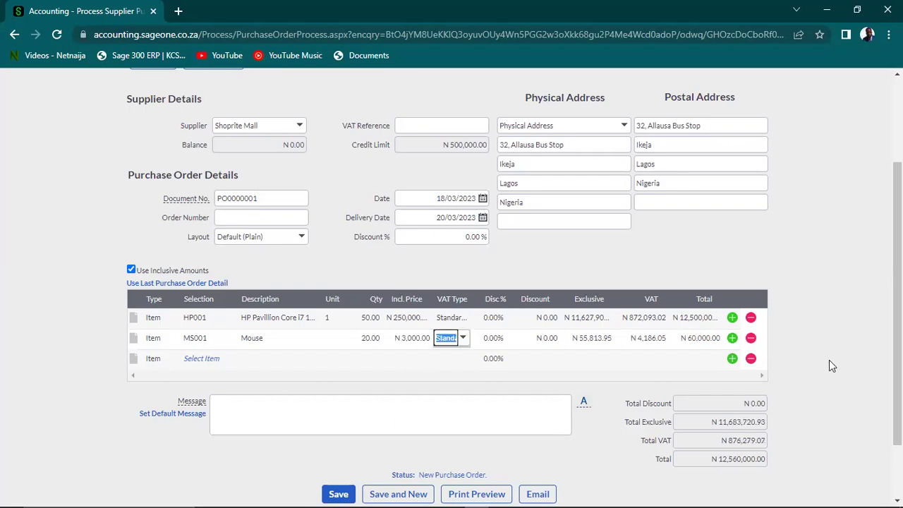
left_click_drag(897, 317, 896, 385)
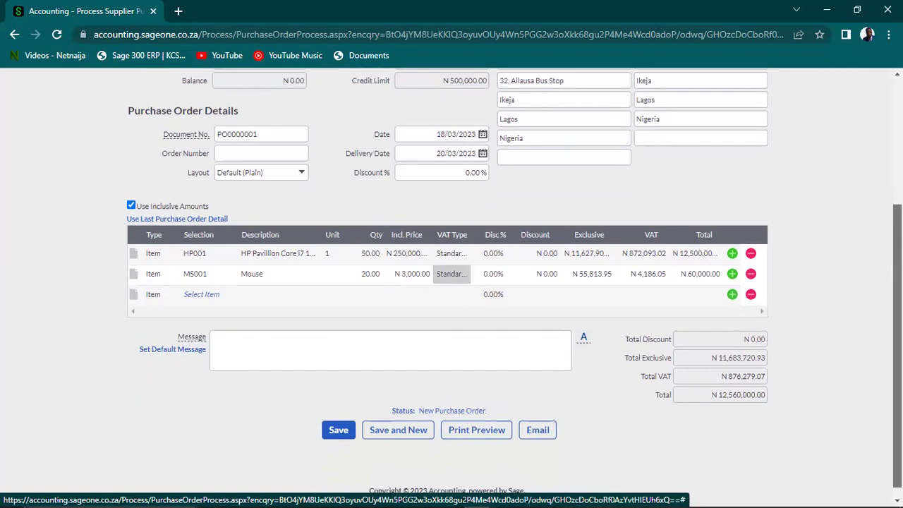
Print-preview PO0000001, scrolling through both item lines and the N12,560,000 total
left_click(477, 418)
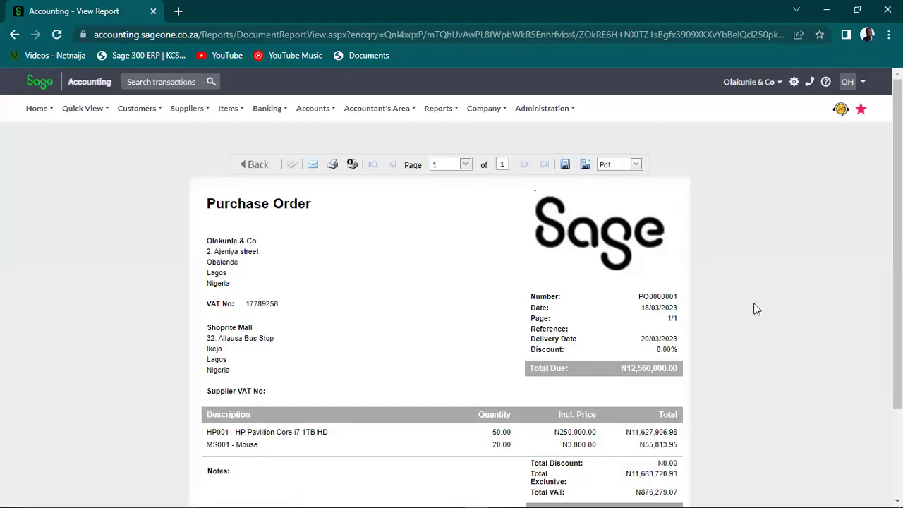
scroll(753, 331, "down", 1)
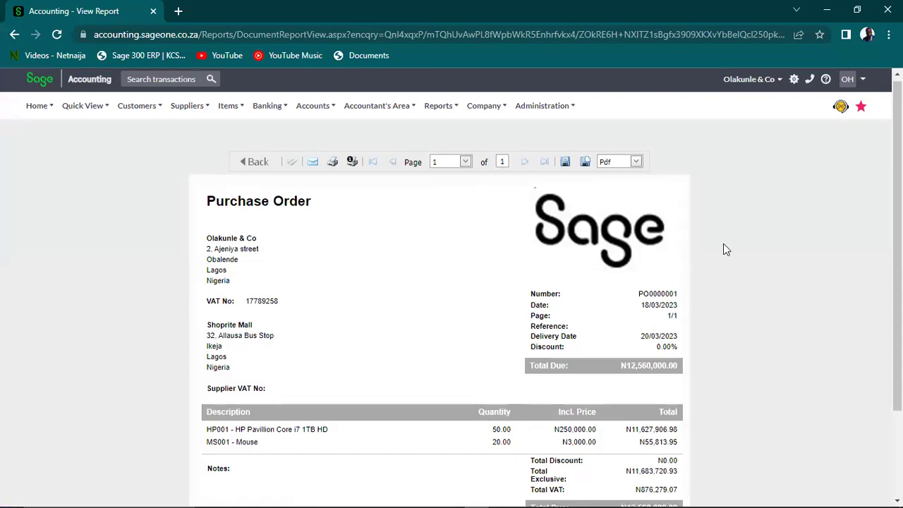
scroll(724, 249, "down", 1)
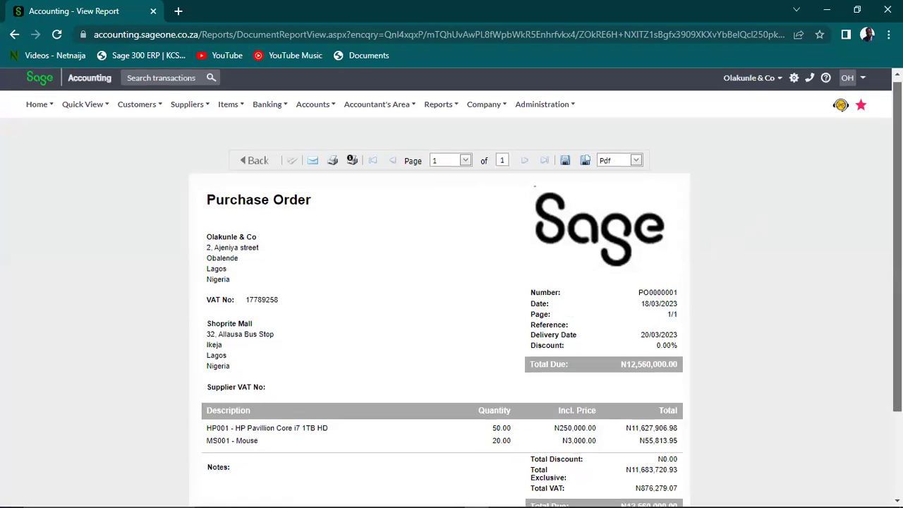
scroll(452, 283, "down", 2)
scroll(452, 282, "up", 2)
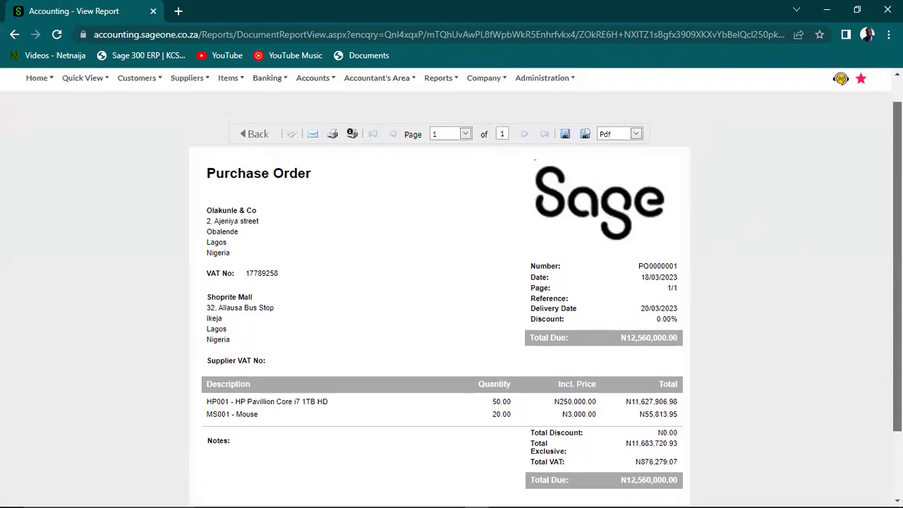
scroll(452, 283, "down", 1)
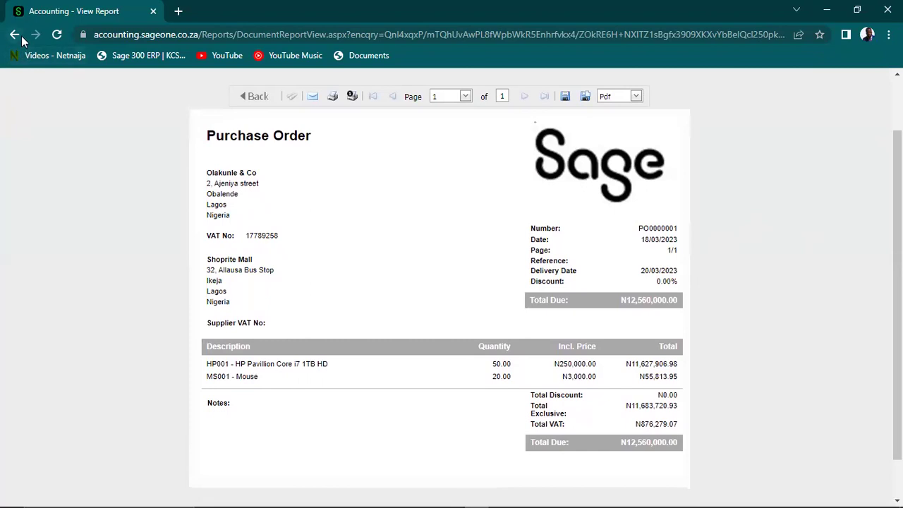
left_click(314, 103)
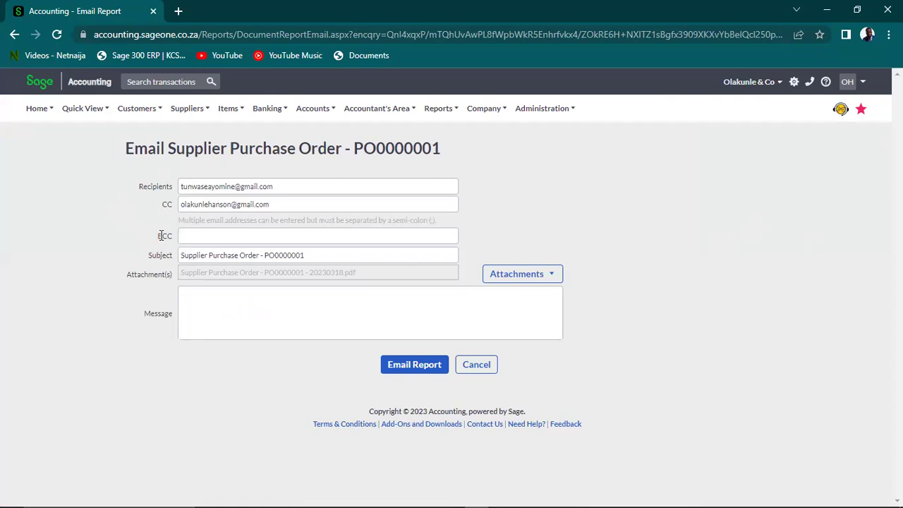
Type the message 'Please find attached Purchase Order' and paste in a BCC address
left_click(234, 297)
left_click(278, 313)
type("Please")
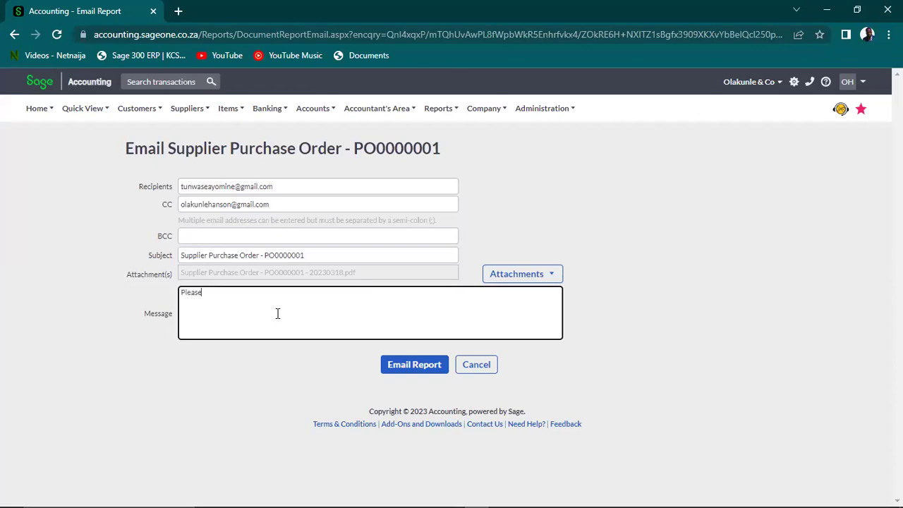
type(" find attached Purchase Order")
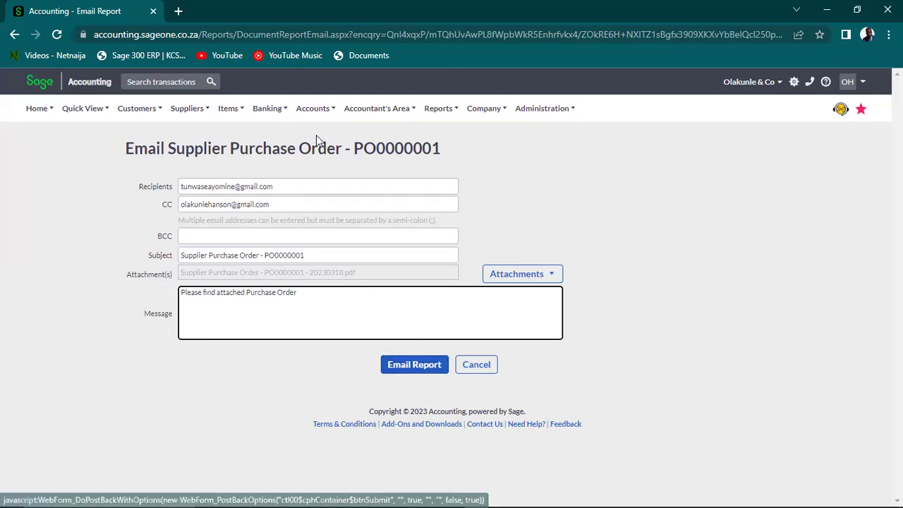
left_click(384, 22)
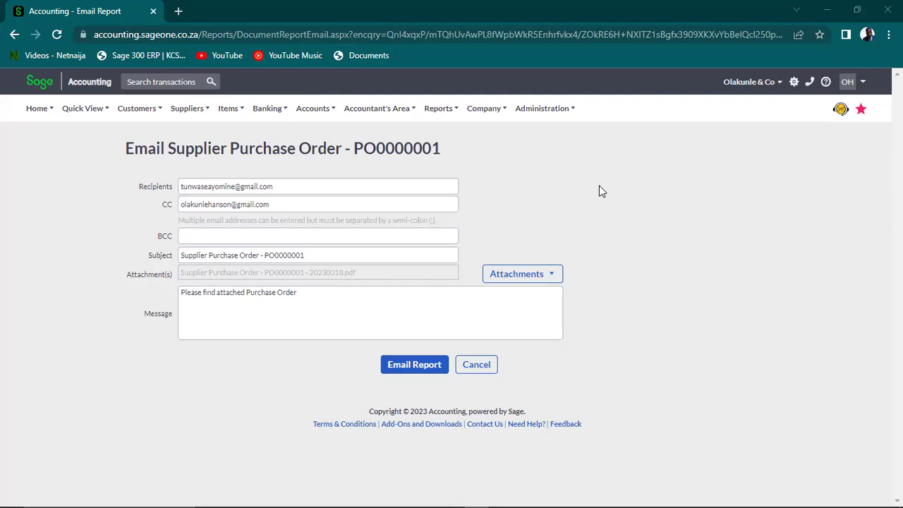
left_click(250, 241)
key("ctrl+v")
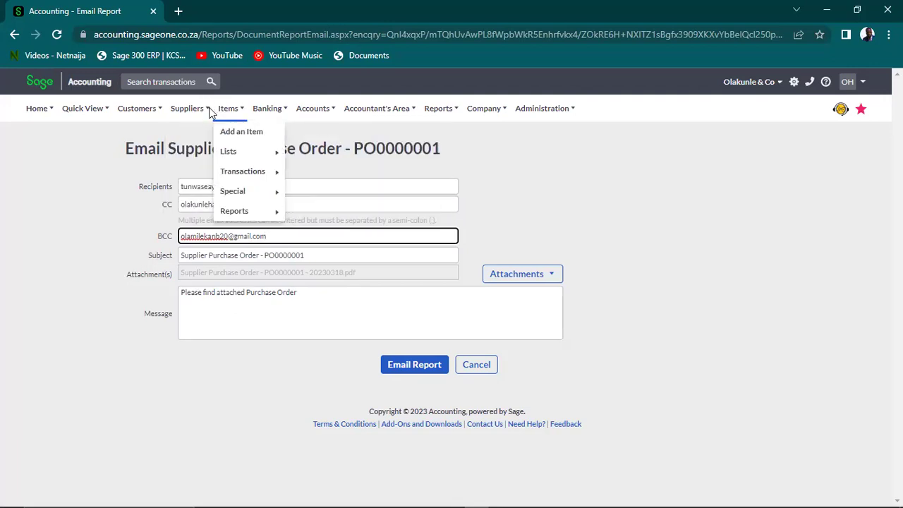
Check the company's default CC address in a new Company Settings tab, then return to the email
mouse_move(485, 111)
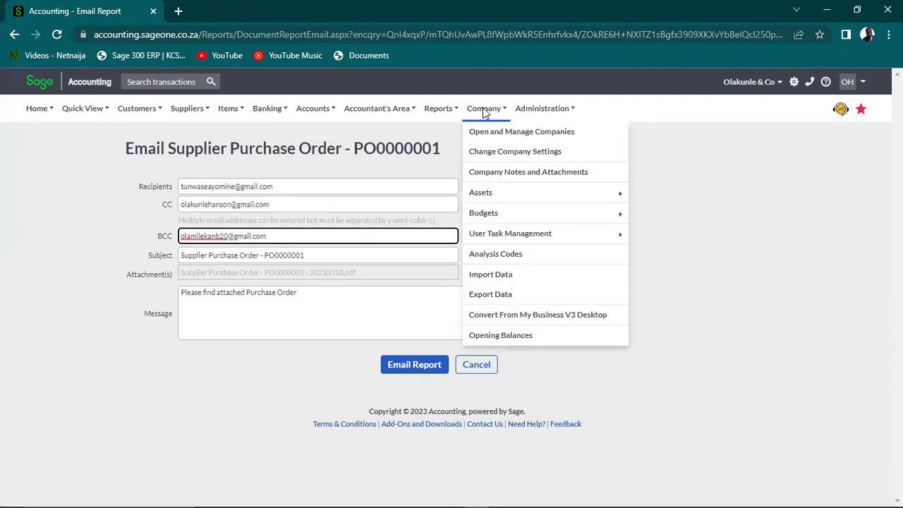
right_click(503, 155)
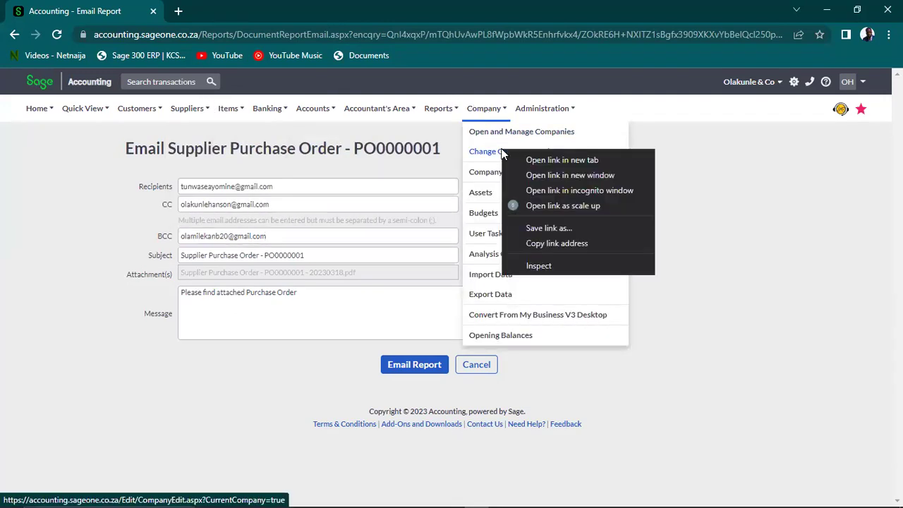
left_click(544, 162)
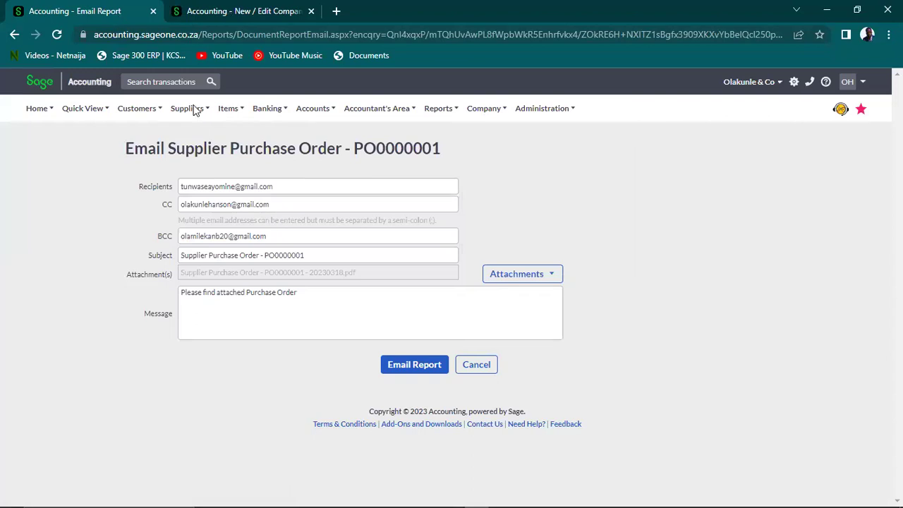
left_click(257, 12)
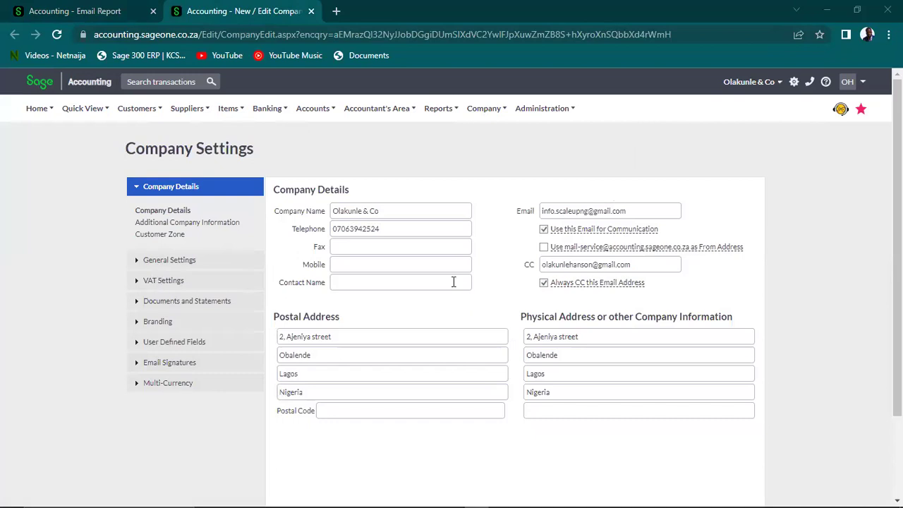
left_click(569, 264)
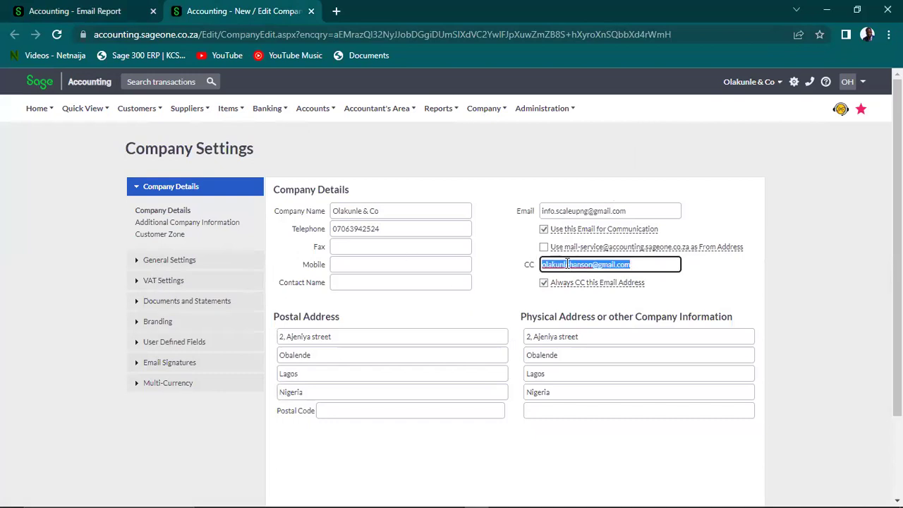
left_click(569, 264)
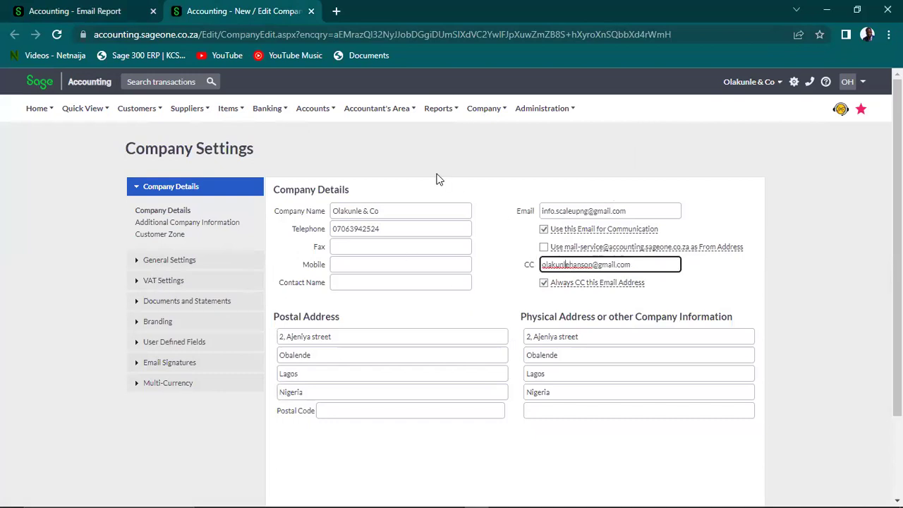
left_click(77, 12)
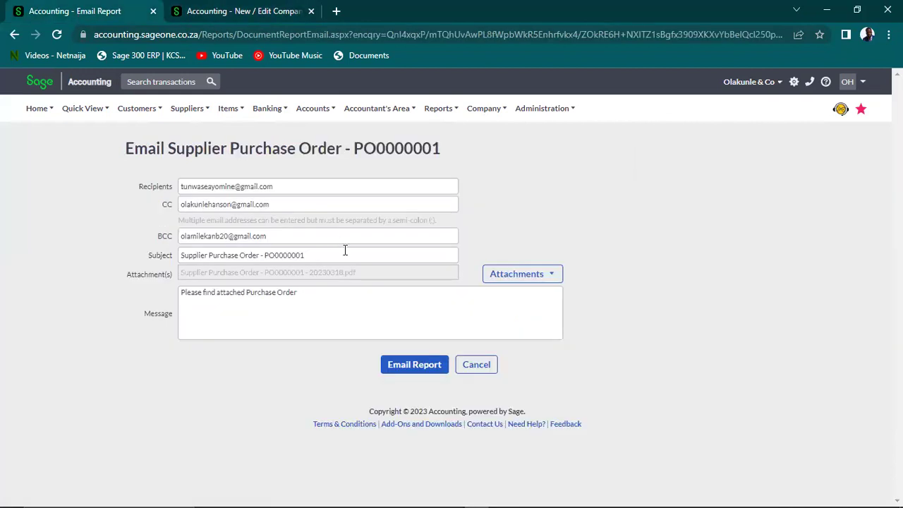
left_click(242, 209)
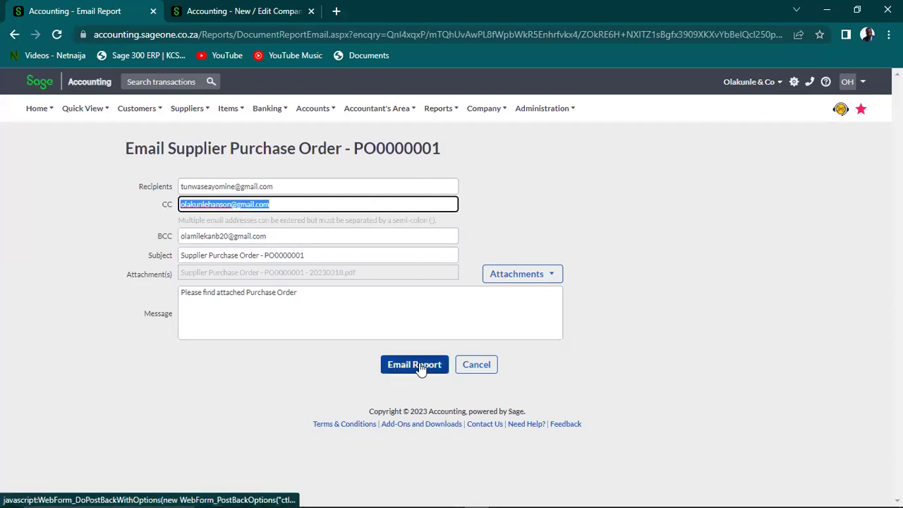
Try emailing PO0000001, acknowledge the Free Trial email-disabled error, and open a new browser tab
left_click(417, 364)
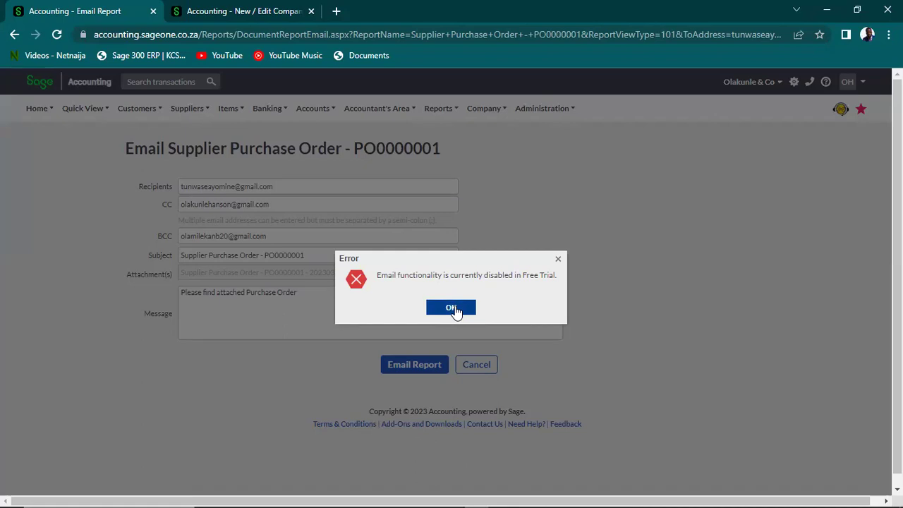
left_click(454, 309)
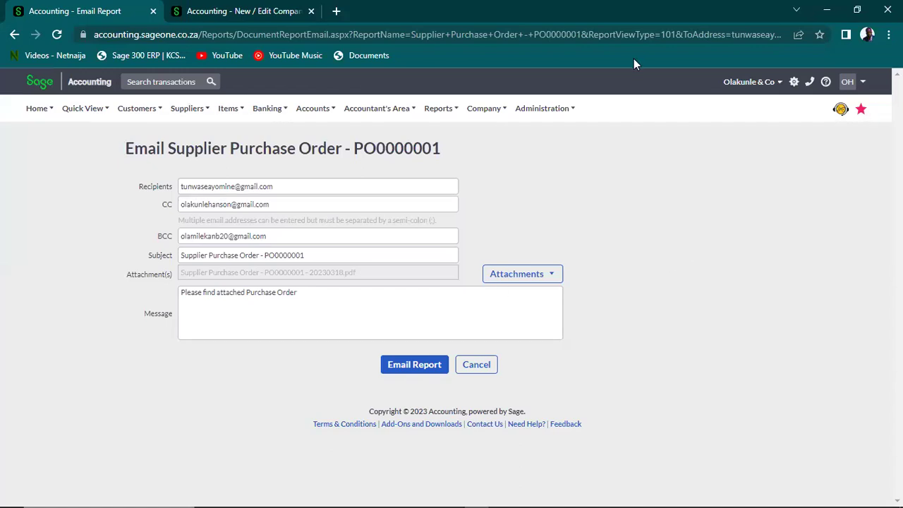
left_click(337, 13)
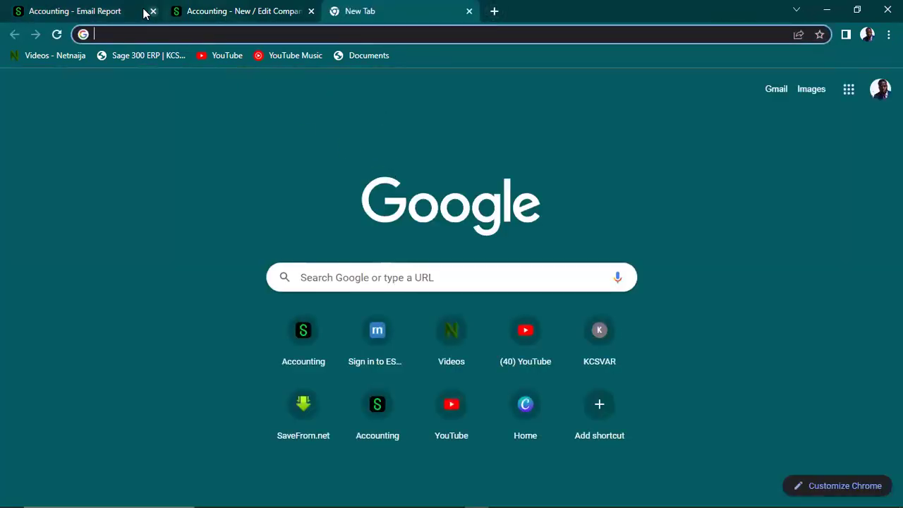
Close the company settings tab and review the attachment options on the purchase order email form
left_click(311, 10)
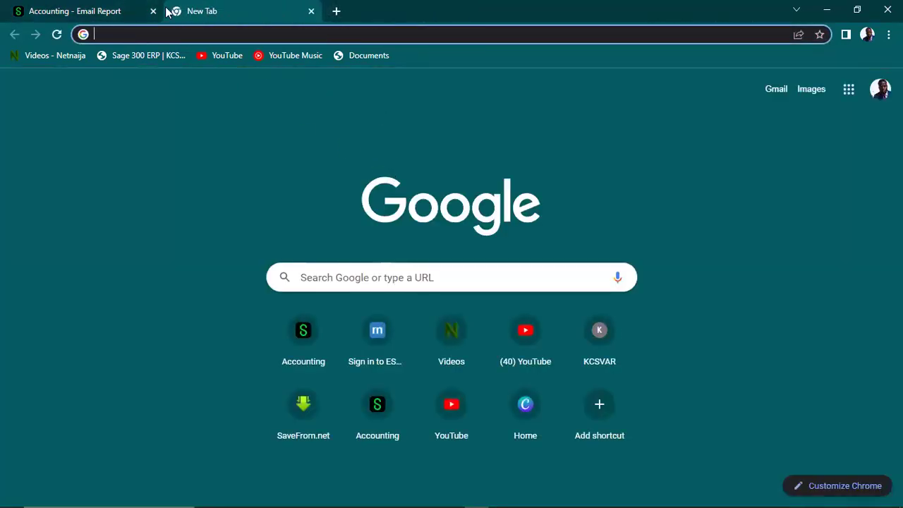
left_click(115, 12)
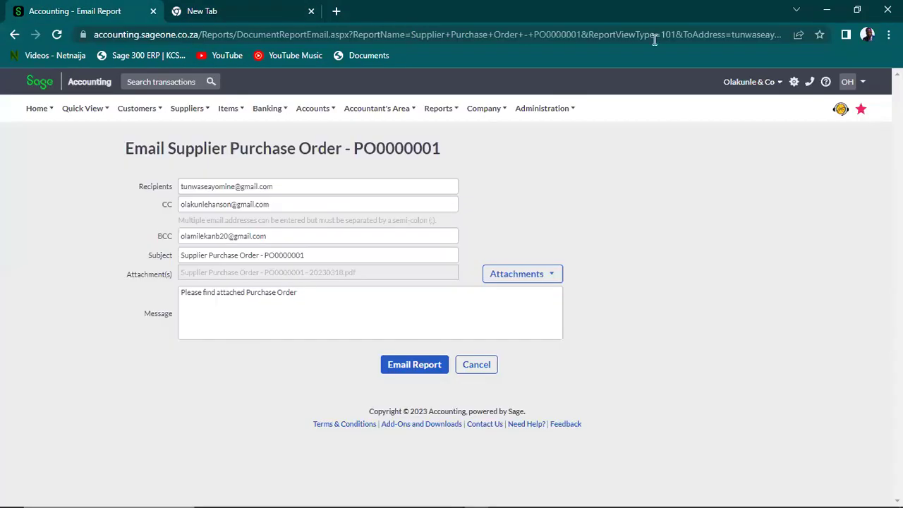
left_click(855, 82)
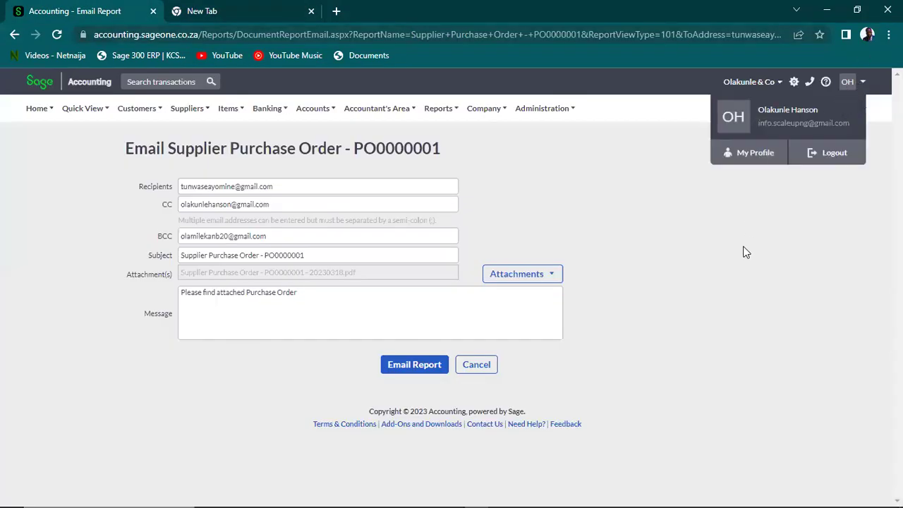
left_click(493, 276)
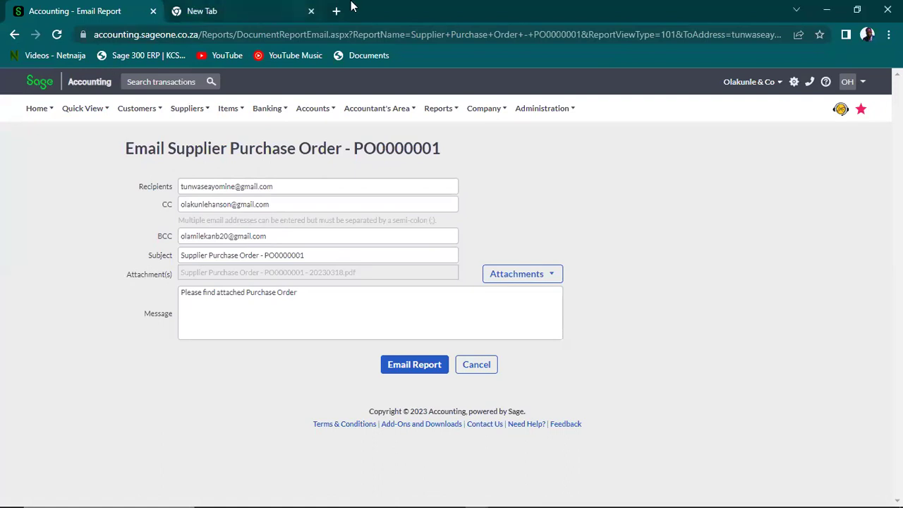
Close the extra empty browser tab and log out of the free-trial account
left_click(312, 11)
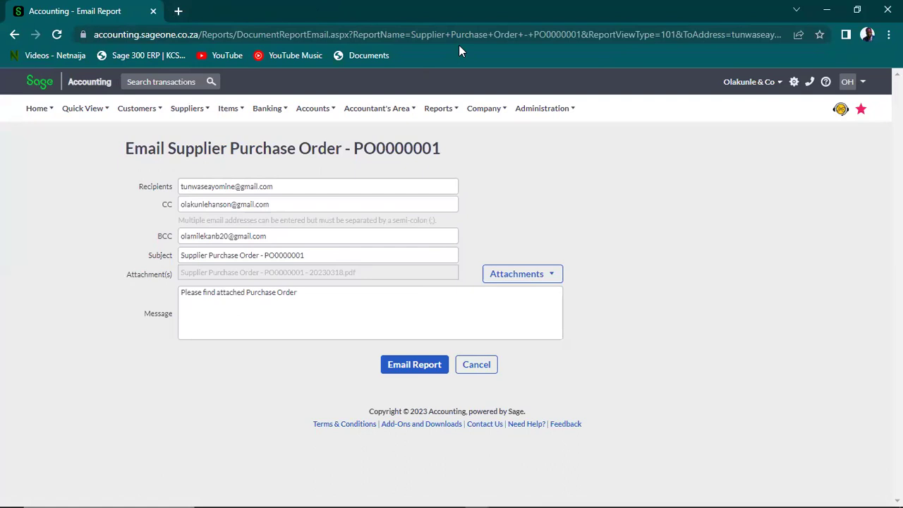
left_click(856, 82)
left_click(759, 161)
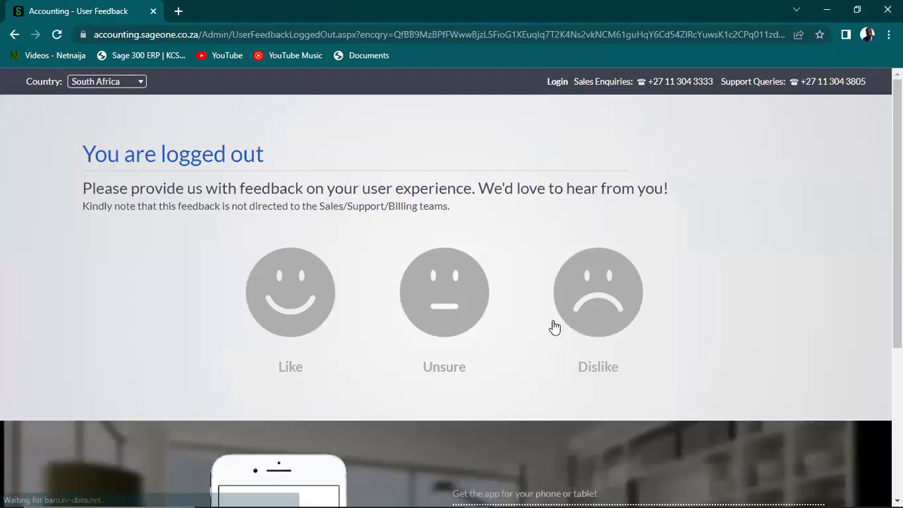
scroll(451, 288, "down", 3)
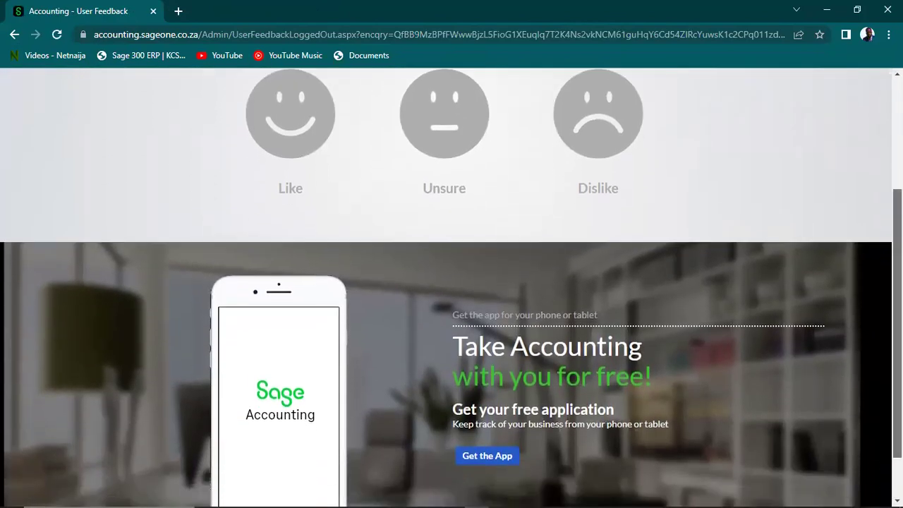
scroll(452, 287, "down", 1)
scroll(451, 288, "up", 4)
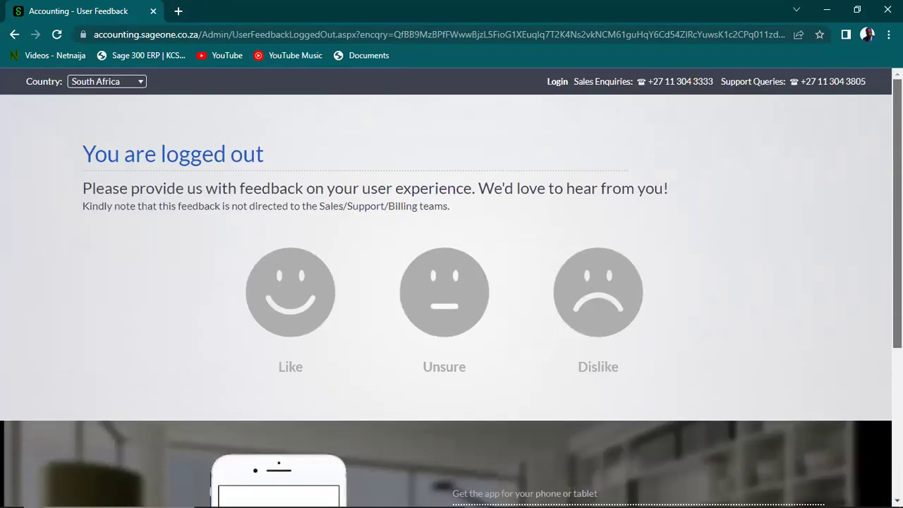
Sign in with the accountant's saved login from the browser suggestions in place of the autofilled email
left_click(556, 83)
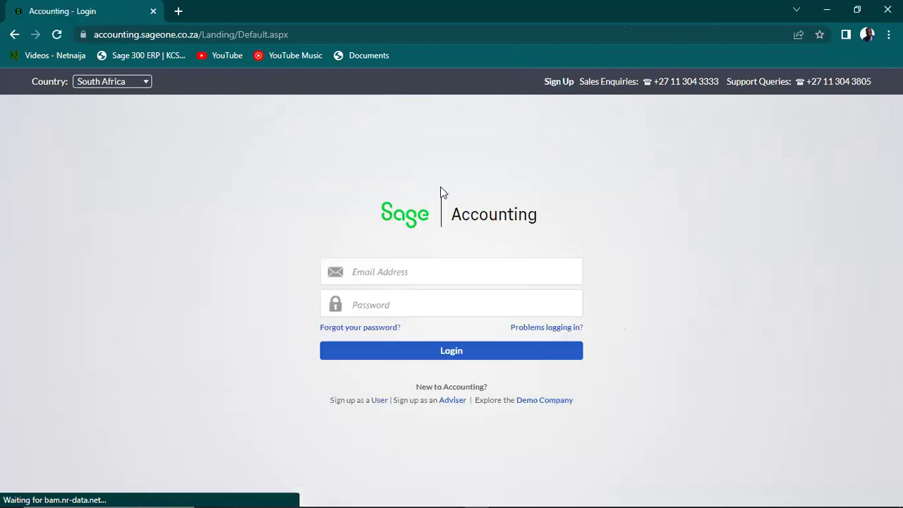
left_click(403, 279)
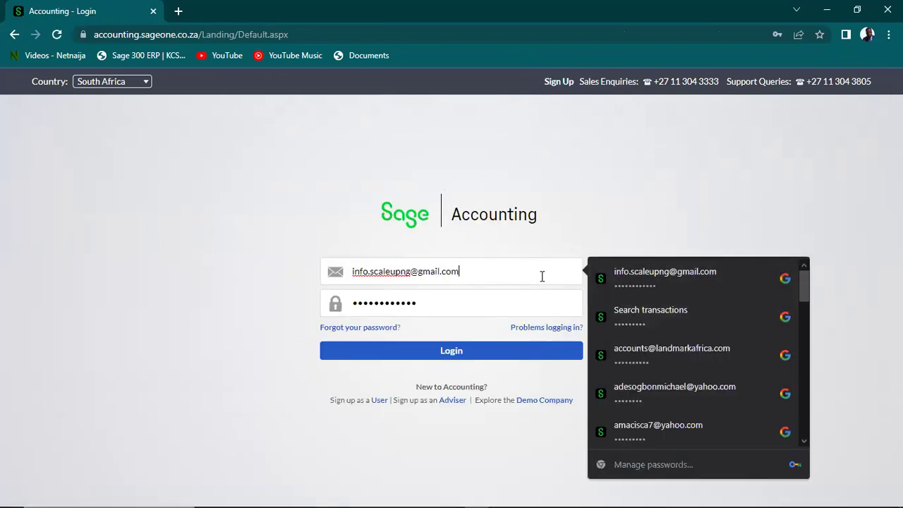
key("ctrl+a")
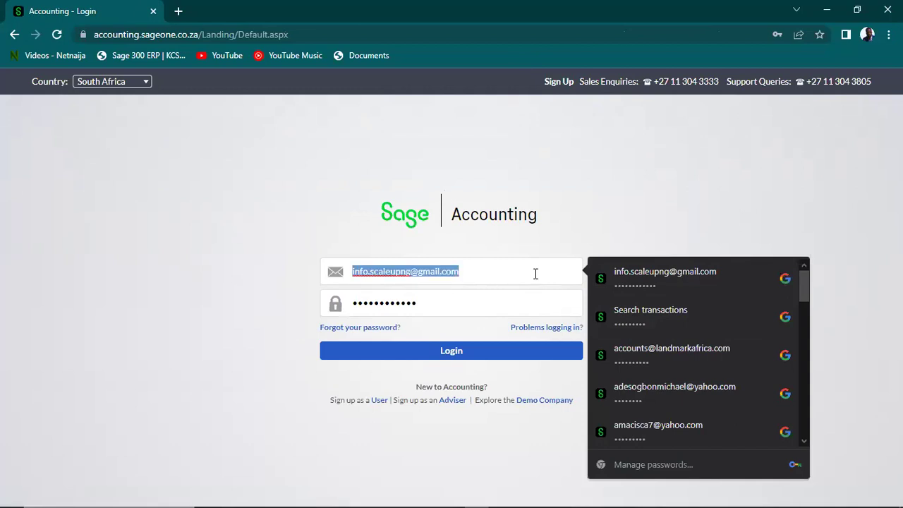
type("ola")
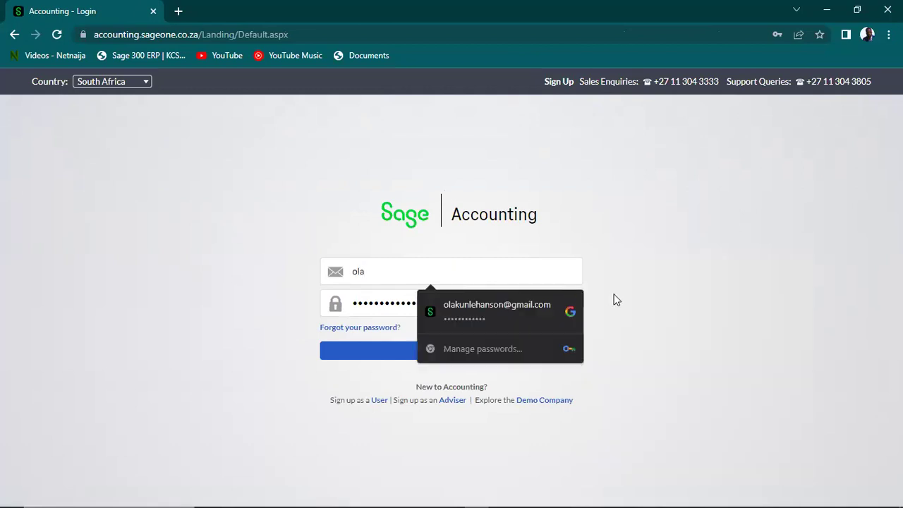
left_click(502, 321)
left_click(458, 353)
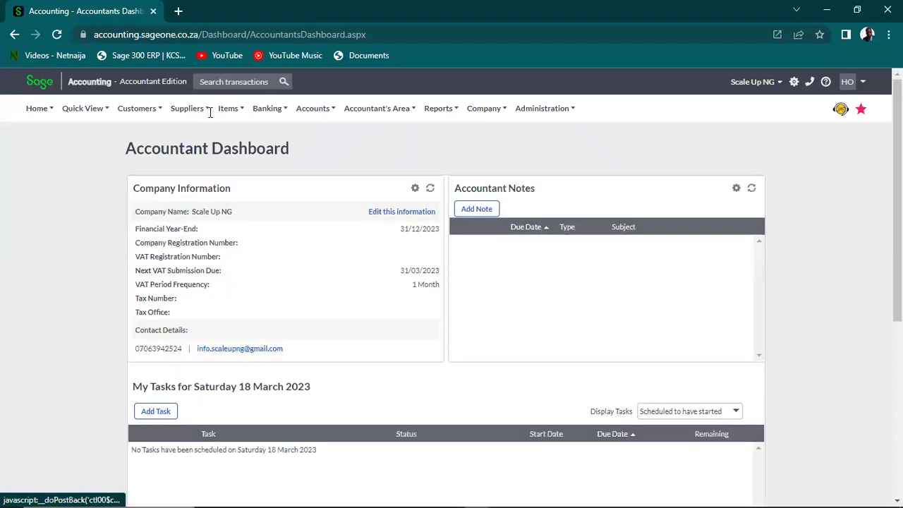
Open Buchi Oil's purchase order PO0000001 from Supplier Purchase Orders and start emailing it
mouse_move(181, 108)
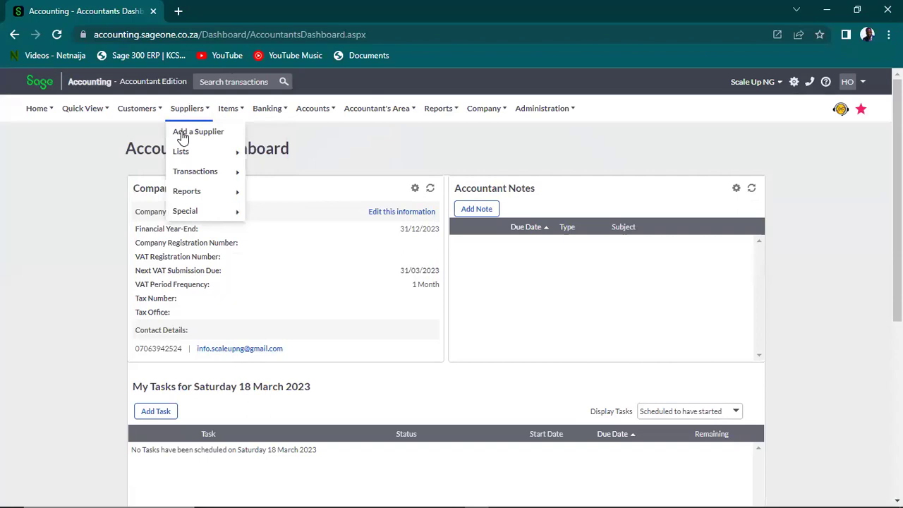
mouse_move(230, 174)
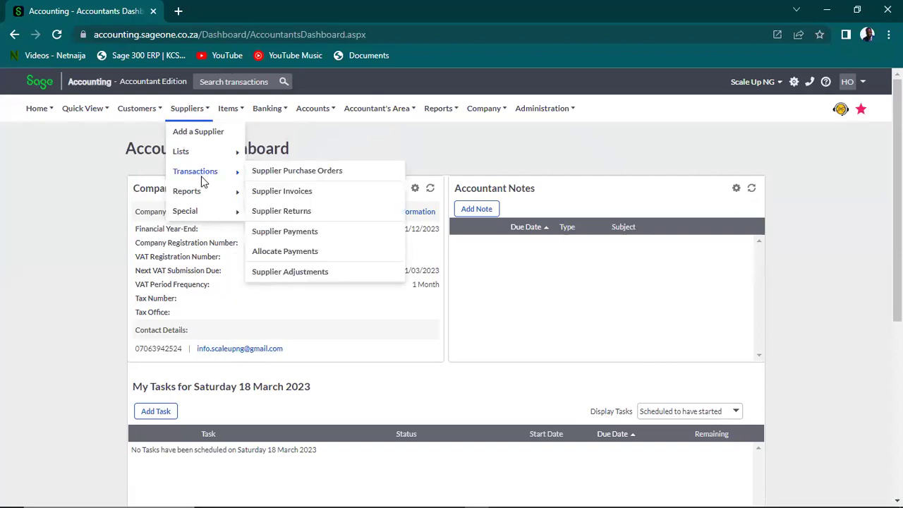
left_click(300, 176)
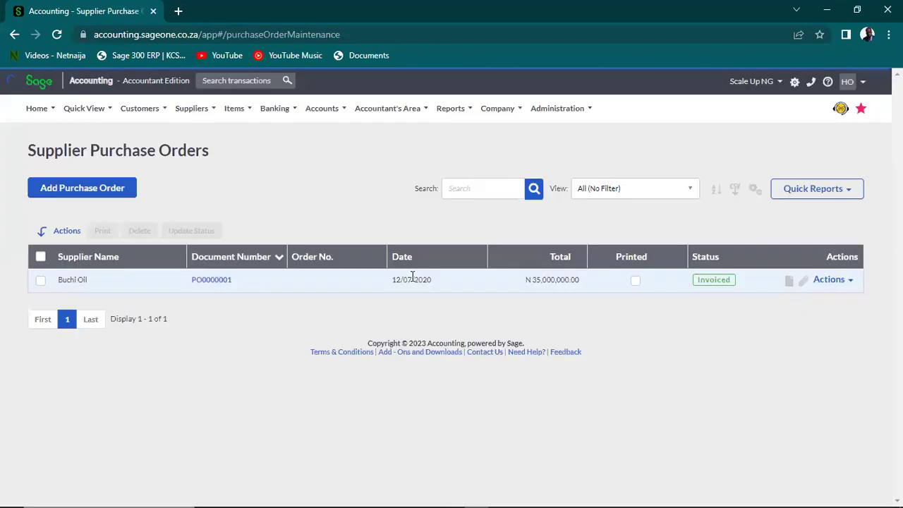
left_click(221, 280)
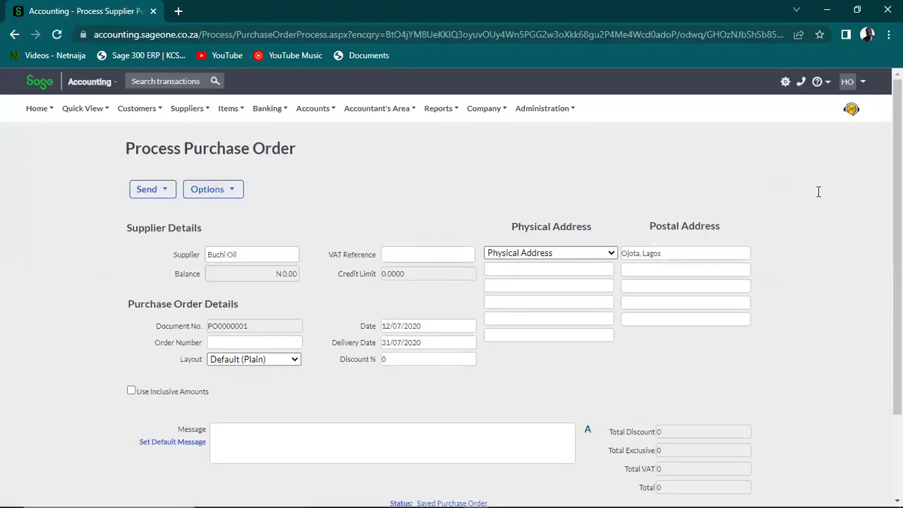
scroll(452, 282, "down", 3)
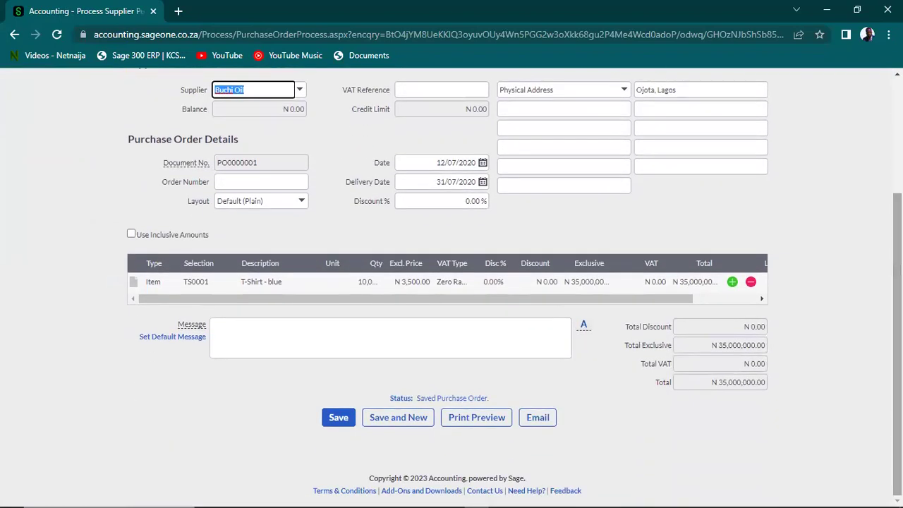
left_click(525, 419)
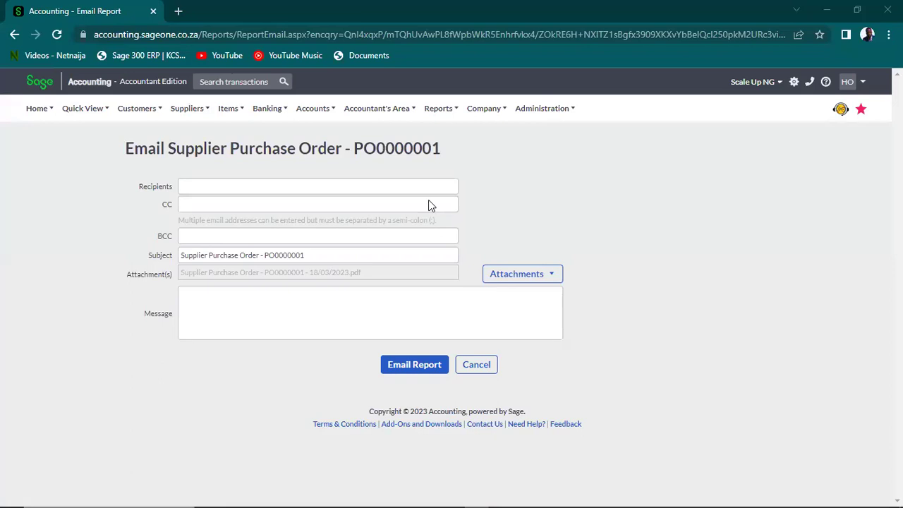
Fill in the suggested BCC address and paste the main recipient's e-mail address
left_click(249, 239)
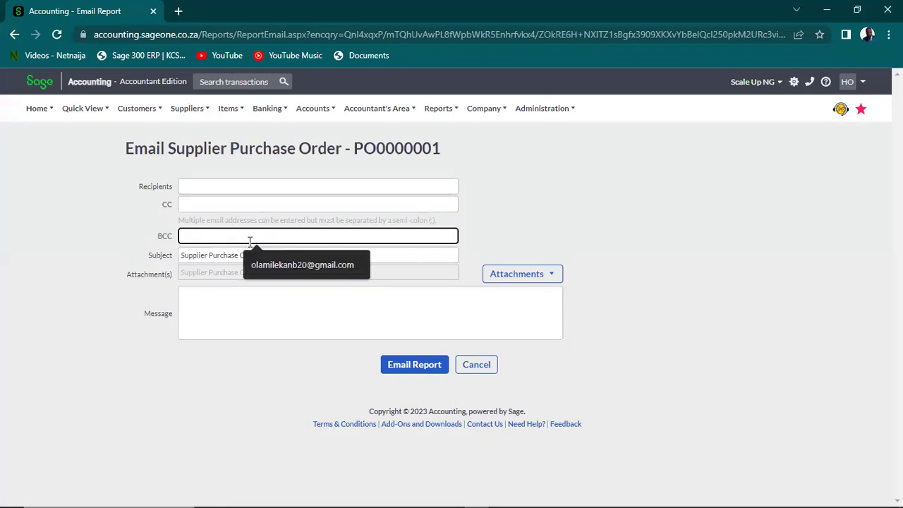
key("Down")
key("Return")
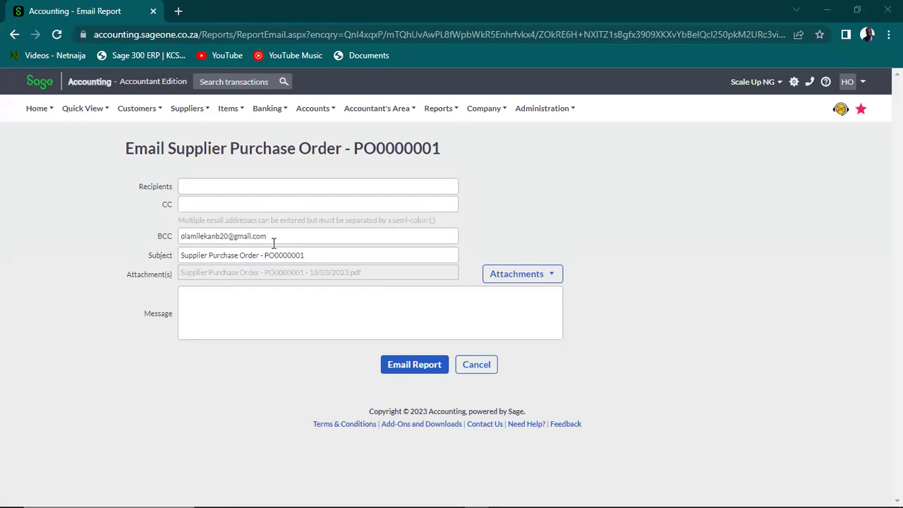
left_click(249, 184)
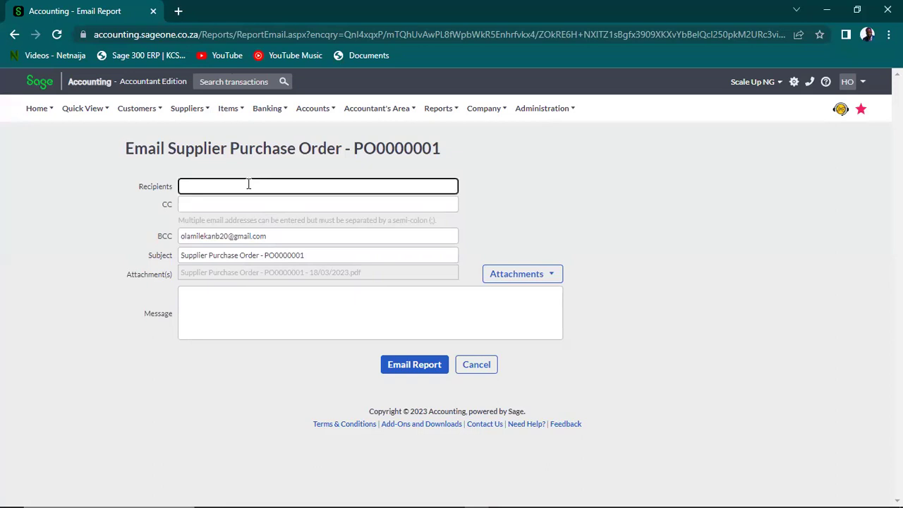
key("ctrl+v")
key("alt+Tab")
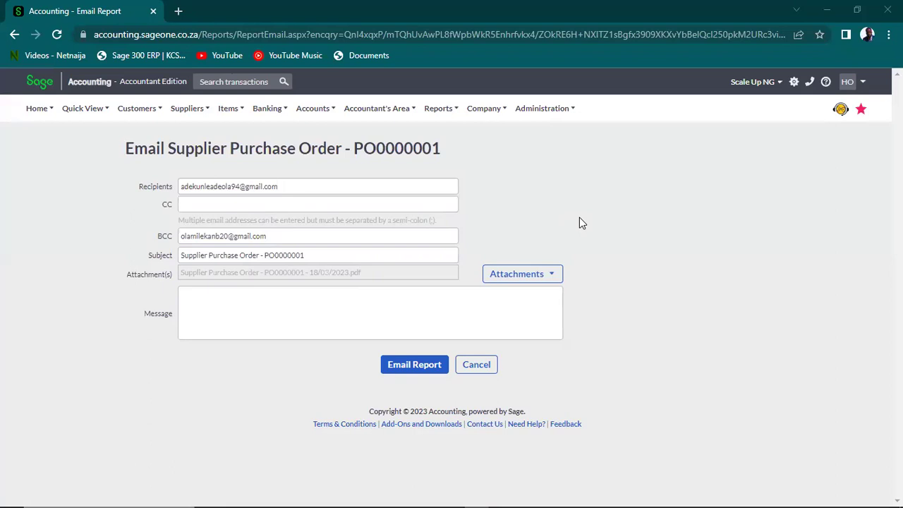
Add two comma-separated CC e-mail addresses
left_click(244, 203)
key("ctrl+v")
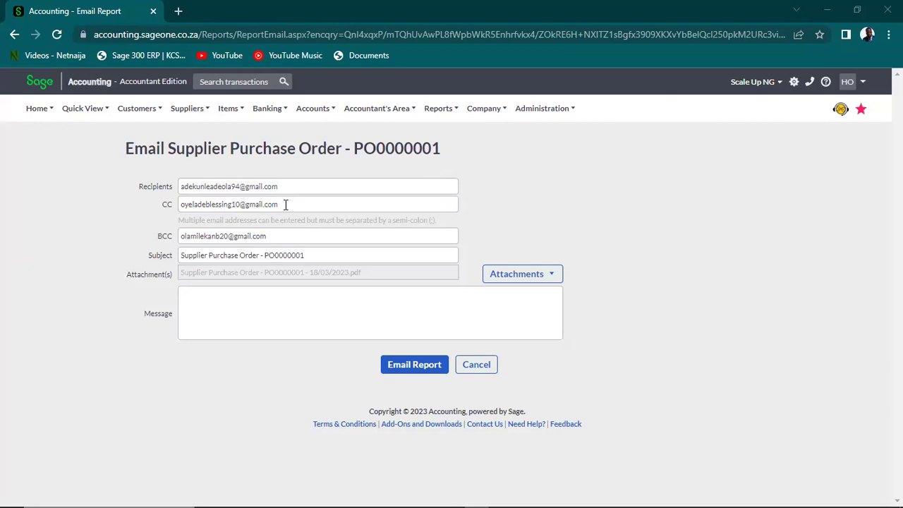
left_click(286, 204)
left_click(306, 205)
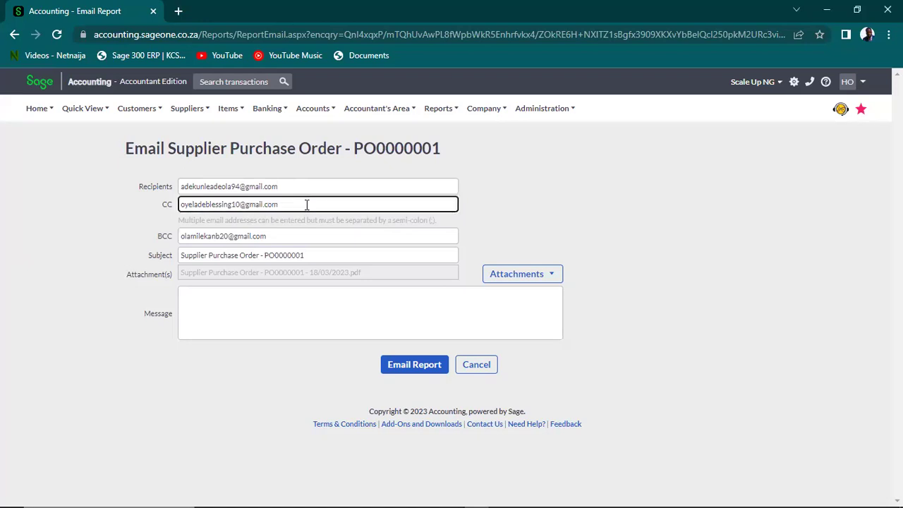
type(",")
key("ctrl+v")
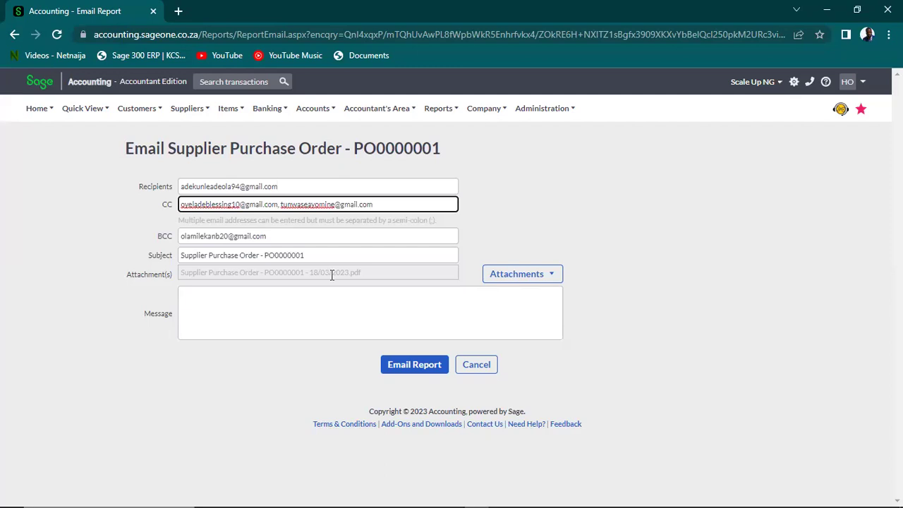
Write the message 'Please find attached the Purchase Order' and send the email
left_click(370, 293)
type("Please find")
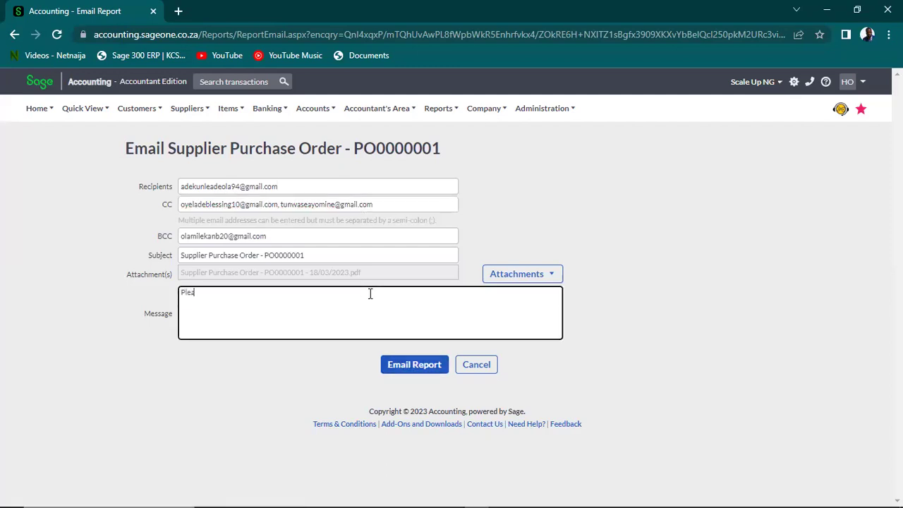
type(" attched")
key("BackSpace")
key("BackSpace")
key("BackSpace")
key("BackSpace")
key("BackSpace")
key("BackSpace")
key("BackSpace")
key("BackSpace")
type("attached the Purchase Order")
left_click(431, 370)
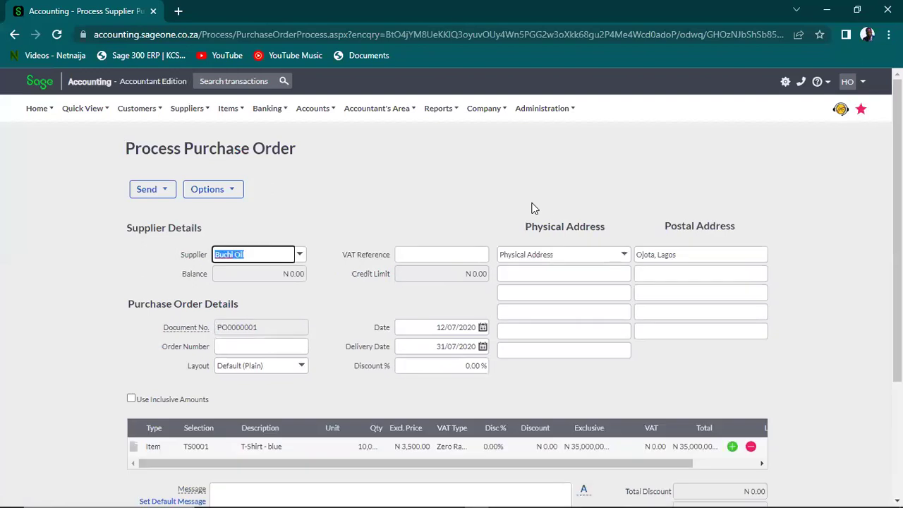
Log out of the accountant account and sign in with the free-trial account's saved login
left_click(853, 82)
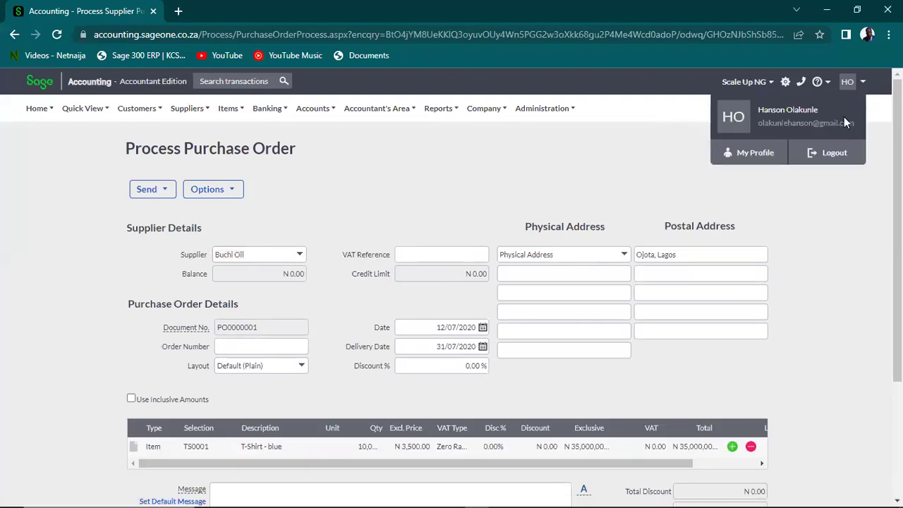
left_click(824, 161)
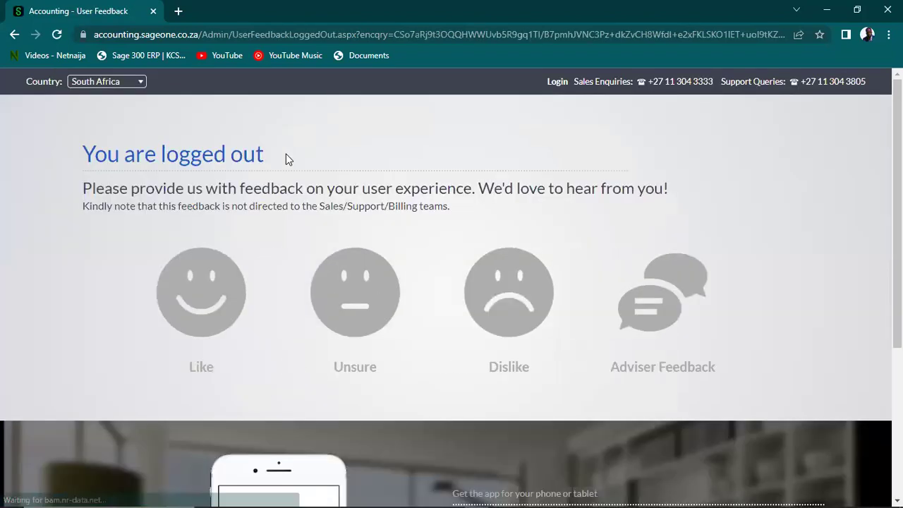
left_click(556, 82)
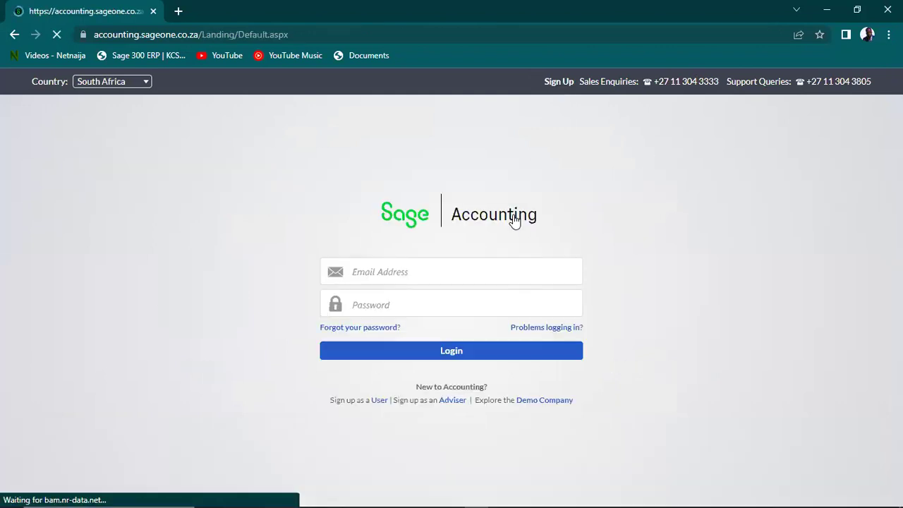
key("ctrl+a")
left_click(459, 276)
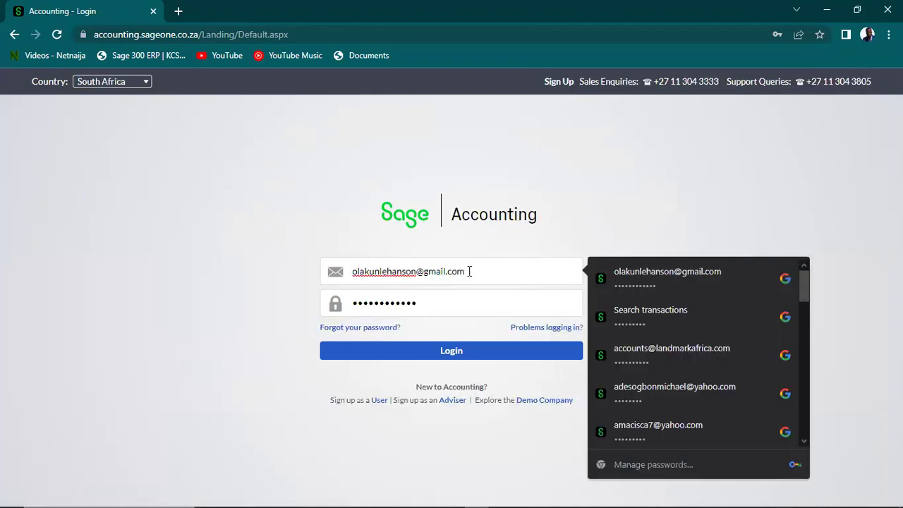
left_click_drag(464, 272, 336, 280)
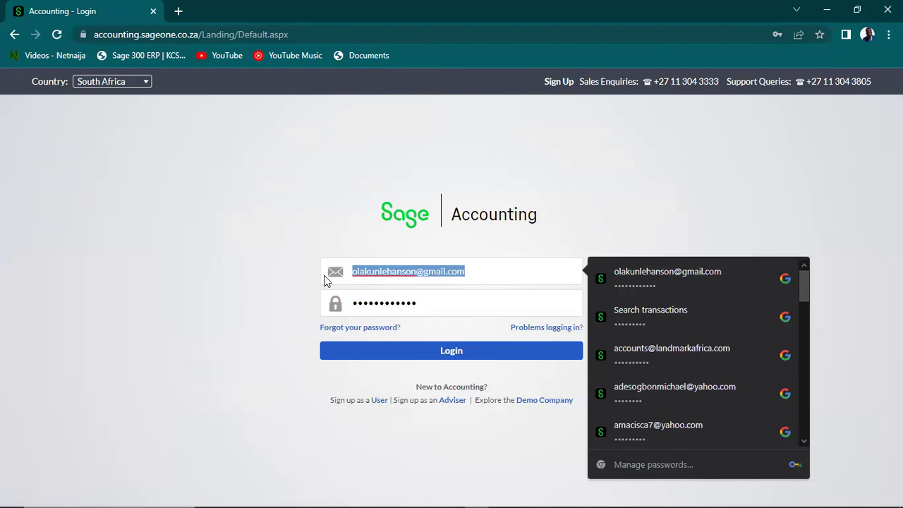
type("info.sc")
left_click(466, 310)
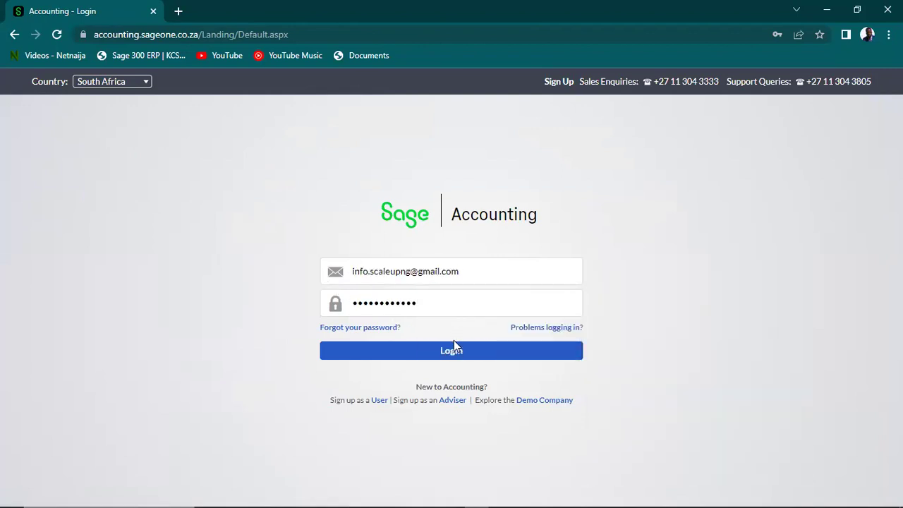
left_click(454, 349)
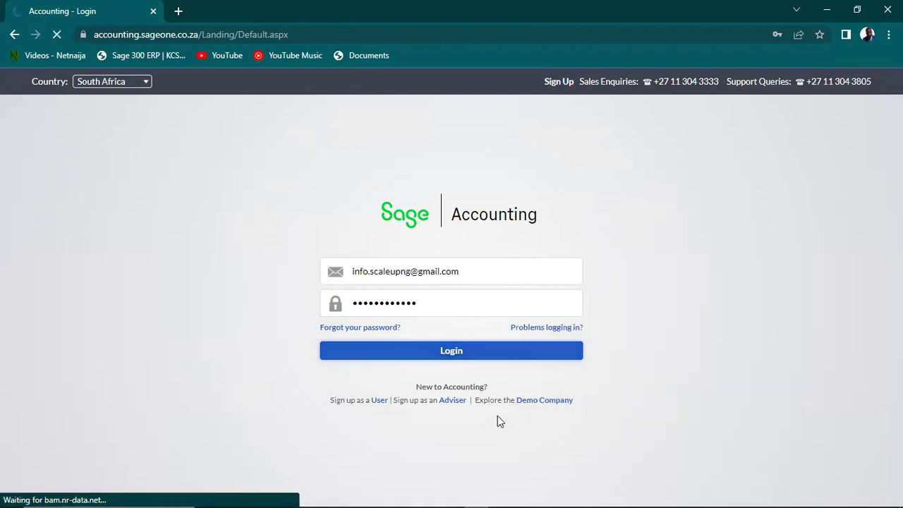
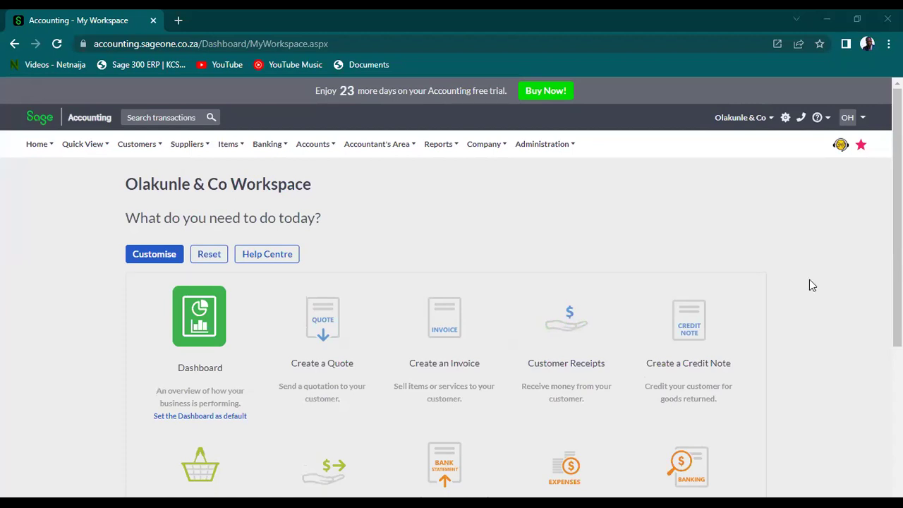
Open the Supplier Purchase Orders list to find pending PO0000001 for Shoprite Mall
left_click(438, 144)
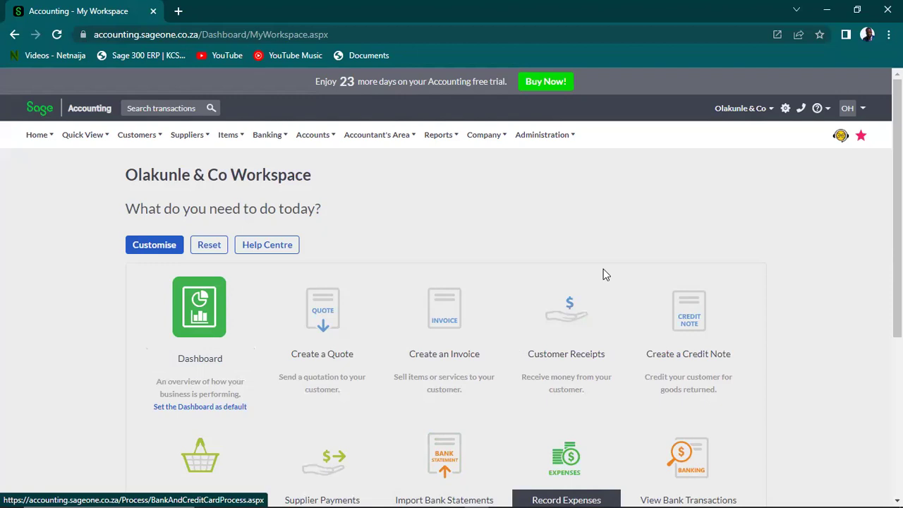
mouse_move(189, 141)
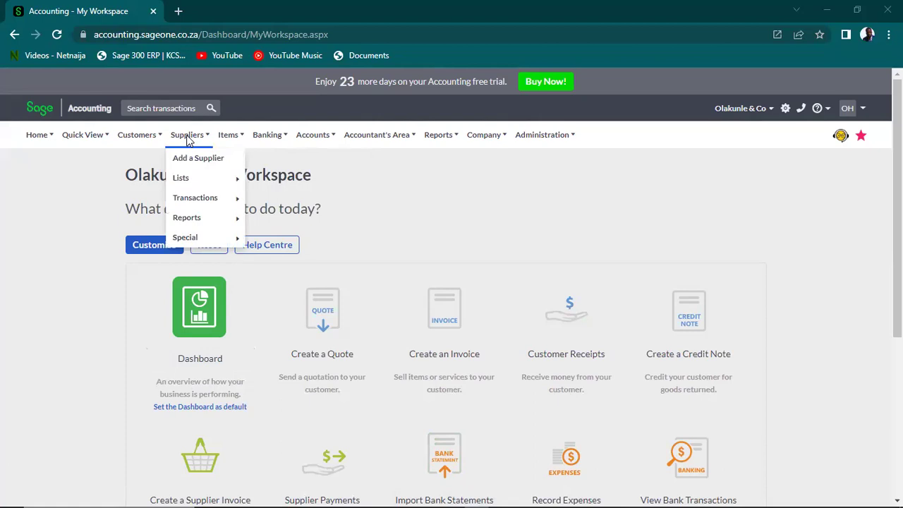
mouse_move(204, 202)
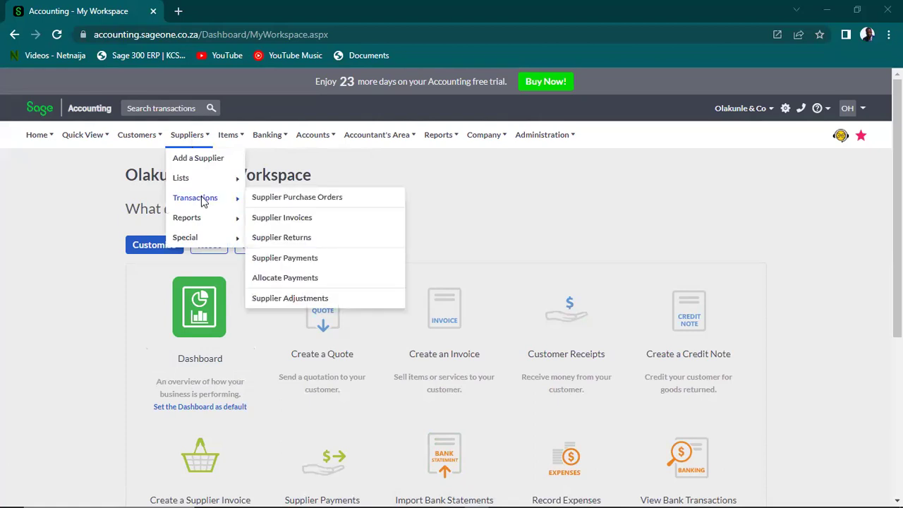
left_click(277, 205)
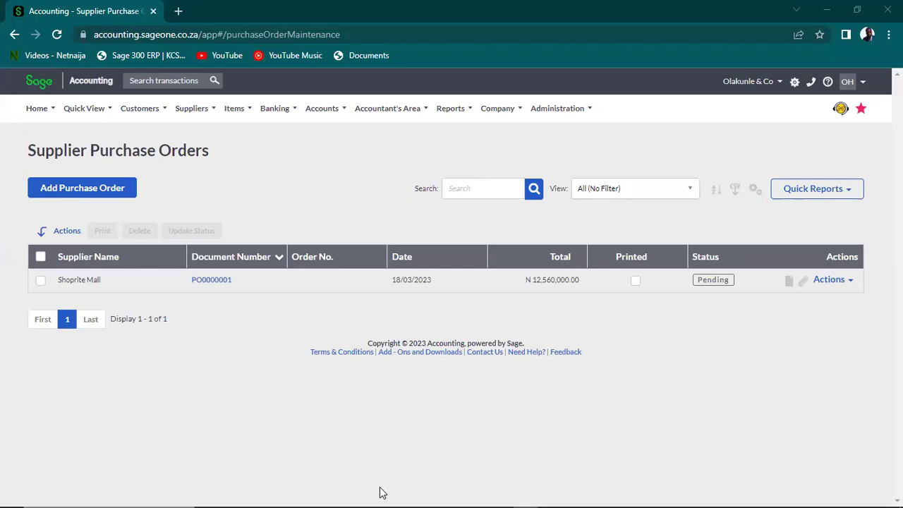
key("alt+Tab")
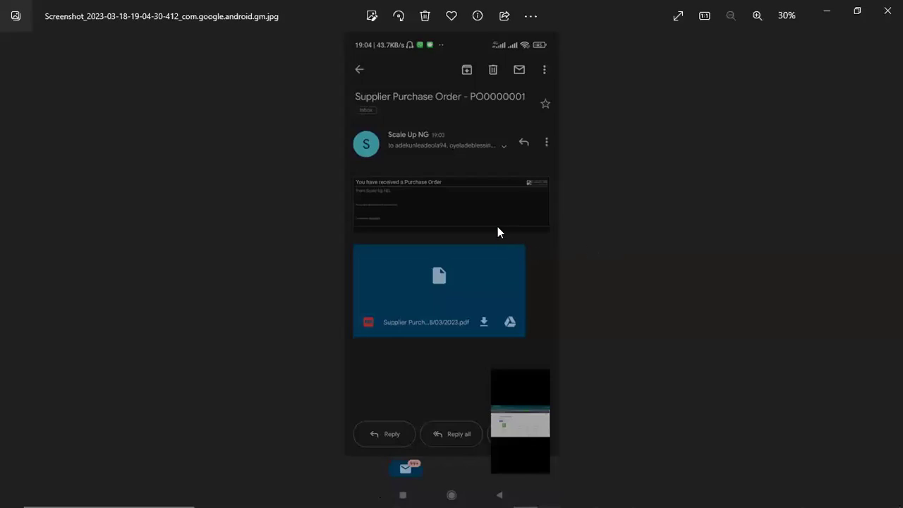
Zoom the emailed purchase order screenshot to 74% and pan down to its PDF attachment
scroll(482, 214, "up", 3)
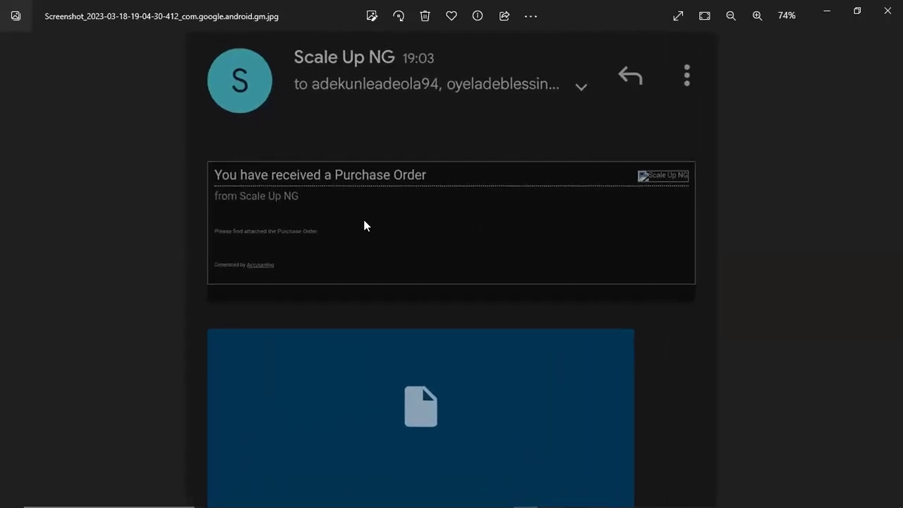
left_click_drag(369, 226, 390, 176)
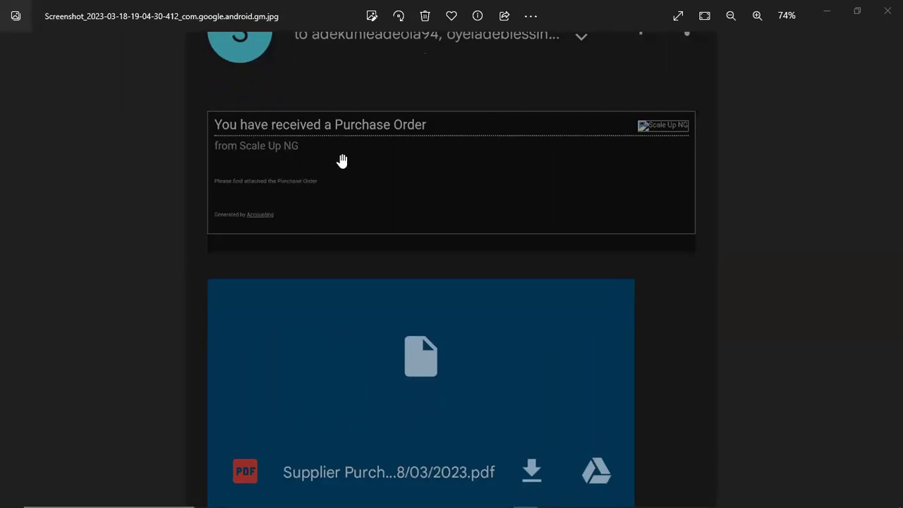
left_click_drag(342, 161, 343, 100)
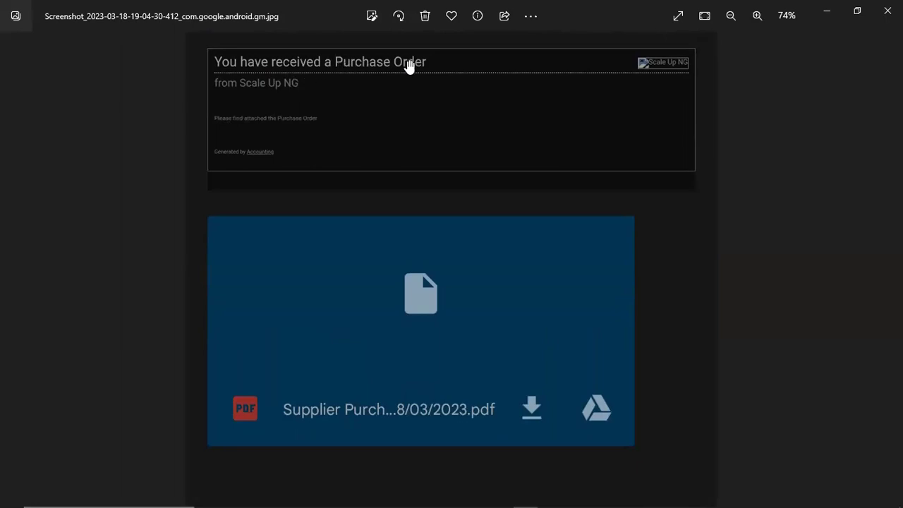
left_click_drag(259, 124, 260, 108)
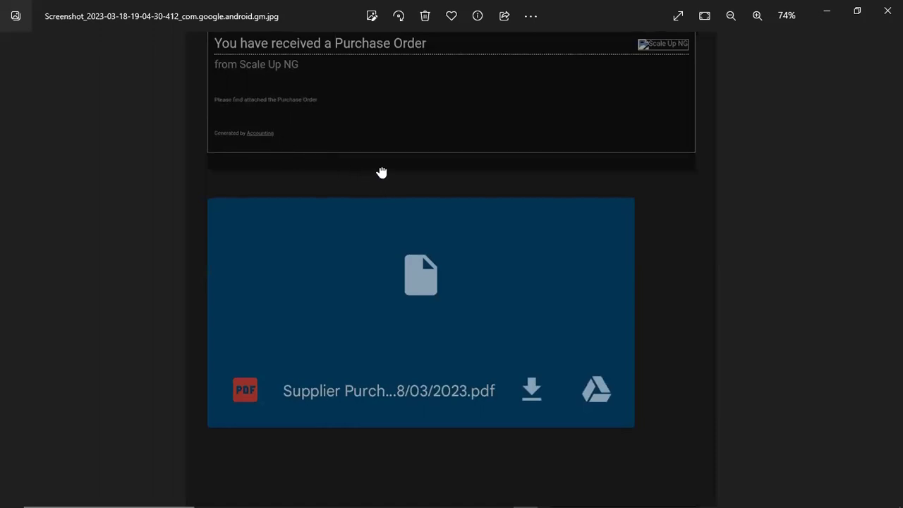
left_click_drag(383, 171, 368, 106)
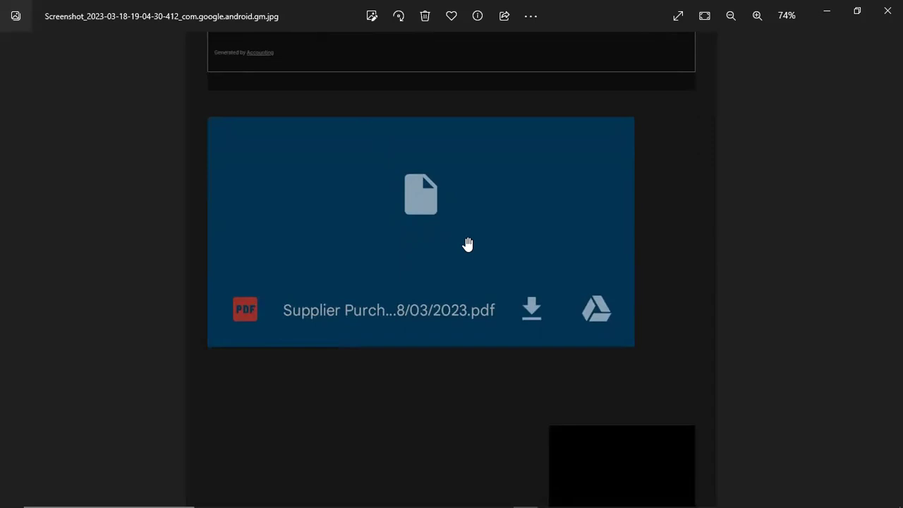
scroll(459, 252, "down", 1)
left_click_drag(460, 252, 500, 493)
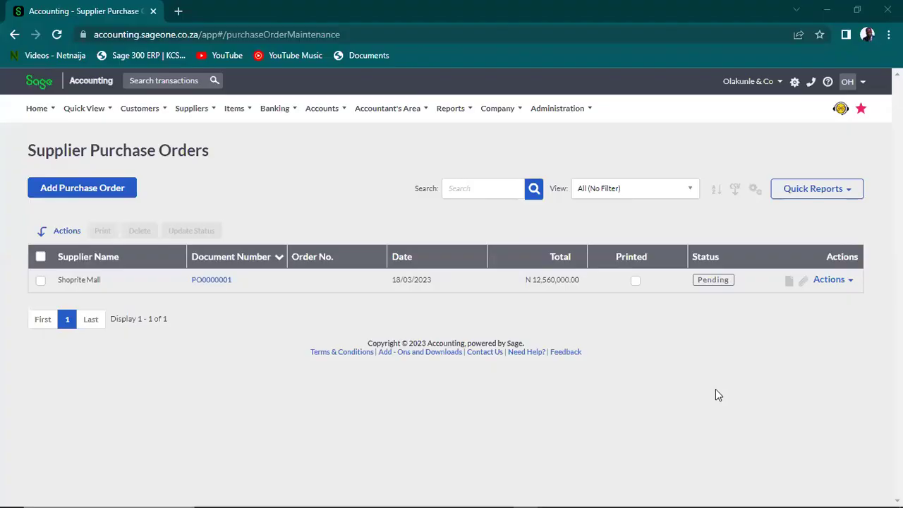
Open PO0000001 and check its quantities: 50 HP001 laptops and 20 MS001 mice
left_click(212, 280)
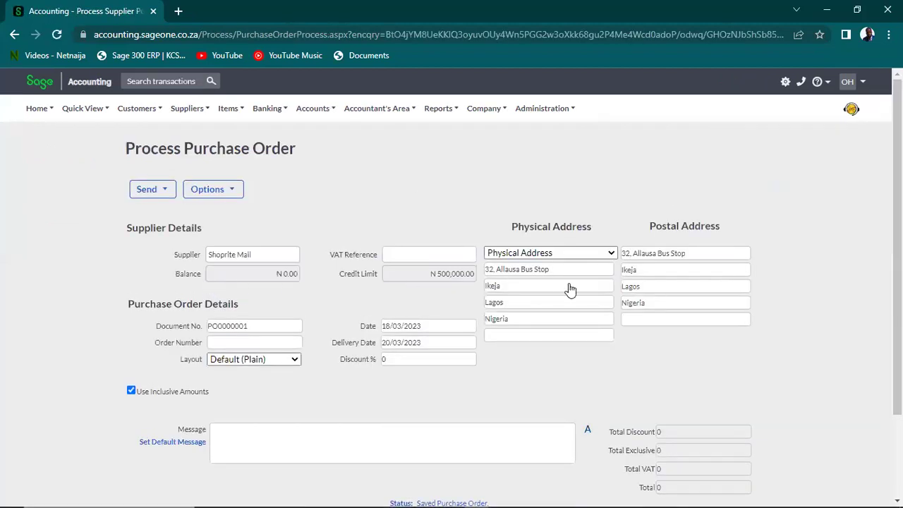
scroll(451, 282, "down", 3)
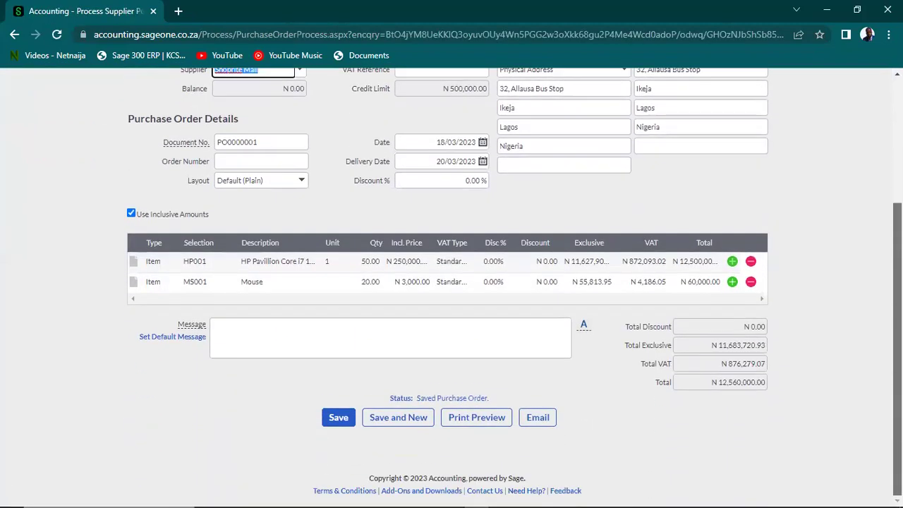
left_click(370, 262)
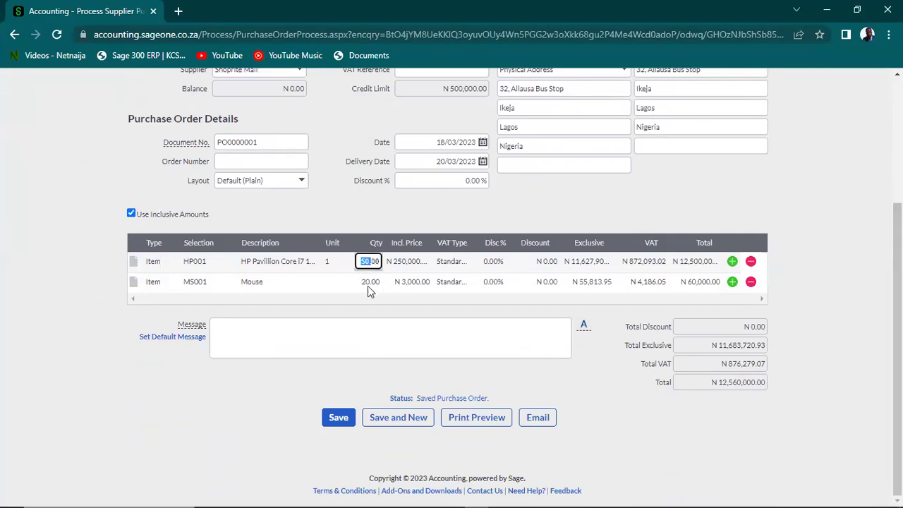
left_click(367, 281)
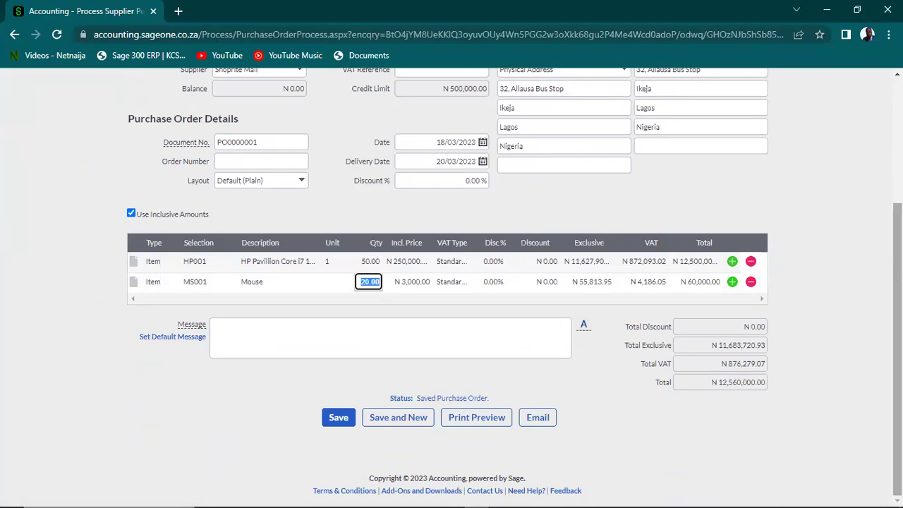
scroll(452, 282, "up", 3)
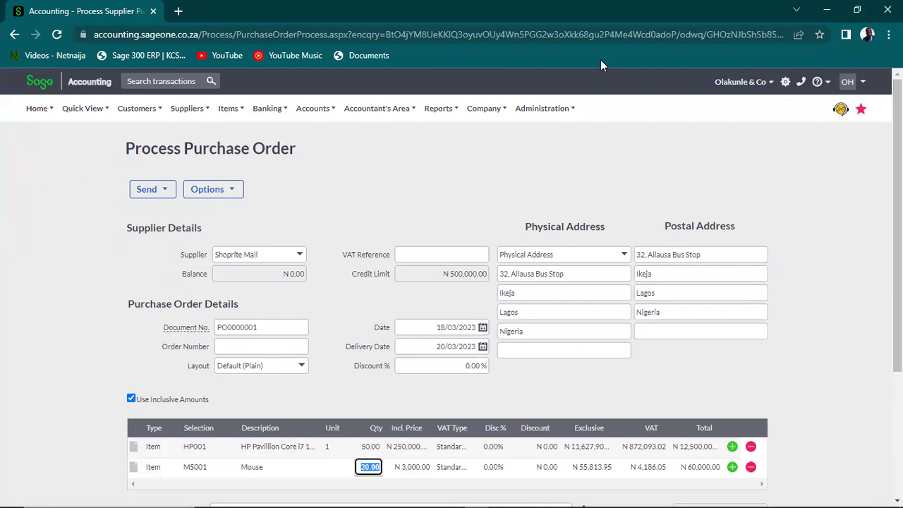
mouse_move(345, 114)
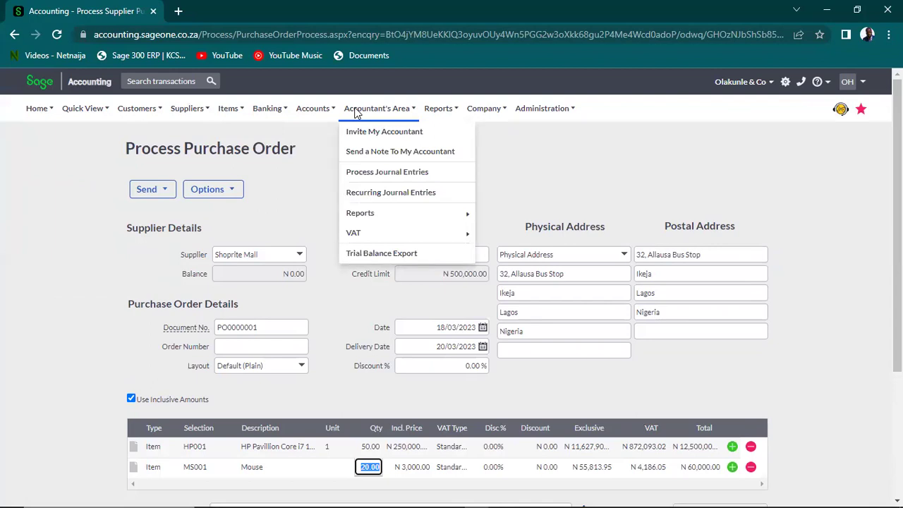
Run the Trial Balance report for 01/01/2023 to 31/12/2023
mouse_move(406, 215)
mouse_move(521, 220)
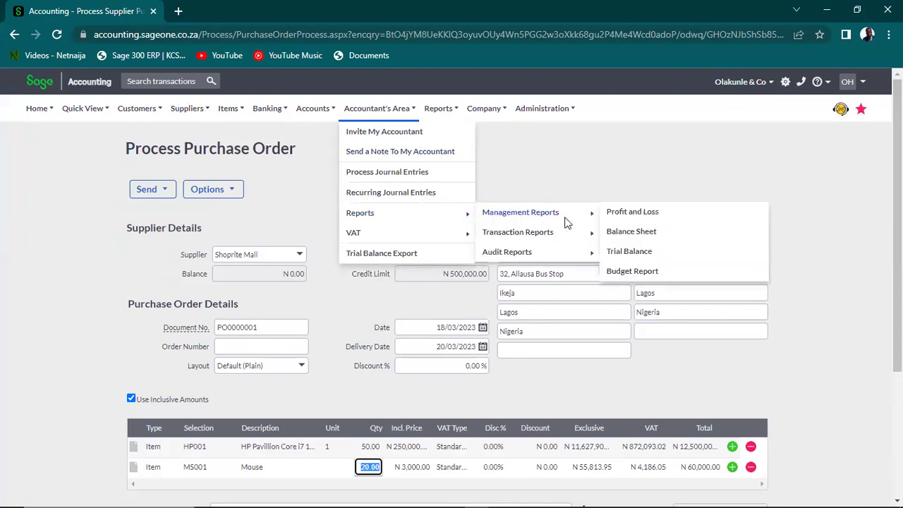
left_click(615, 252)
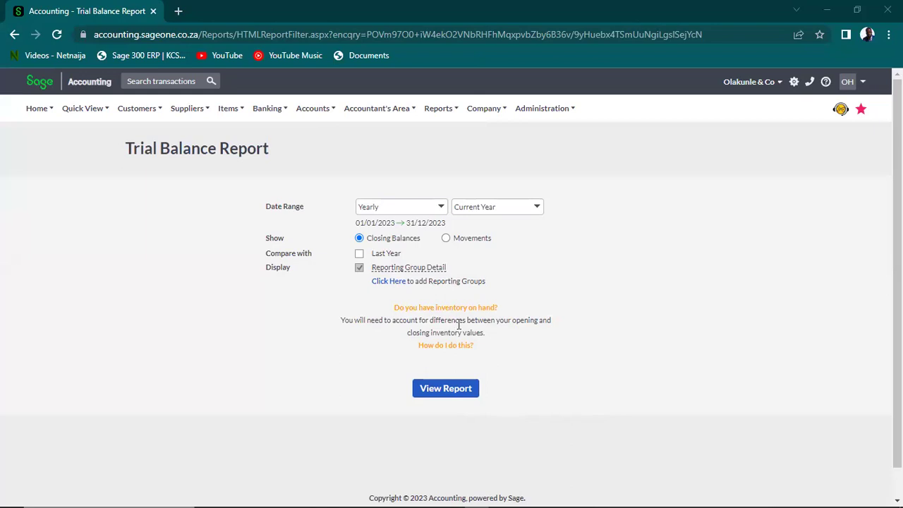
left_click(448, 392)
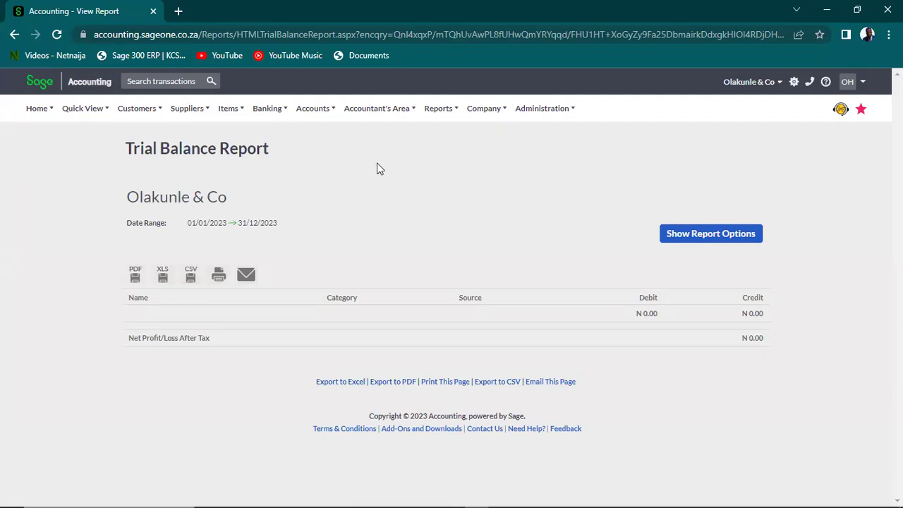
Reopen PO0000001 from Supplier Purchase Orders, review its Options, and return to the list
left_click(307, 119)
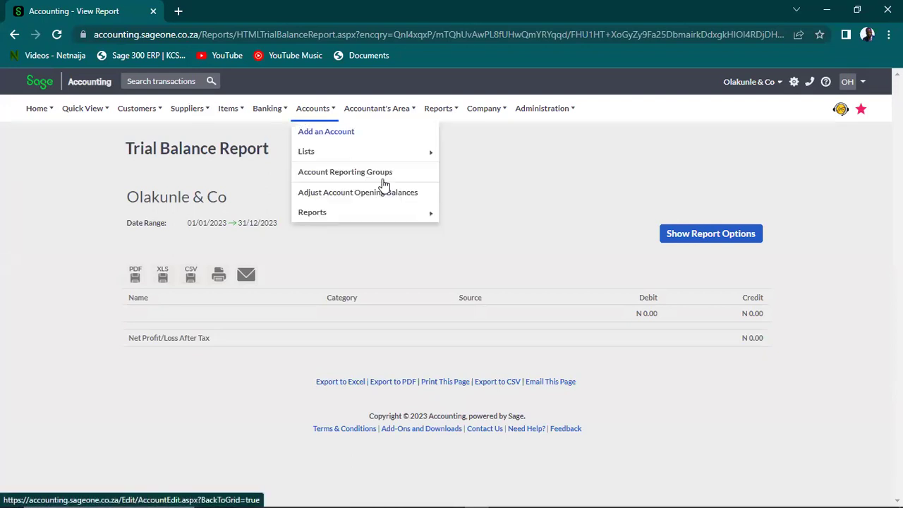
left_click(283, 115)
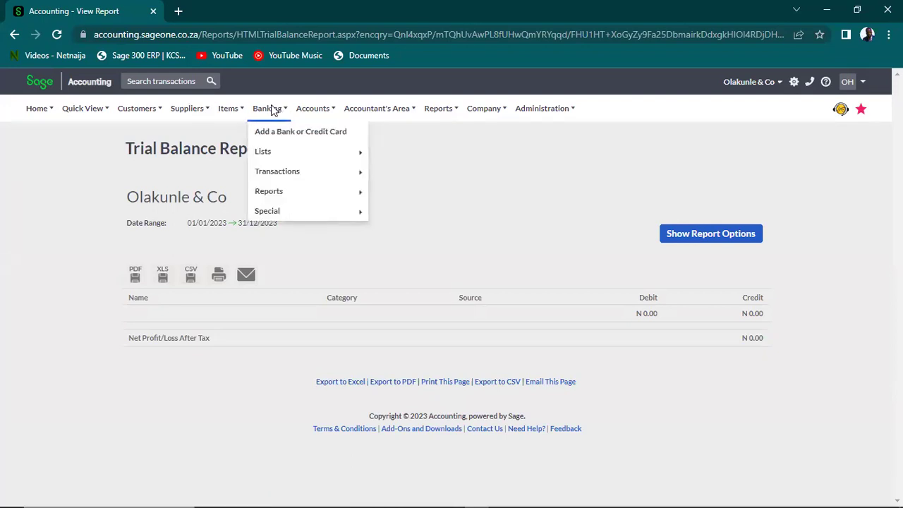
left_click(209, 111)
mouse_move(214, 181)
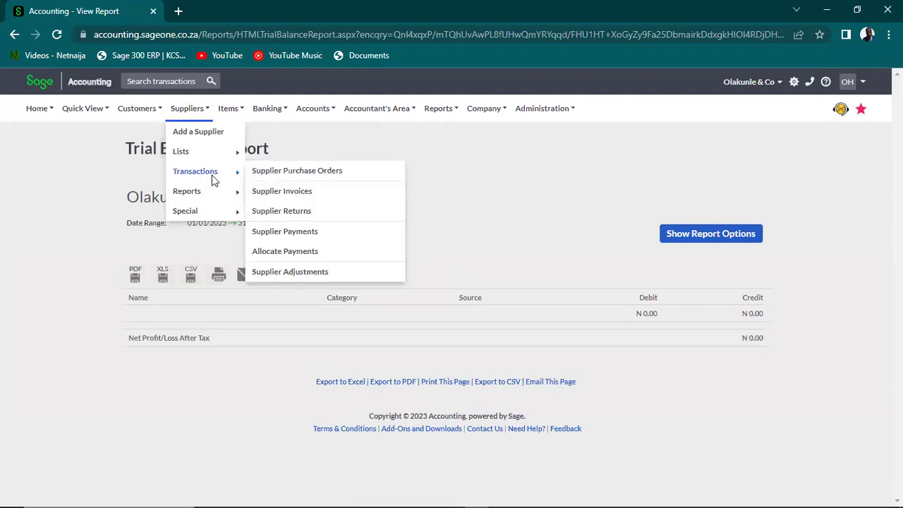
left_click(293, 177)
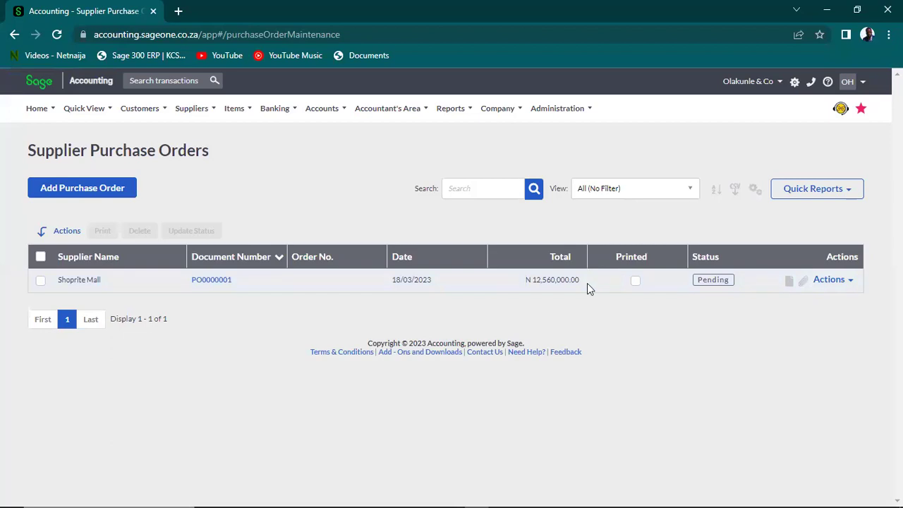
left_click(218, 286)
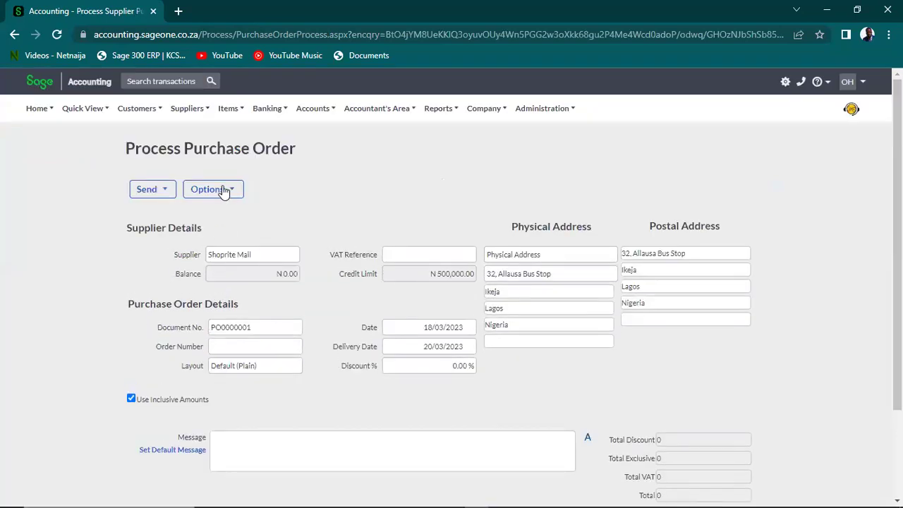
left_click(222, 191)
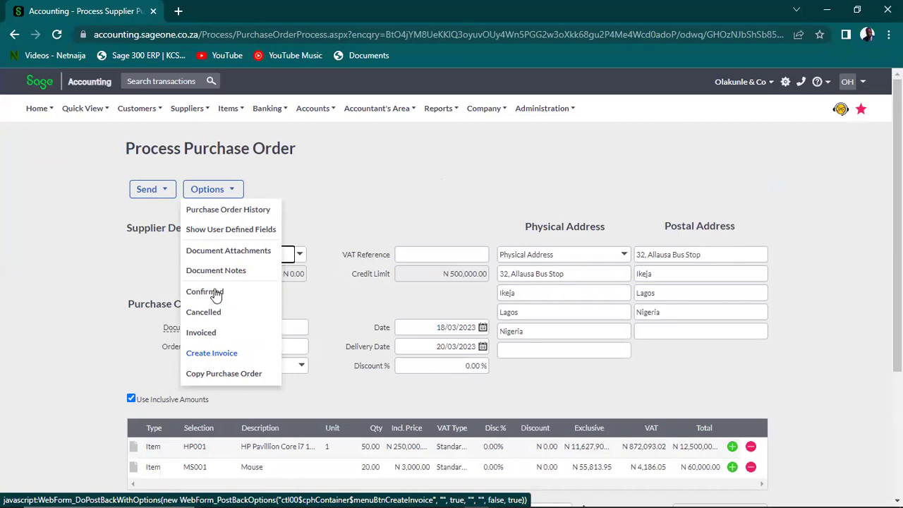
left_click(13, 36)
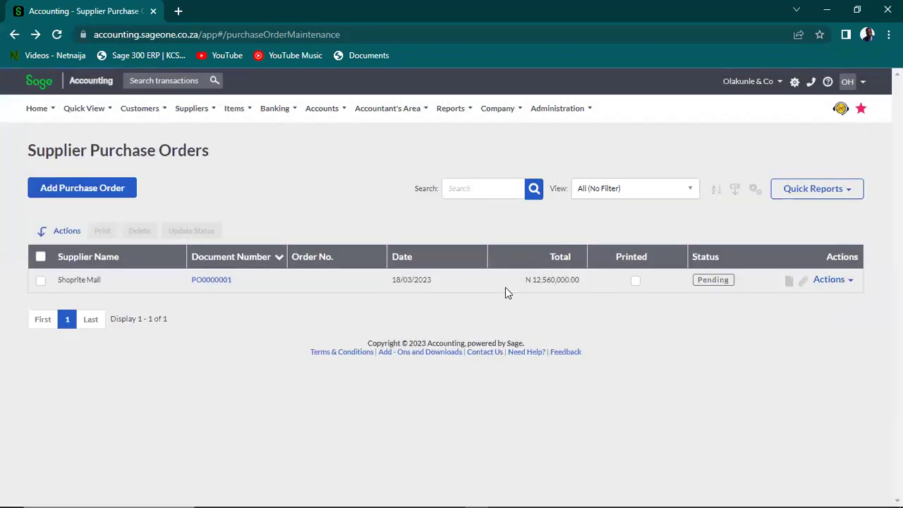
Convert PO0000001 into supplier invoice SIV0000001 for Shoprite Mall
left_click(849, 283)
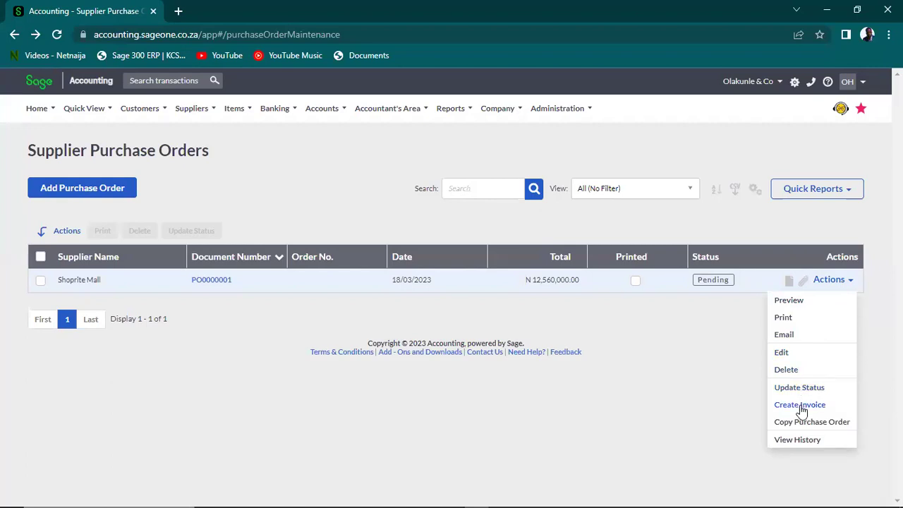
left_click(800, 404)
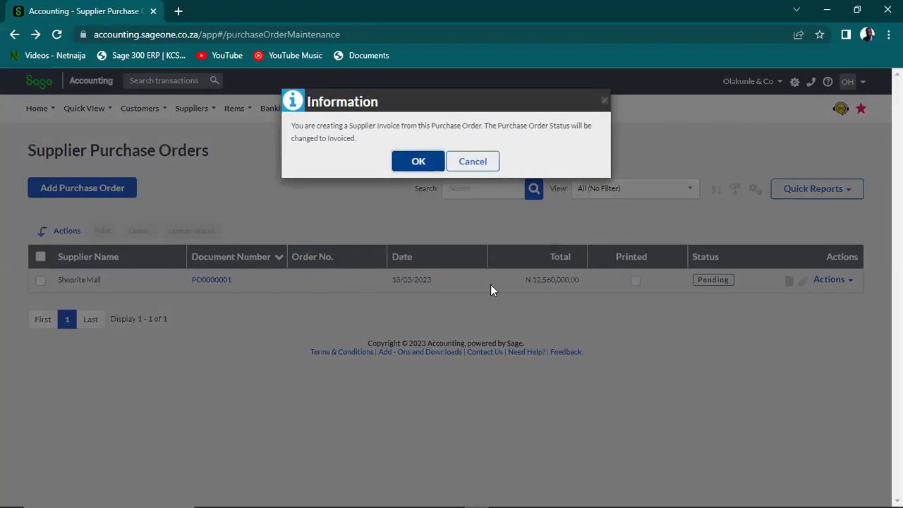
left_click(421, 161)
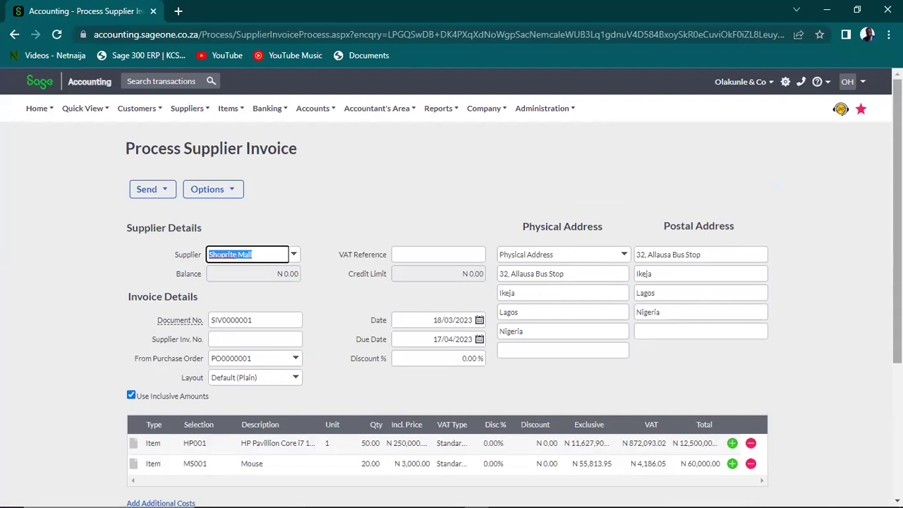
Change the invoice quantities to 25 HP001 laptops and 10 mice
scroll(879, 283, "down", 2)
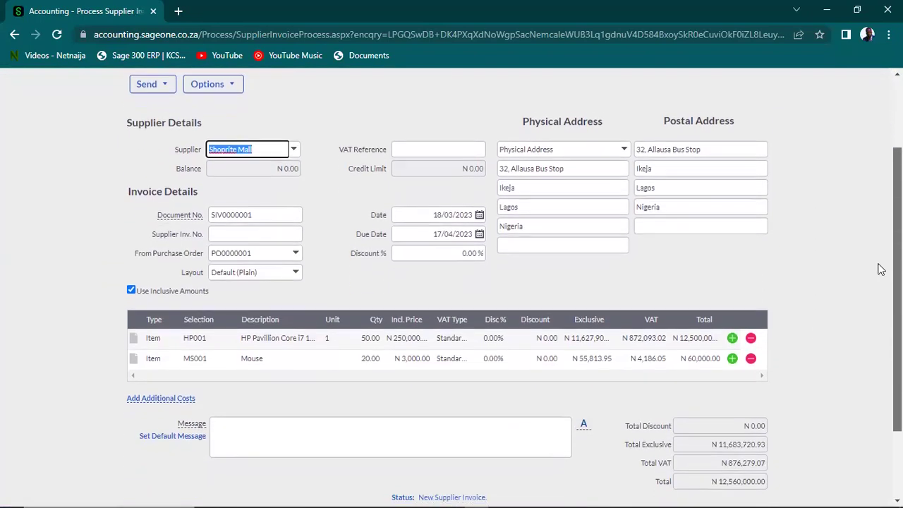
scroll(875, 290, "down", 1)
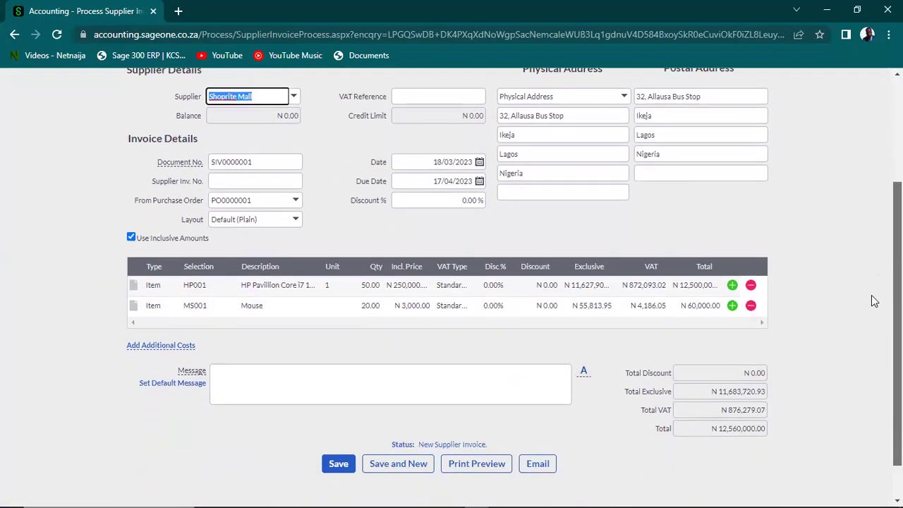
left_click(362, 285)
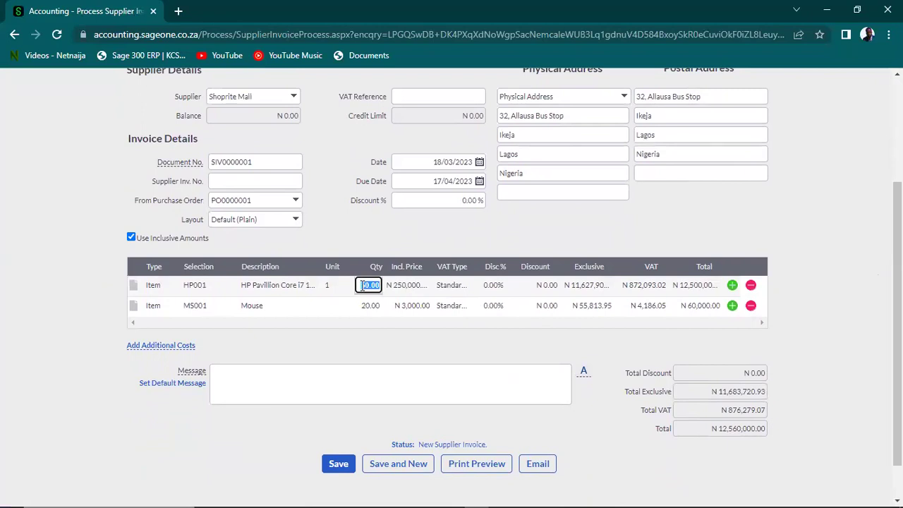
type("25")
left_click(368, 309)
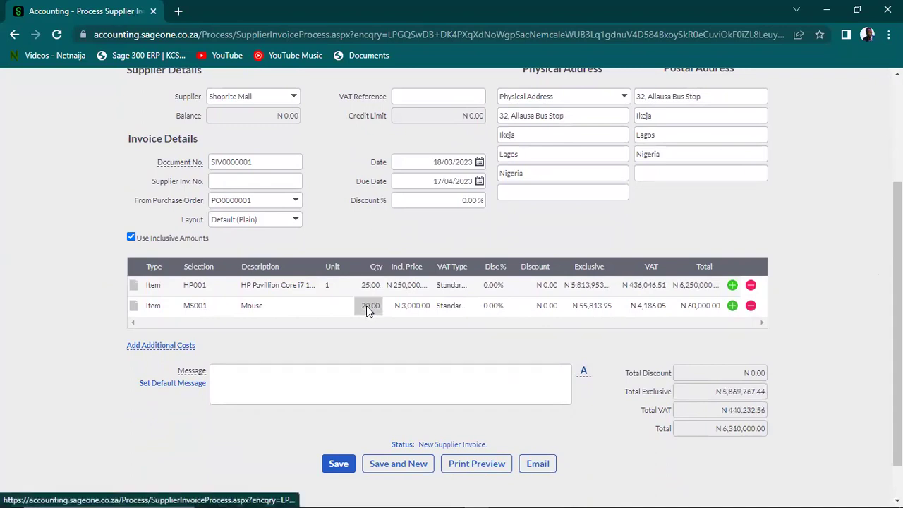
left_click(368, 309)
type("10")
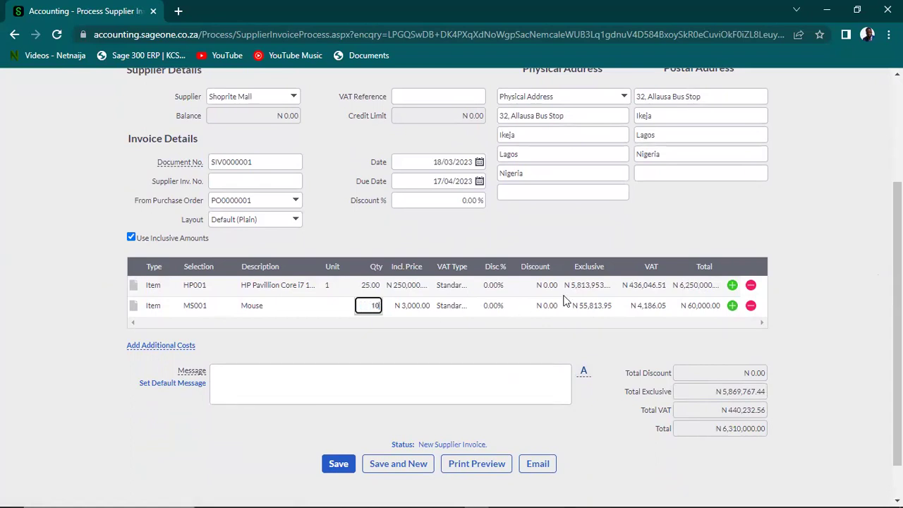
left_click(780, 252)
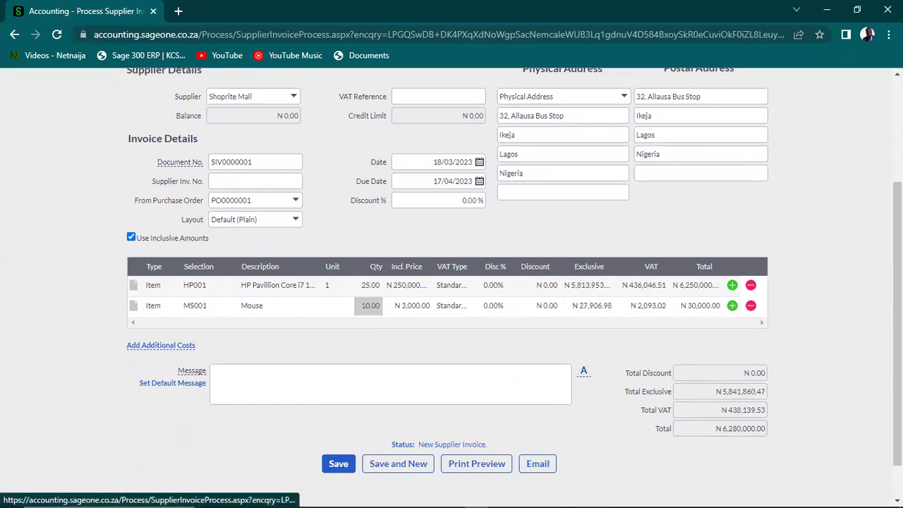
Save SIV0000001 and preview the N6,280,000.00 supplier invoice report
scroll(569, 364, "down", 2)
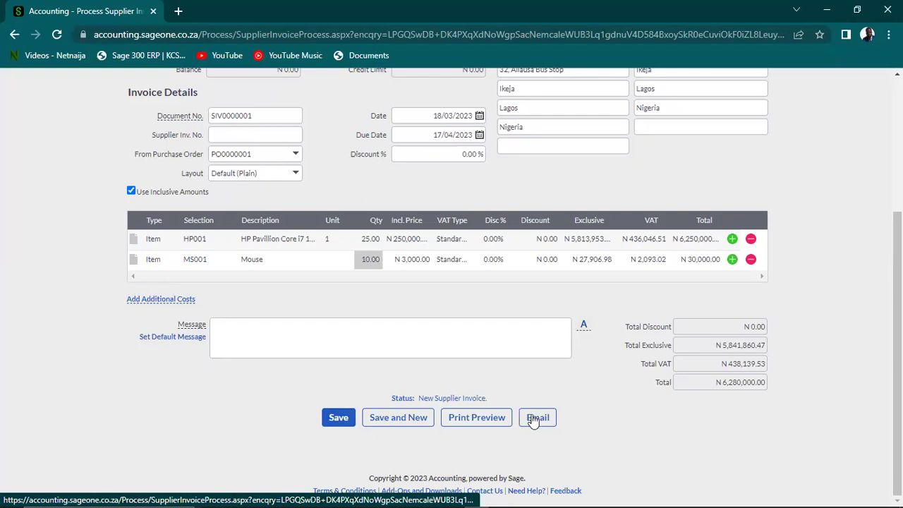
left_click(334, 427)
left_click(465, 418)
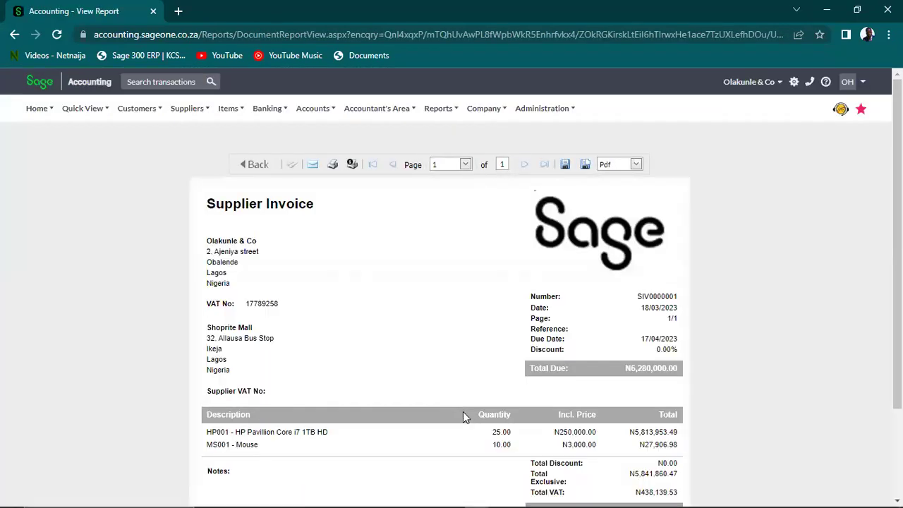
scroll(871, 311, "down", 3)
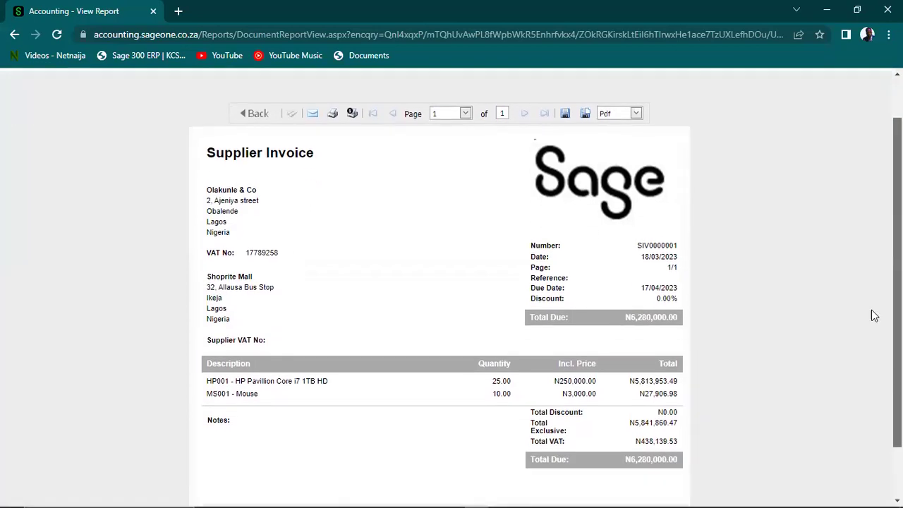
scroll(864, 400, "up", 2)
scroll(663, 189, "up", 1)
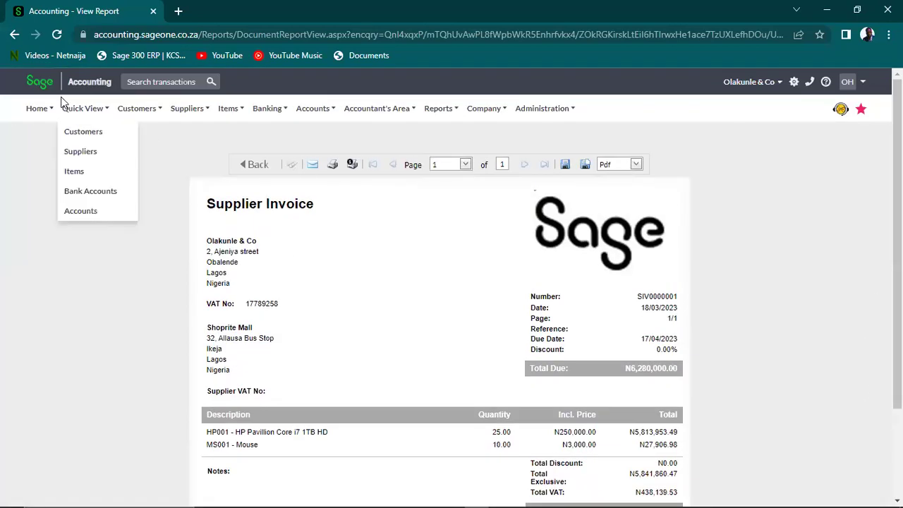
Save a second invoice, SIV0000002, for 25 HP001 laptops and 10 mice
left_click(14, 34)
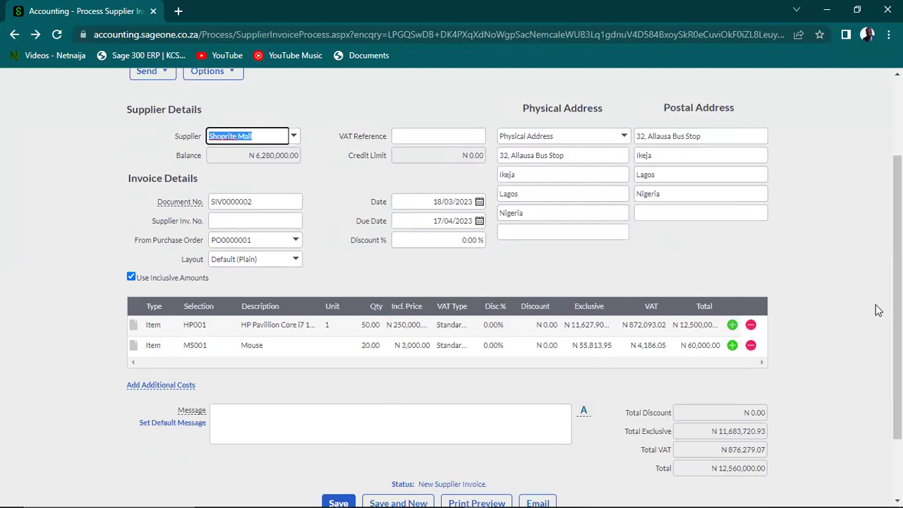
scroll(381, 289, "down", 2)
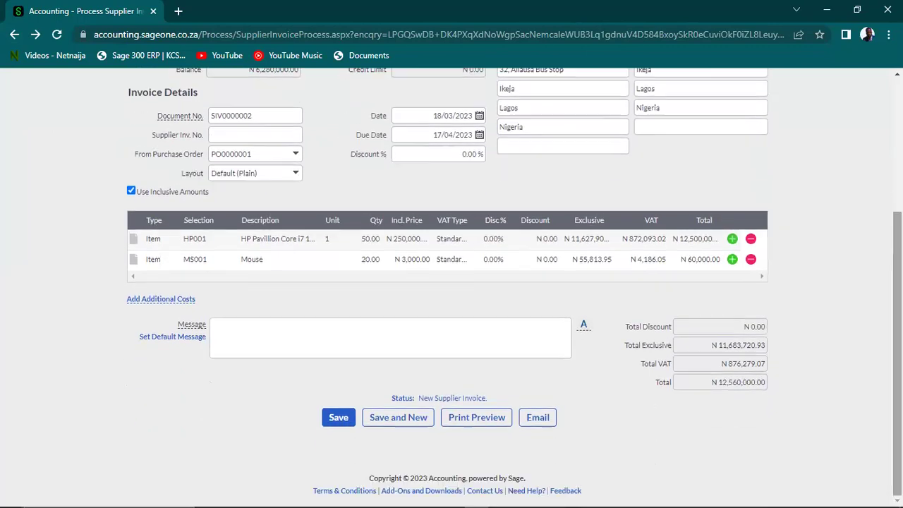
left_click(371, 240)
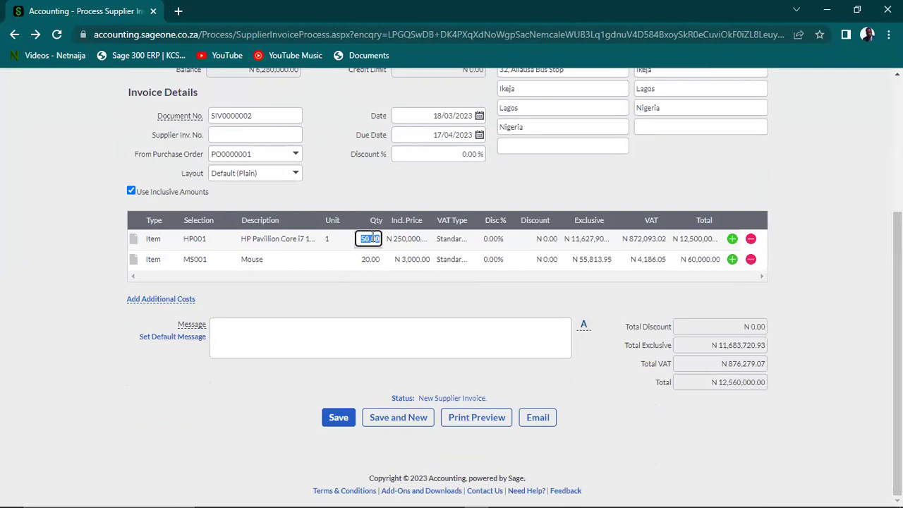
type("5")
left_click(364, 260)
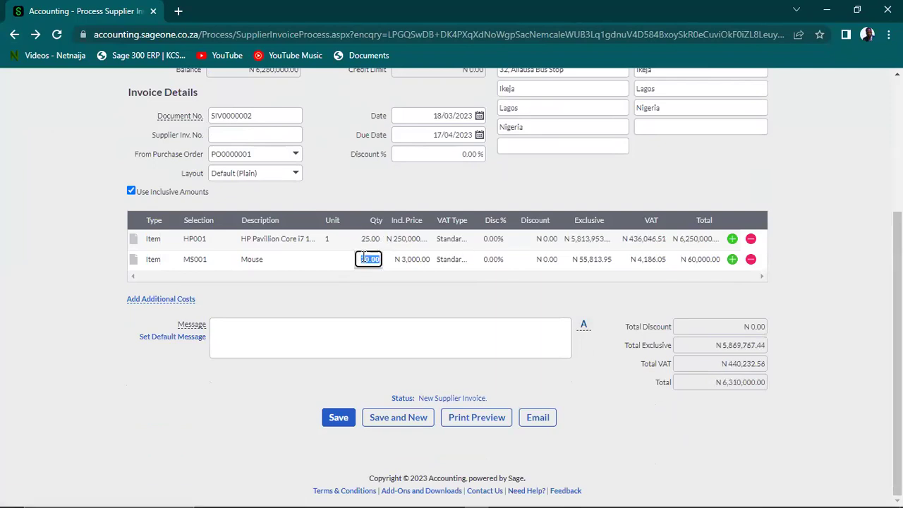
type("10")
left_click(343, 417)
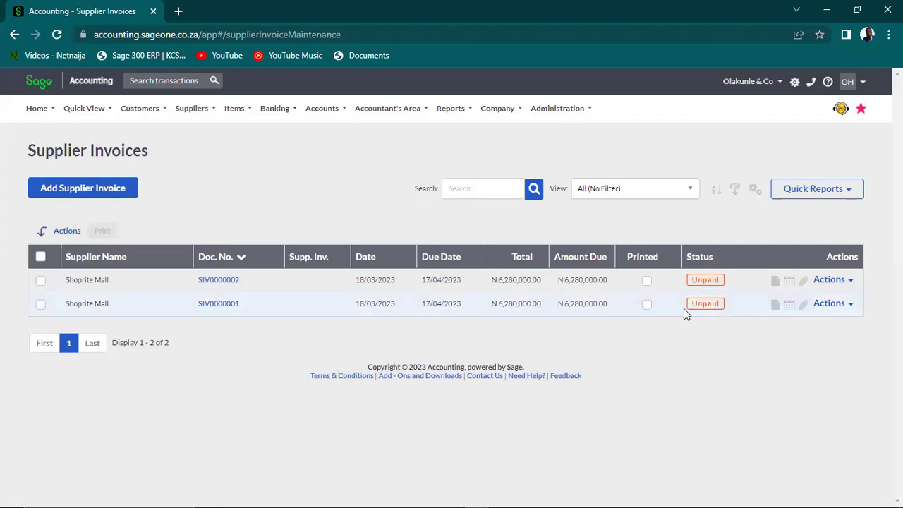
Confirm PO0000001 now shows Invoiced in the Supplier Purchase Orders list
left_click(851, 281)
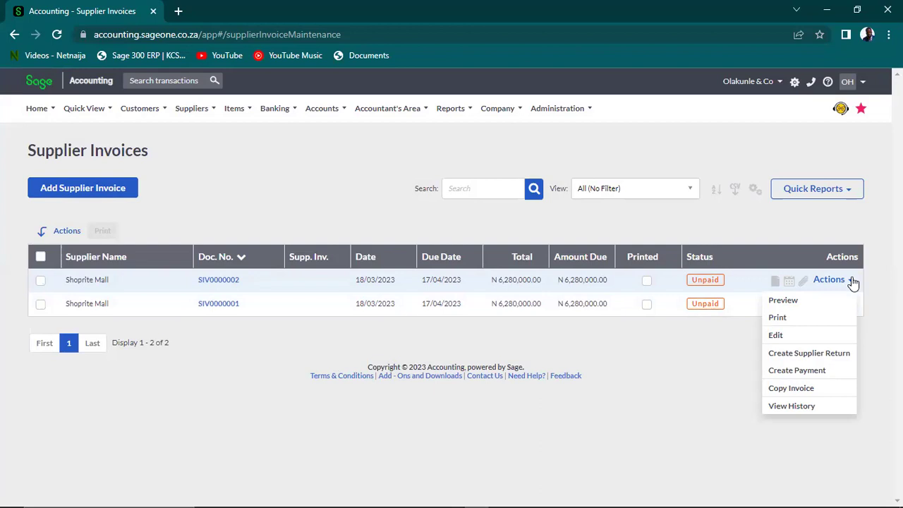
left_click(393, 163)
mouse_move(166, 112)
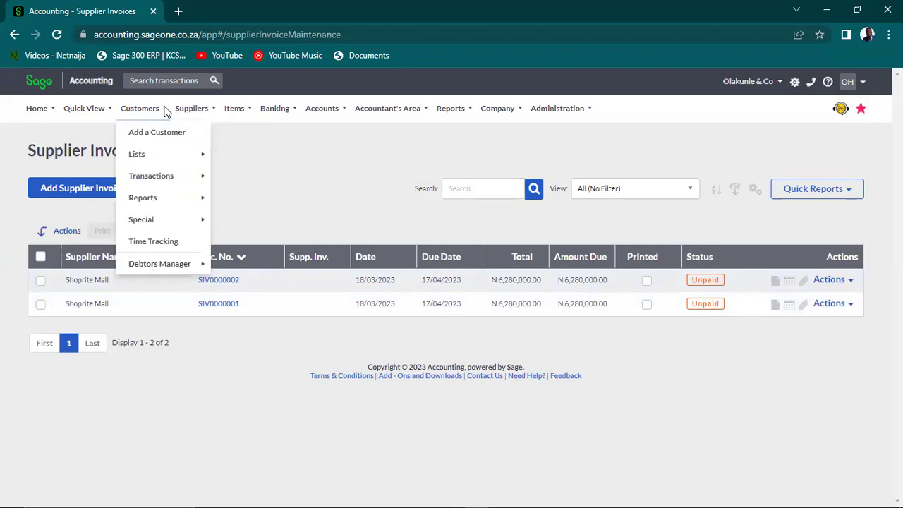
mouse_move(218, 177)
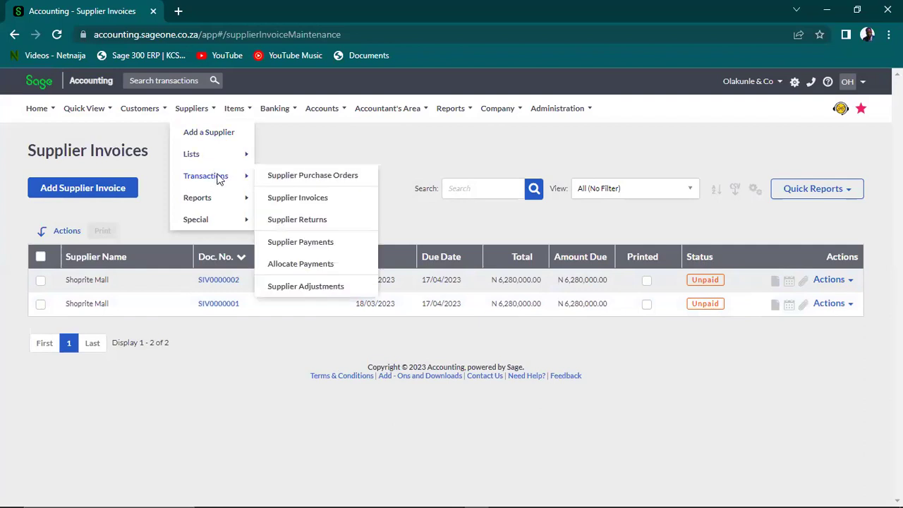
left_click(283, 182)
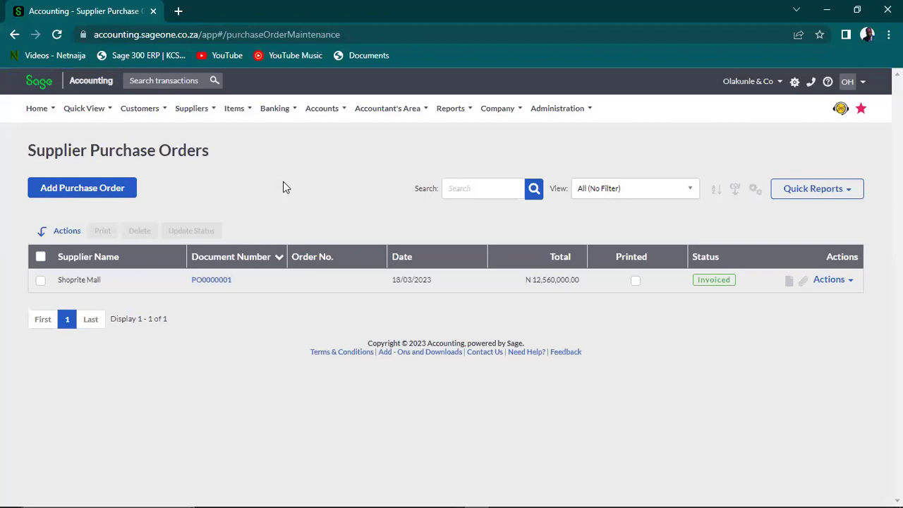
Bring up the empty Supplier Returns list
mouse_move(145, 111)
mouse_move(195, 116)
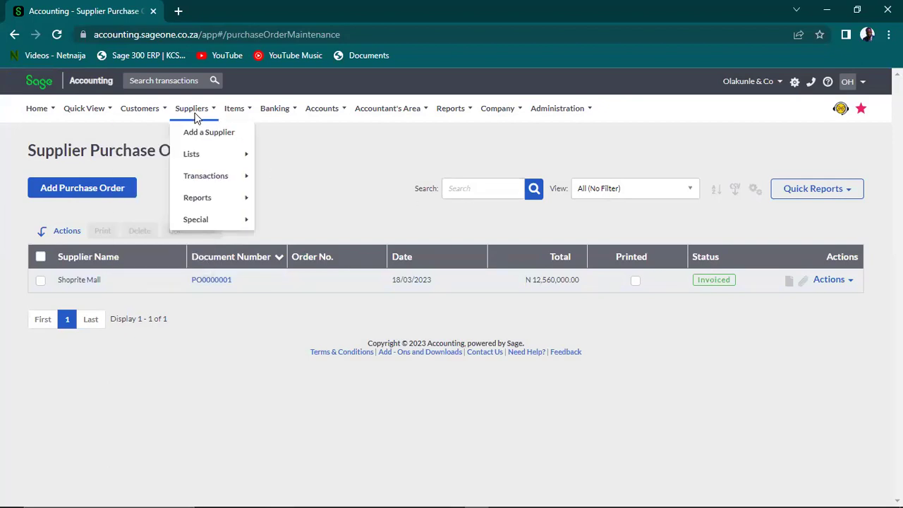
mouse_move(212, 182)
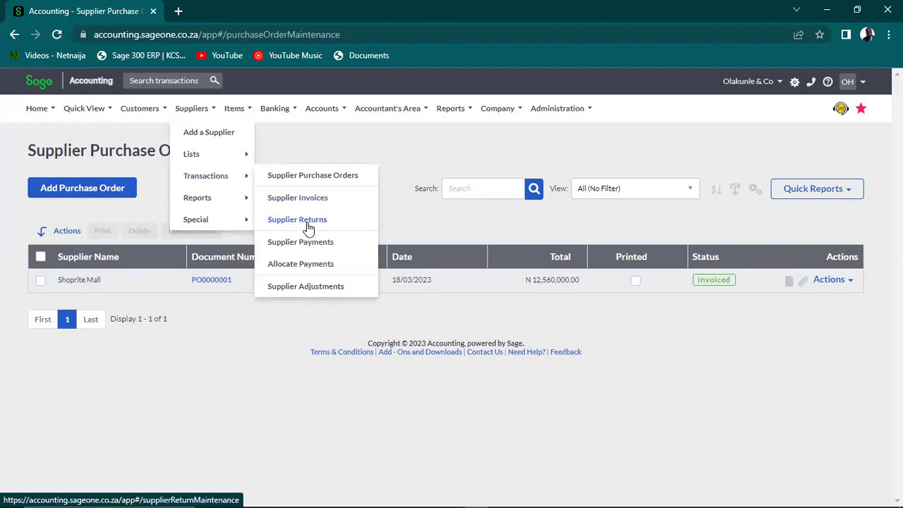
left_click(308, 223)
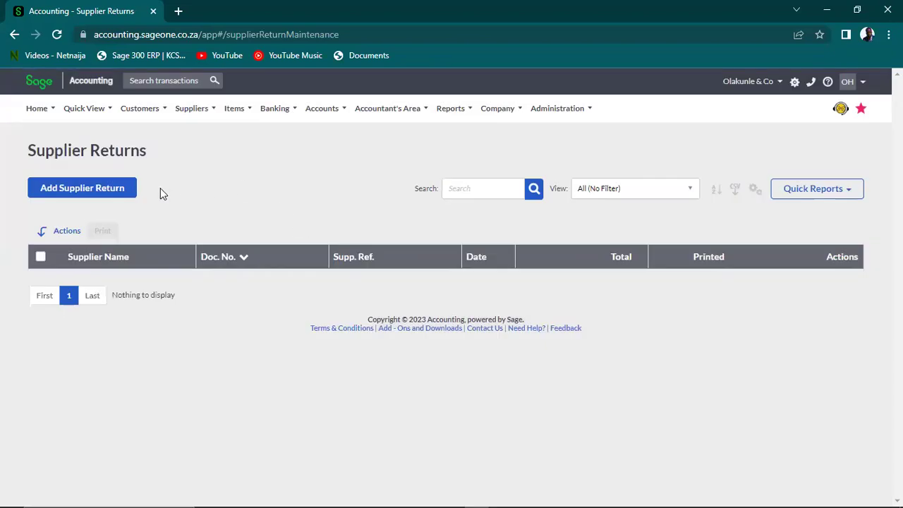
Create and save supplier return RTN0000001 for Shoprite Mall, based on invoice SIV0000002
left_click(107, 194)
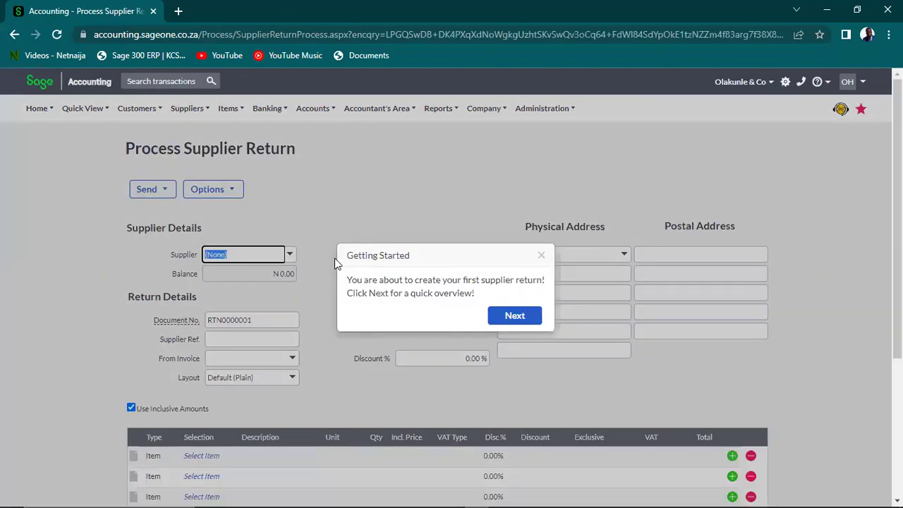
left_click(541, 257)
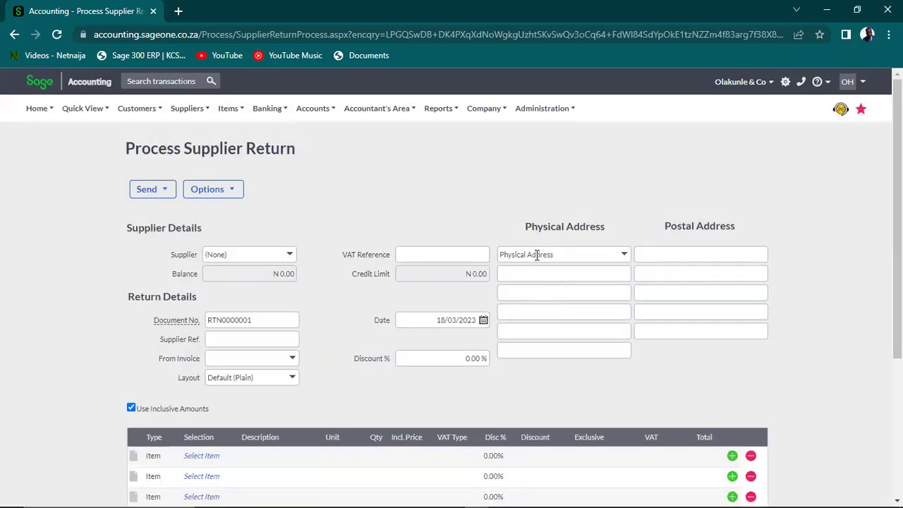
left_click(290, 258)
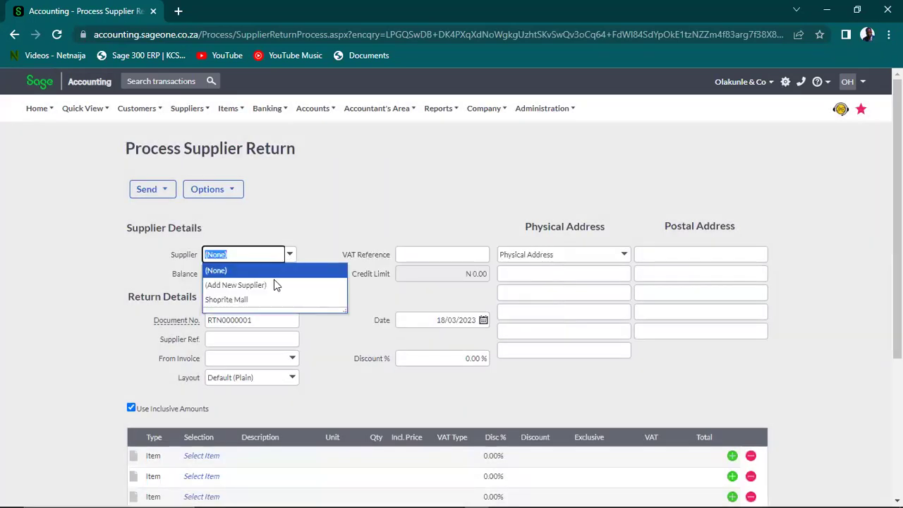
left_click(248, 300)
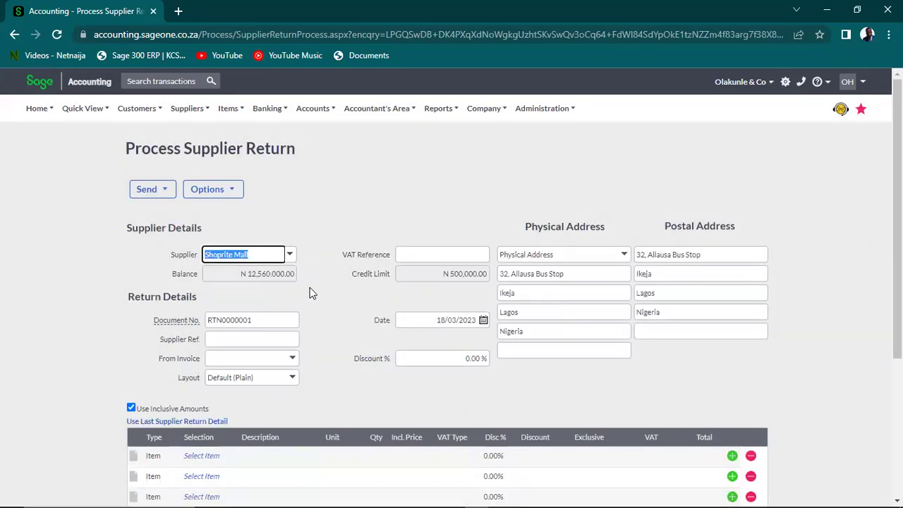
left_click(292, 358)
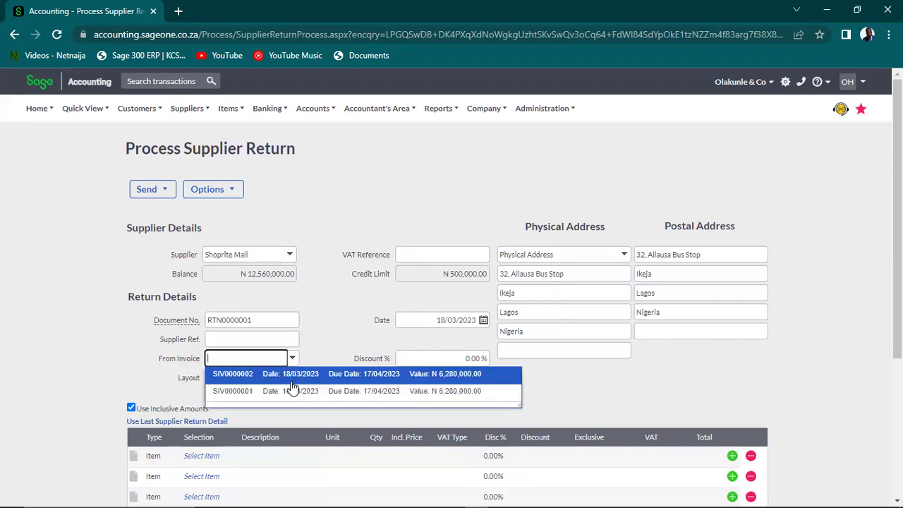
left_click(292, 374)
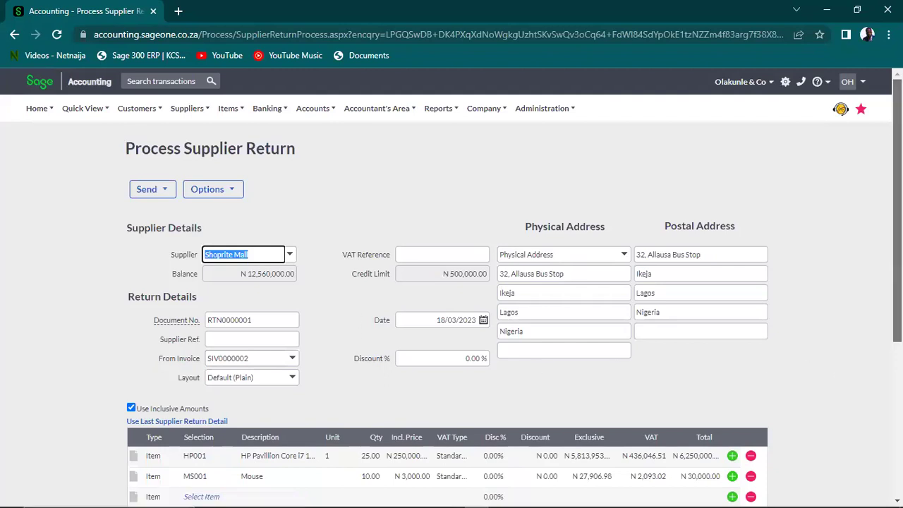
scroll(874, 353, "down", 2)
scroll(871, 353, "down", 2)
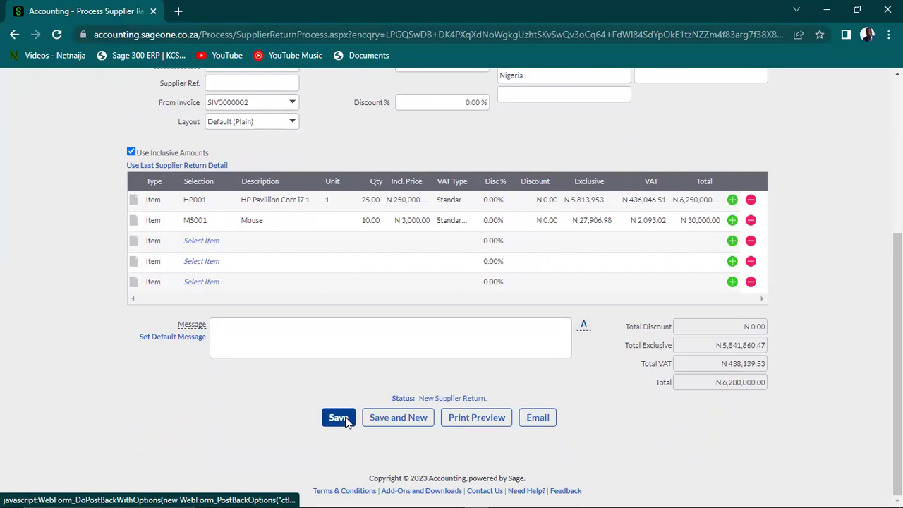
left_click(345, 417)
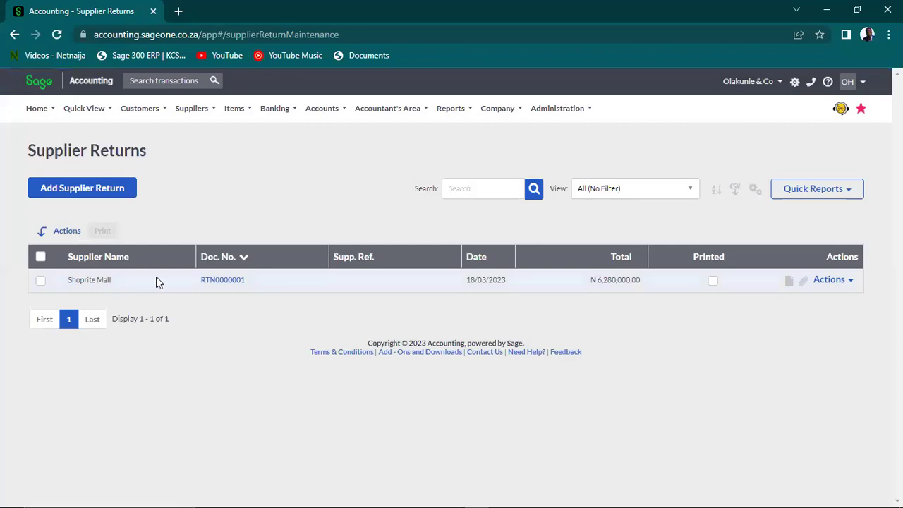
Open purchase order PO0000001 for Shoprite Mall from the Supplier Purchase Orders list
mouse_move(232, 110)
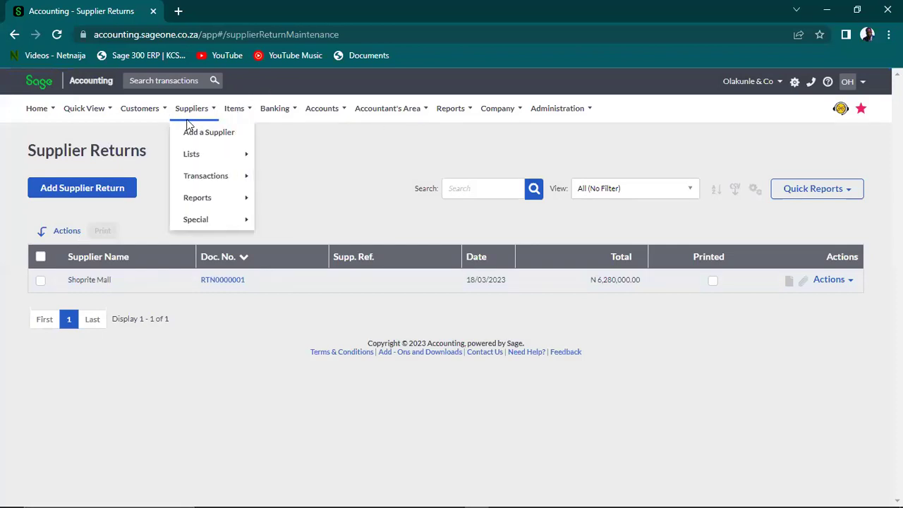
mouse_move(206, 176)
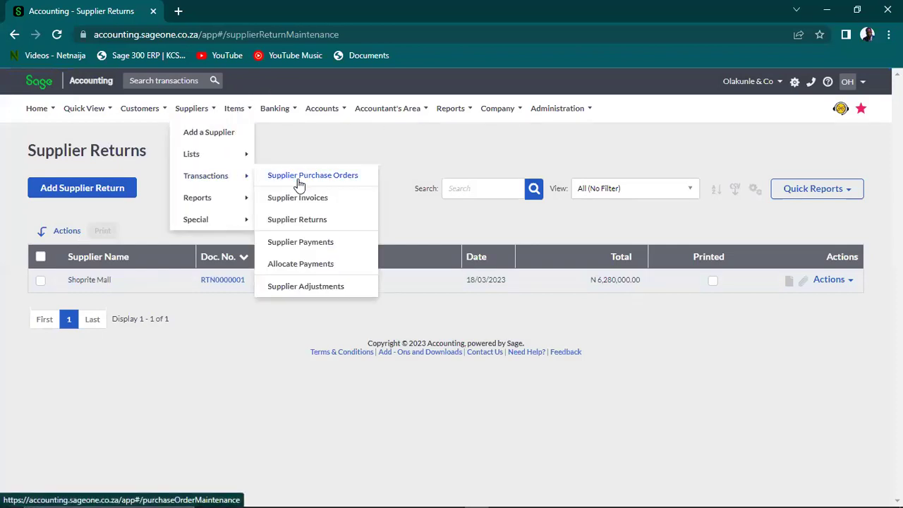
left_click(299, 180)
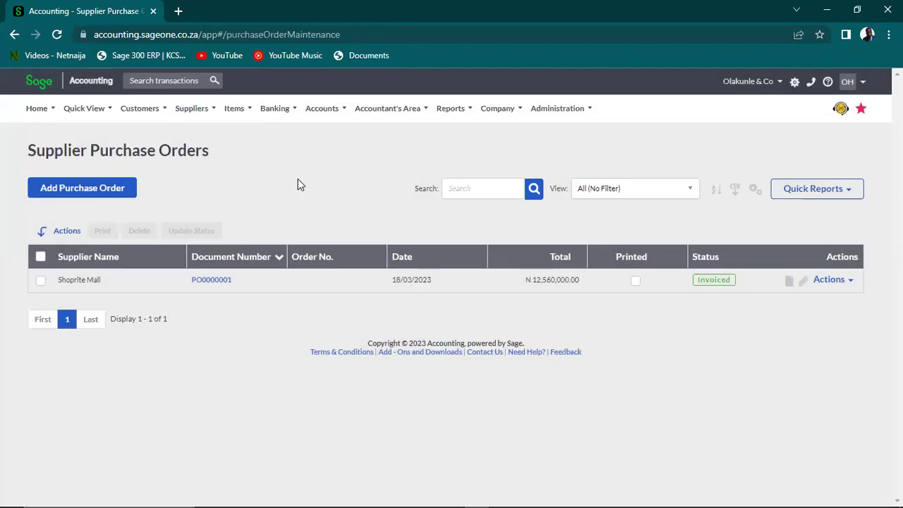
mouse_move(208, 106)
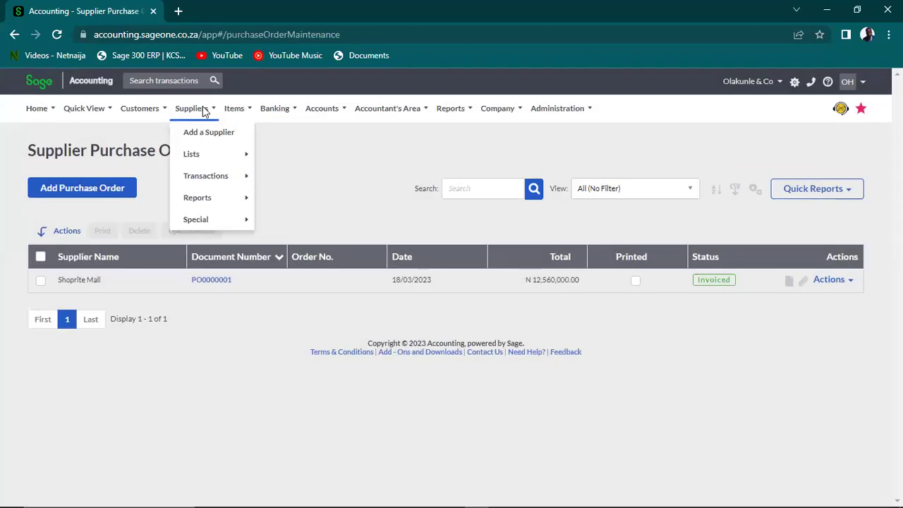
left_click(225, 283)
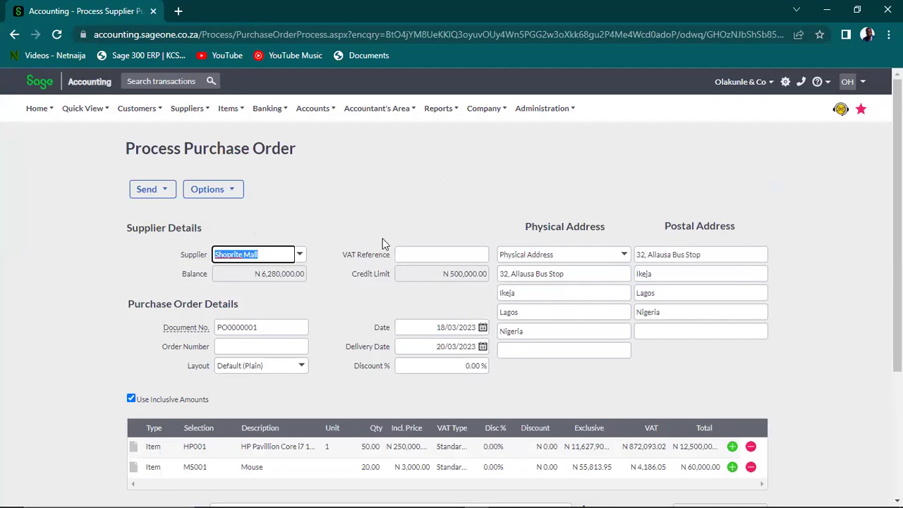
Go to the Supplier Invoices list through Suppliers > Transactions
left_click(108, 113)
mouse_move(179, 113)
mouse_move(215, 114)
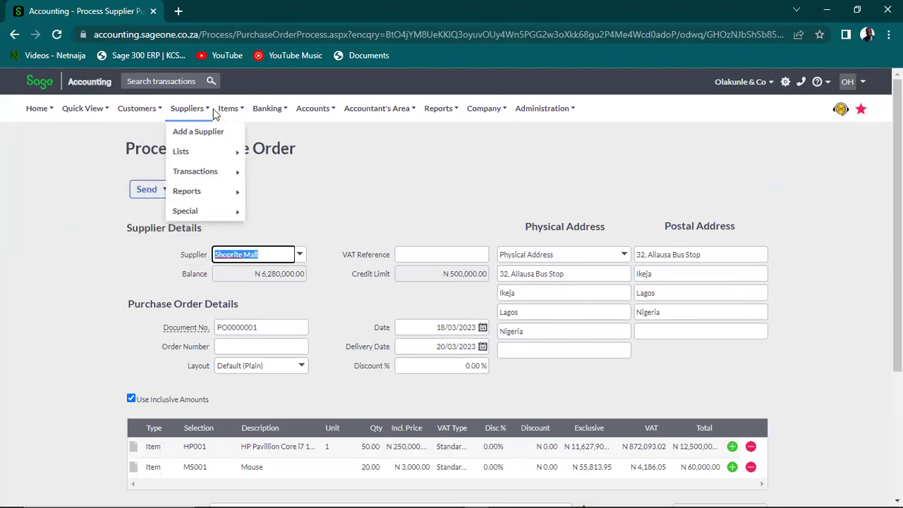
mouse_move(217, 175)
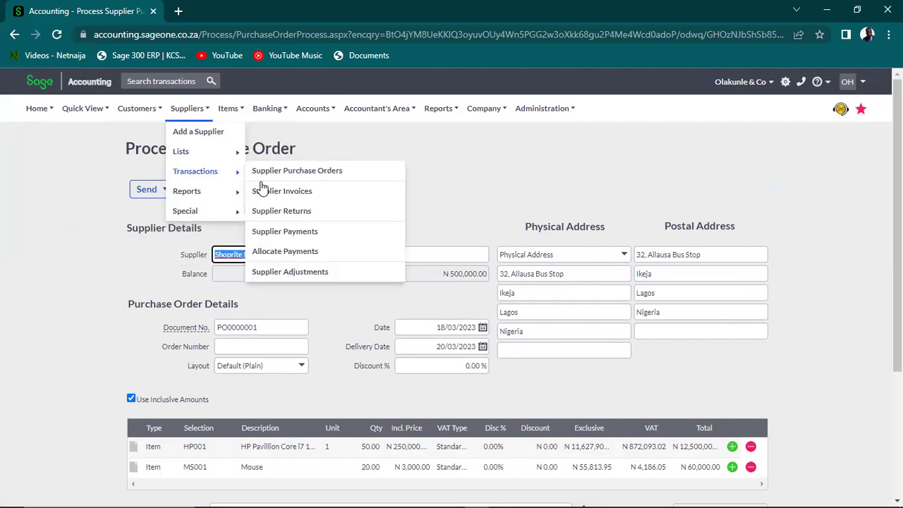
left_click(282, 196)
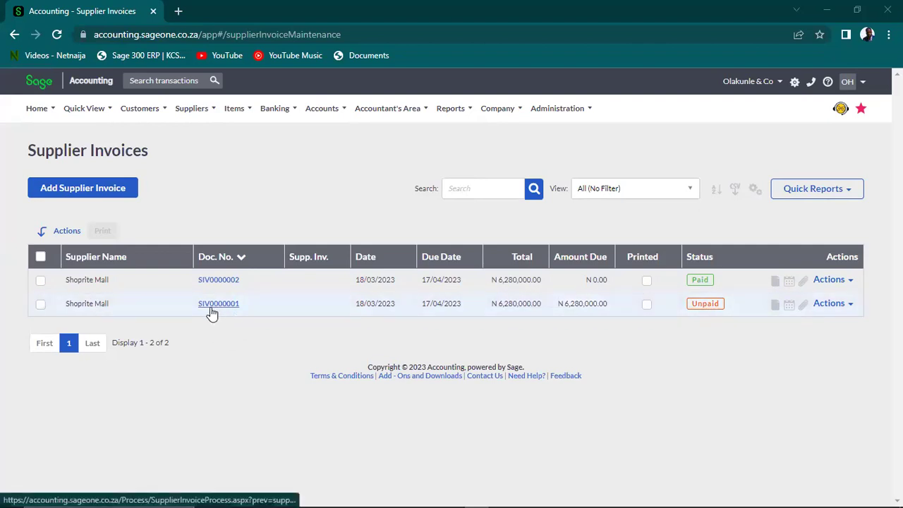
Check and close the Actions menu for invoice SIV0000001, then open the Suppliers menu
left_click(851, 307)
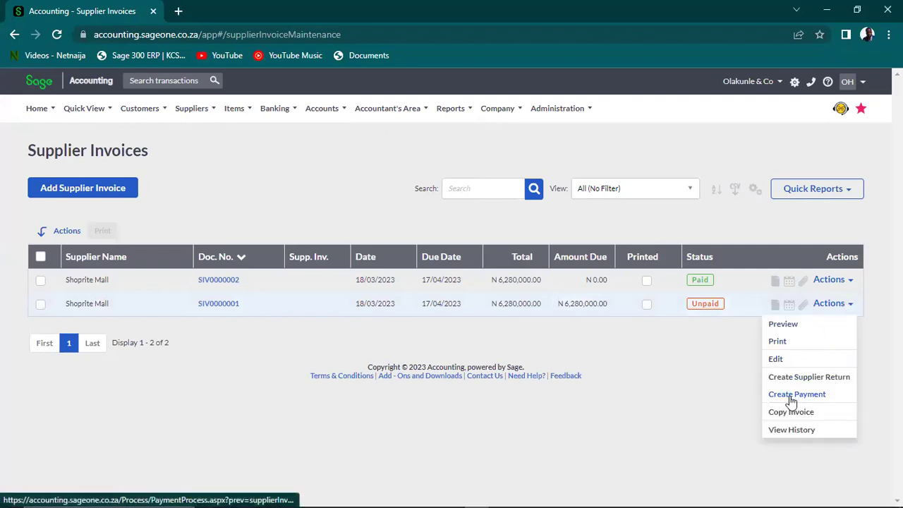
left_click(726, 376)
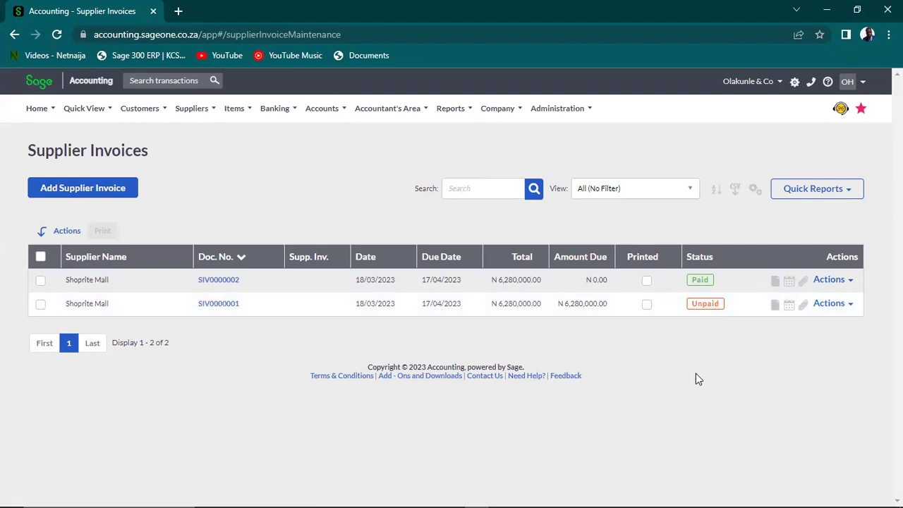
left_click(200, 115)
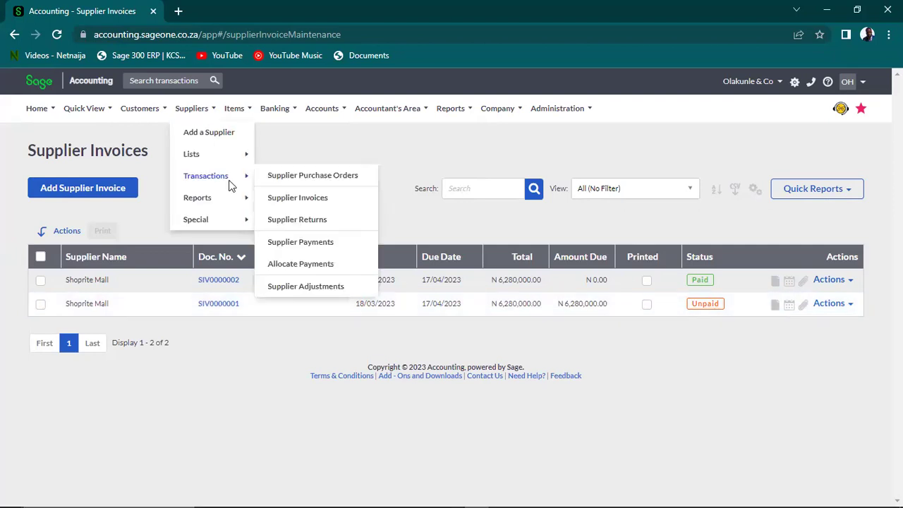
Start a new supplier payment from the Supplier Payments list and dismiss the getting-started tip
mouse_move(254, 197)
mouse_move(225, 182)
left_click(302, 242)
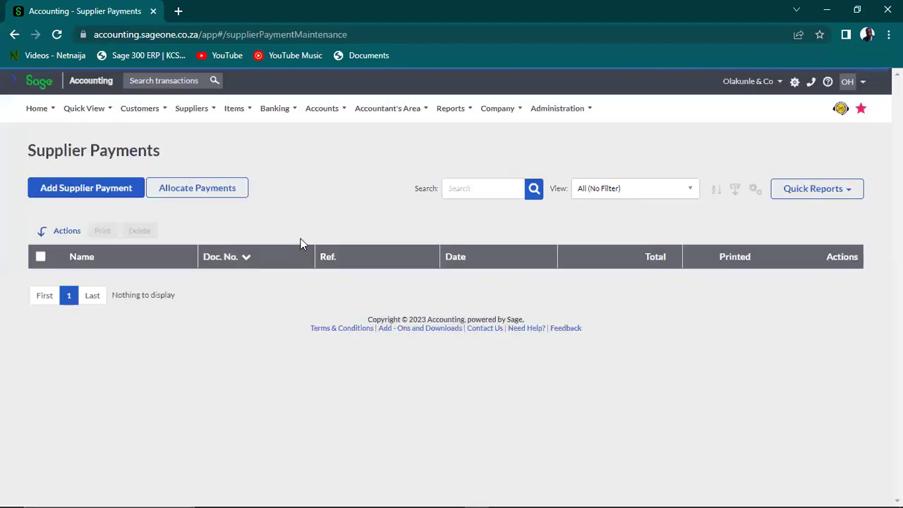
left_click(68, 191)
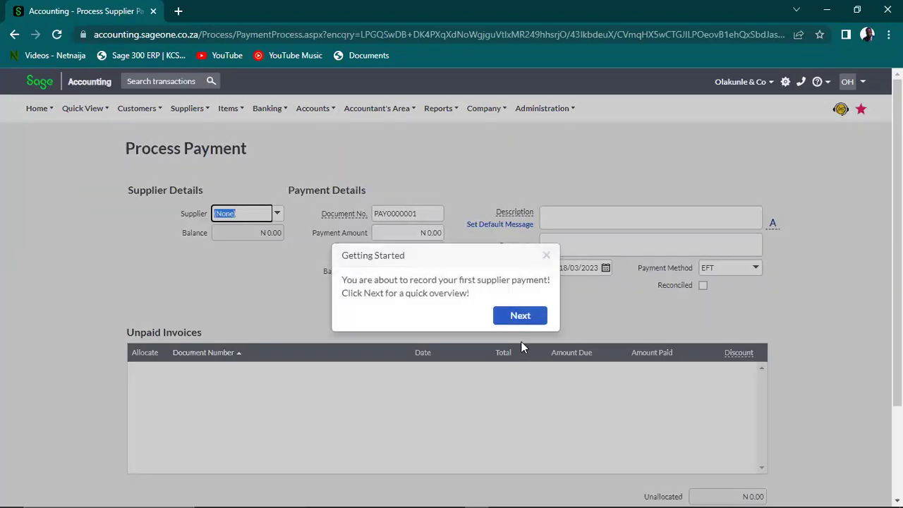
left_click(546, 256)
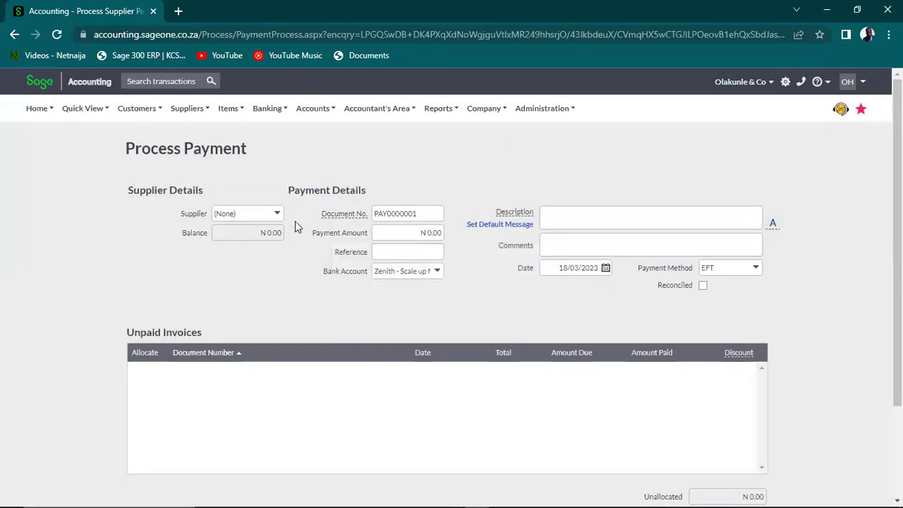
Choose Shoprite Mall as supplier and allocate the payment to invoice SIV0000001
left_click(277, 214)
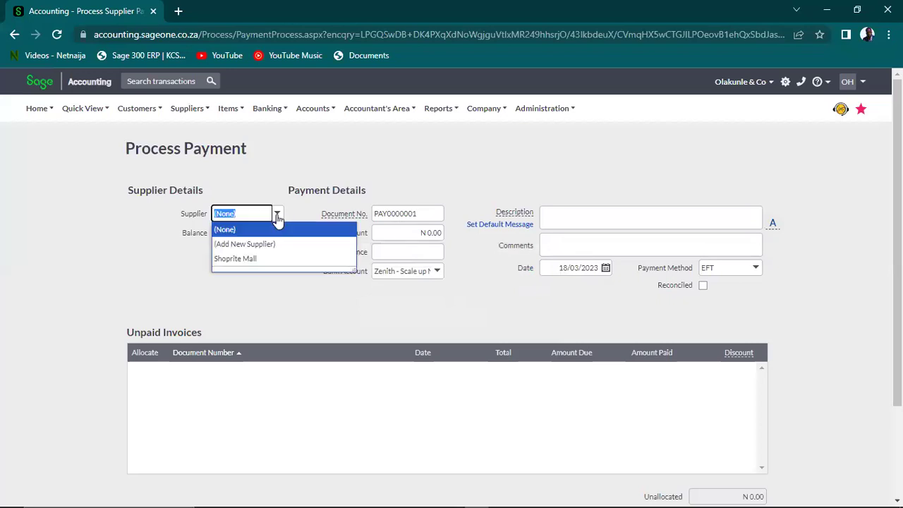
left_click(258, 260)
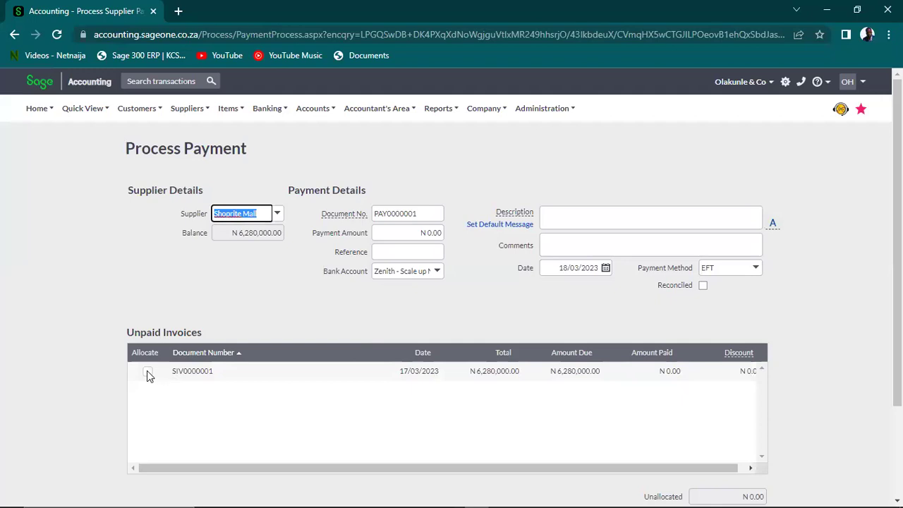
left_click(147, 373)
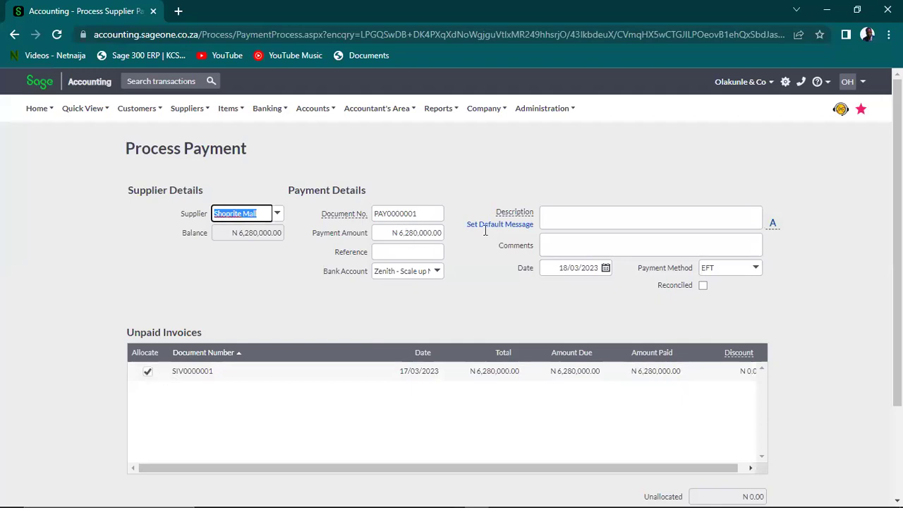
scroll(451, 282, "down", 2)
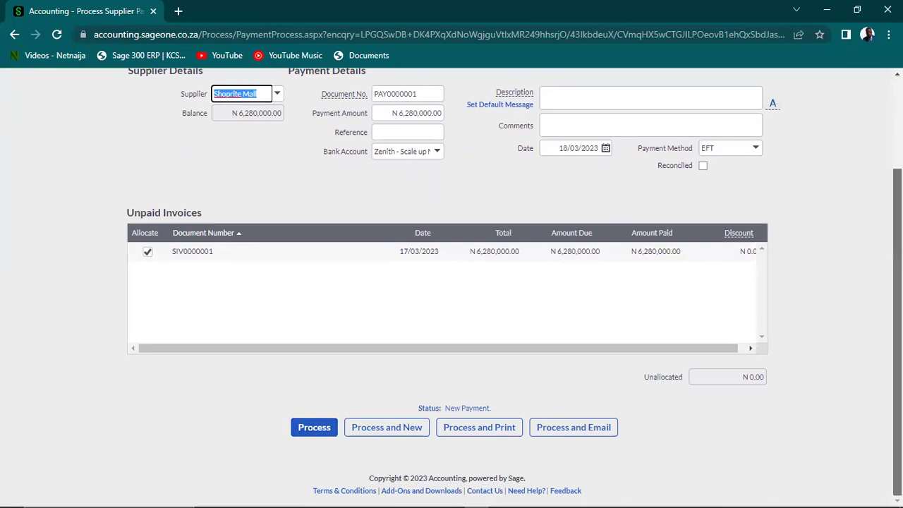
scroll(552, 212, "up", 2)
Go back to the Supplier Invoices list through Suppliers > Transactions
left_click(188, 108)
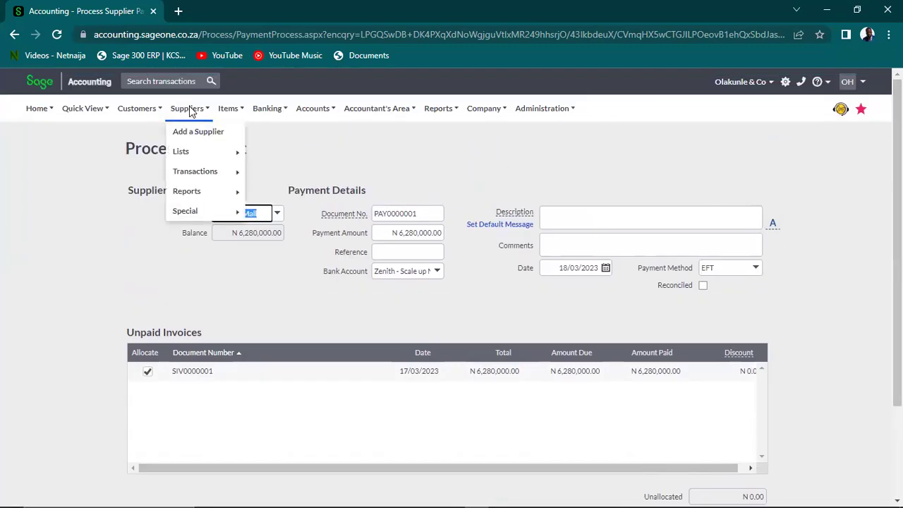
mouse_move(198, 174)
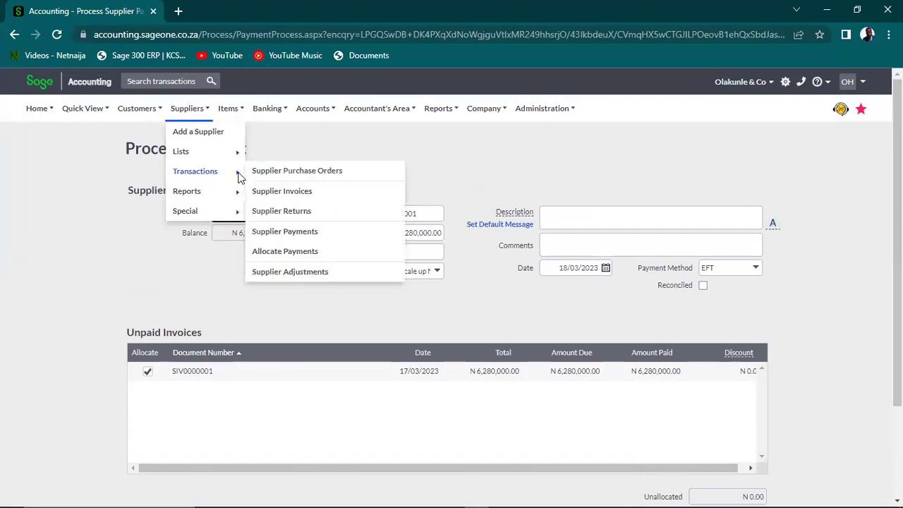
left_click(293, 192)
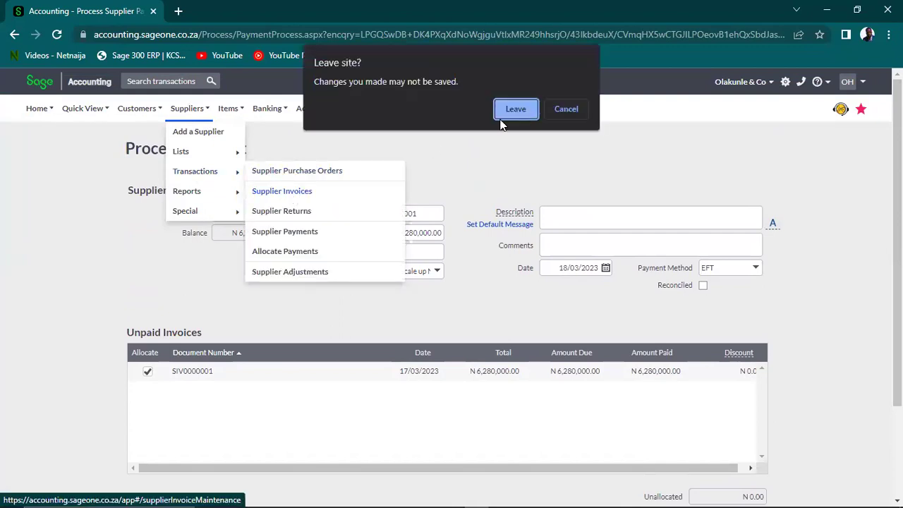
Leave without saving, then choose Create Payment from invoice SIV0000001's Actions menu
left_click(522, 110)
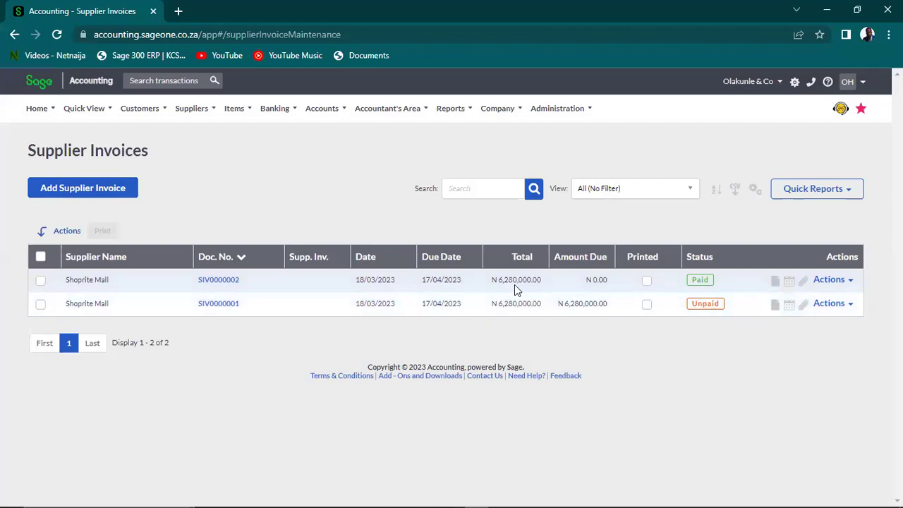
left_click(850, 304)
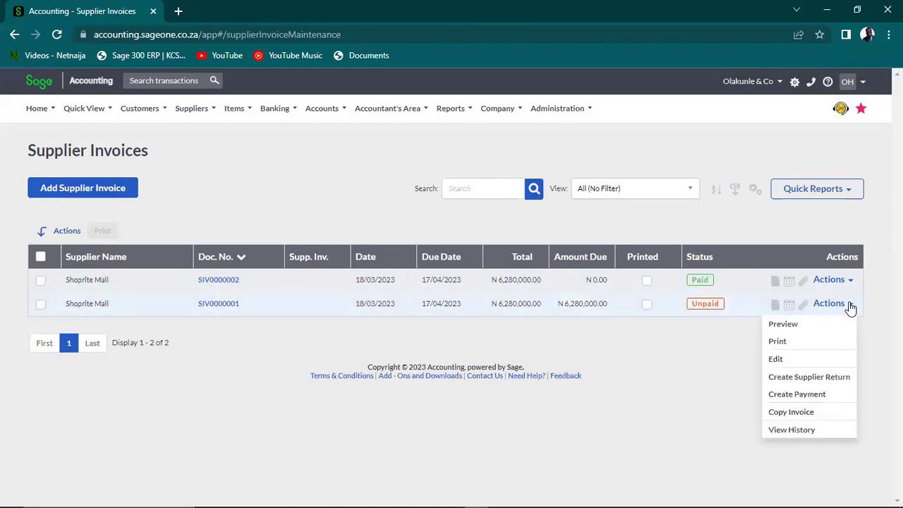
left_click(795, 395)
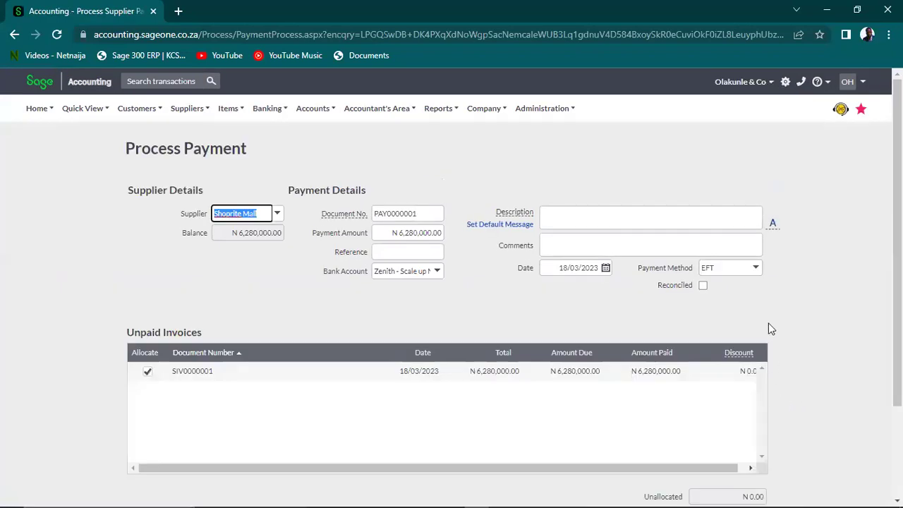
Enter the payment description 'Payment for Computer and Mouse'
left_click(568, 211)
type("Pay,ent")
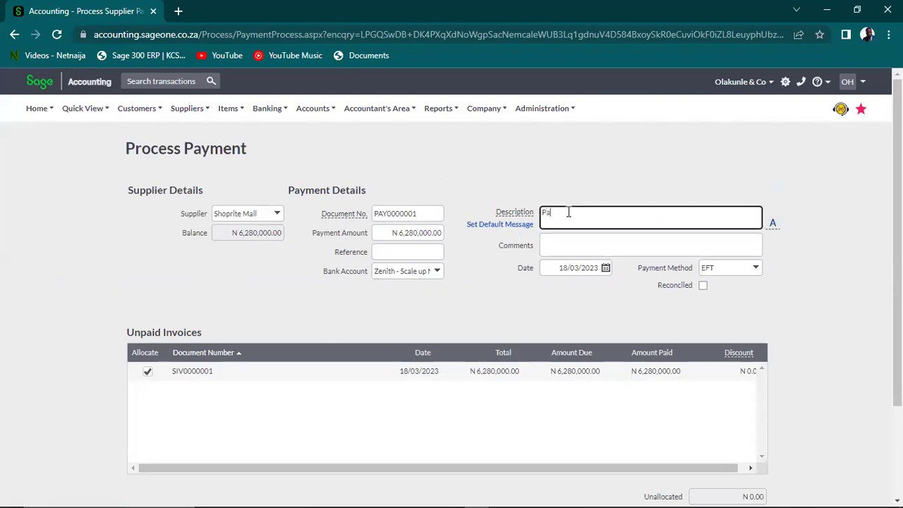
key("BackSpace")
key("BackSpace")
key("BackSpace")
key("BackSpace")
key("BackSpace")
key("BackSpace")
type("ment for Computer nad")
key("BackSpace")
key("BackSpace")
type("and Mouse")
Pay from the Zenith - Scale up Ng bank account and bring up the Banking menu
left_click(437, 271)
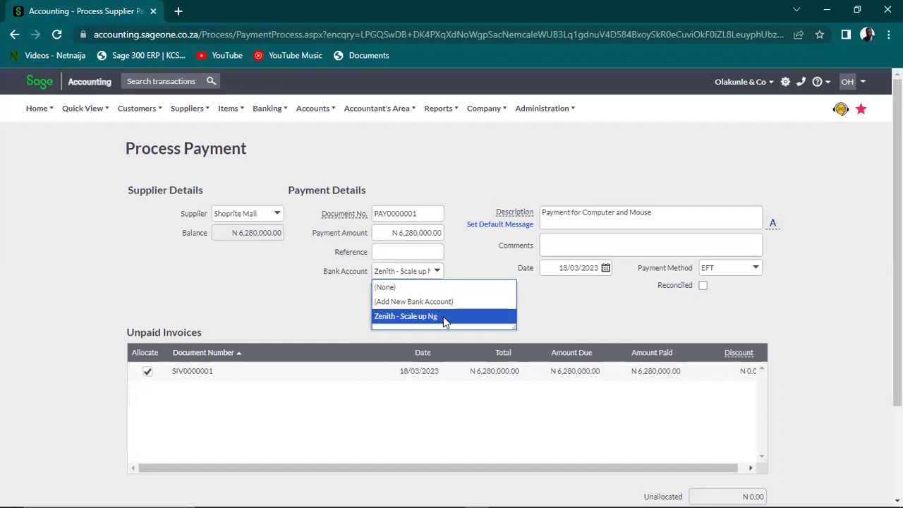
left_click(444, 317)
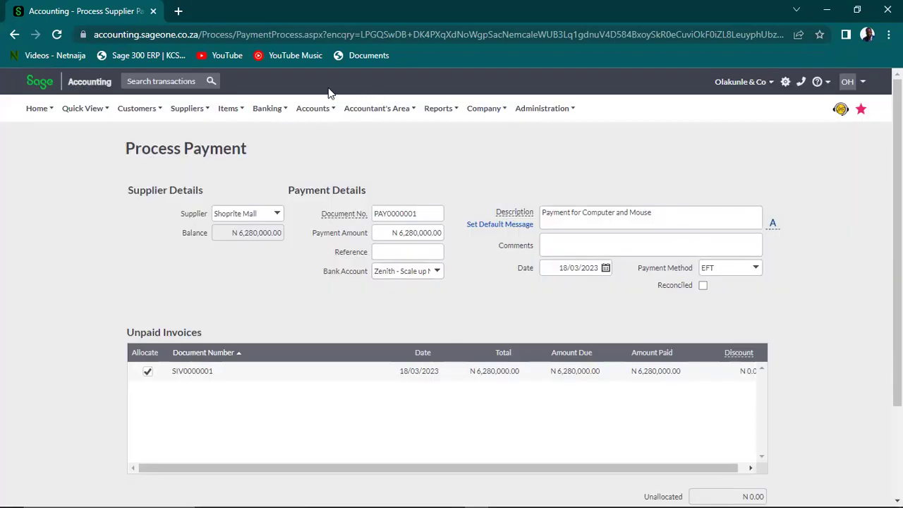
left_click(267, 110)
left_click(267, 109)
mouse_move(335, 156)
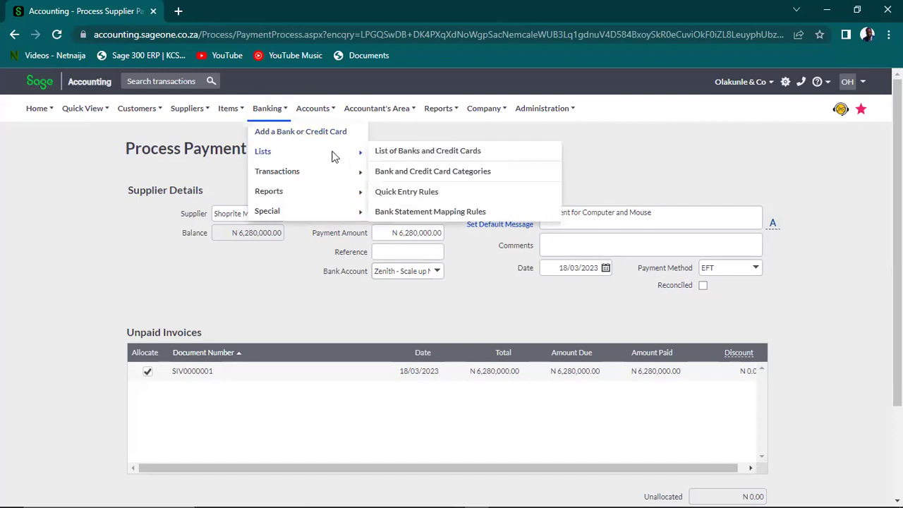
right_click(387, 150)
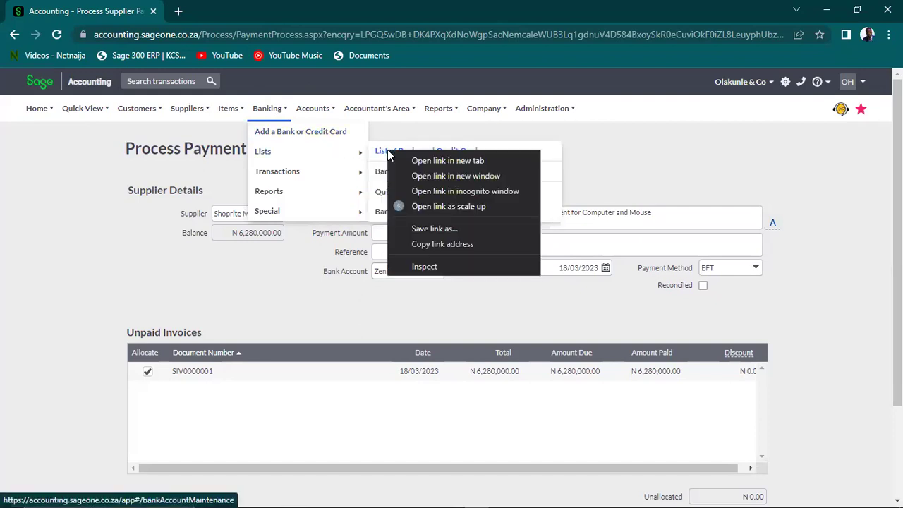
left_click(440, 163)
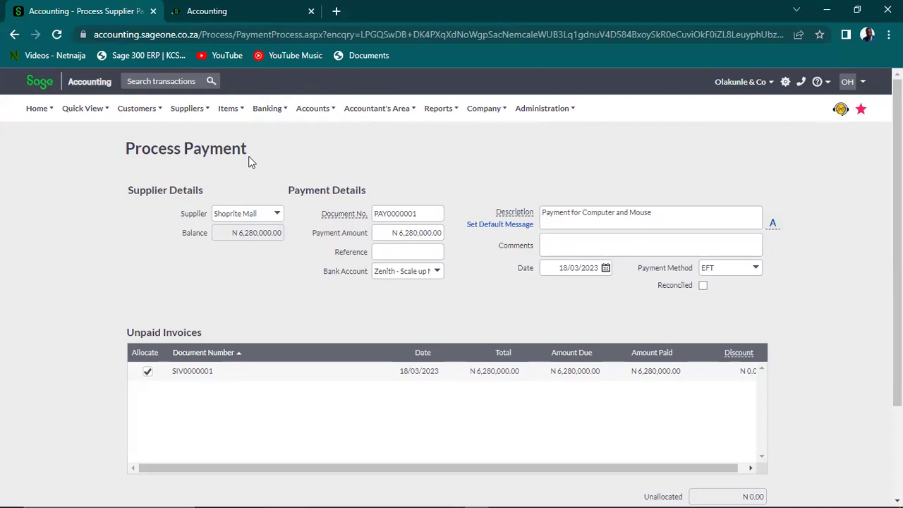
left_click(255, 12)
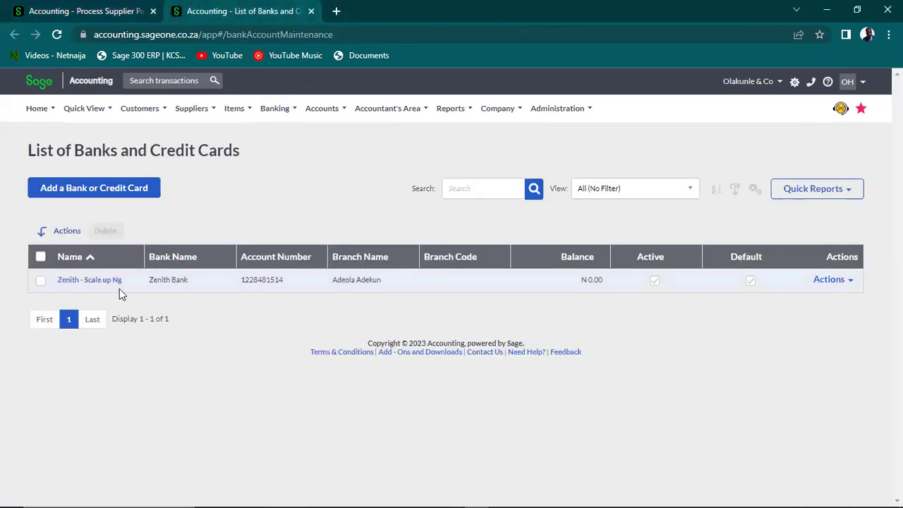
left_click(79, 282)
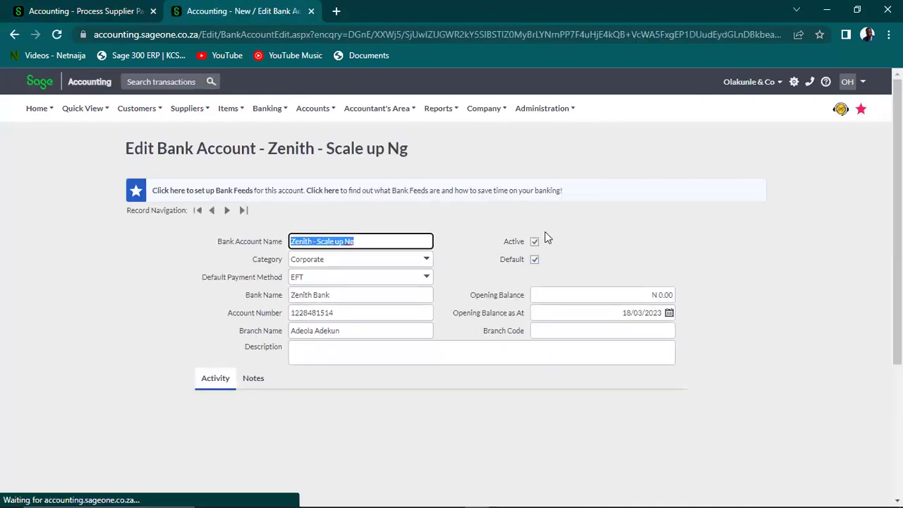
left_click(534, 260)
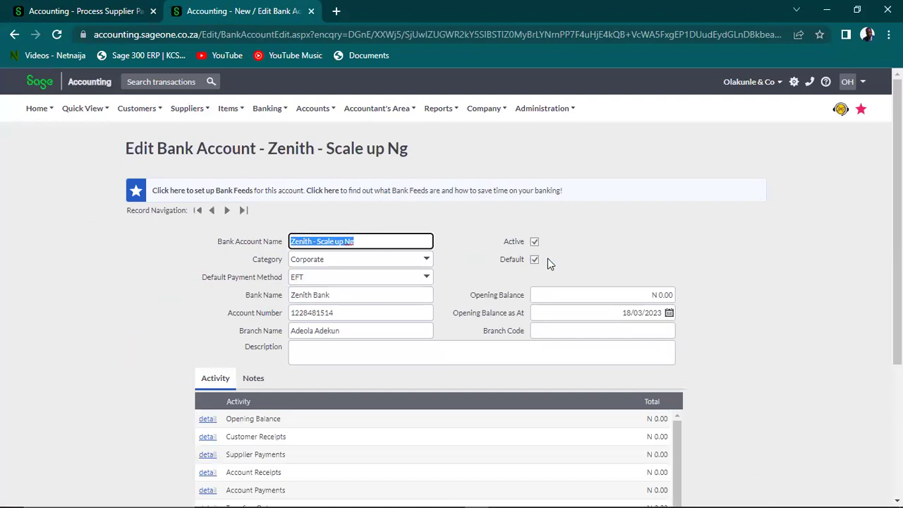
left_click(310, 11)
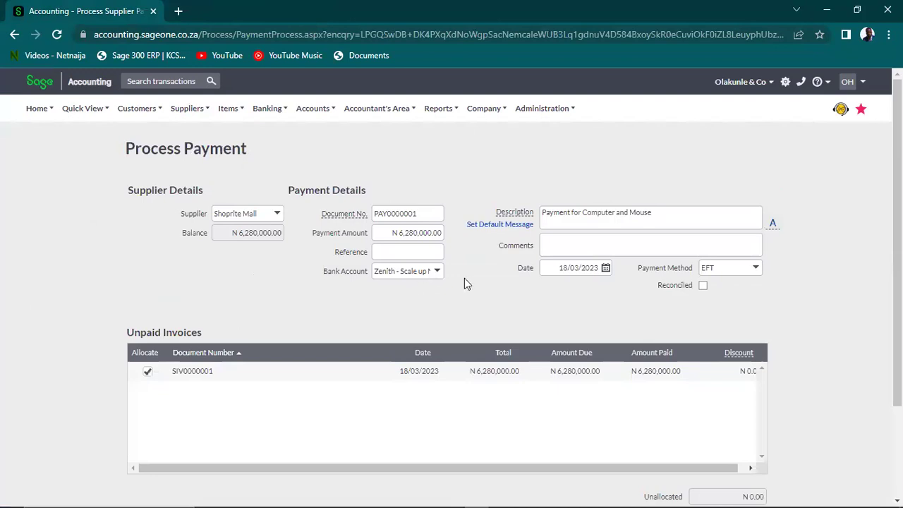
Process payment PAY0000001 of N 6,280,000.00 against invoice SIV0000001
scroll(831, 283, "down", 3)
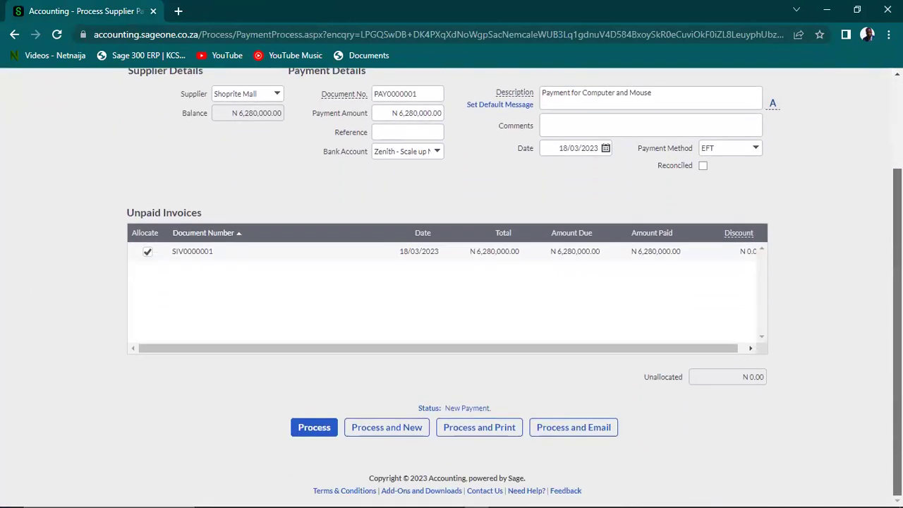
left_click(299, 422)
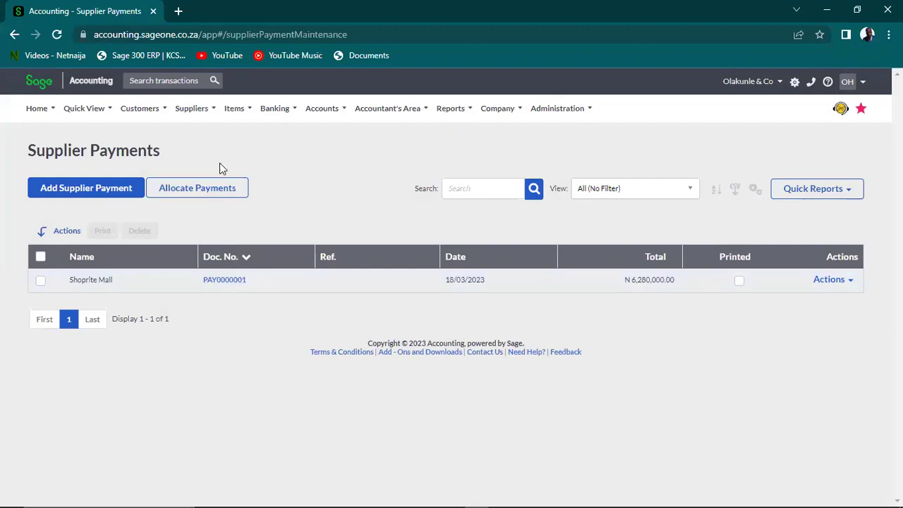
mouse_move(136, 106)
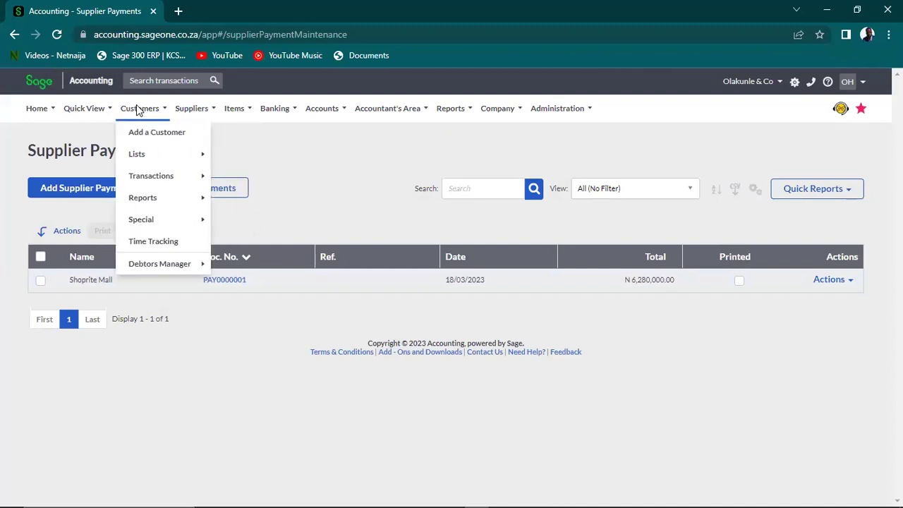
mouse_move(151, 162)
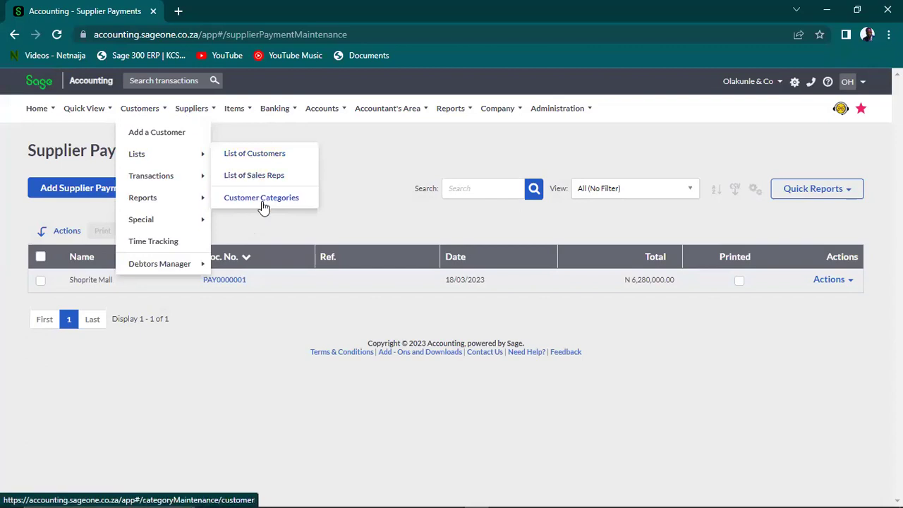
mouse_move(186, 108)
mouse_move(229, 160)
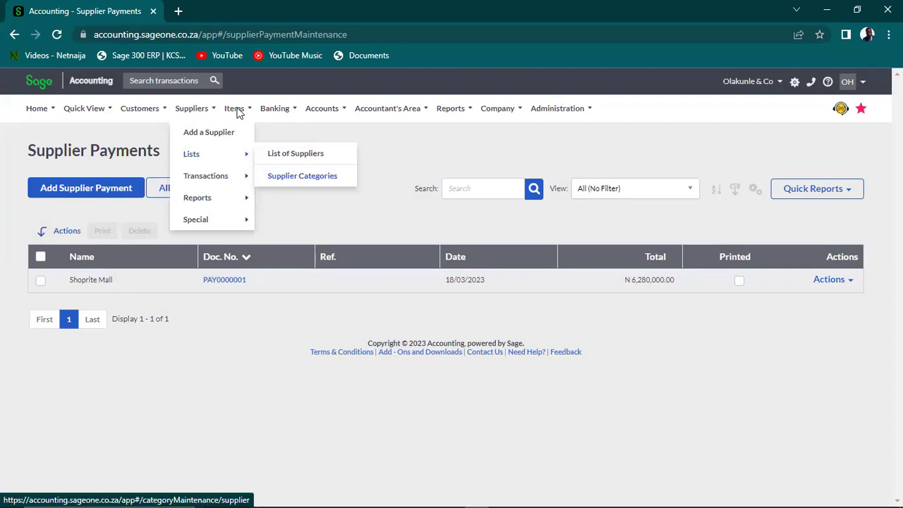
mouse_move(238, 111)
mouse_move(268, 160)
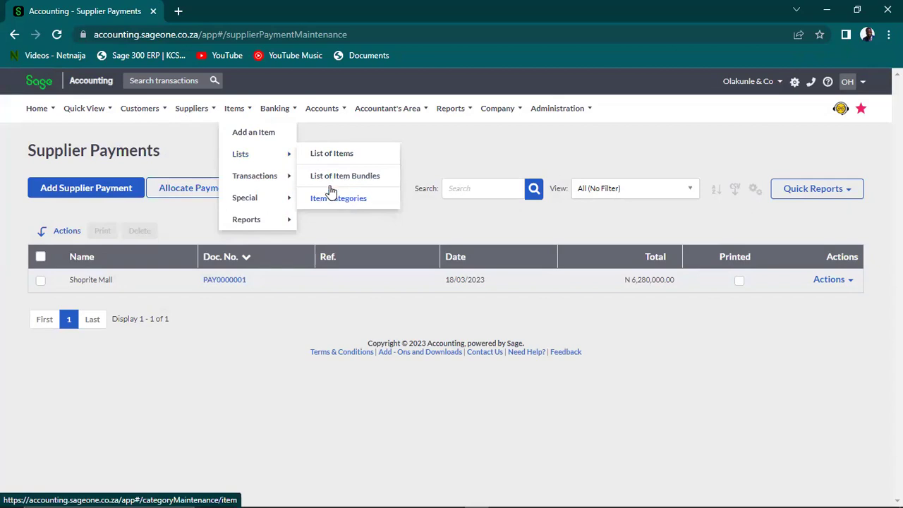
mouse_move(275, 111)
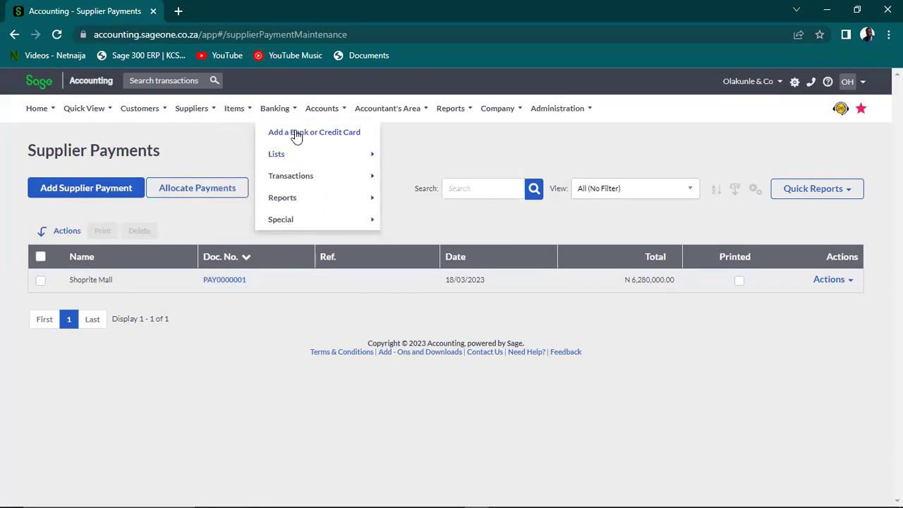
mouse_move(376, 164)
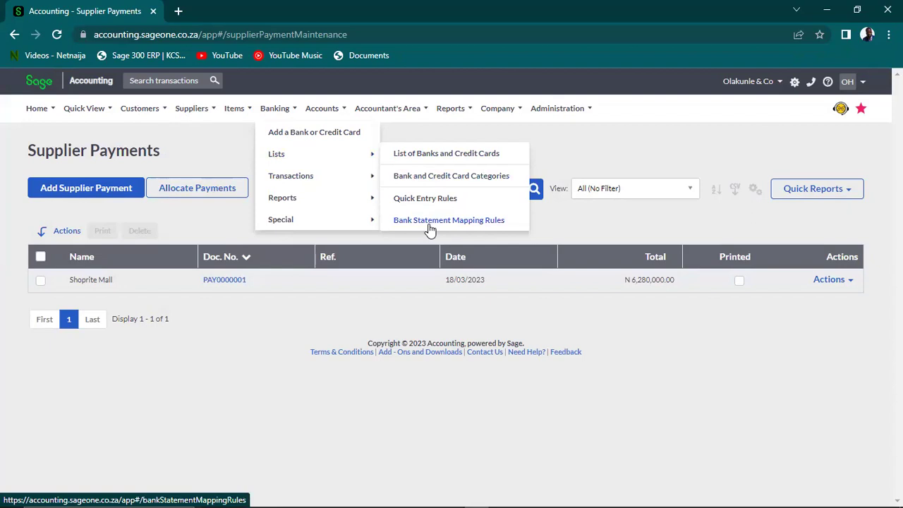
left_click(317, 110)
mouse_move(353, 154)
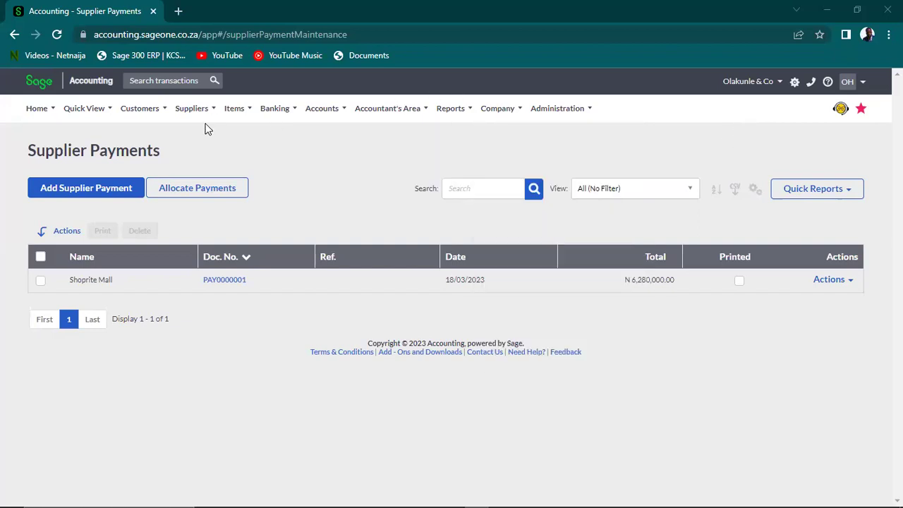
Open purchase order PO0000001 from the Supplier Purchase Orders list
mouse_move(273, 111)
mouse_move(195, 111)
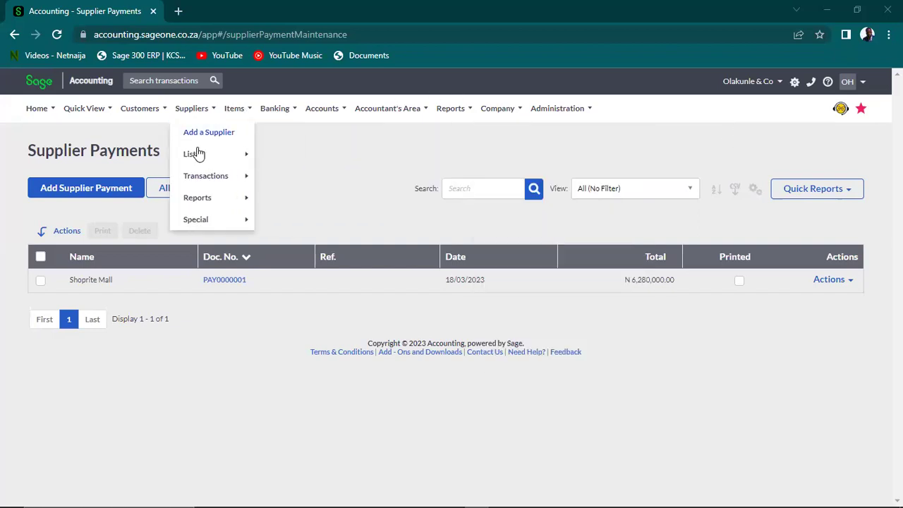
mouse_move(218, 184)
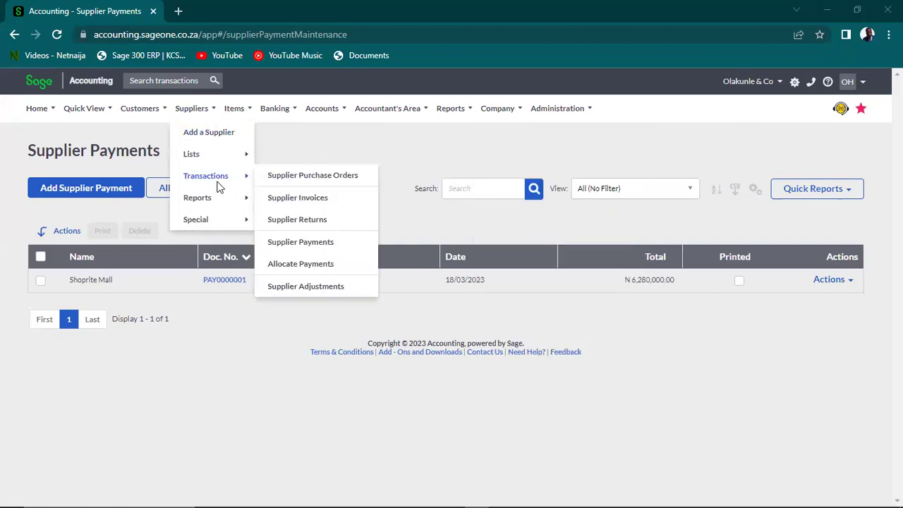
left_click(335, 178)
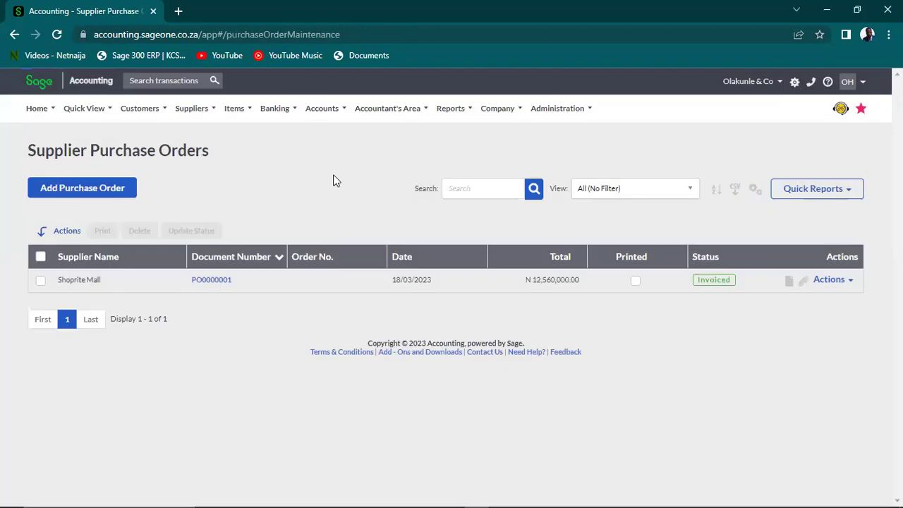
left_click(204, 281)
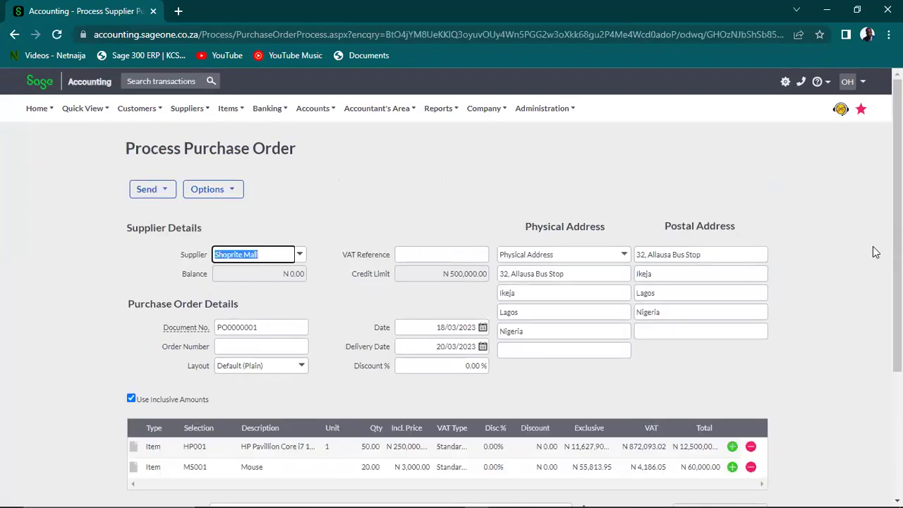
Set the HP001 line's unit to 'pieces', correcting typos, and check the entry
scroll(875, 252, "down", 3)
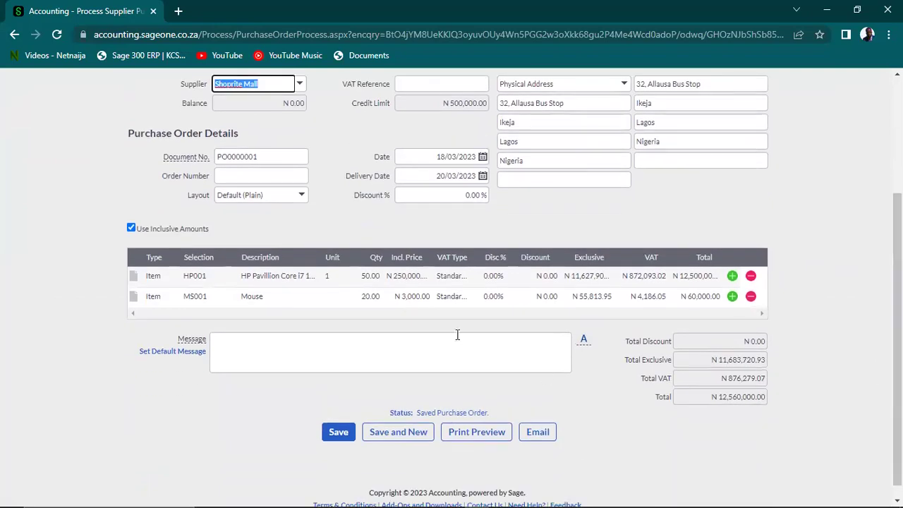
left_click(334, 276)
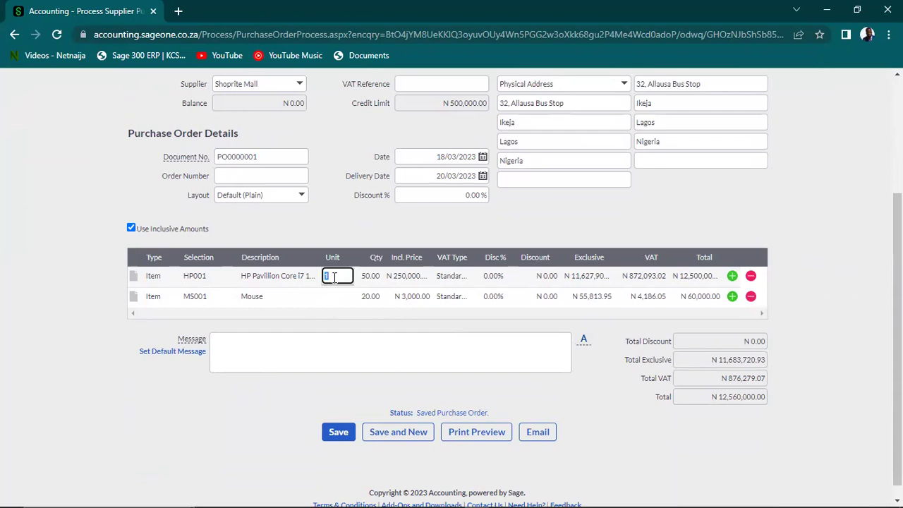
type("Pe")
key("BackSpace")
type("iece")
key("BackSpace")
key("BackSpace")
key("BackSpace")
type("Each")
key("BackSpace")
key("BackSpace")
key("BackSpace")
key("BackSpace")
type("Let")
type("pirece")
key("BackSpace")
key("BackSpace")
key("BackSpace")
key("BackSpace")
type("e")
key("BackSpace")
type("eces")
left_click(344, 299)
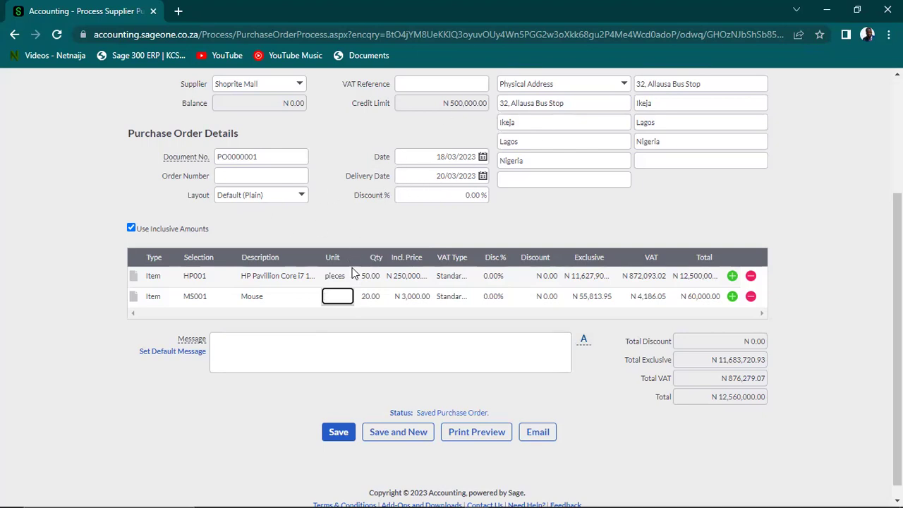
left_click(335, 277)
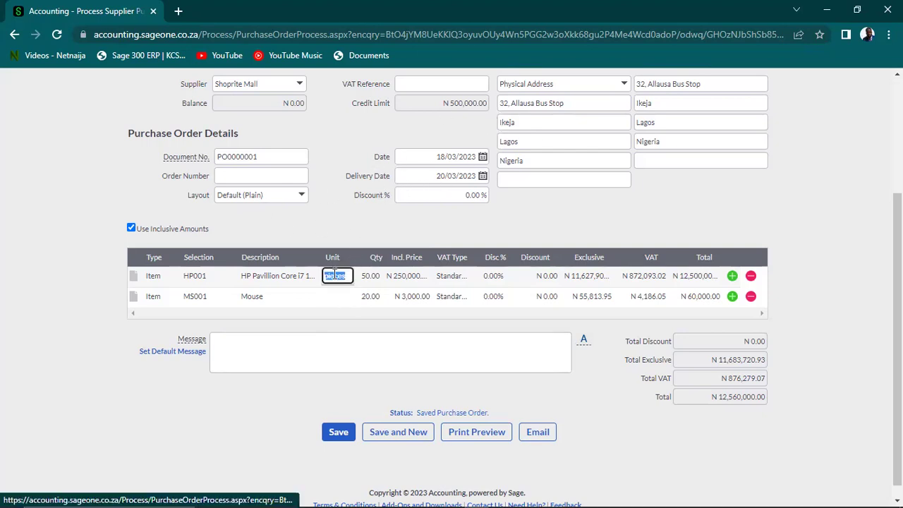
left_click(336, 276)
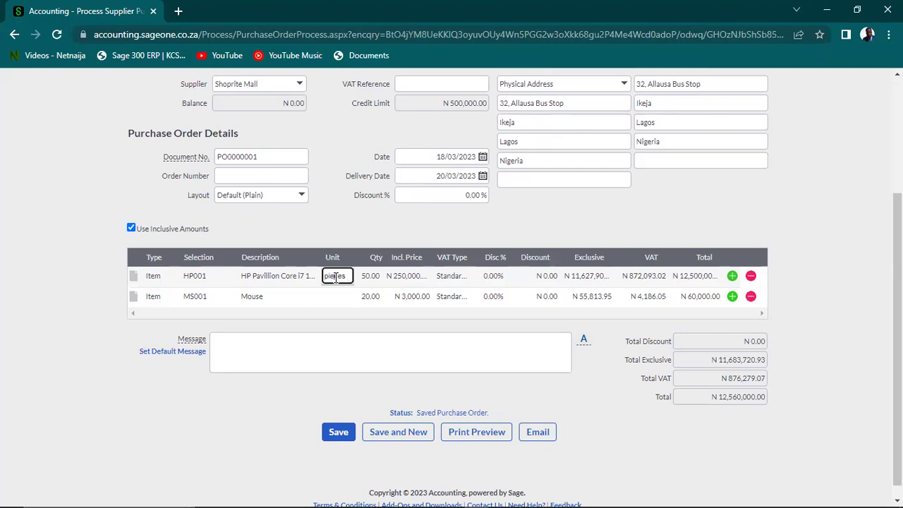